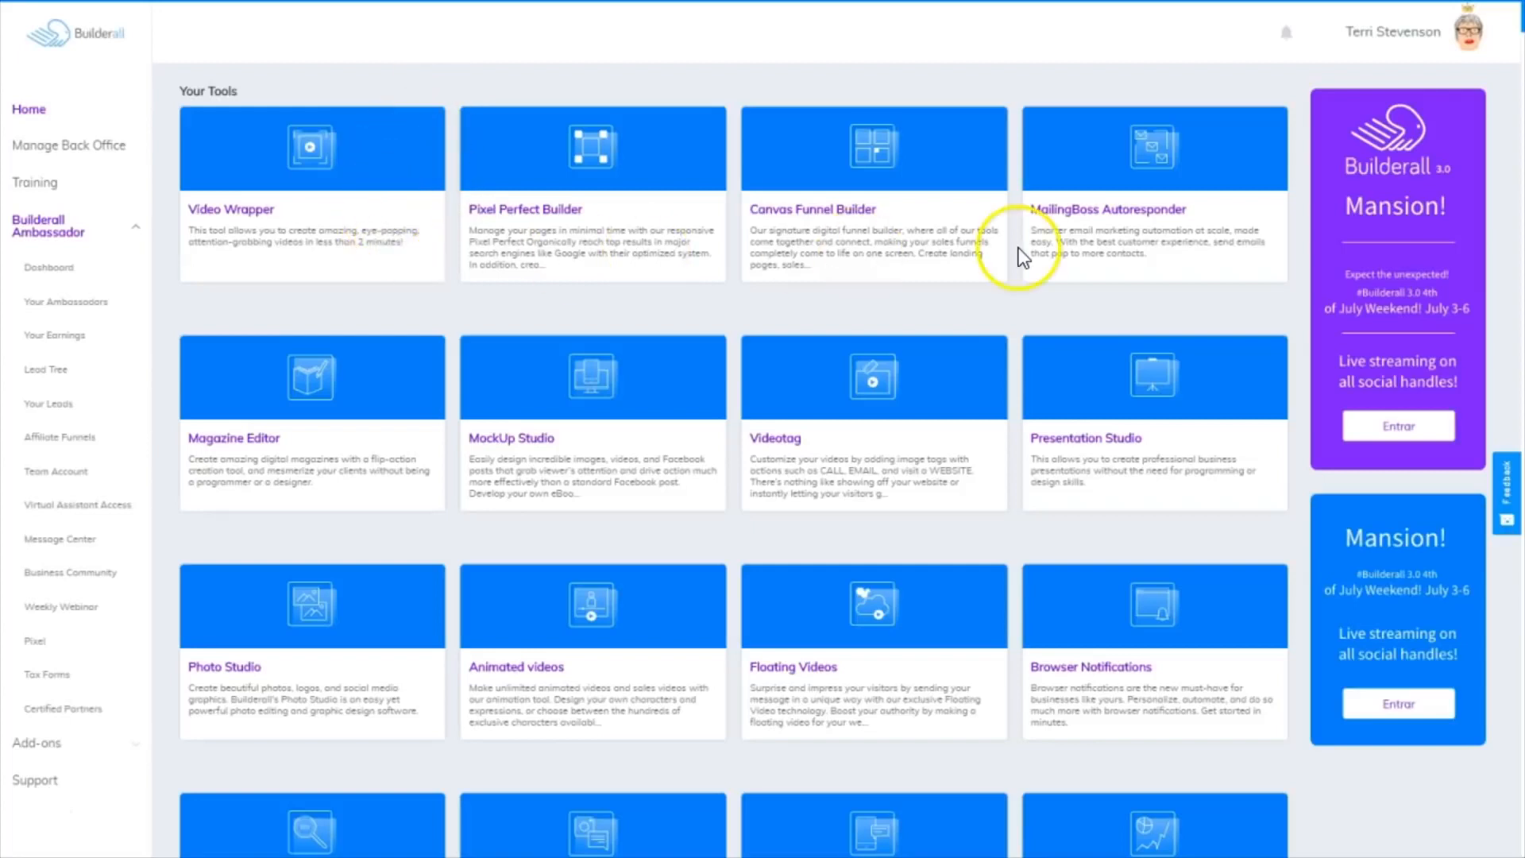
# Open the Video Wrapper tool from the Builderall tools dashboard
pyautogui.moveTo(391, 136)
pyautogui.mouseDown()
pyautogui.moveTo(647, 246)
pyautogui.moveTo(979, 248)
pyautogui.moveTo(450, 239)
pyautogui.moveTo(385, 136)
pyautogui.mouseUp()
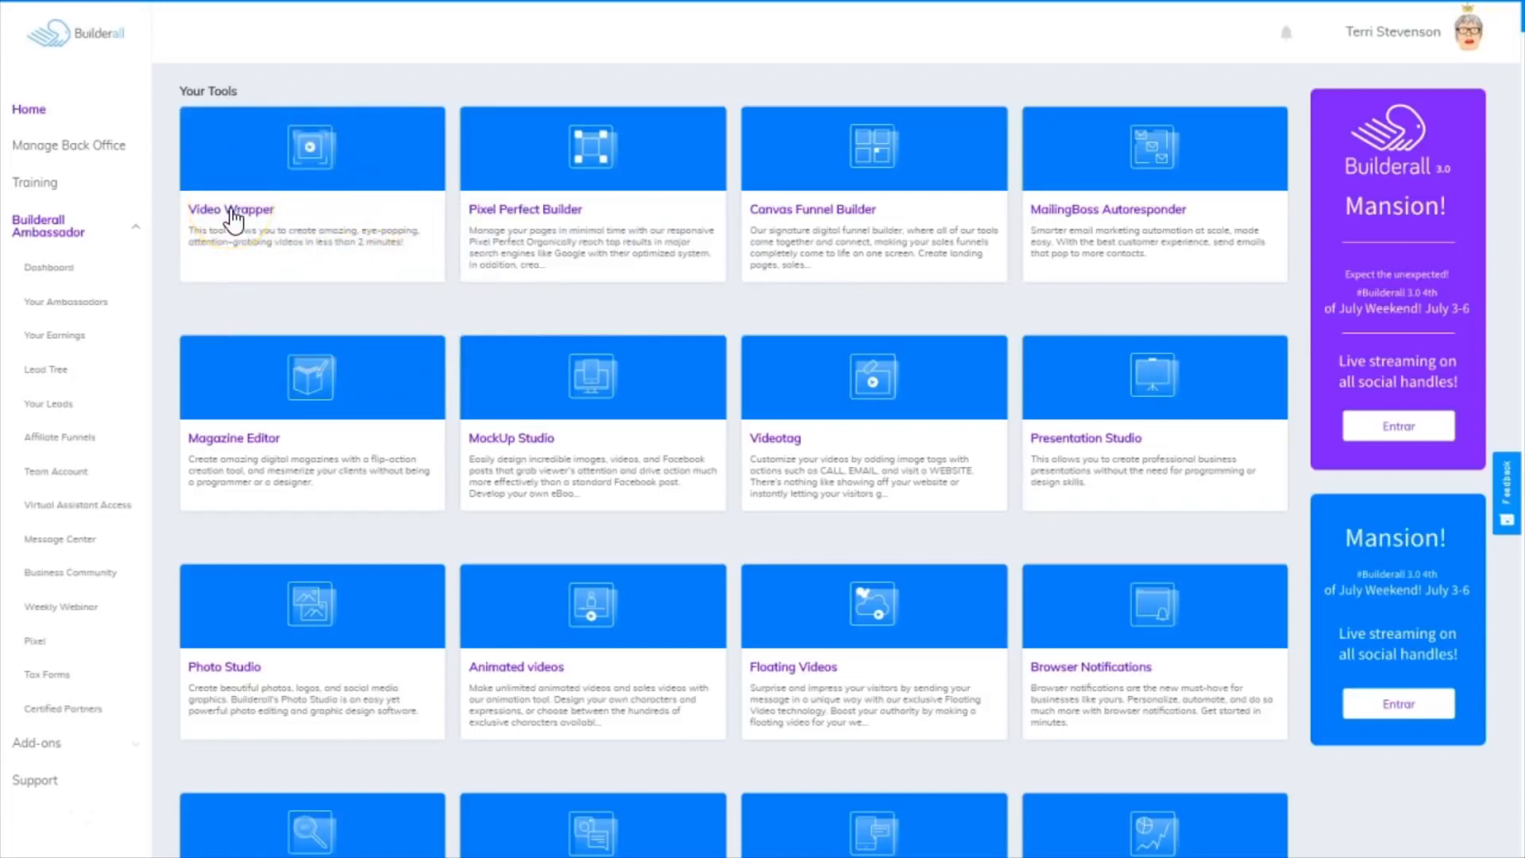
pyautogui.moveTo(233, 220)
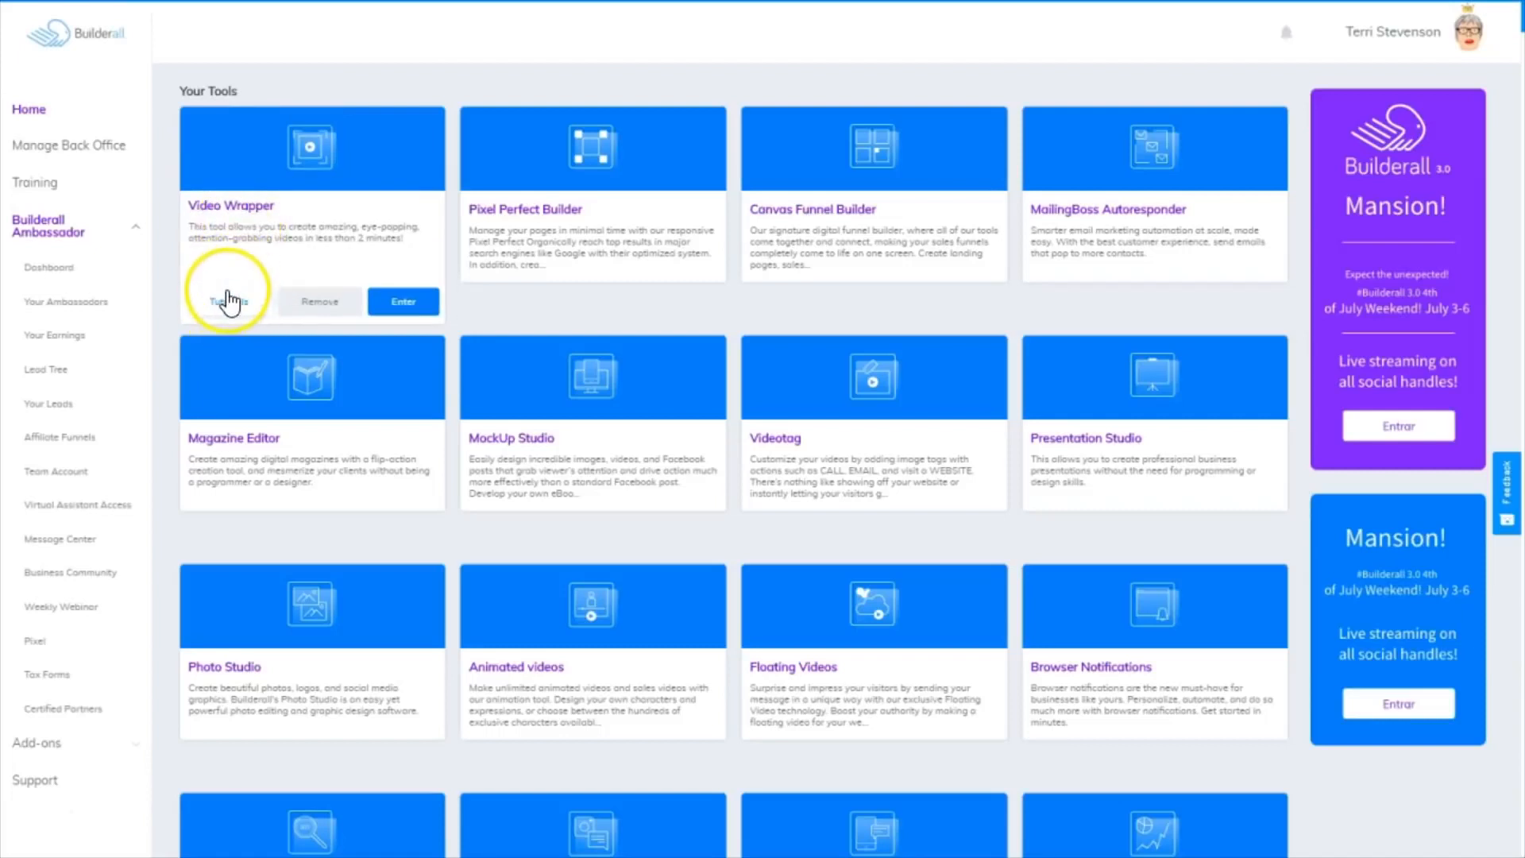
pyautogui.click(400, 308)
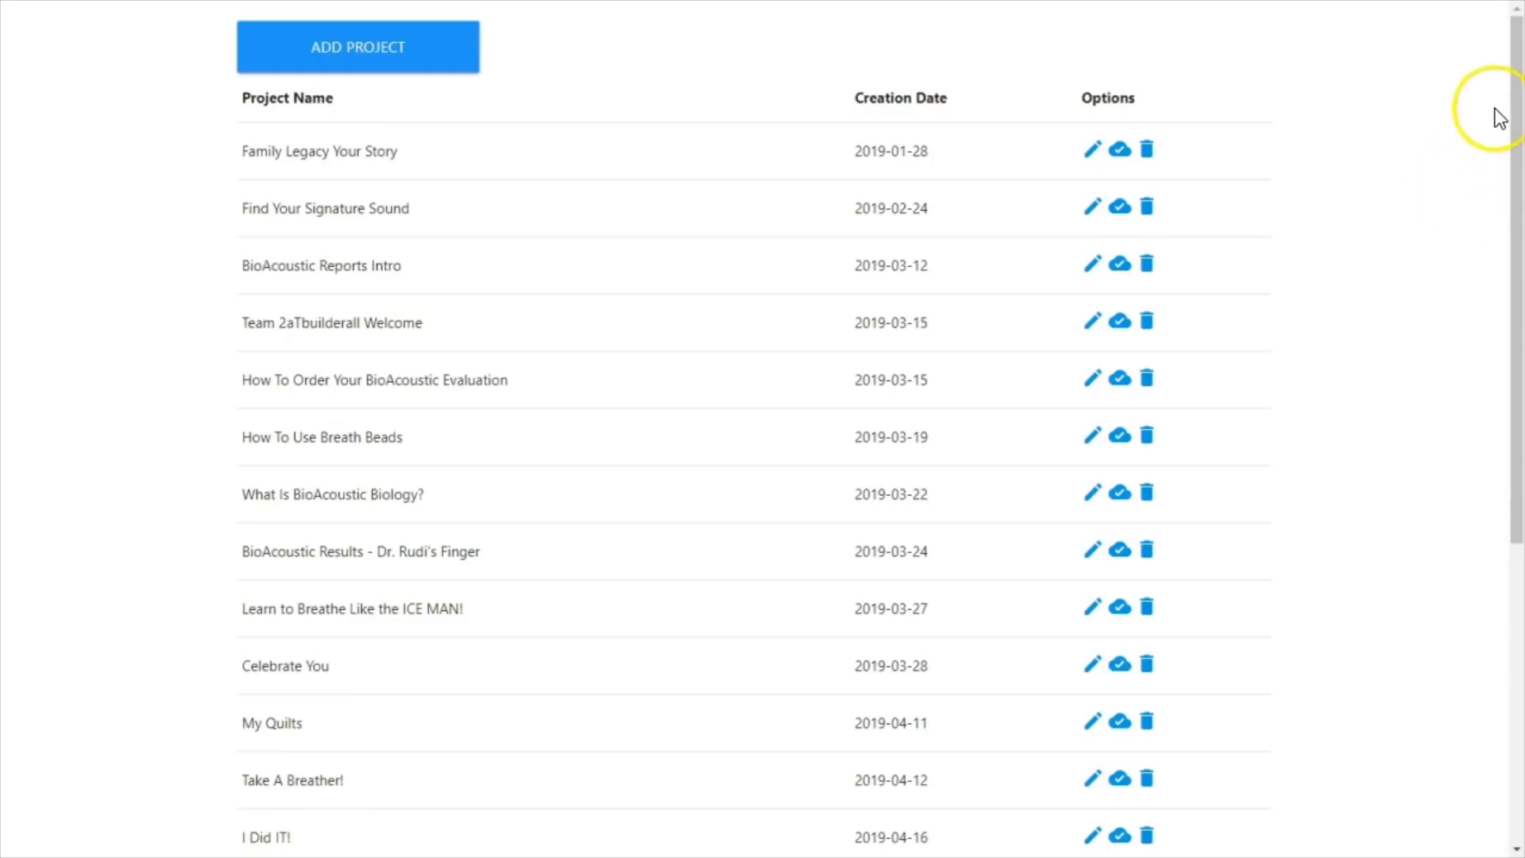
# Add a new project named "Fruit Shop 1"
pyautogui.moveTo(1517, 104)
pyautogui.mouseDown()
pyautogui.moveTo(1524, 358)
pyautogui.moveTo(1524, 104)
pyautogui.mouseUp()
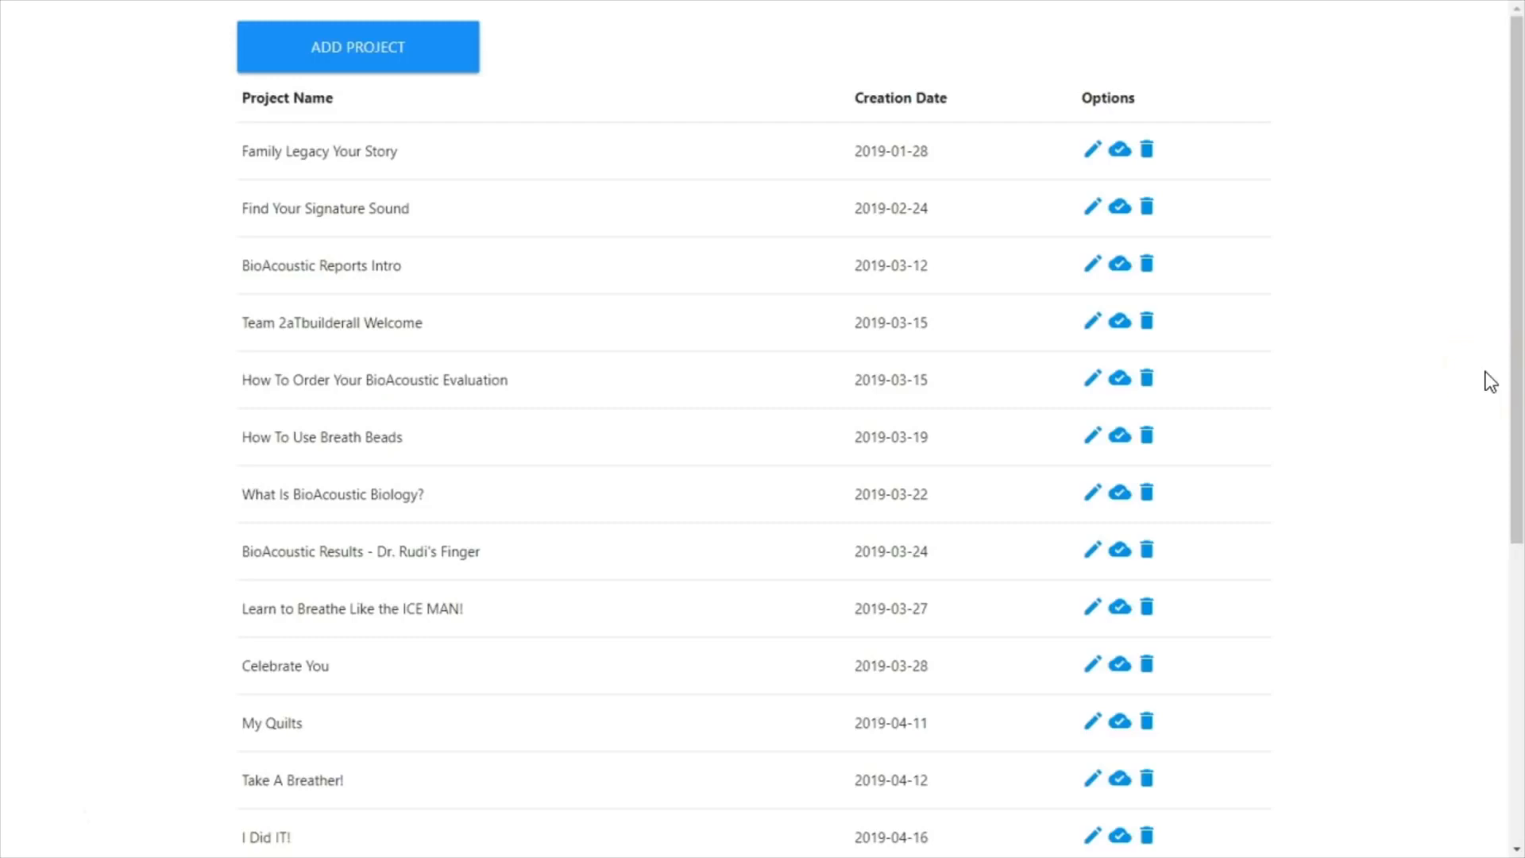
pyautogui.click(370, 47)
pyautogui.click(599, 220)
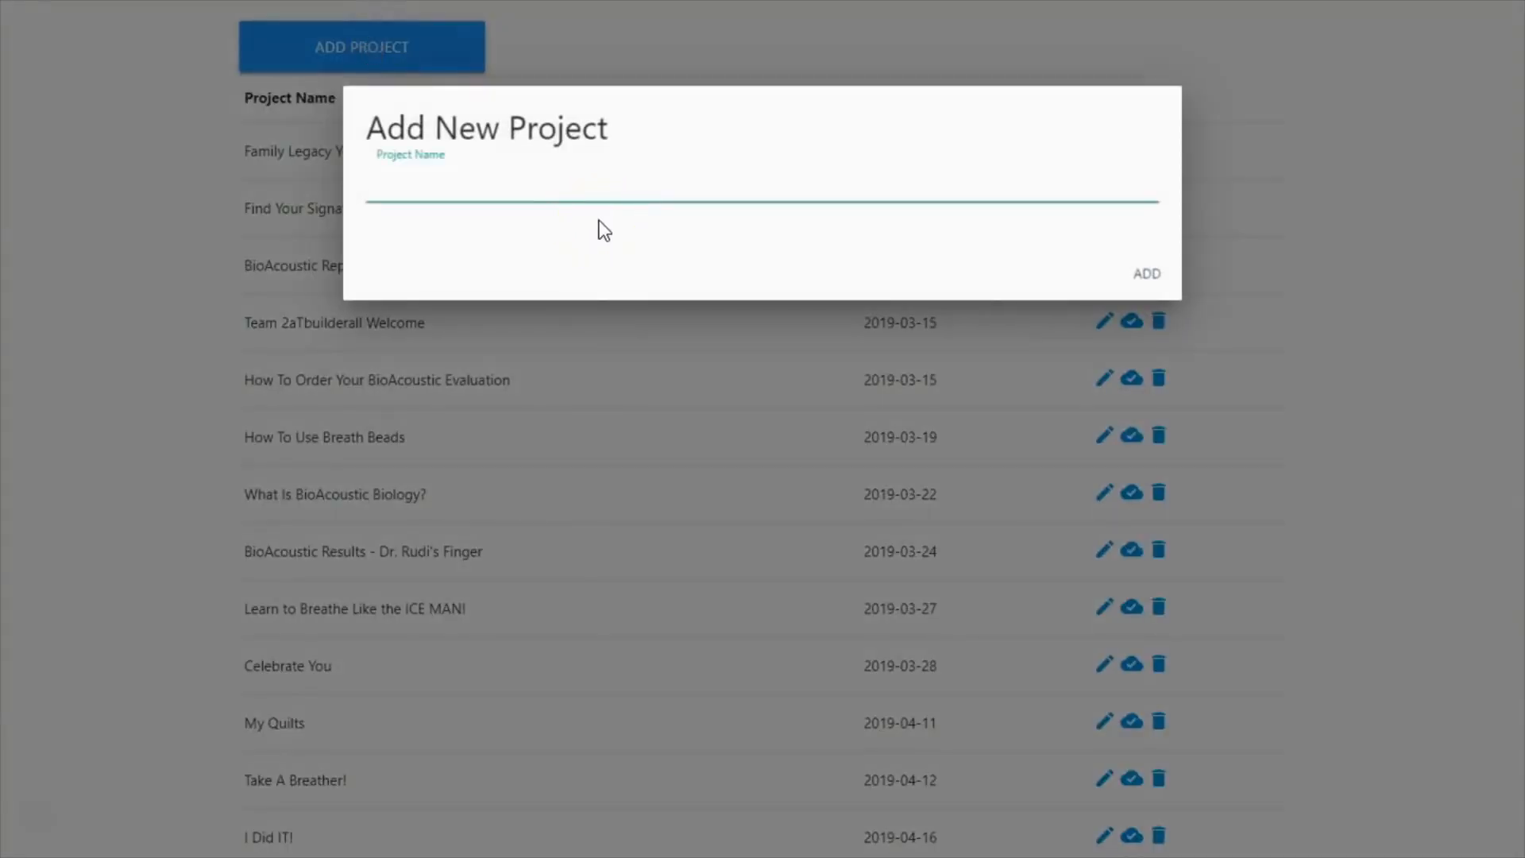
pyautogui.write('Fruit Shop 1')
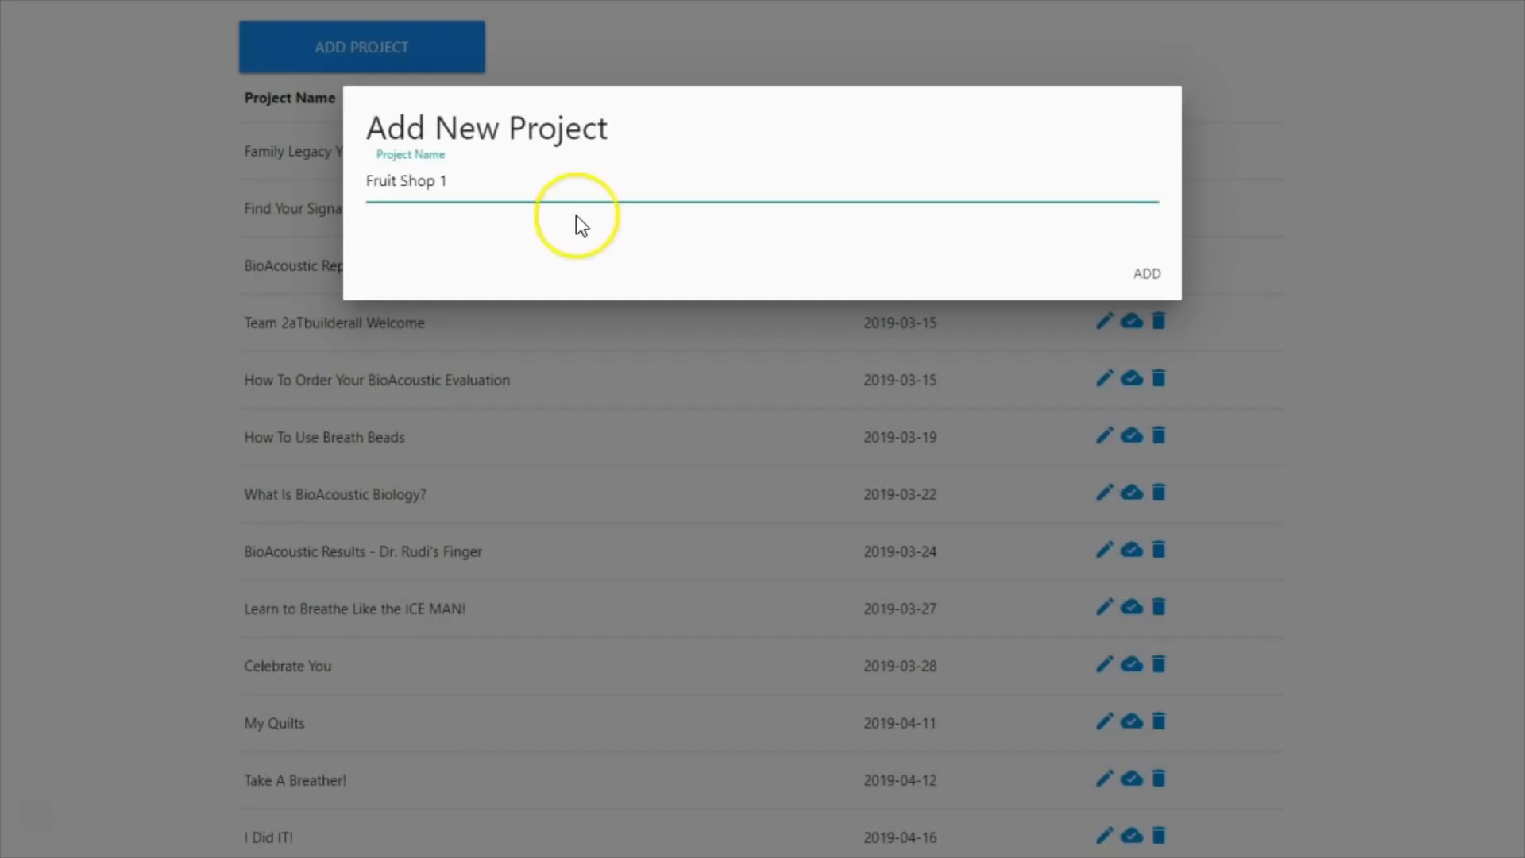
pyautogui.click(1147, 273)
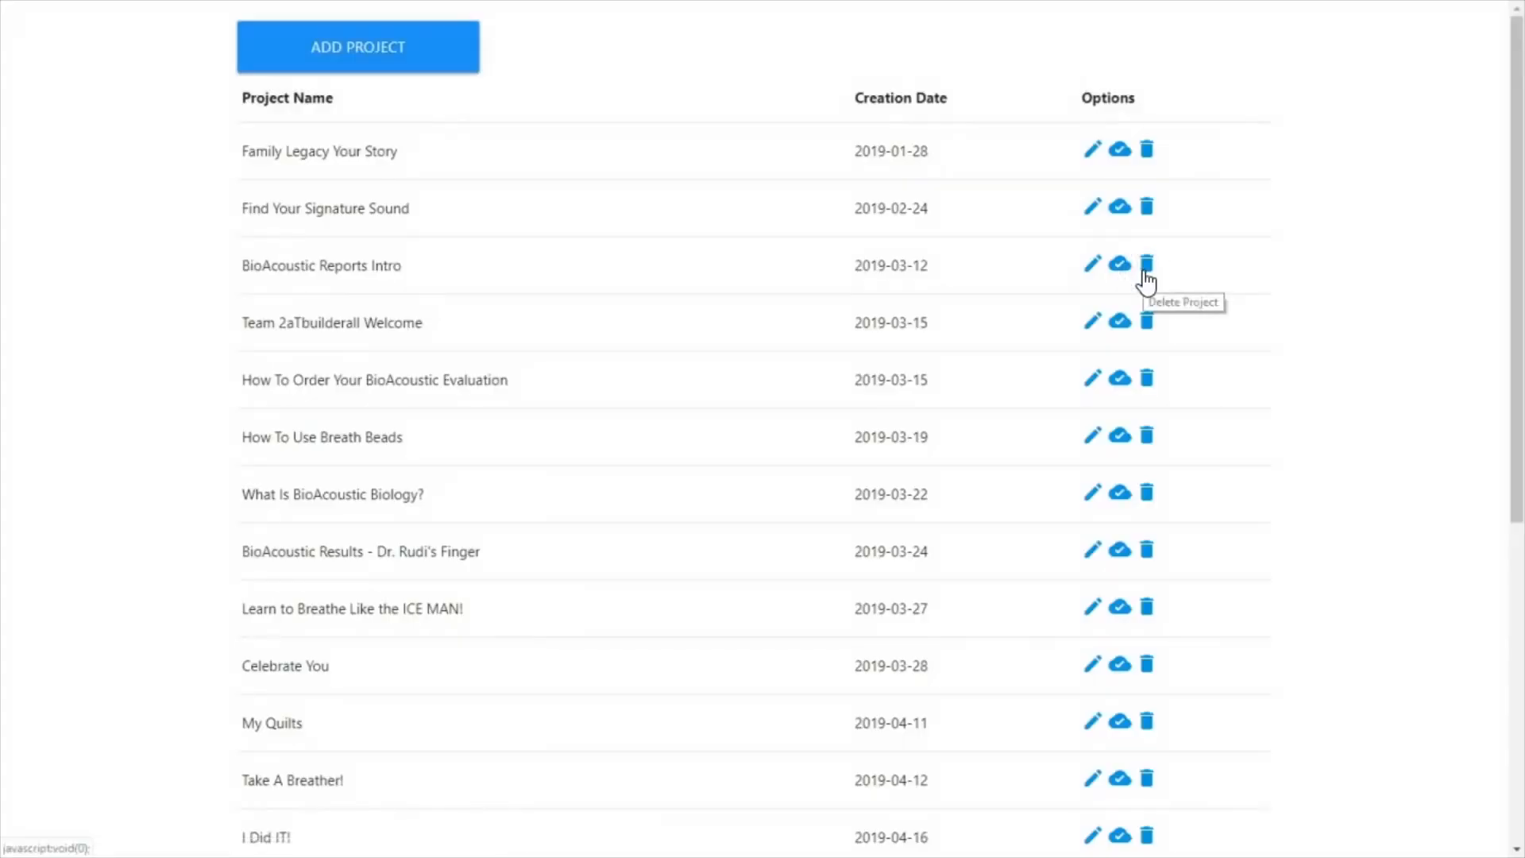
# Find the Fruit Shop 1 project at the end of the project list and open it for editing
pyautogui.moveTo(1517, 60); pyautogui.dragTo(1516, 377)
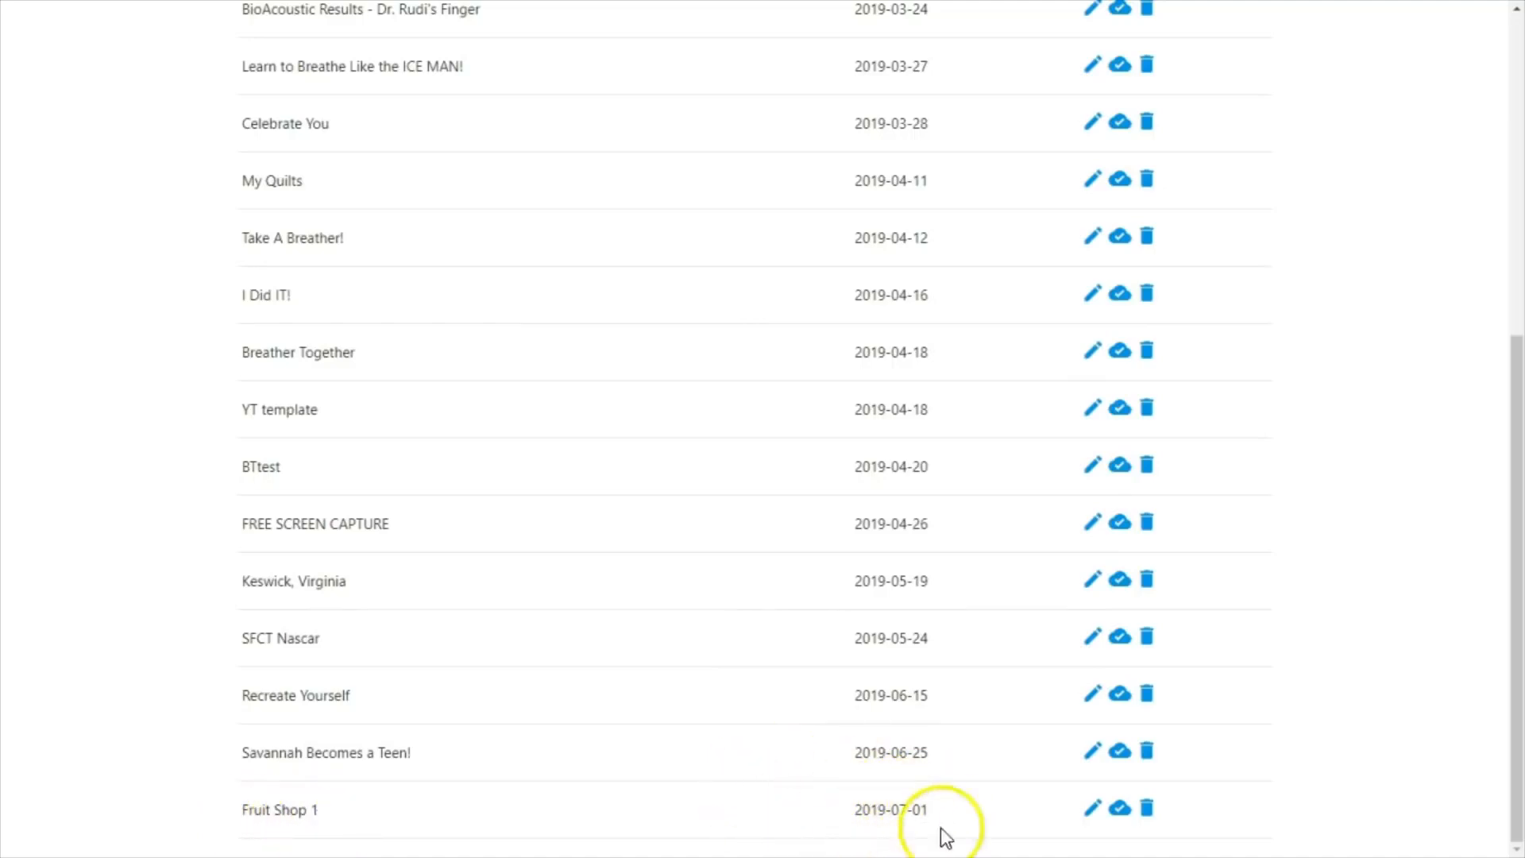
pyautogui.click(1120, 808)
pyautogui.click(1120, 814)
pyautogui.click(1089, 811)
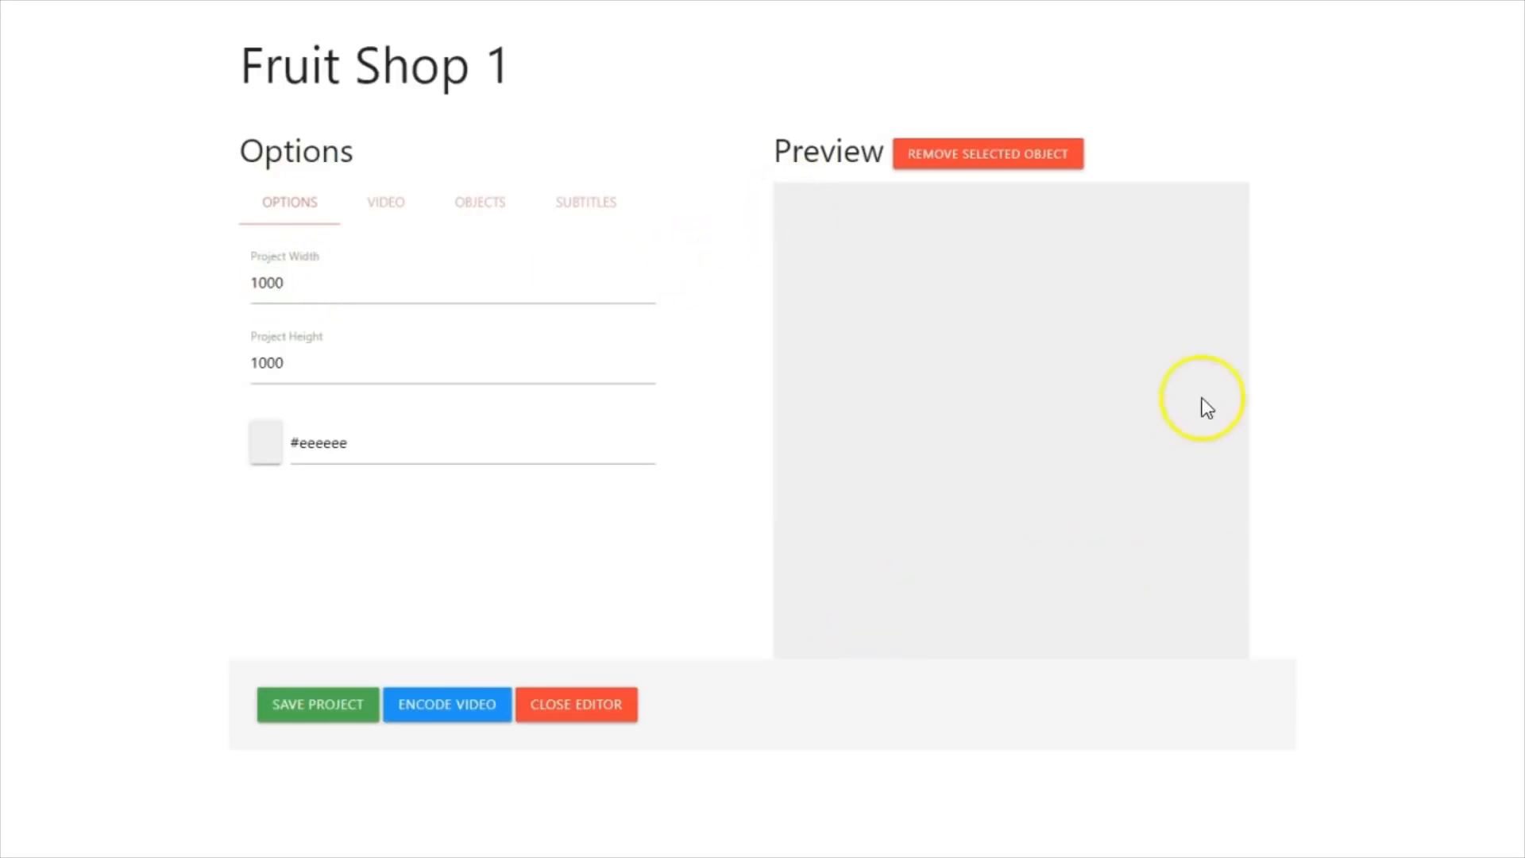
# Try a project width of 2000 and restore the project size to 1000 by 1000
pyautogui.doubleClick(289, 284)
pyautogui.write('2000')
pyautogui.press('Tab')
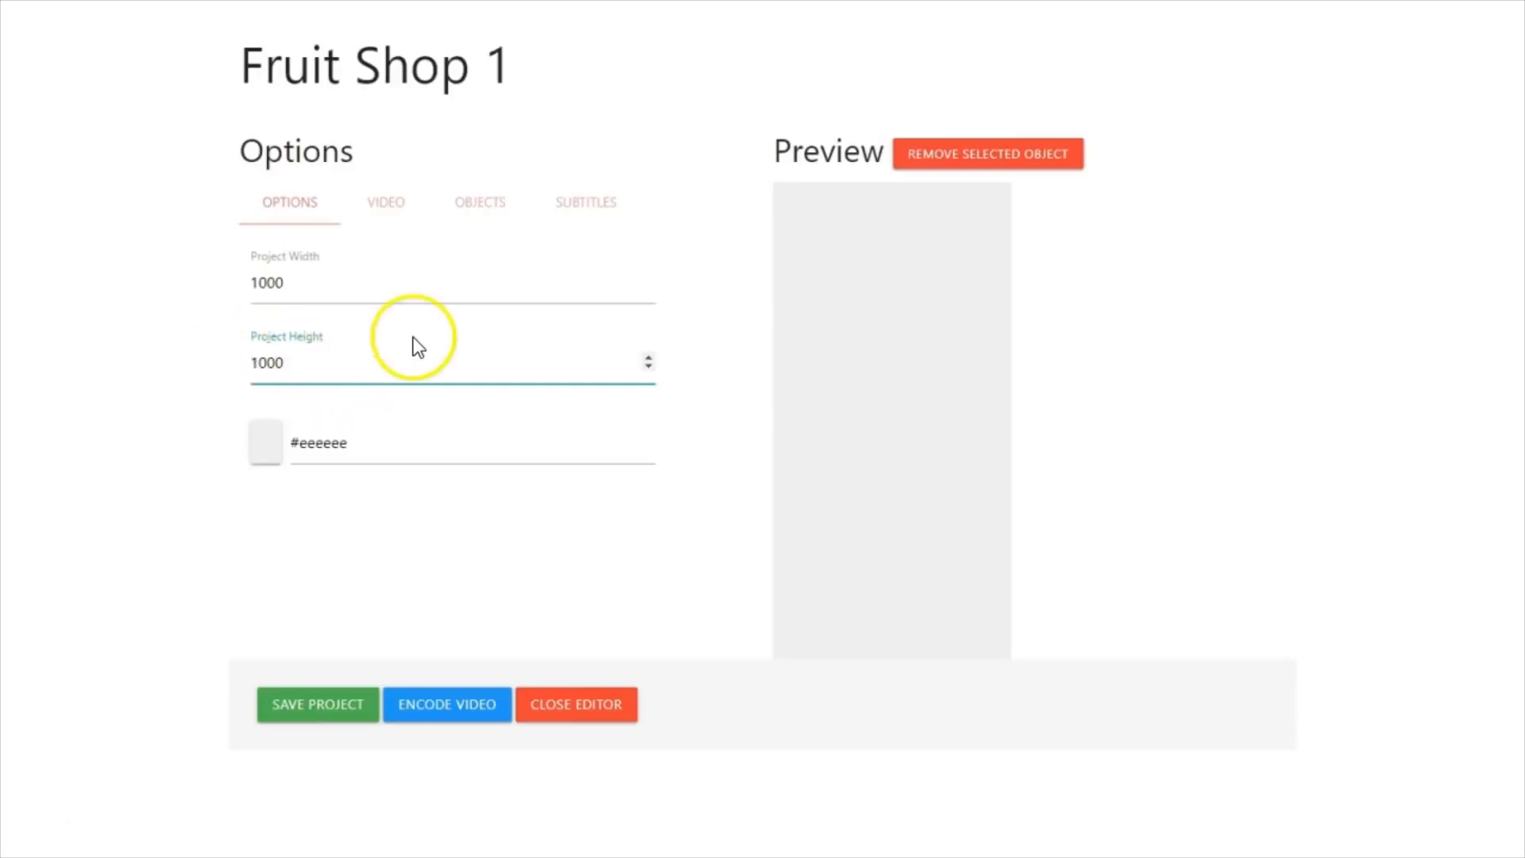
pyautogui.click(413, 339)
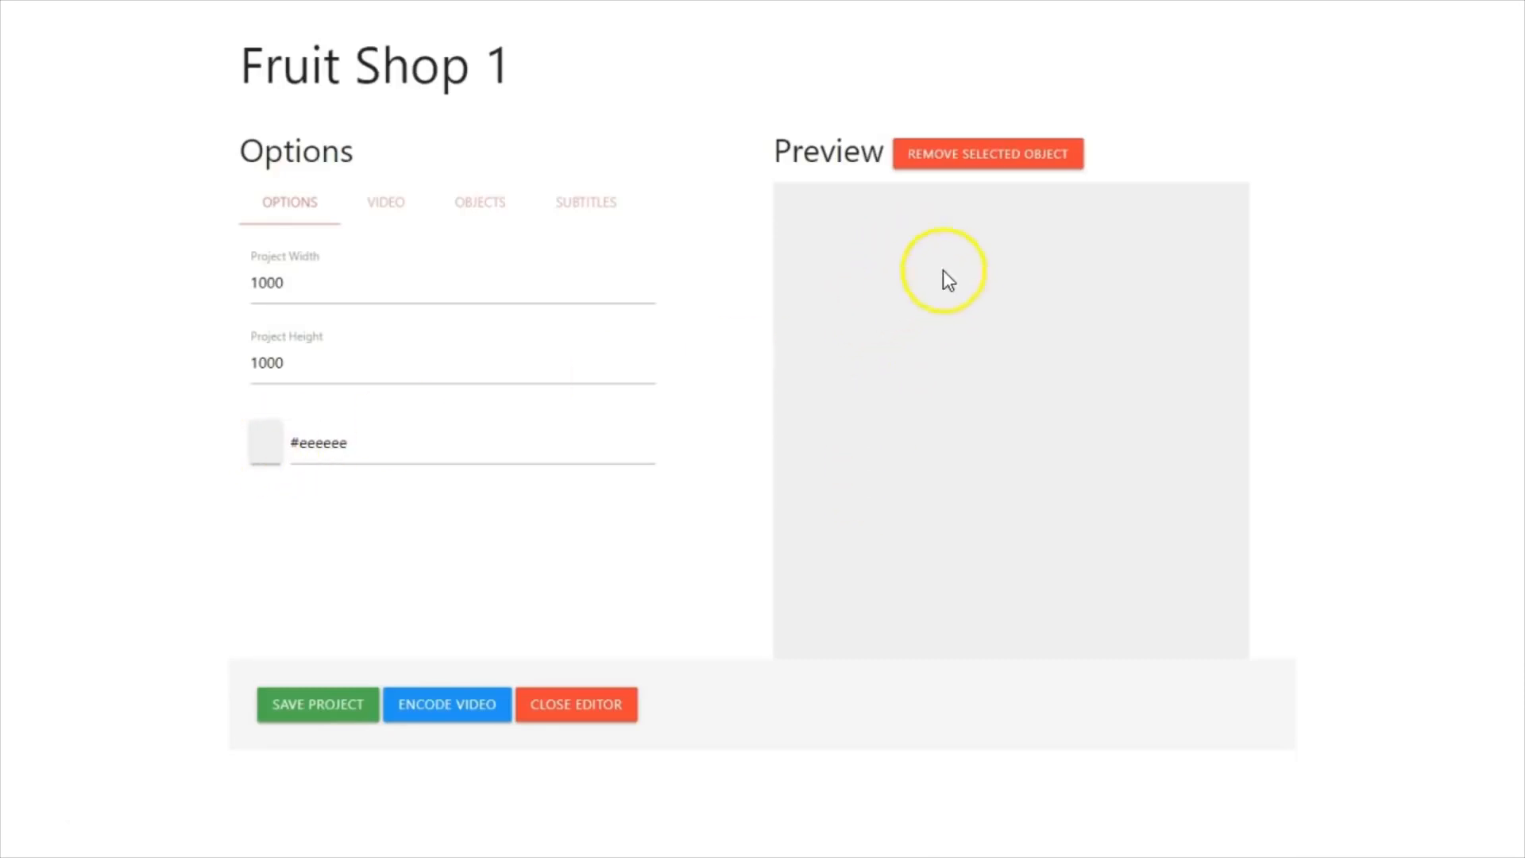
# Try out blue shades for the project background and settle on the dark teal #207e83
pyautogui.click(268, 449)
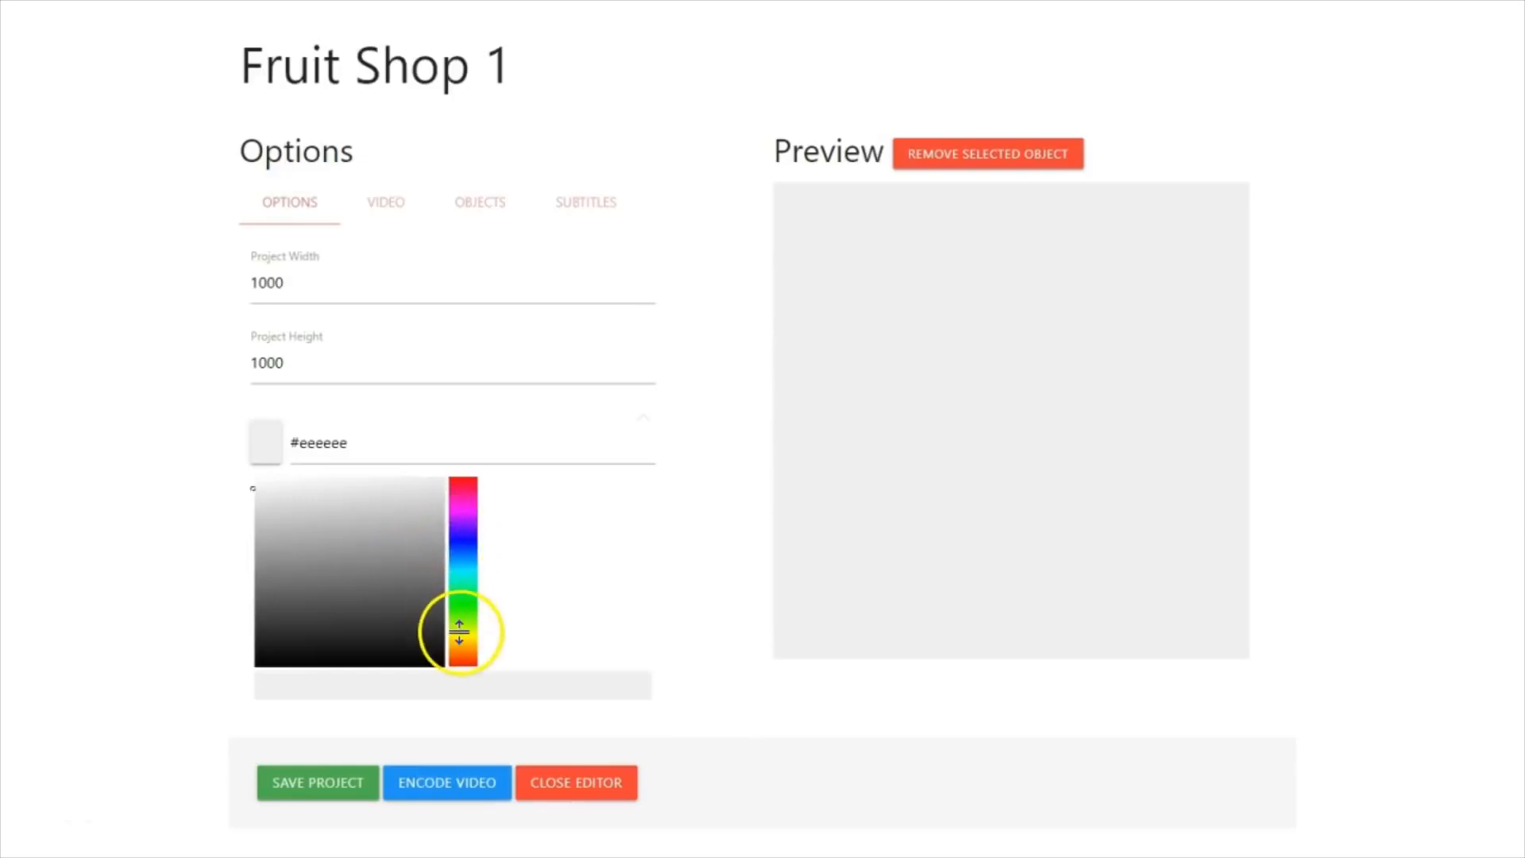
pyautogui.moveTo(459, 634); pyautogui.dragTo(460, 568)
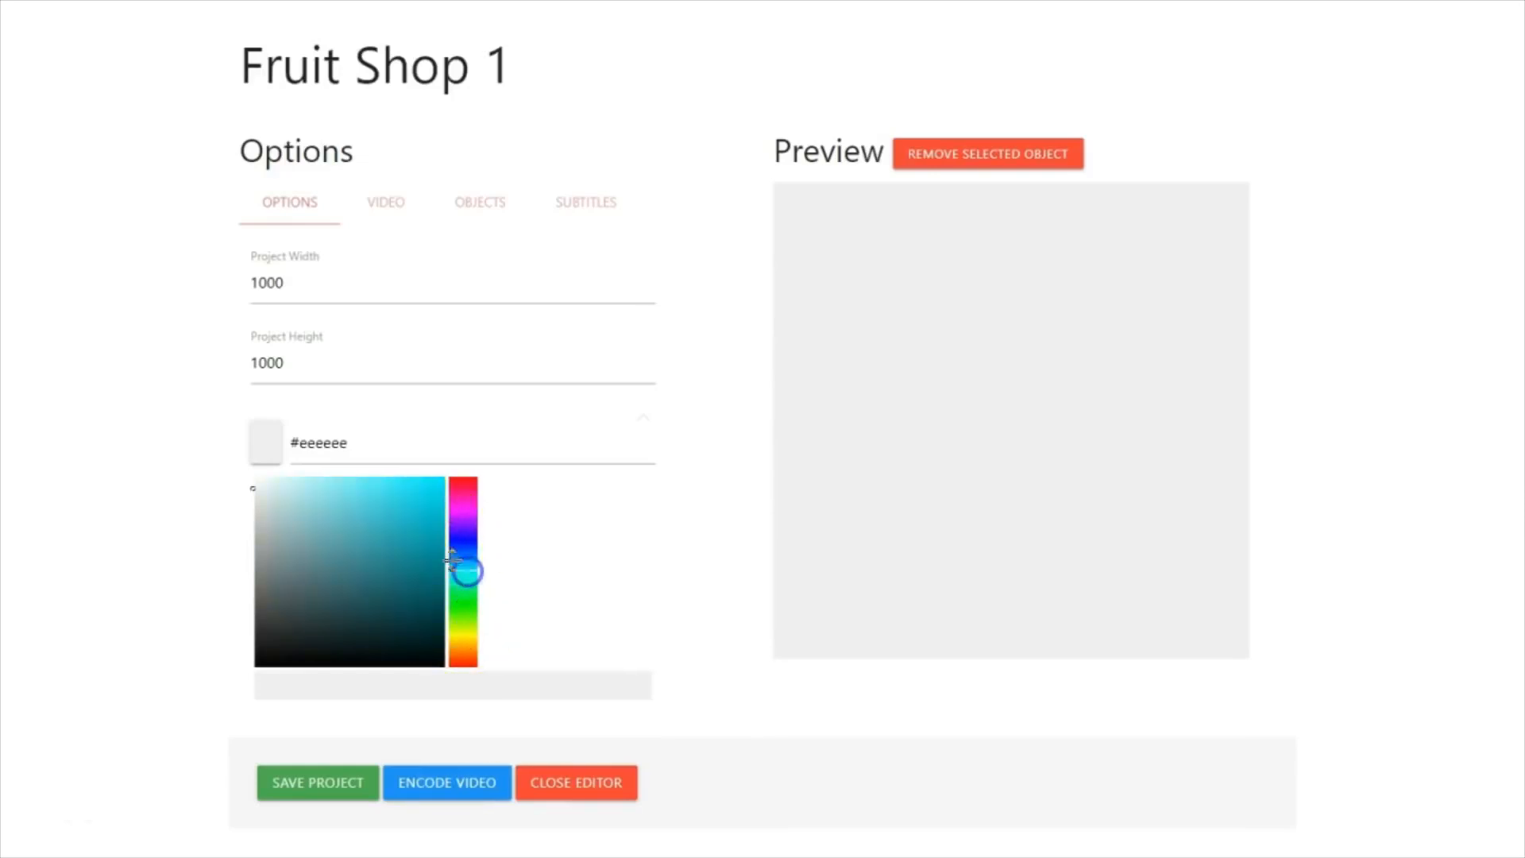
pyautogui.click(415, 517)
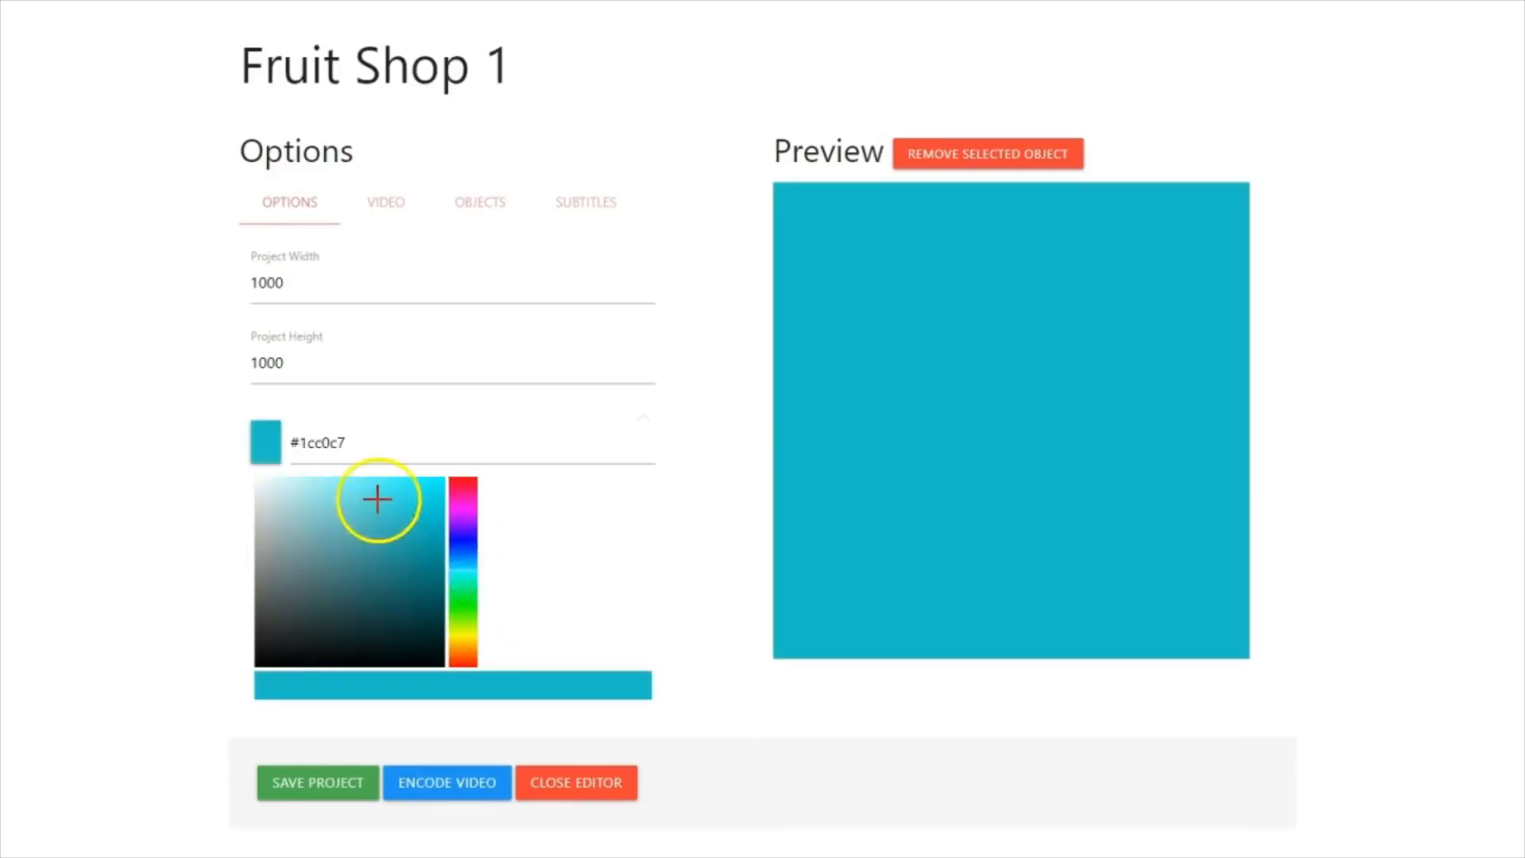
pyautogui.click(375, 499)
pyautogui.moveTo(395, 555); pyautogui.dragTo(398, 570)
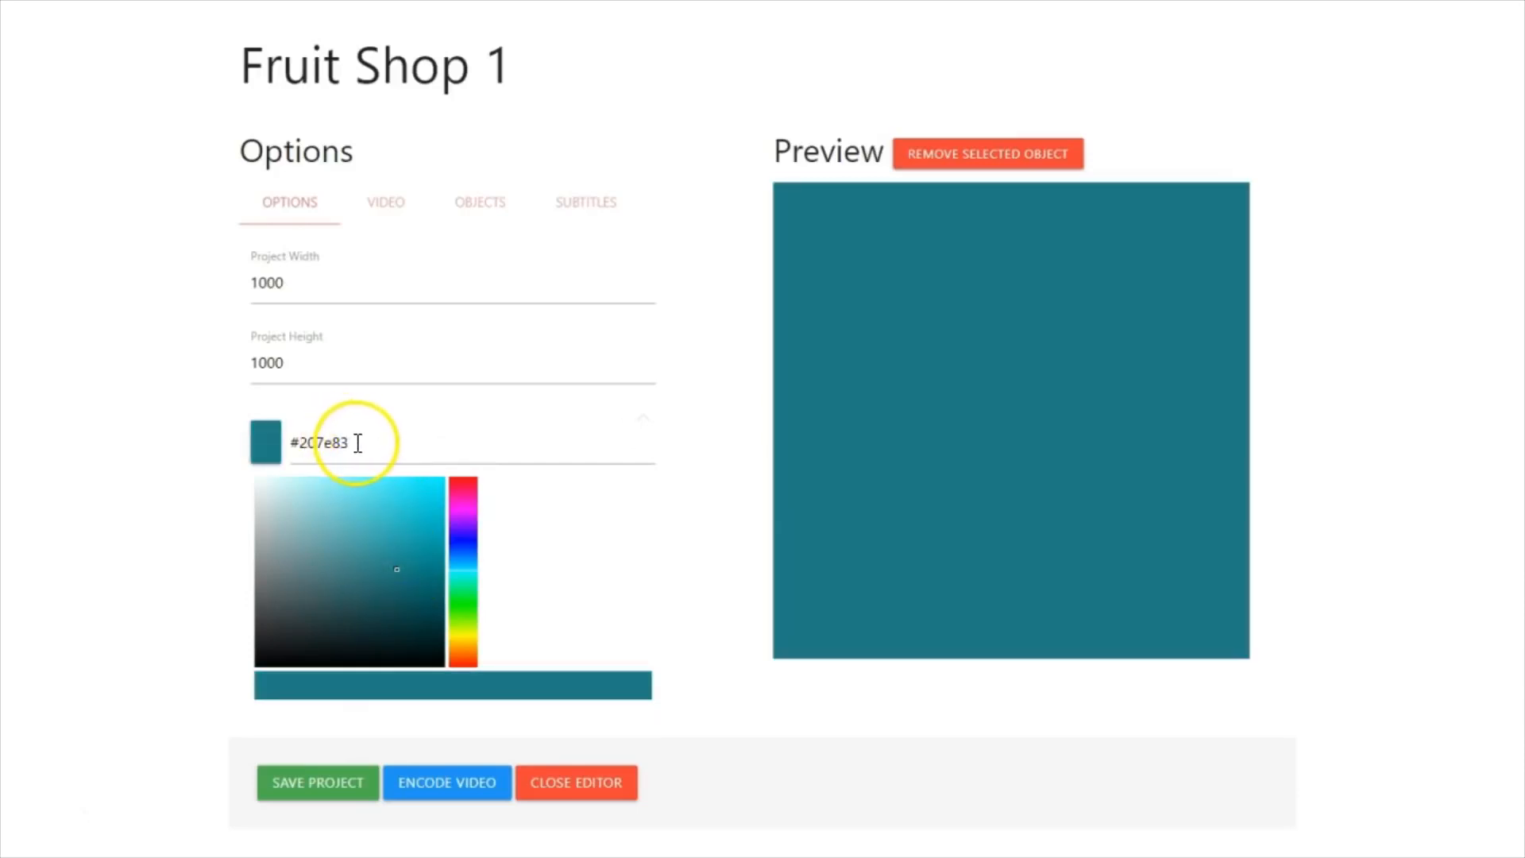
# Try the background colour code #d11300, and replace it with the light grey #eceae9
pyautogui.moveTo(358, 443); pyautogui.dragTo(284, 442)
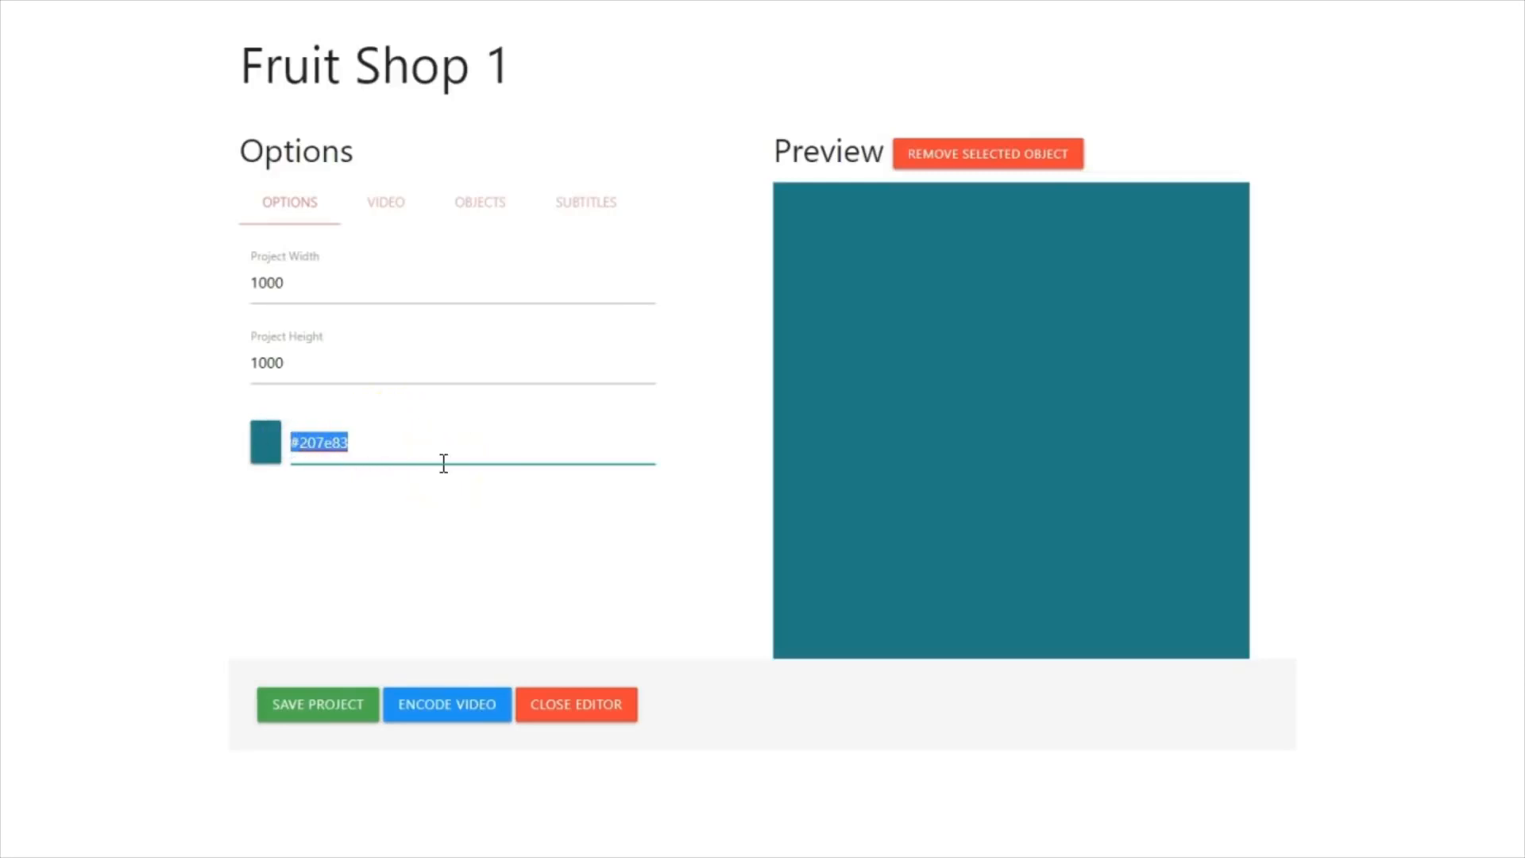
pyautogui.write('#d11300')
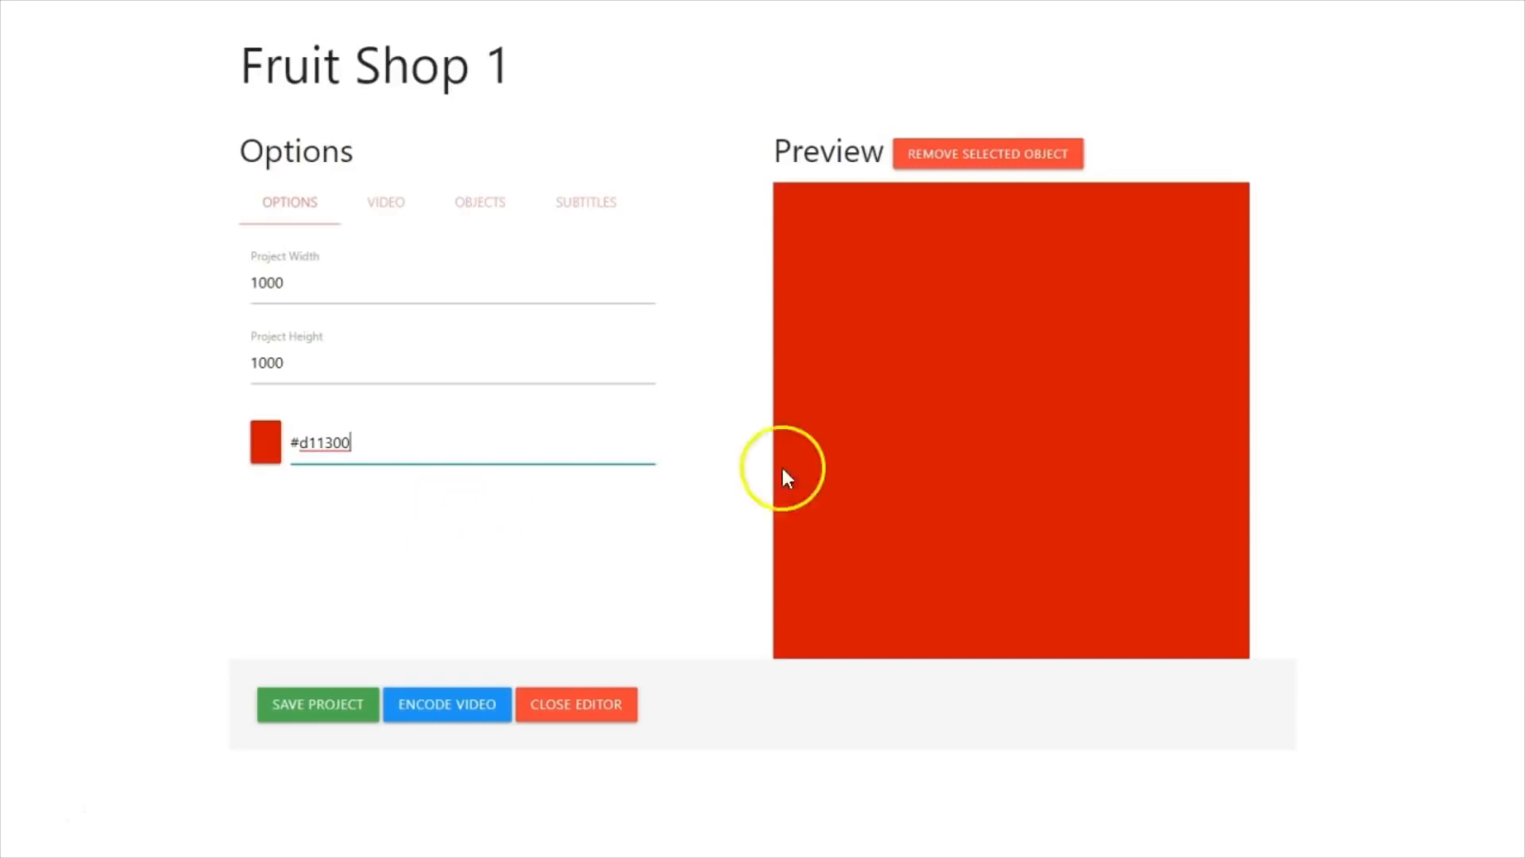
pyautogui.click(265, 447)
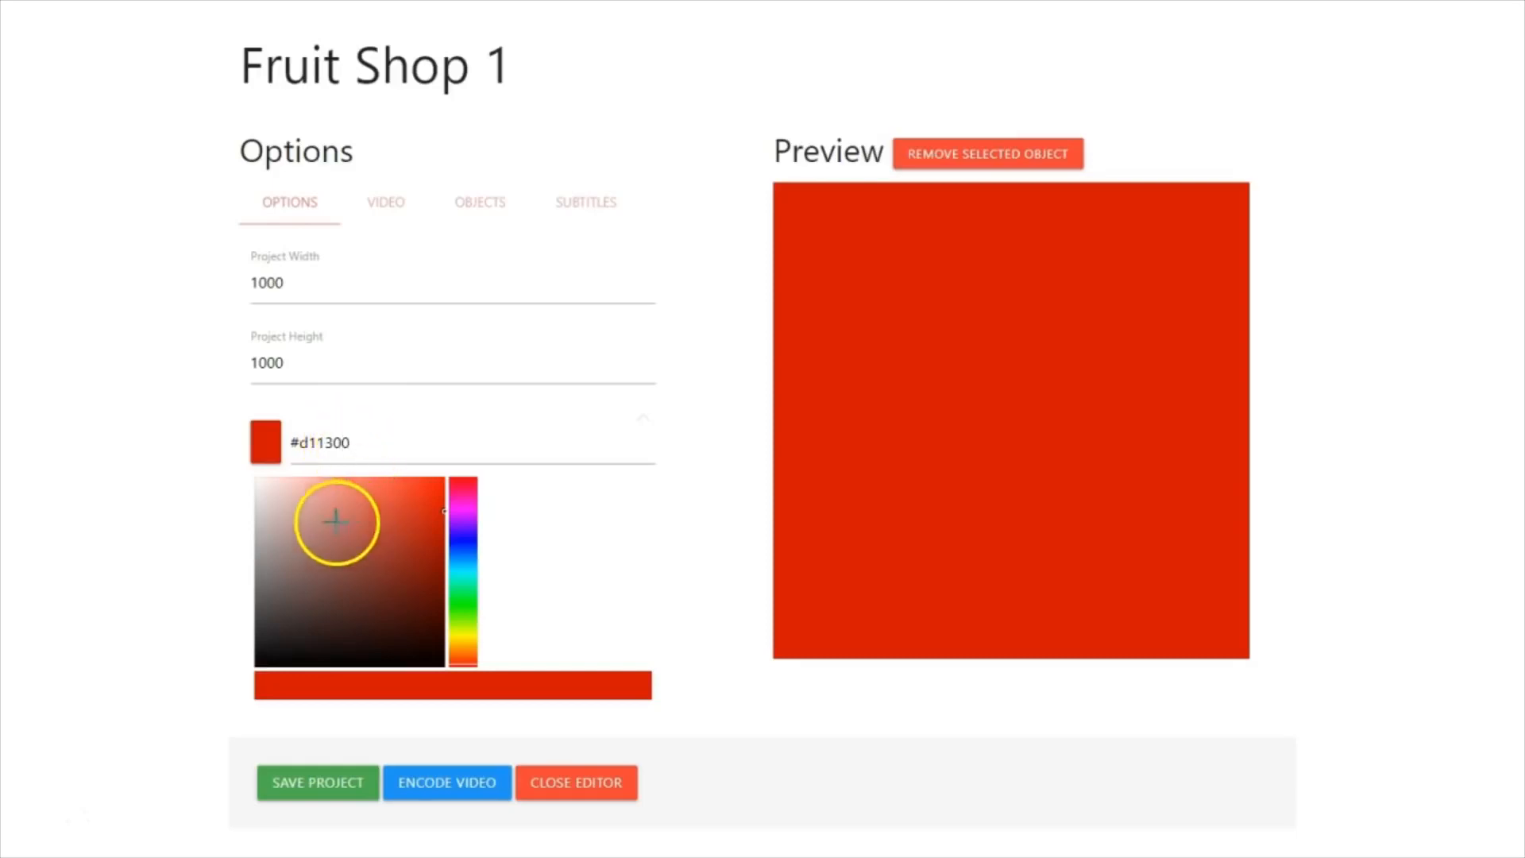
pyautogui.click(263, 517)
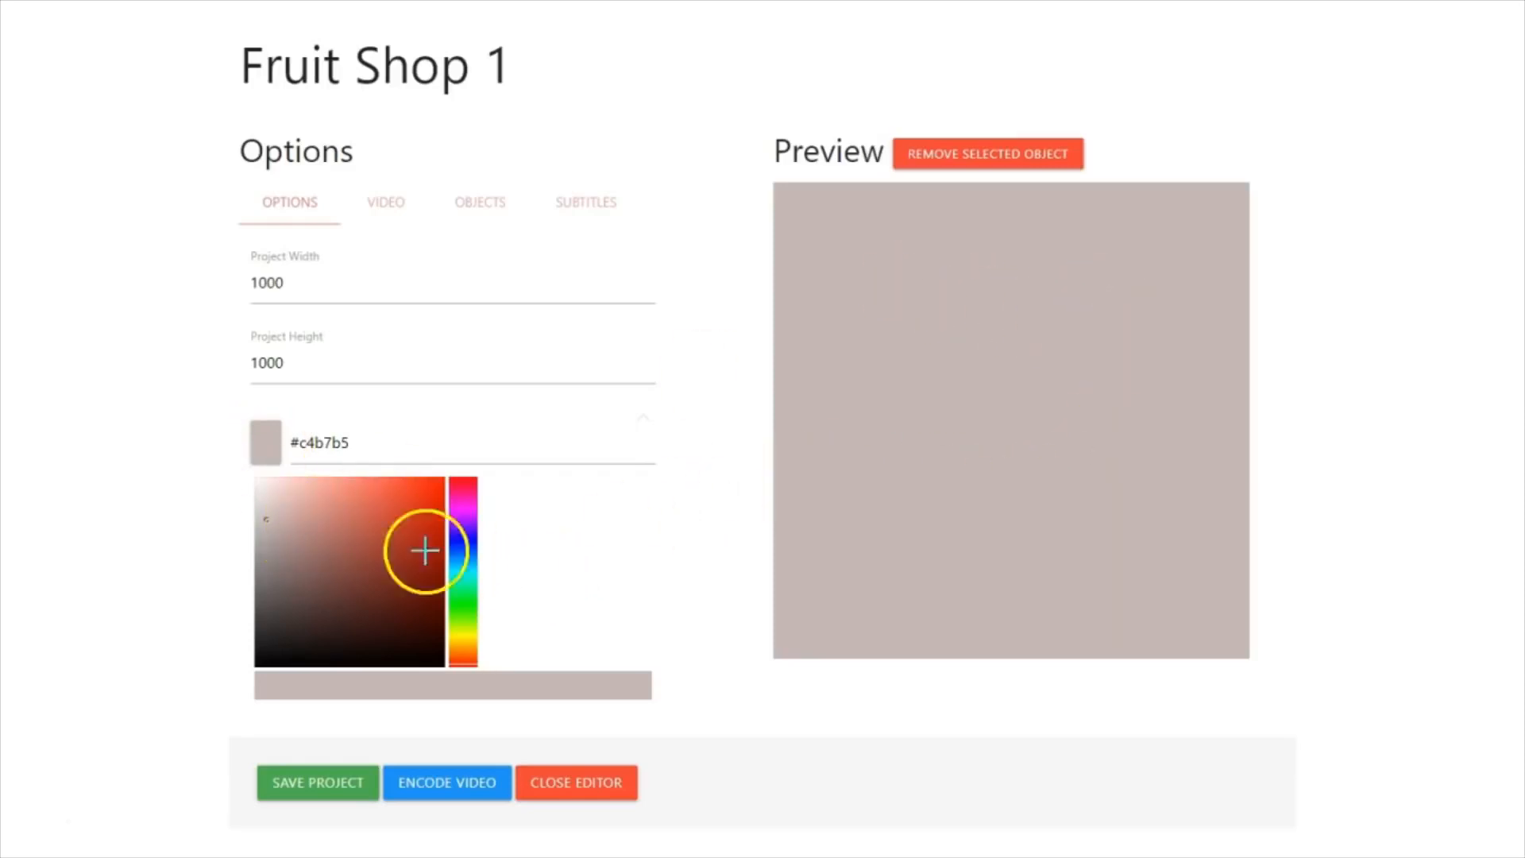
pyautogui.click(255, 489)
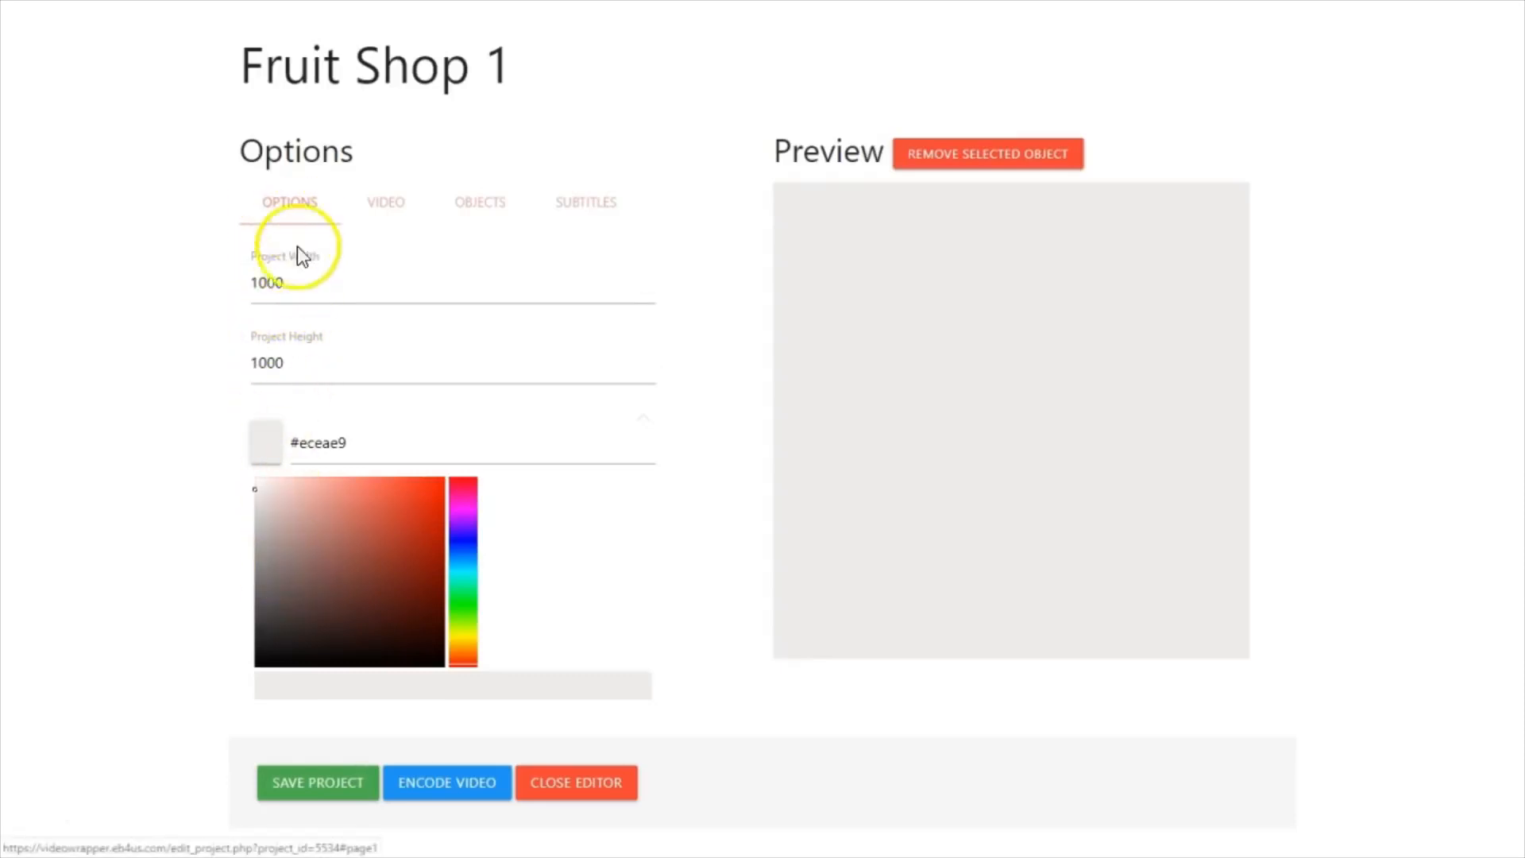
# Upload the Vegetable Stand - 151 video from the pixabay stock video folder and fit it to the full width of the canvas
pyautogui.click(390, 207)
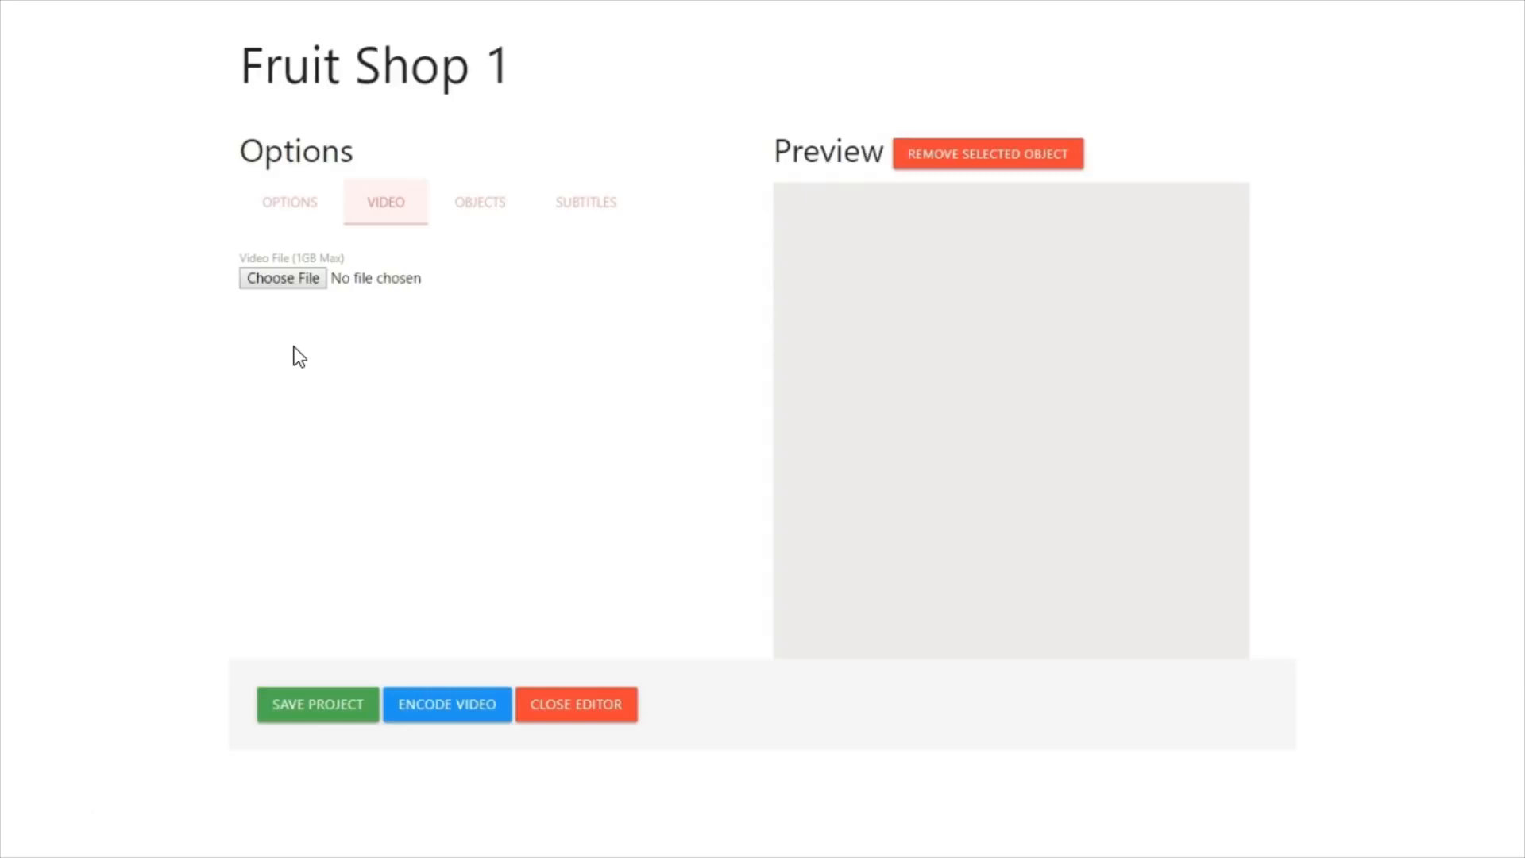
pyautogui.click(285, 280)
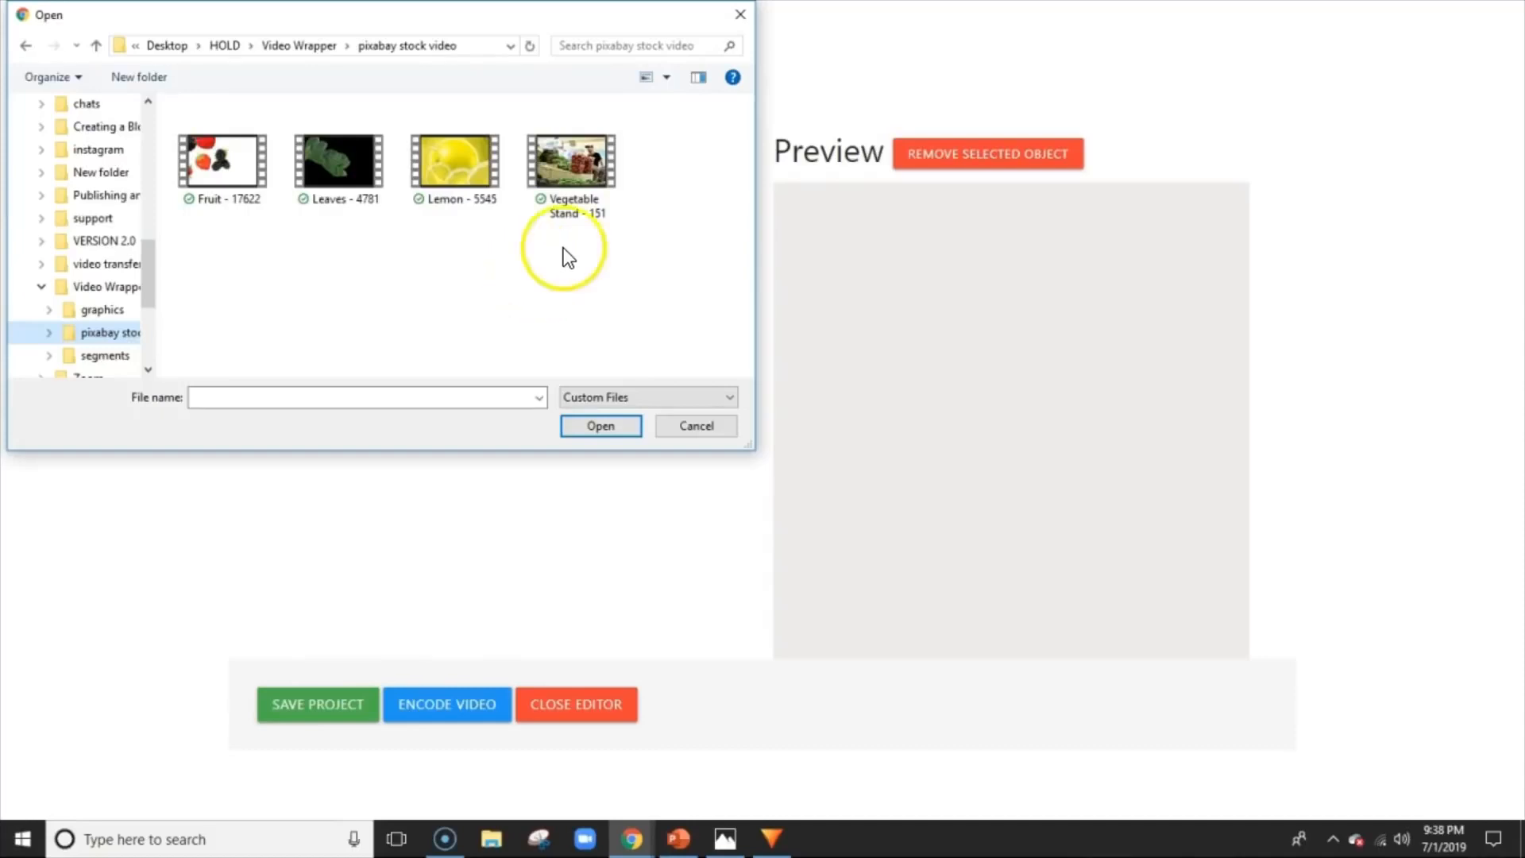
pyautogui.click(588, 162)
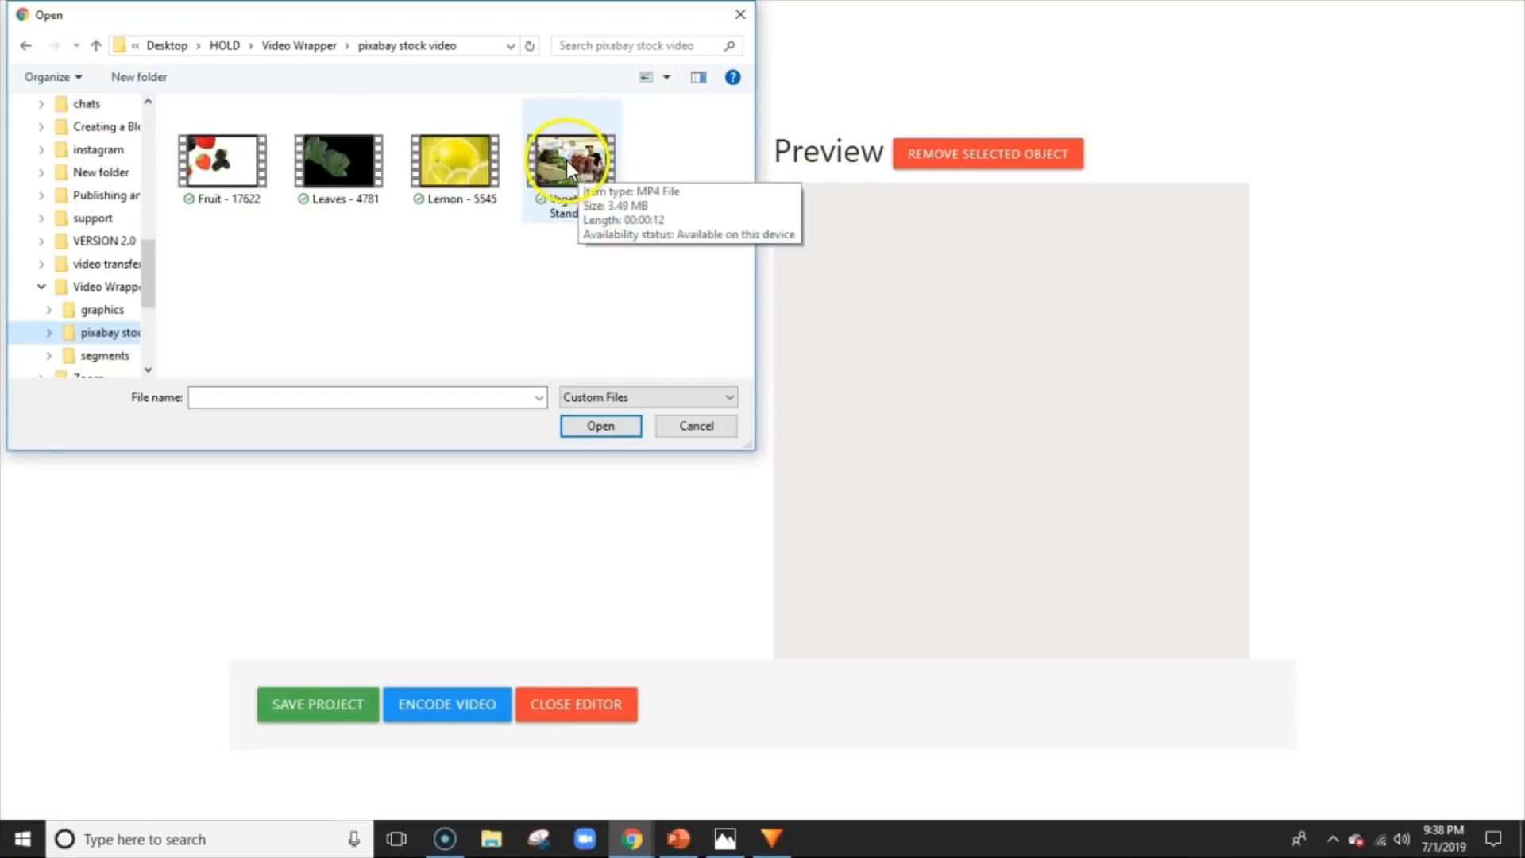
pyautogui.click(566, 159)
pyautogui.click(598, 423)
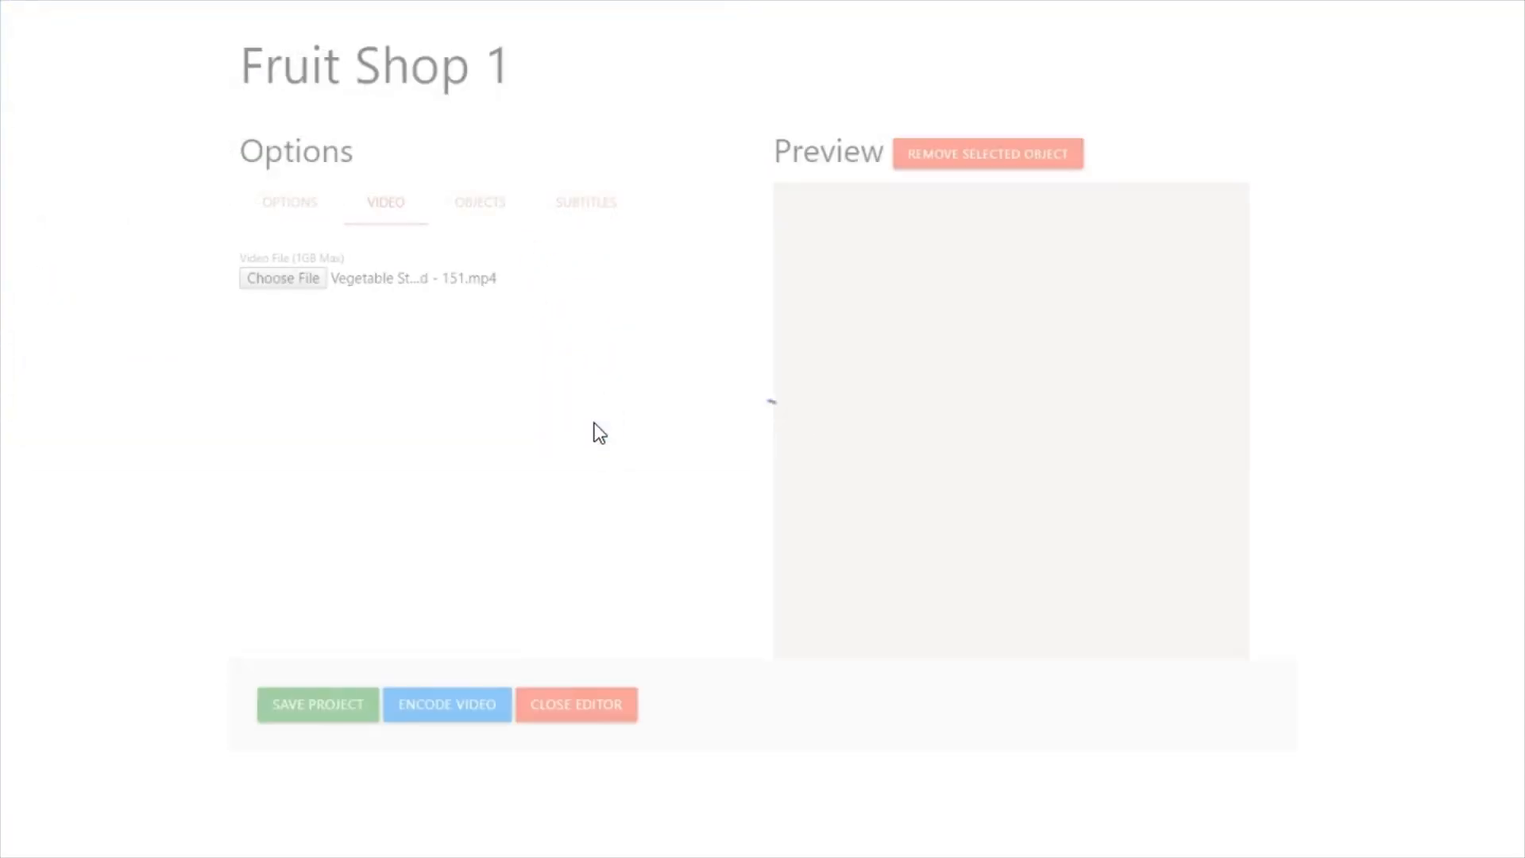
pyautogui.click(611, 402)
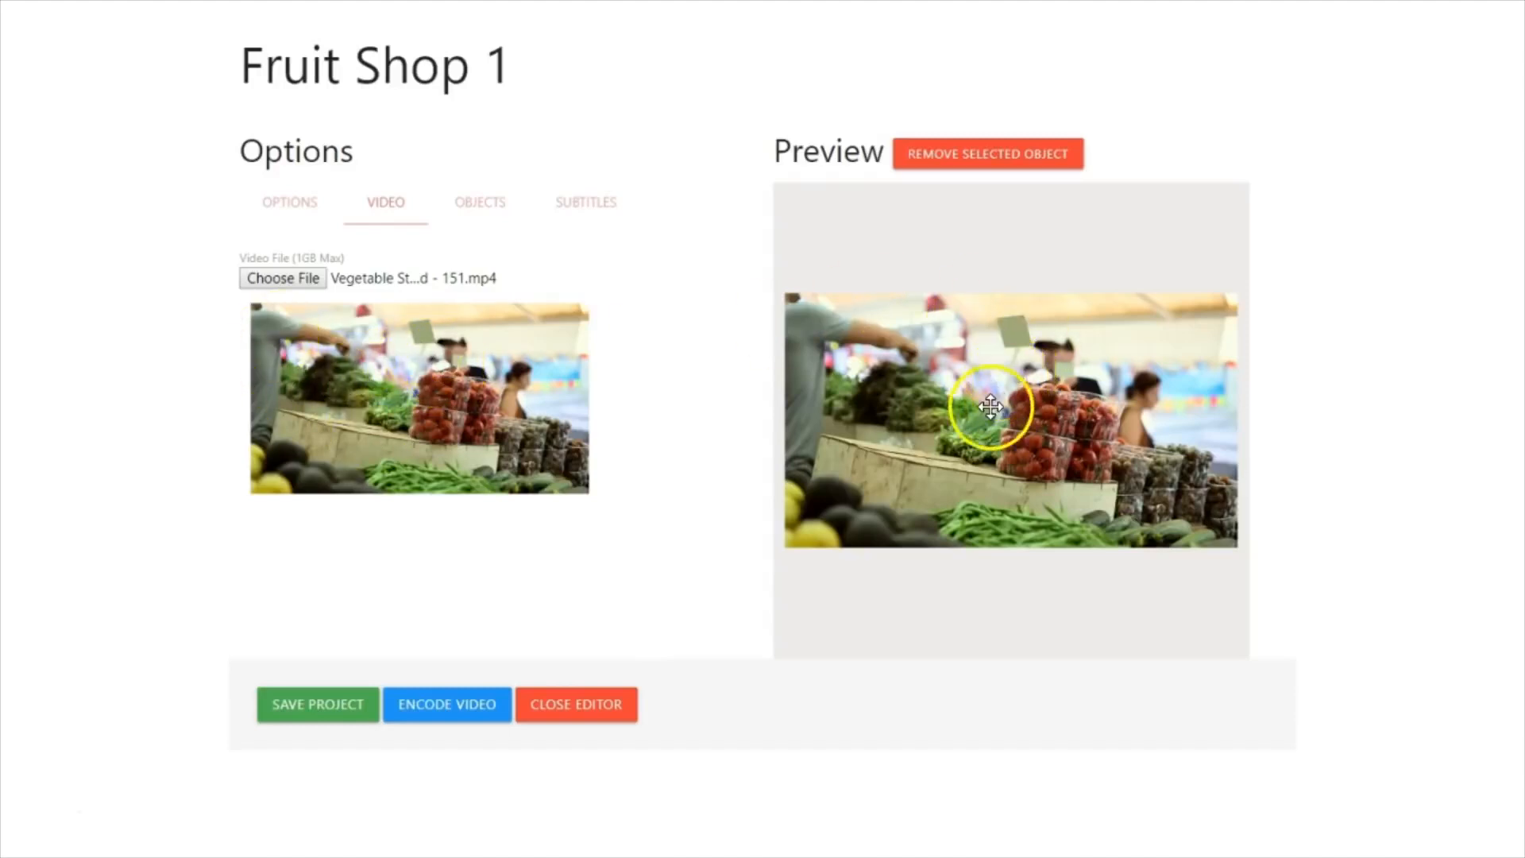
pyautogui.moveTo(990, 401); pyautogui.dragTo(1039, 425)
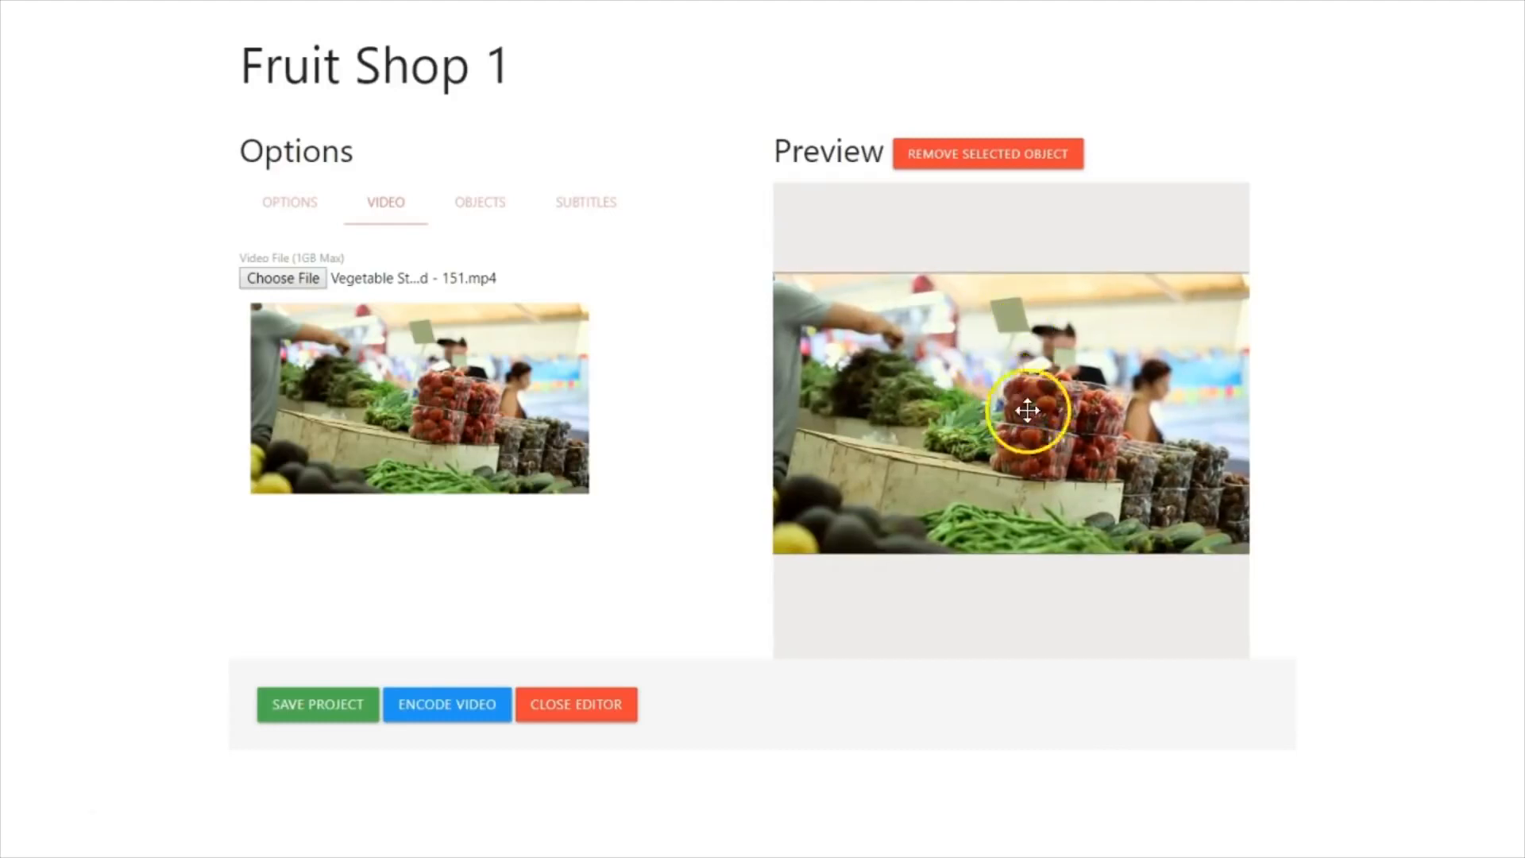
# Add the FSlogo image from the Fruit Shop Website folder on the computer to the project
pyautogui.click(483, 203)
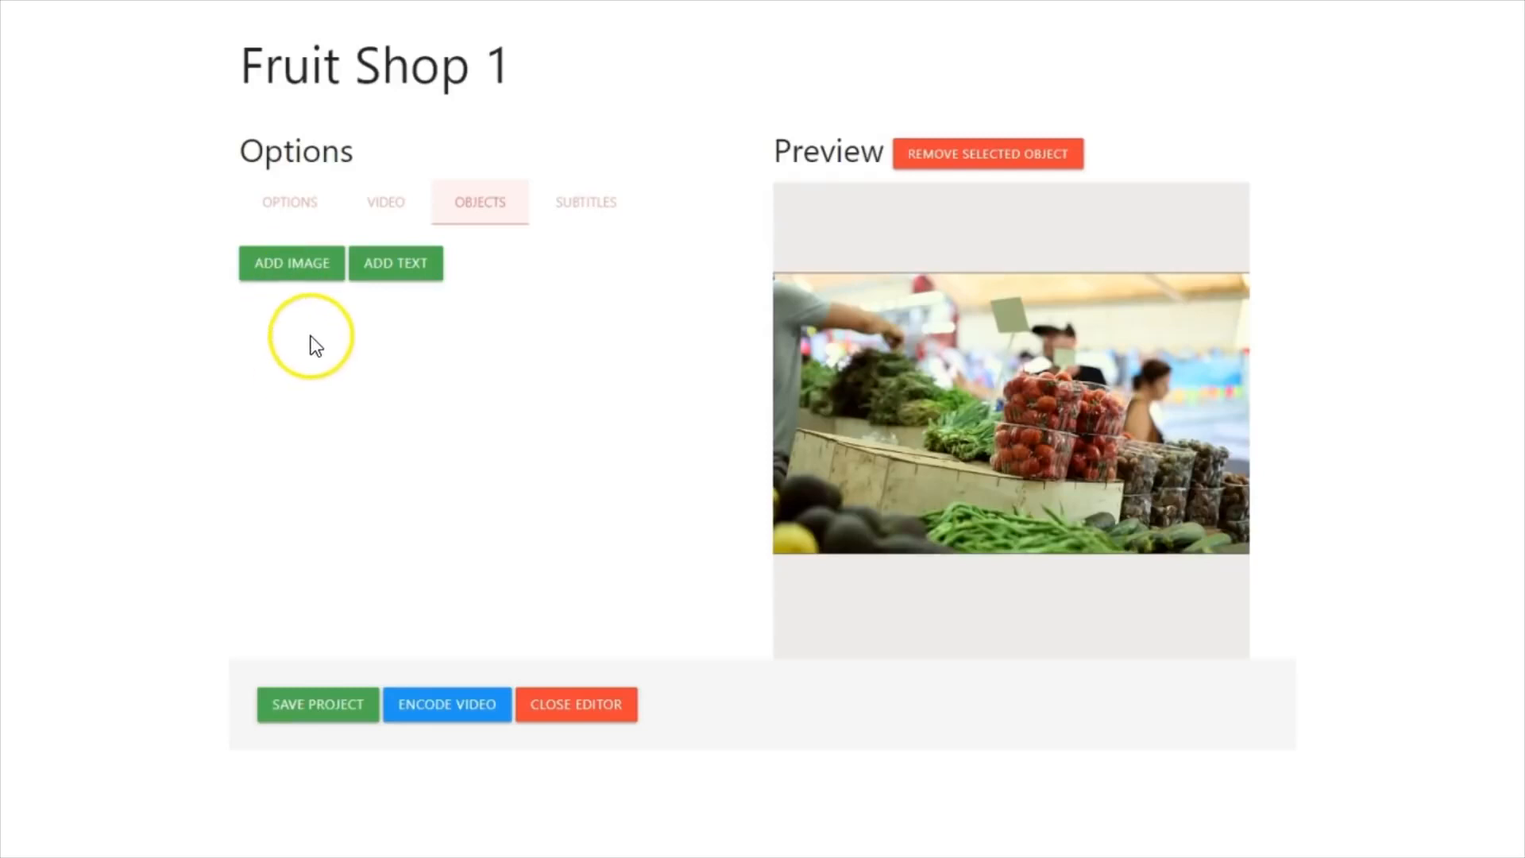
pyautogui.click(296, 262)
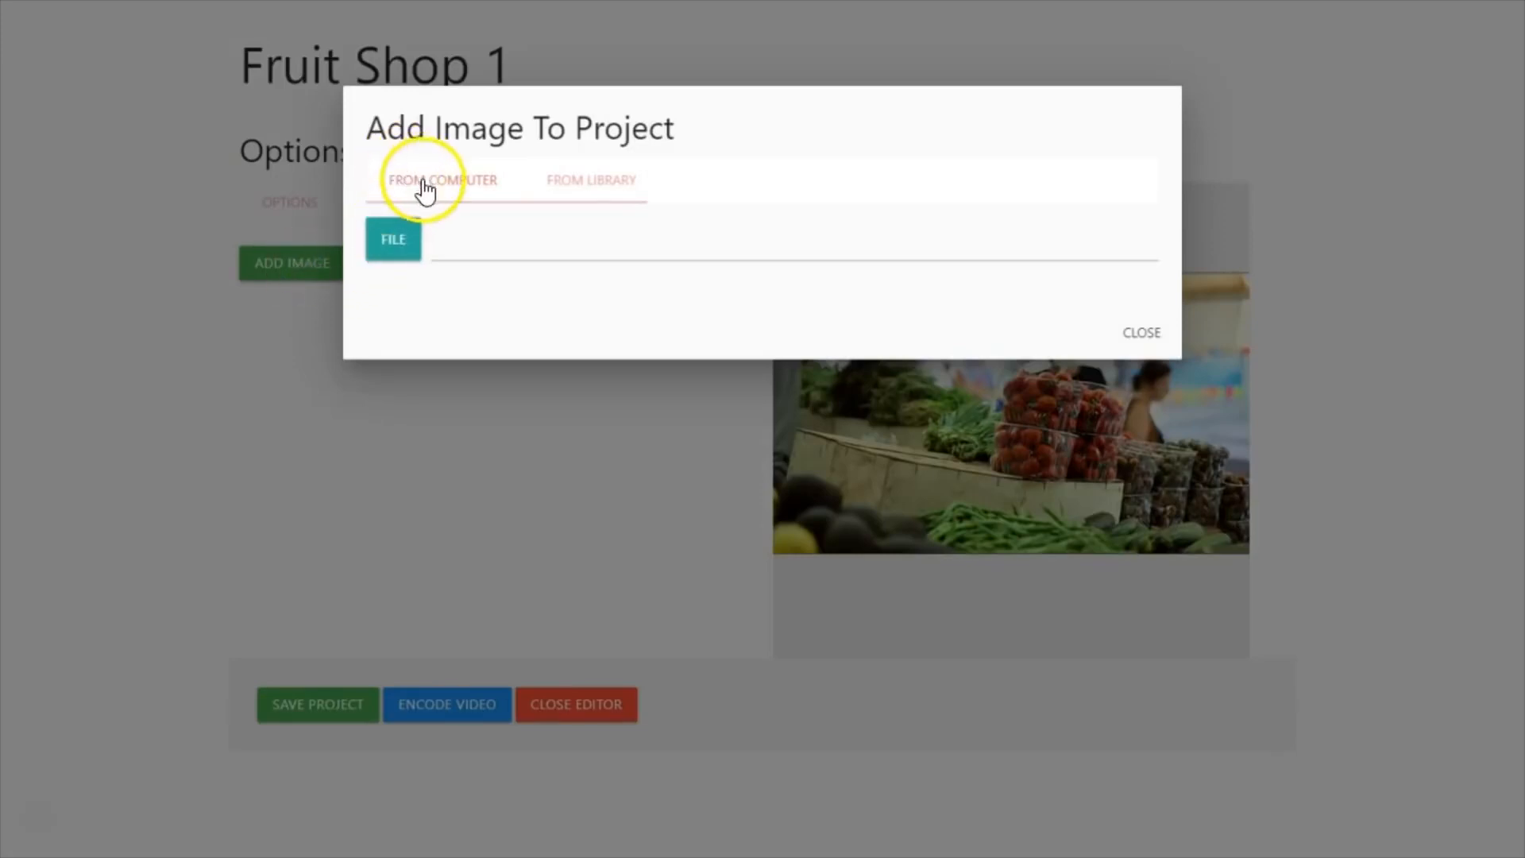
pyautogui.click(394, 242)
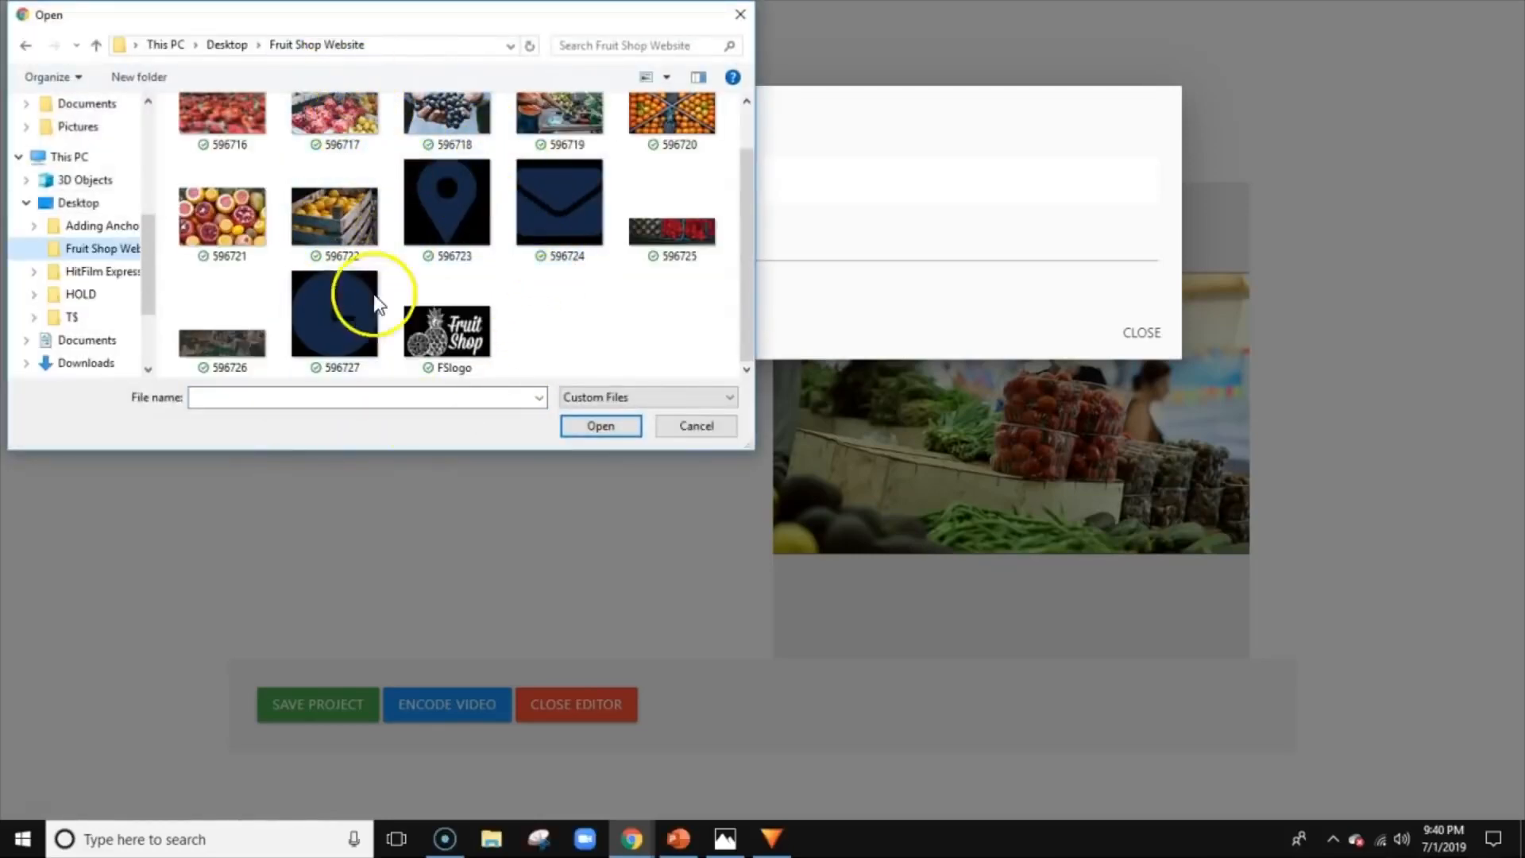
pyautogui.click(467, 329)
pyautogui.click(597, 426)
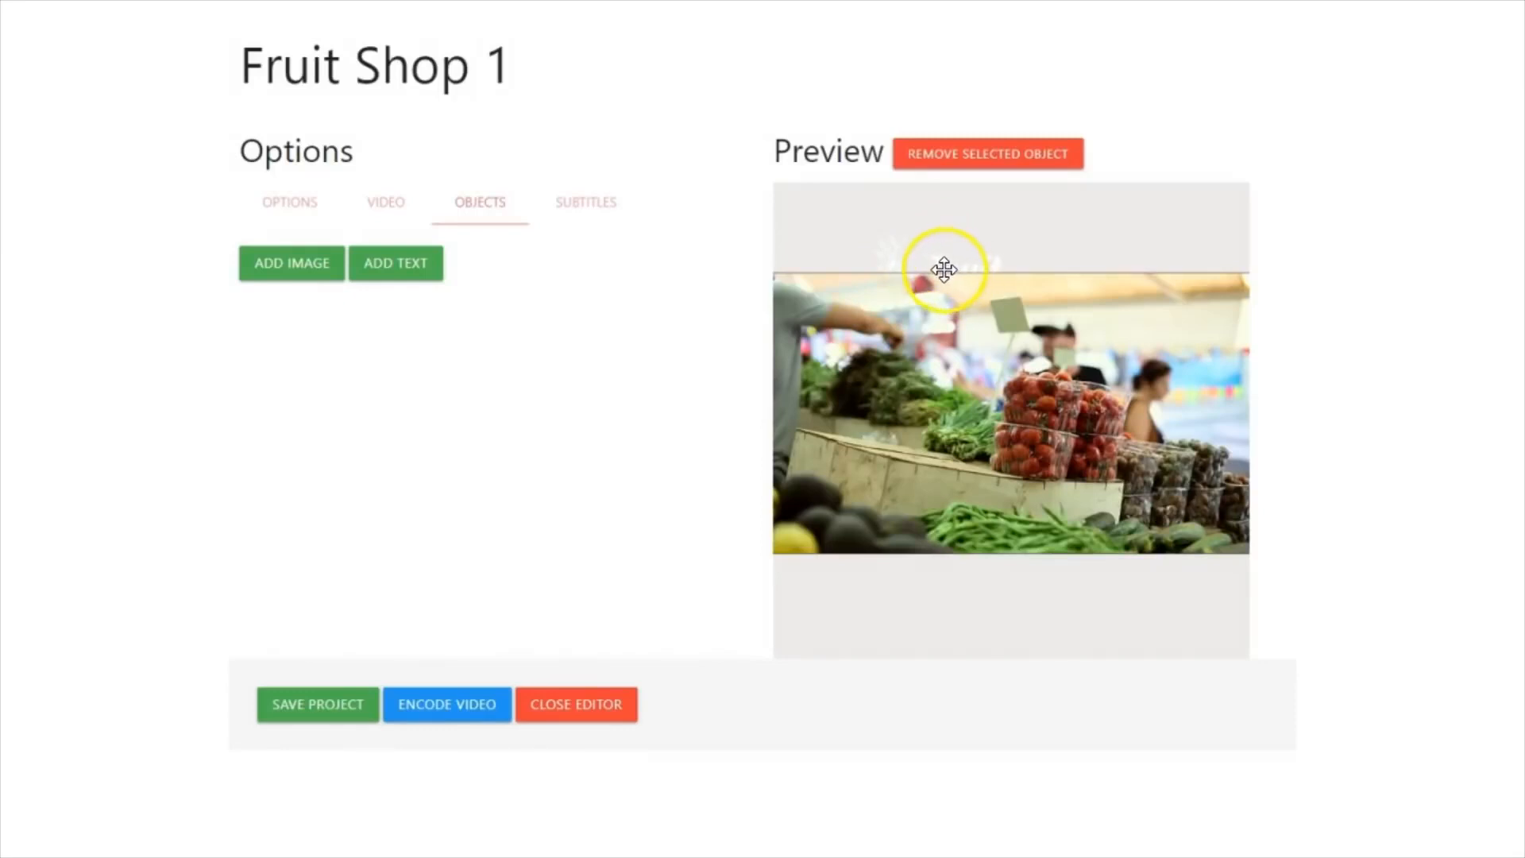
# Resize the Fruit Shop logo to about half the canvas width and place it in the canvas's lower-right corner
pyautogui.moveTo(947, 265); pyautogui.dragTo(955, 347)
pyautogui.moveTo(1032, 312); pyautogui.dragTo(1161, 287)
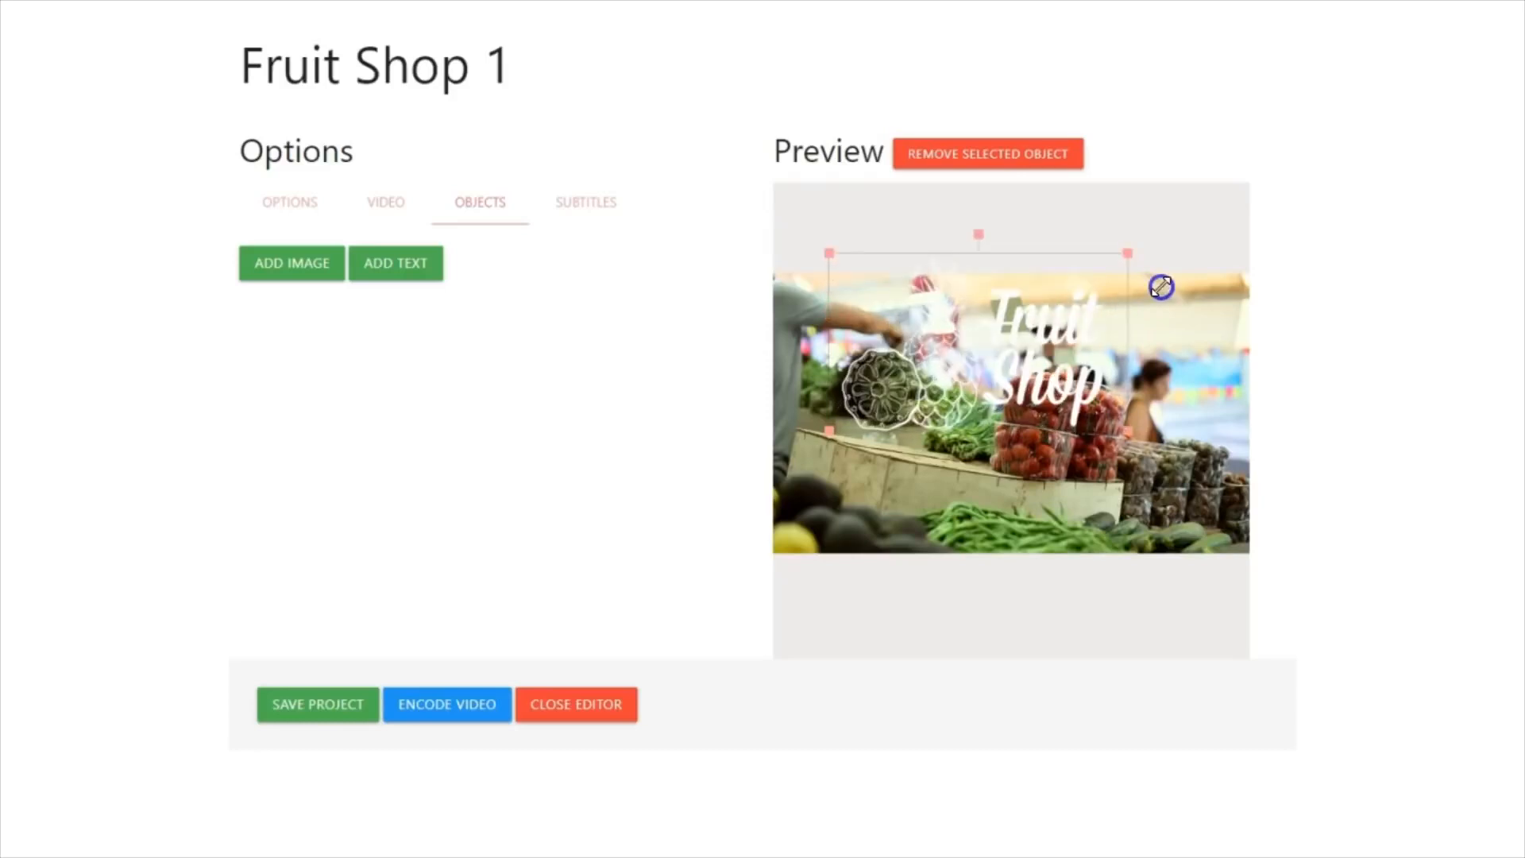
pyautogui.moveTo(1044, 384); pyautogui.dragTo(996, 603)
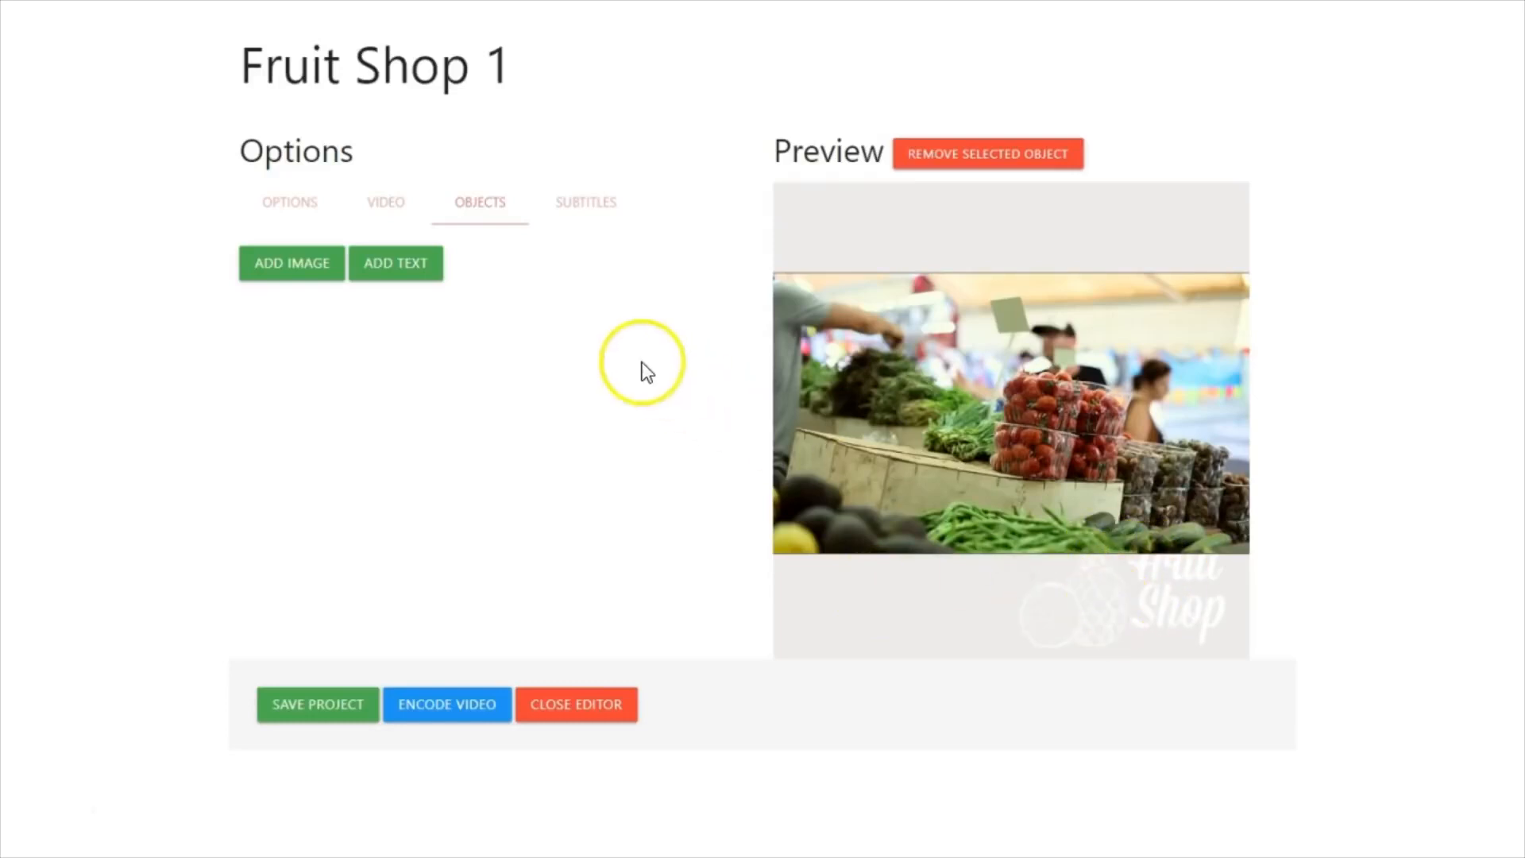
# Change the project background colour to near-black #171616
pyautogui.click(296, 208)
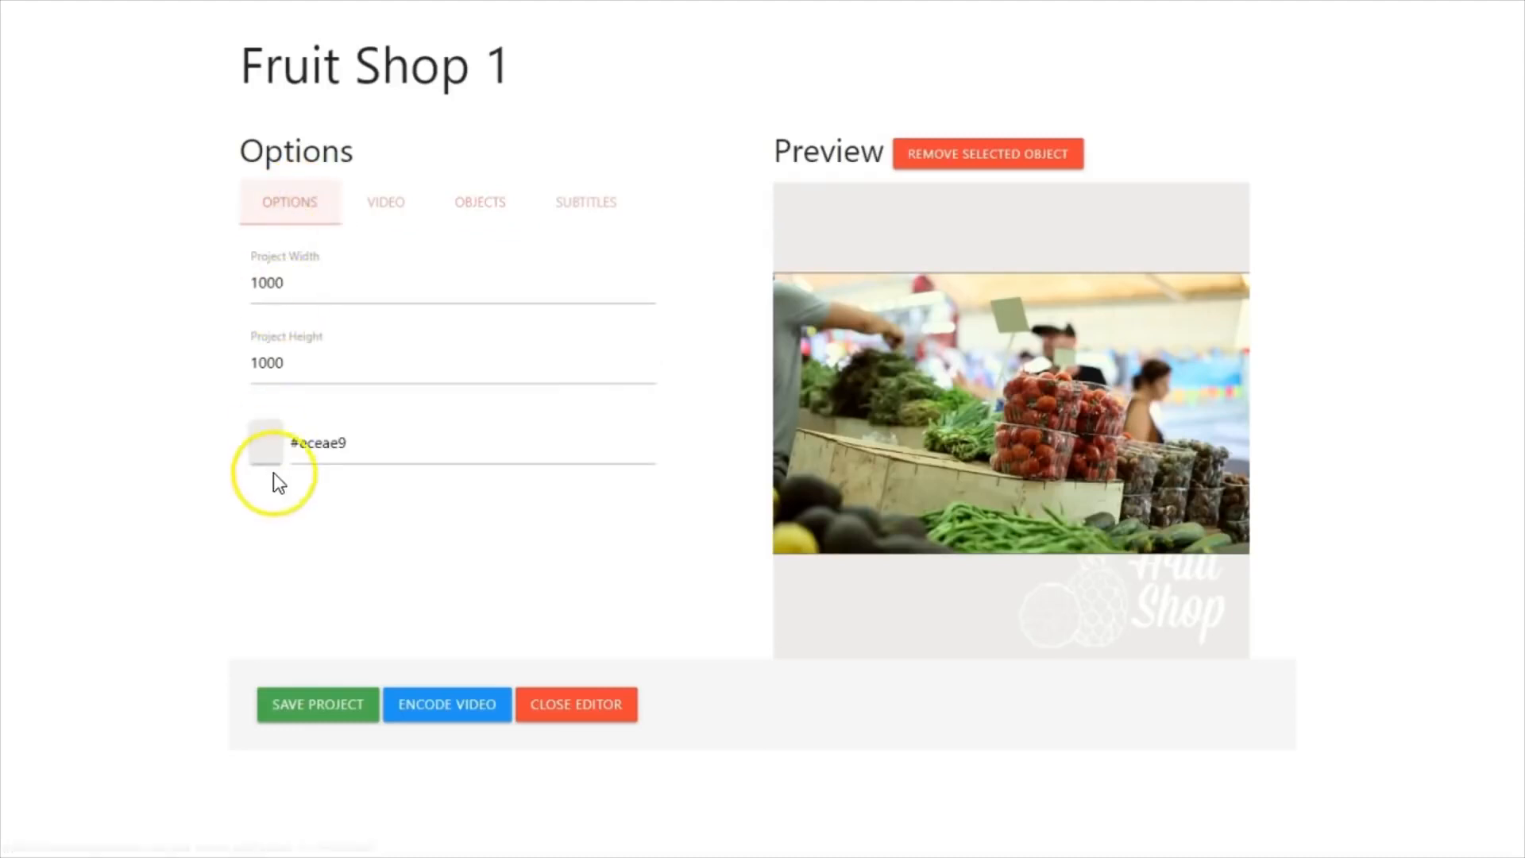
pyautogui.click(265, 443)
pyautogui.click(262, 597)
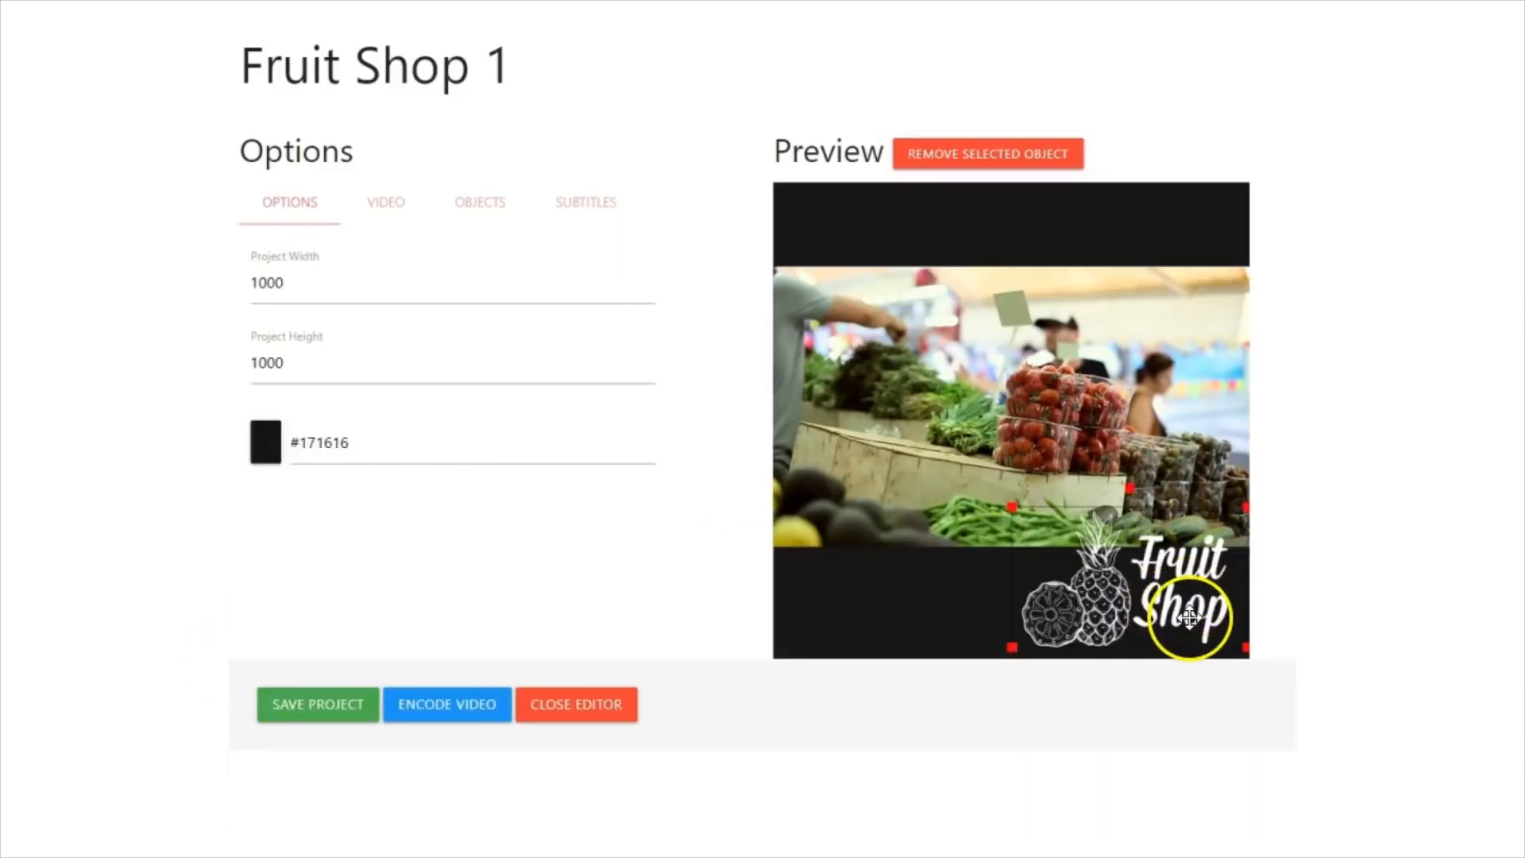
# Move the Fruit Shop logo up so that it sits over the lower-right corner of the video
pyautogui.moveTo(1190, 616); pyautogui.dragTo(1151, 487)
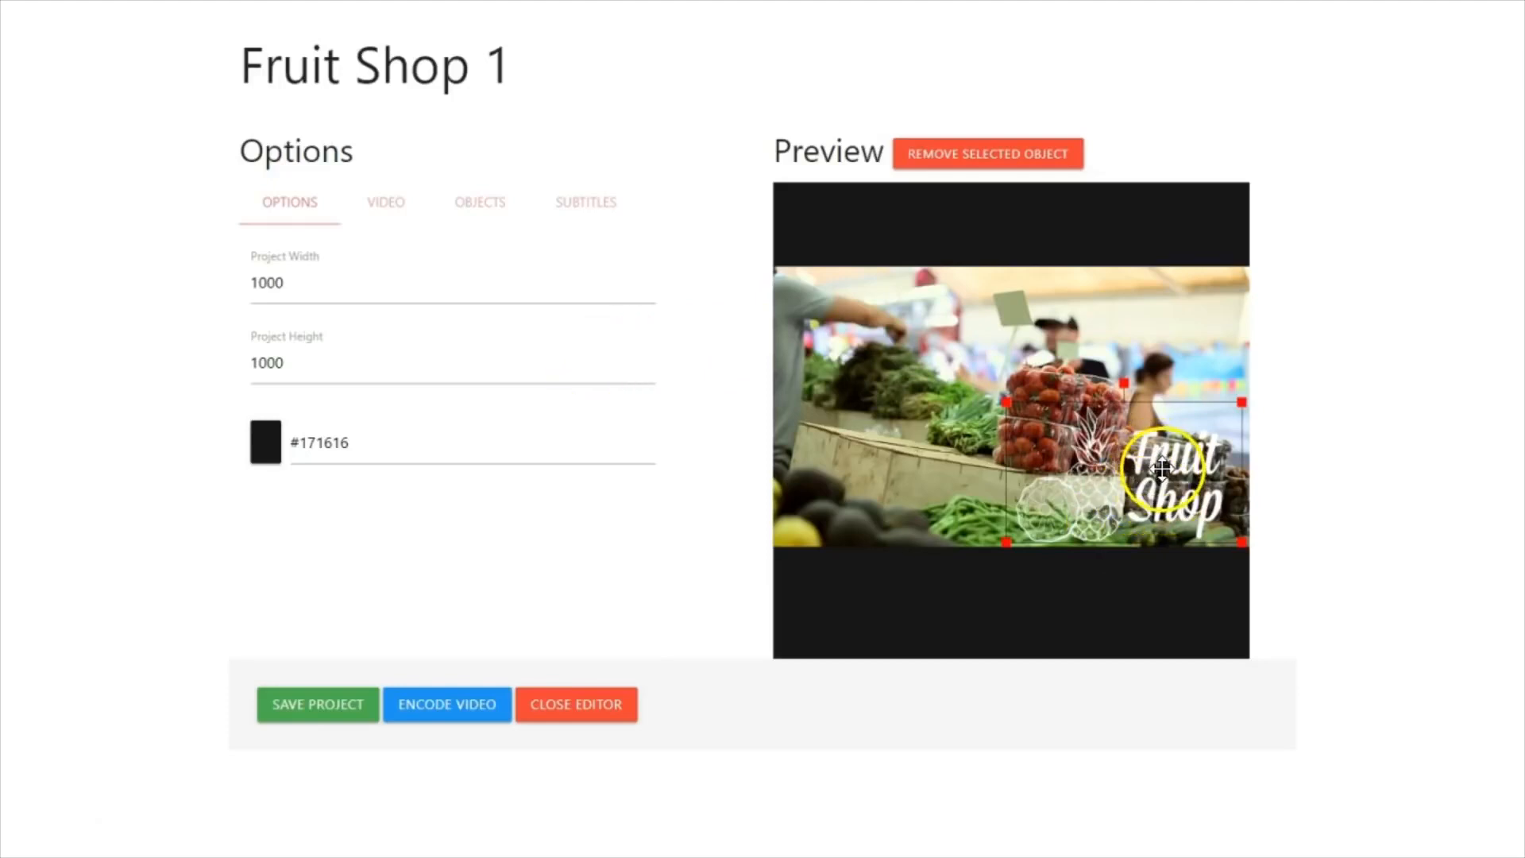
# Move the Fruit Shop logo down so that it overlaps the video's lower edge and the dark band below it
pyautogui.moveTo(1162, 470); pyautogui.dragTo(1163, 564)
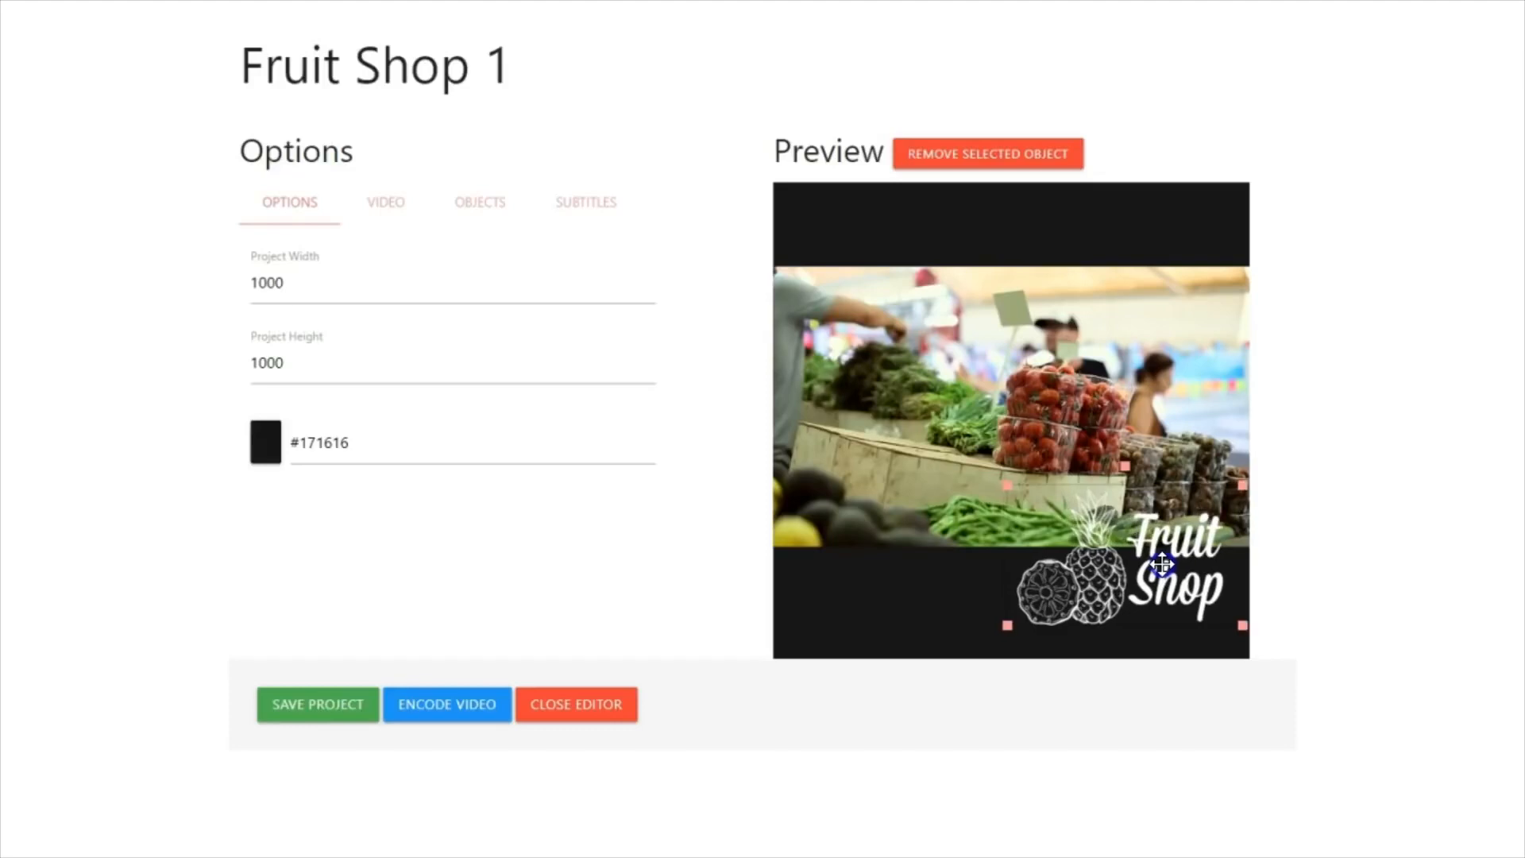
# Start a new text object reading "LOCAL - ORGANIC" in the Impact font with center alignment
pyautogui.click(473, 206)
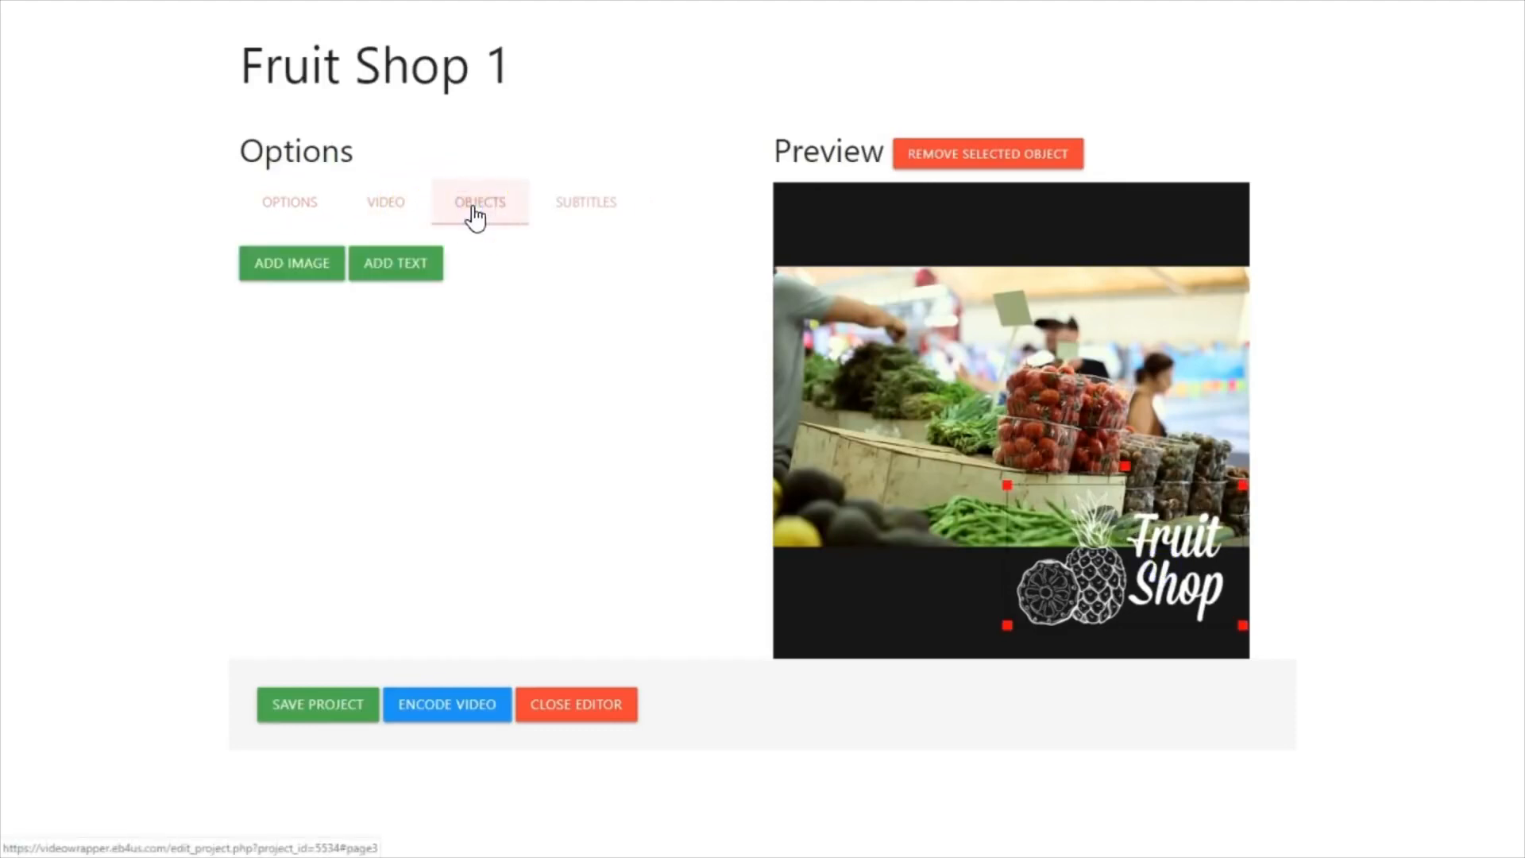
pyautogui.click(400, 266)
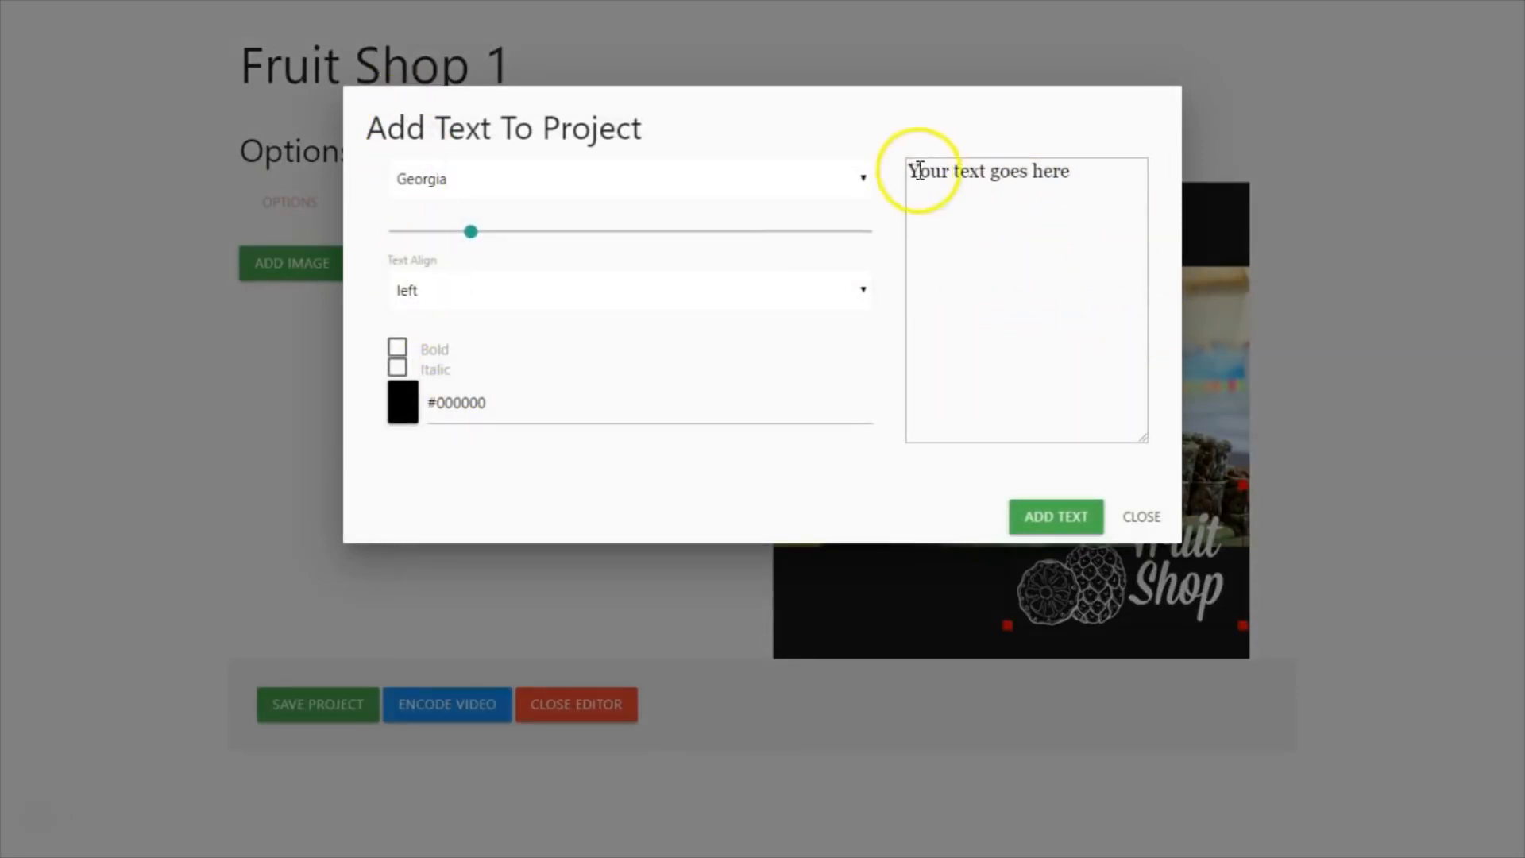
pyautogui.tripleClick(1079, 175)
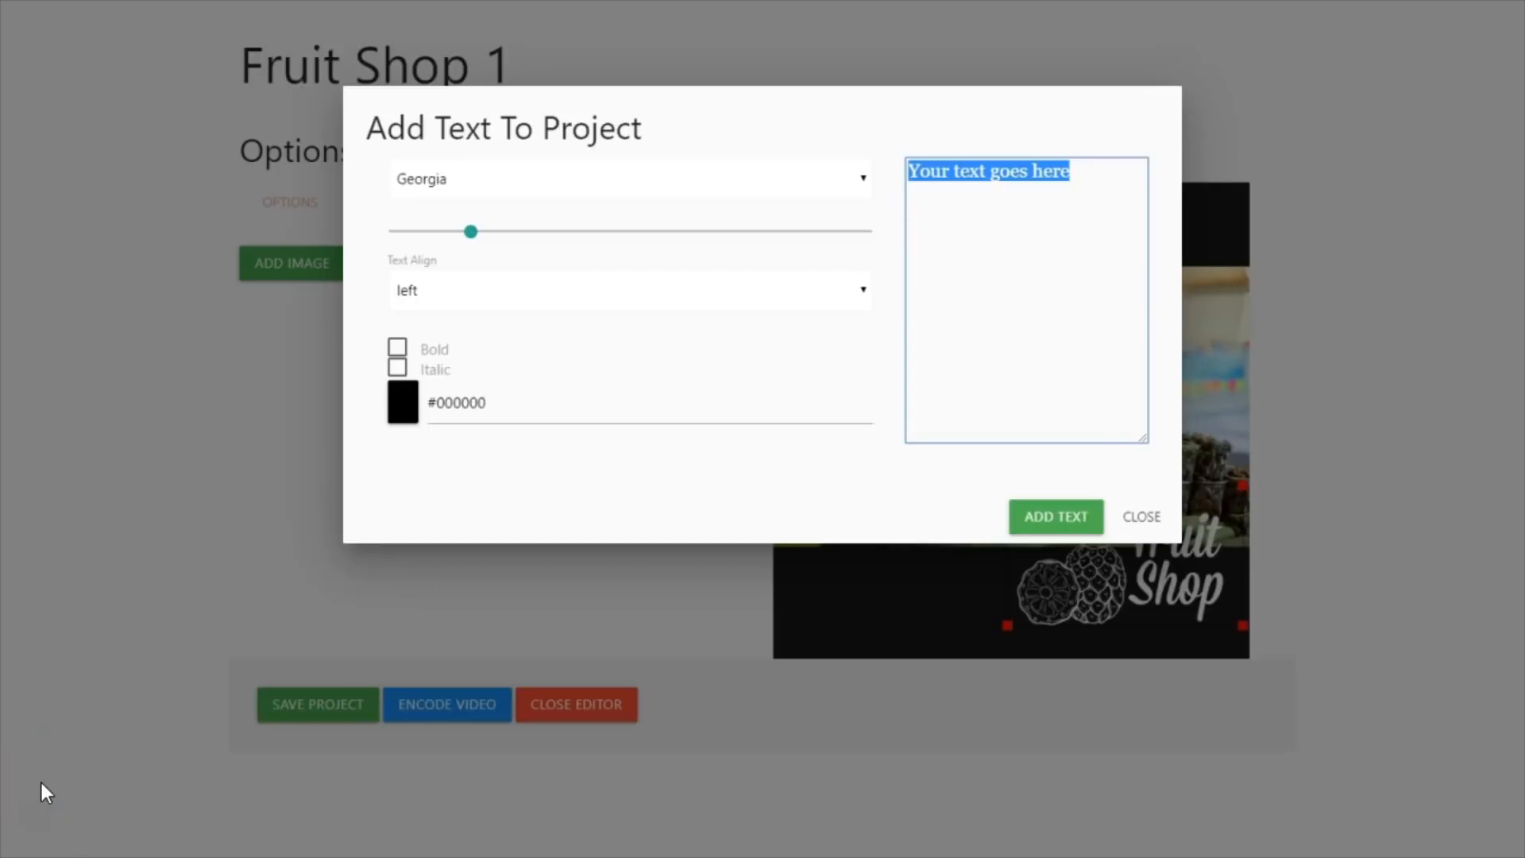
pyautogui.write('LOCAL - ORGANIC')
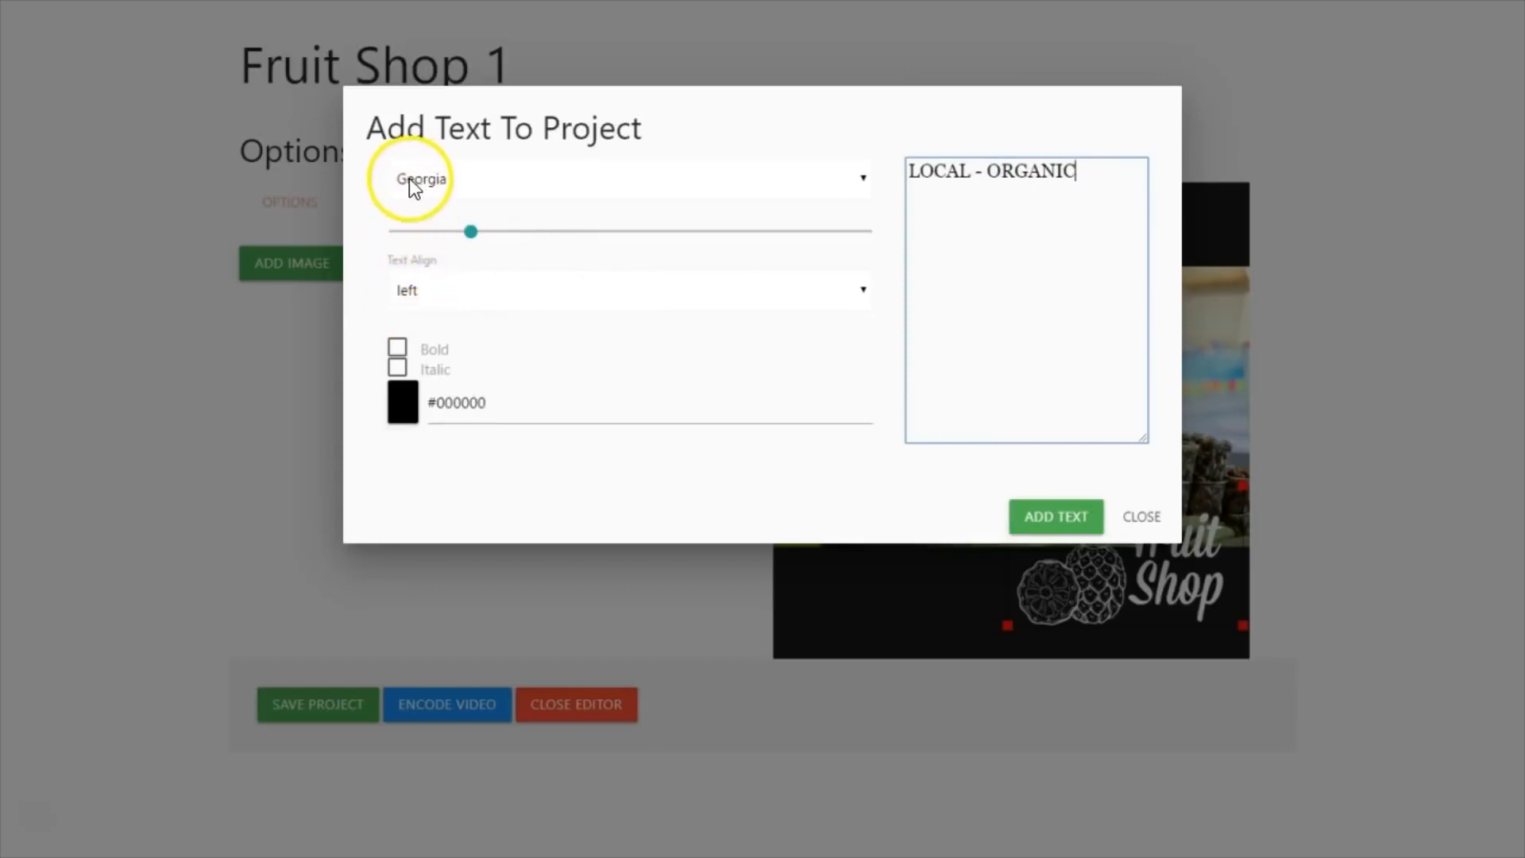
pyautogui.click(863, 181)
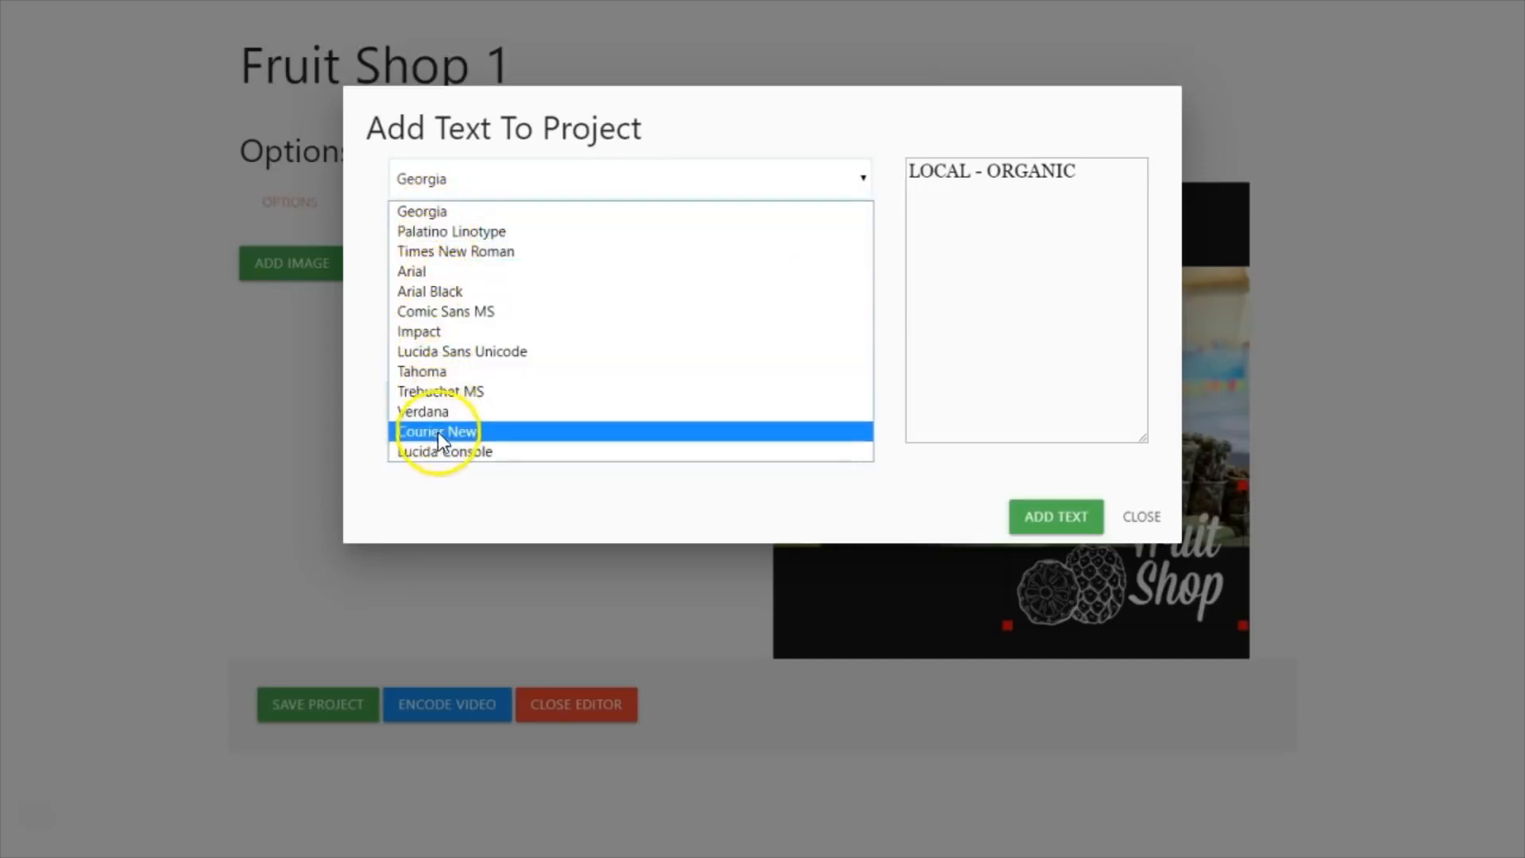
pyautogui.click(457, 331)
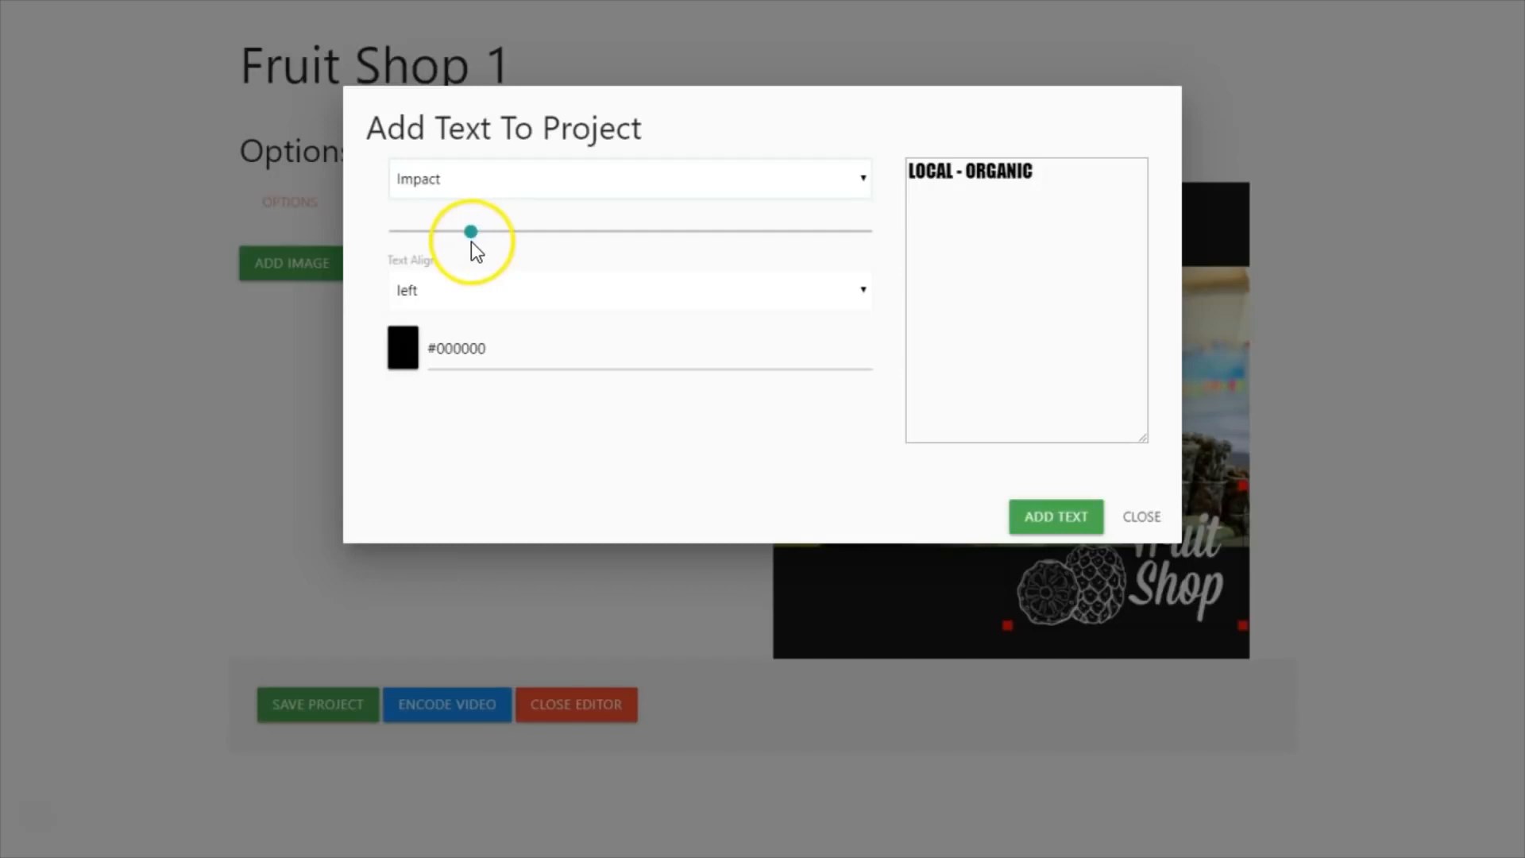
pyautogui.click(866, 294)
pyautogui.click(773, 361)
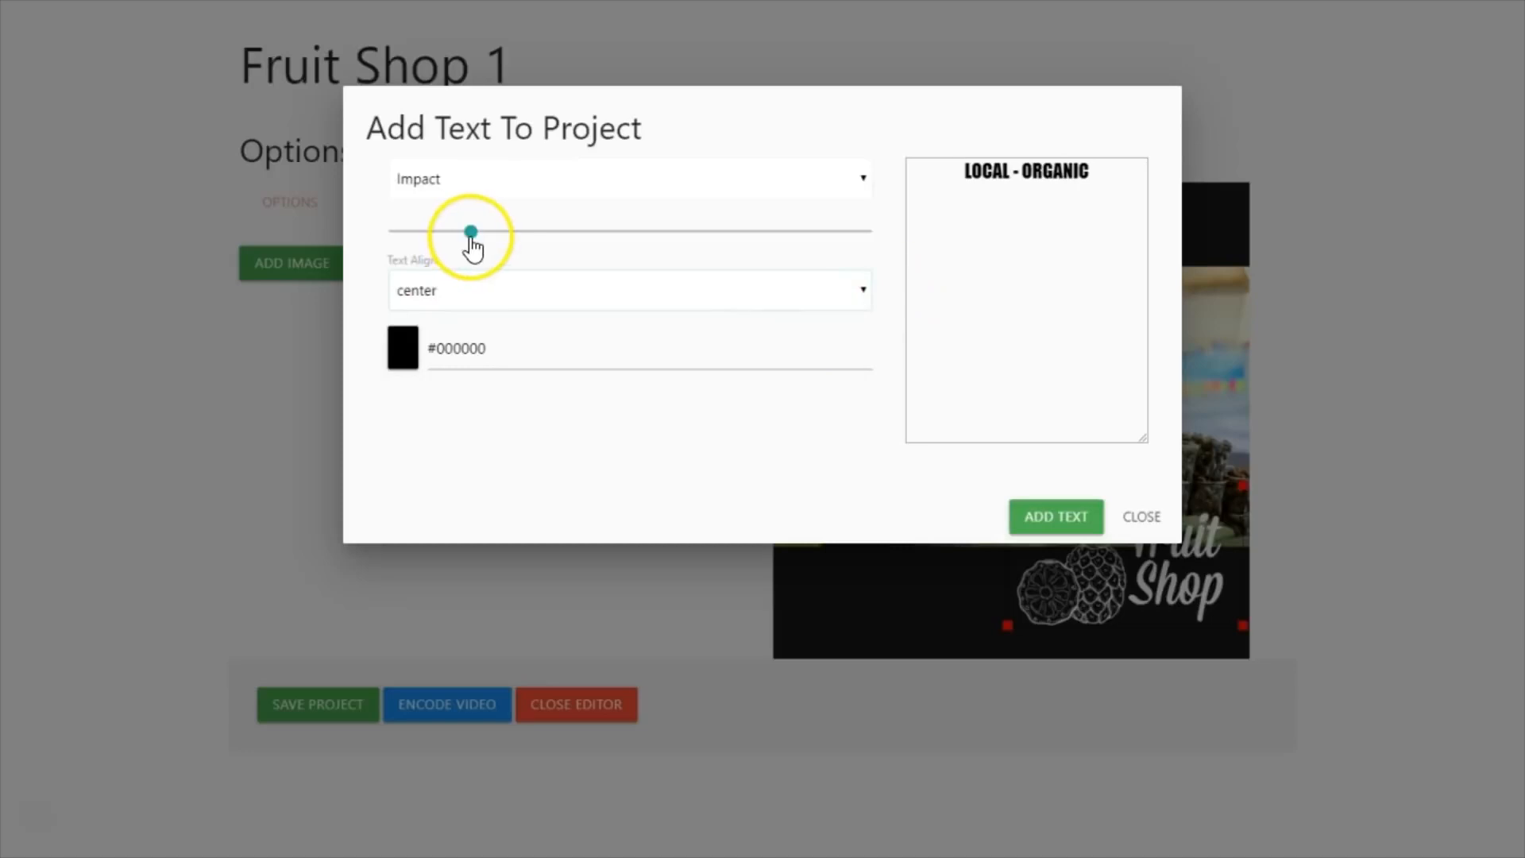
# Increase the LOCAL - ORGANIC font size as far as the text still fits on one line in the text box
pyautogui.click(471, 233)
pyautogui.moveTo(489, 236); pyautogui.dragTo(662, 251)
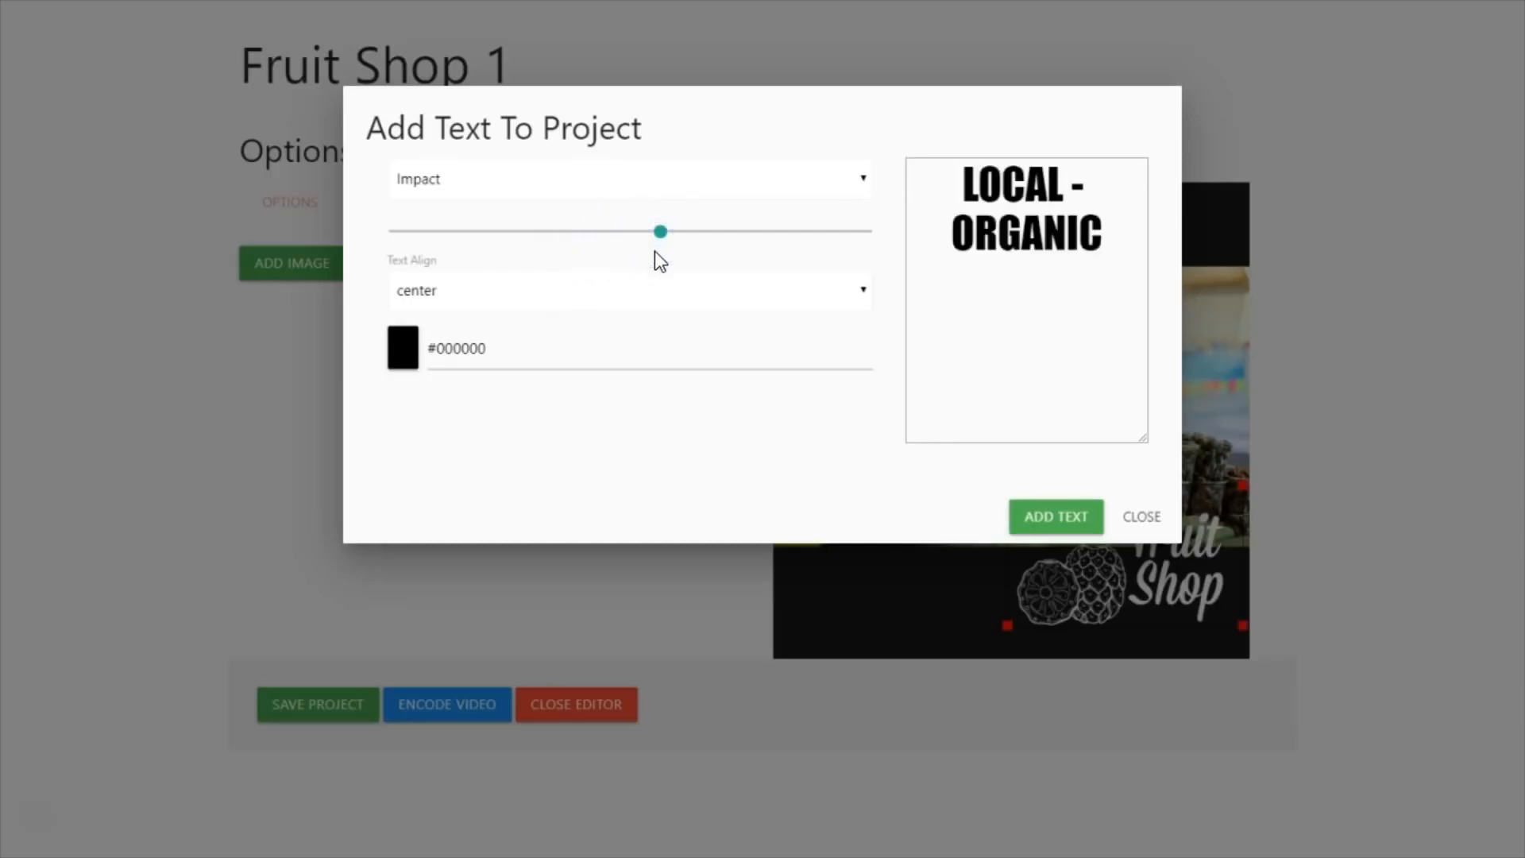
pyautogui.click(661, 235)
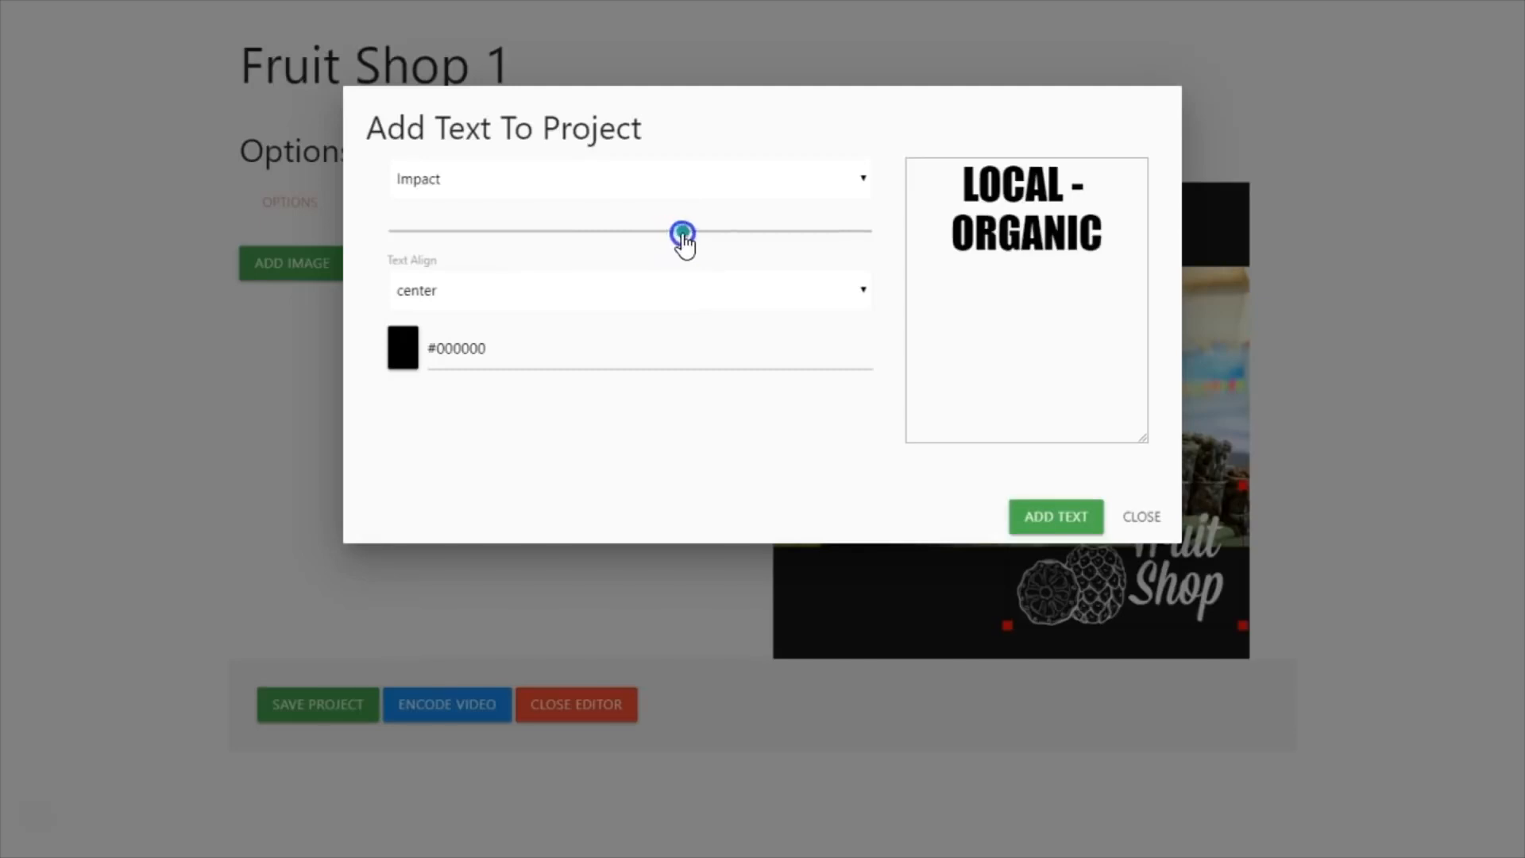
pyautogui.moveTo(681, 244); pyautogui.dragTo(598, 238)
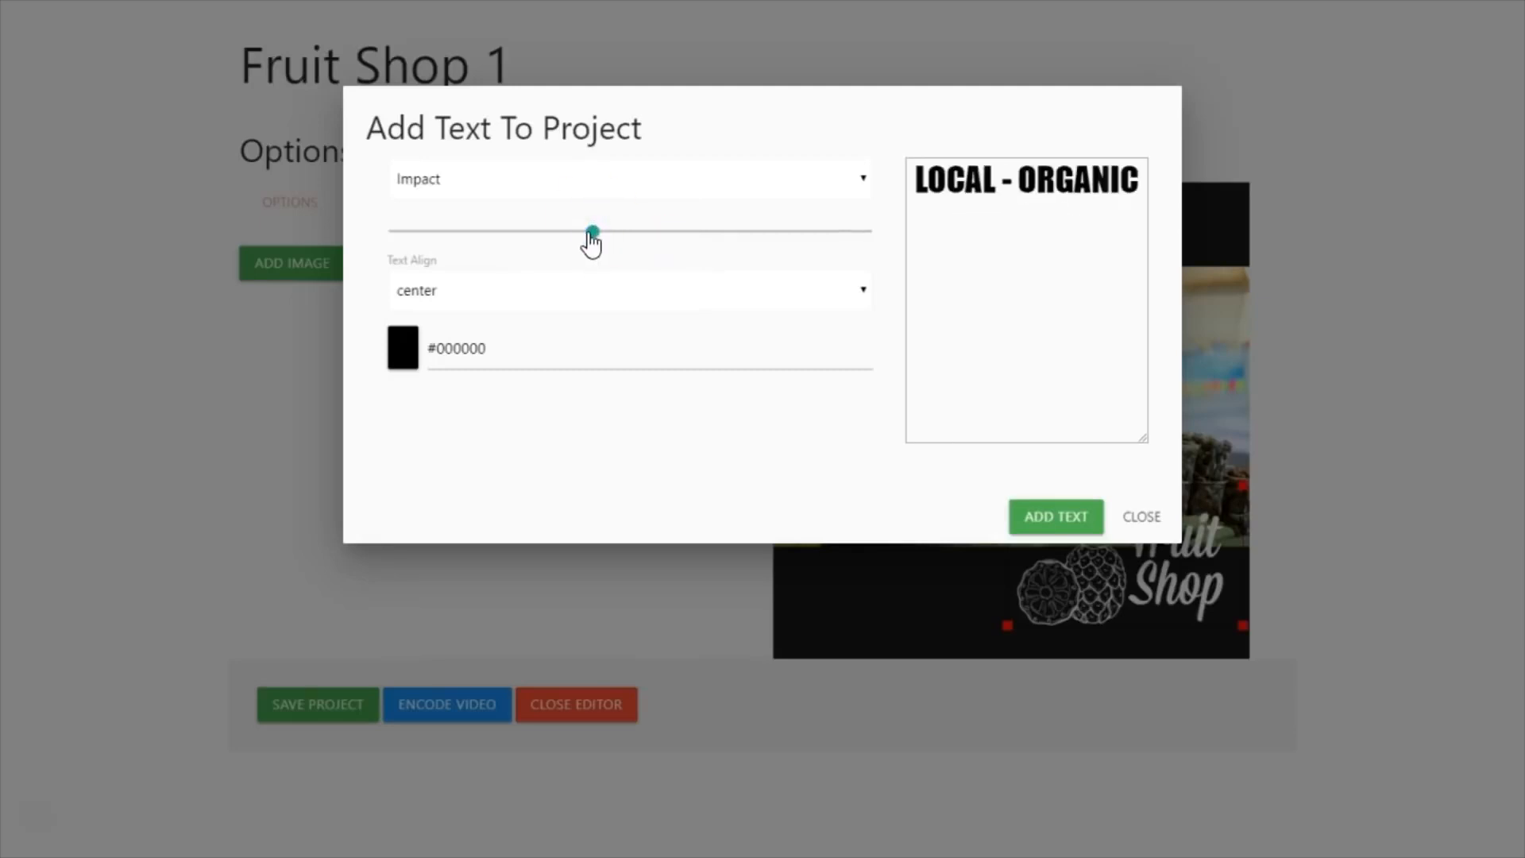
pyautogui.click(944, 186)
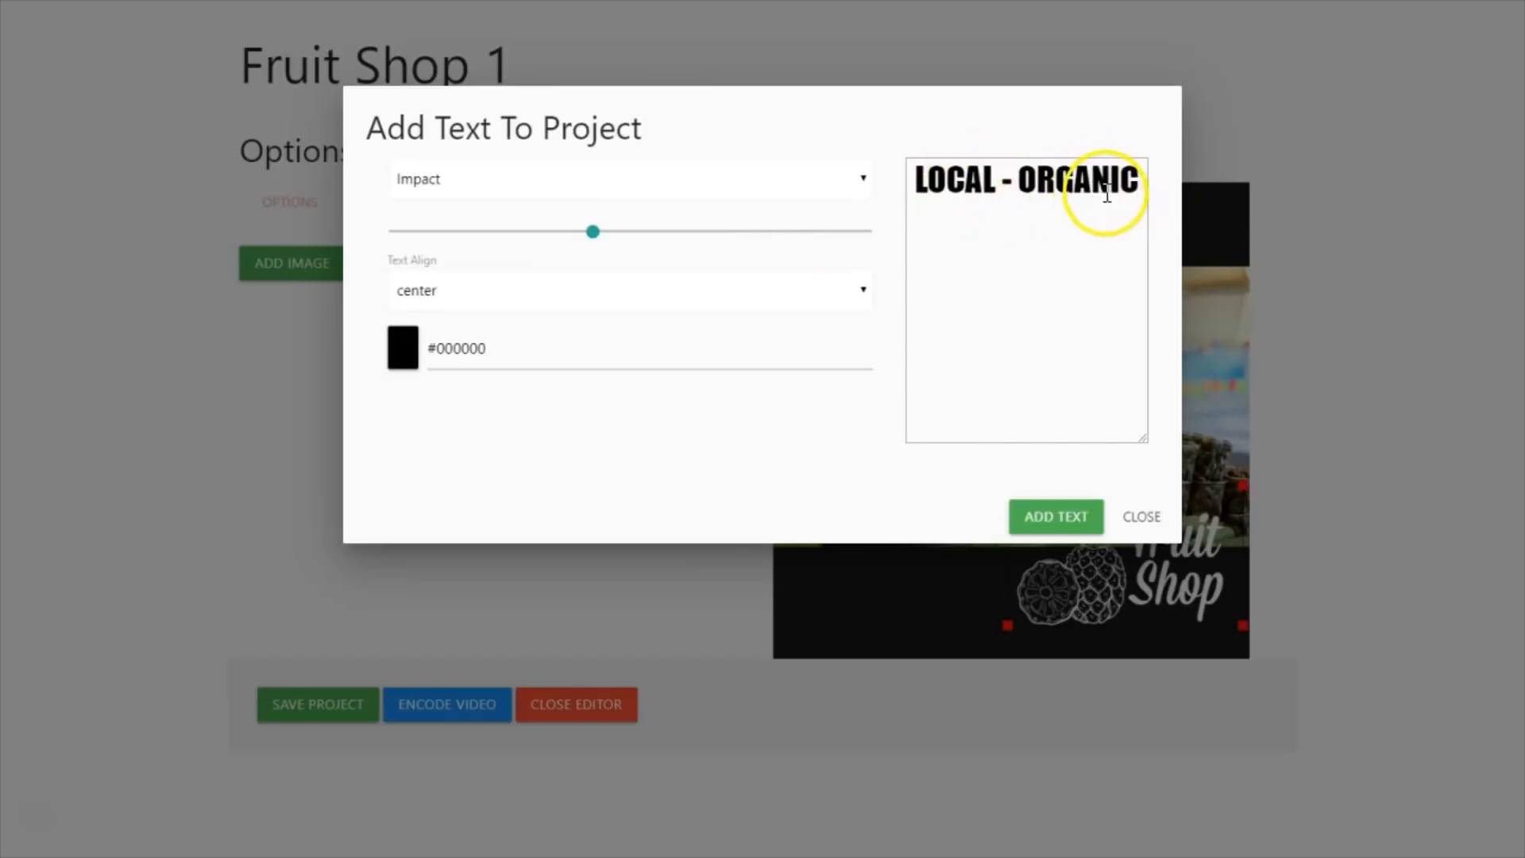
# Set the text colour to white #FFFFFF and add the LOCAL - ORGANIC text to the project
pyautogui.click(402, 365)
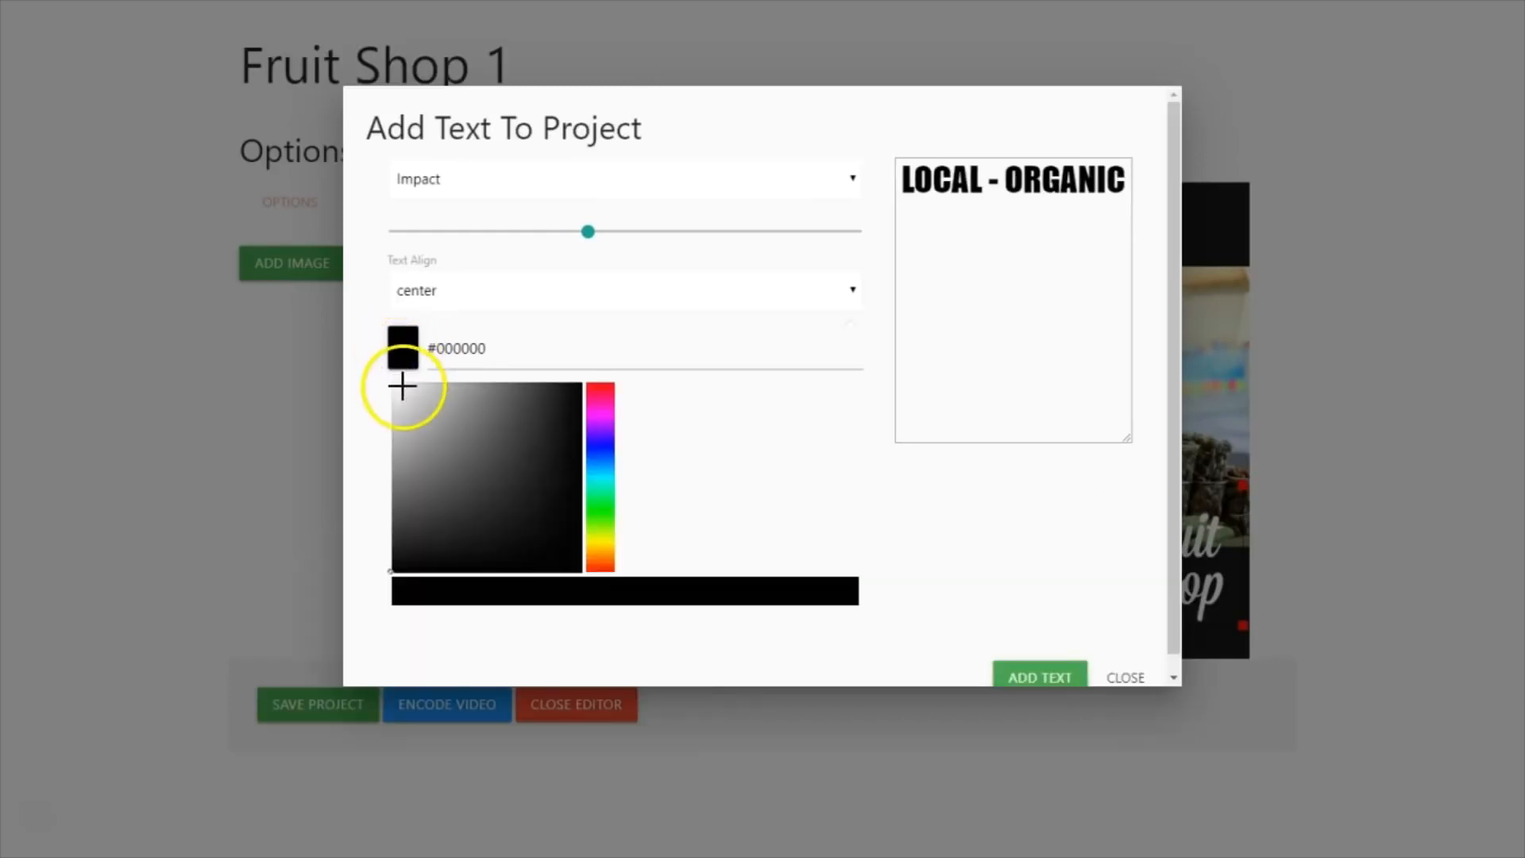
pyautogui.click(392, 387)
pyautogui.click(468, 347)
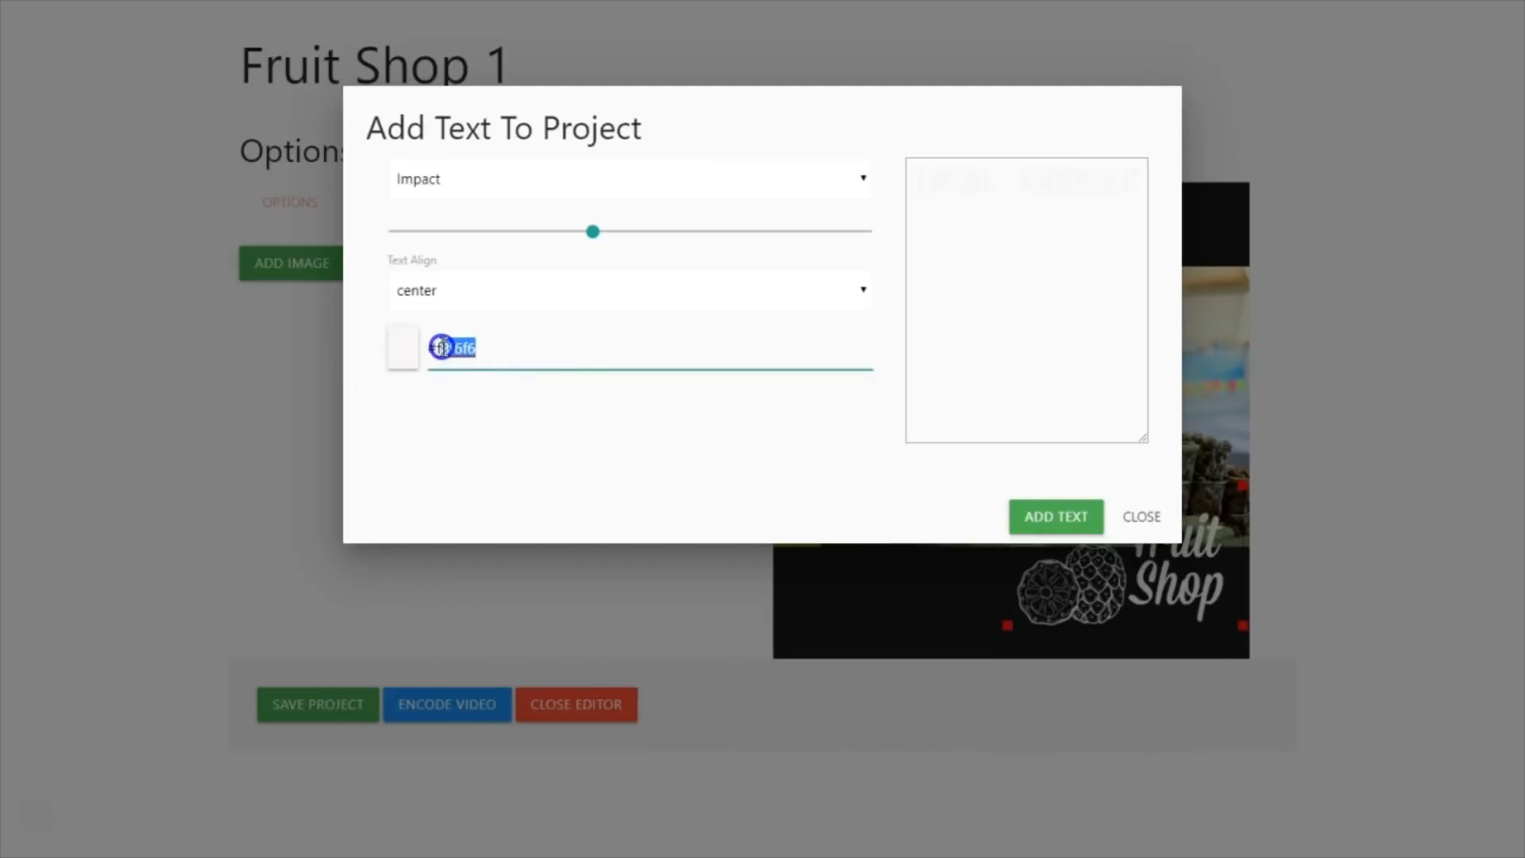
pyautogui.write('FFFFF')
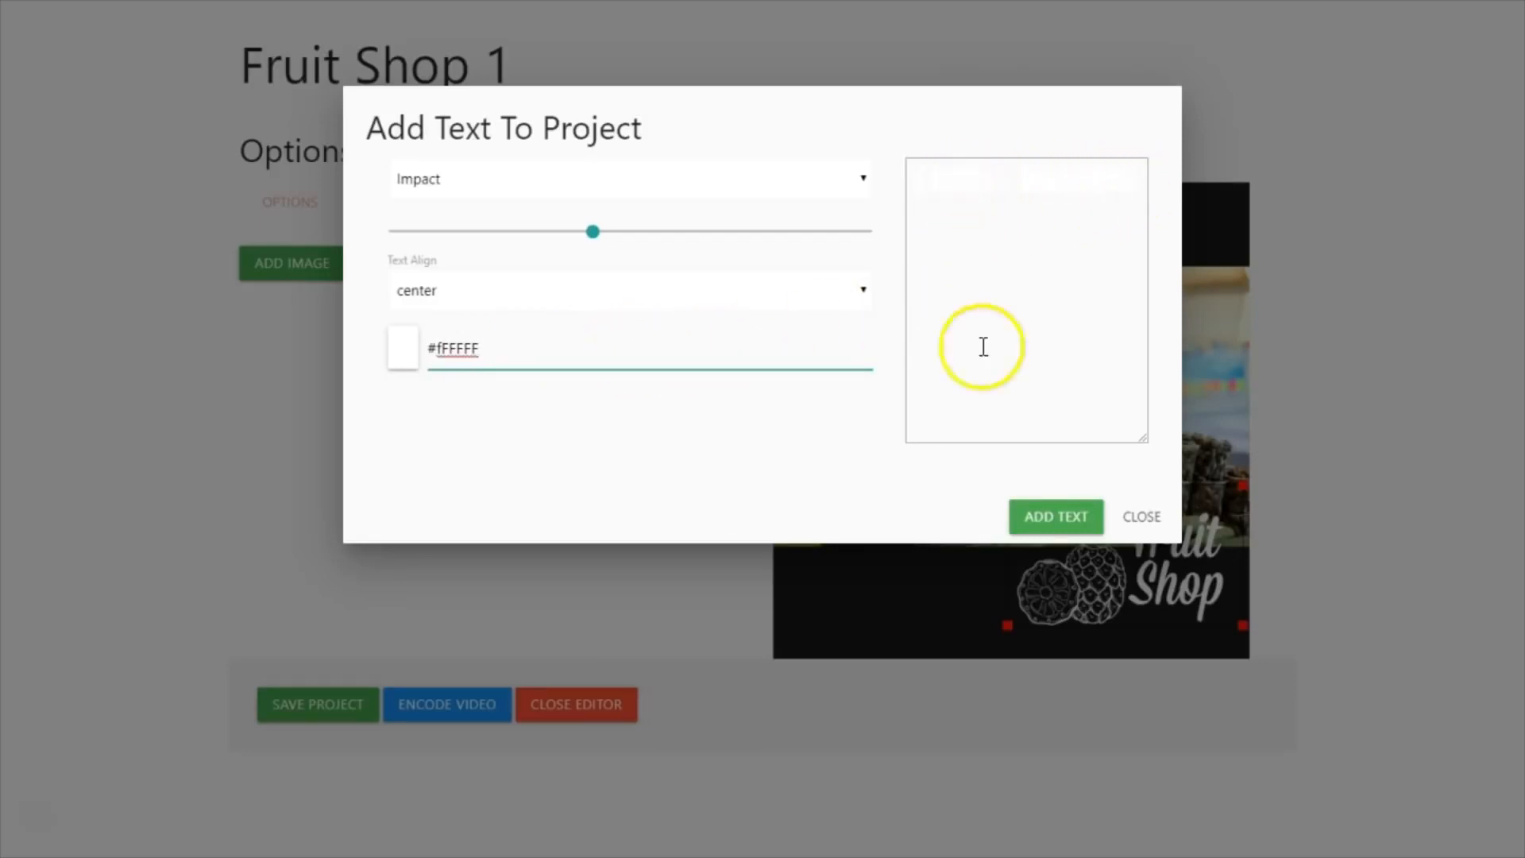
pyautogui.click(1035, 520)
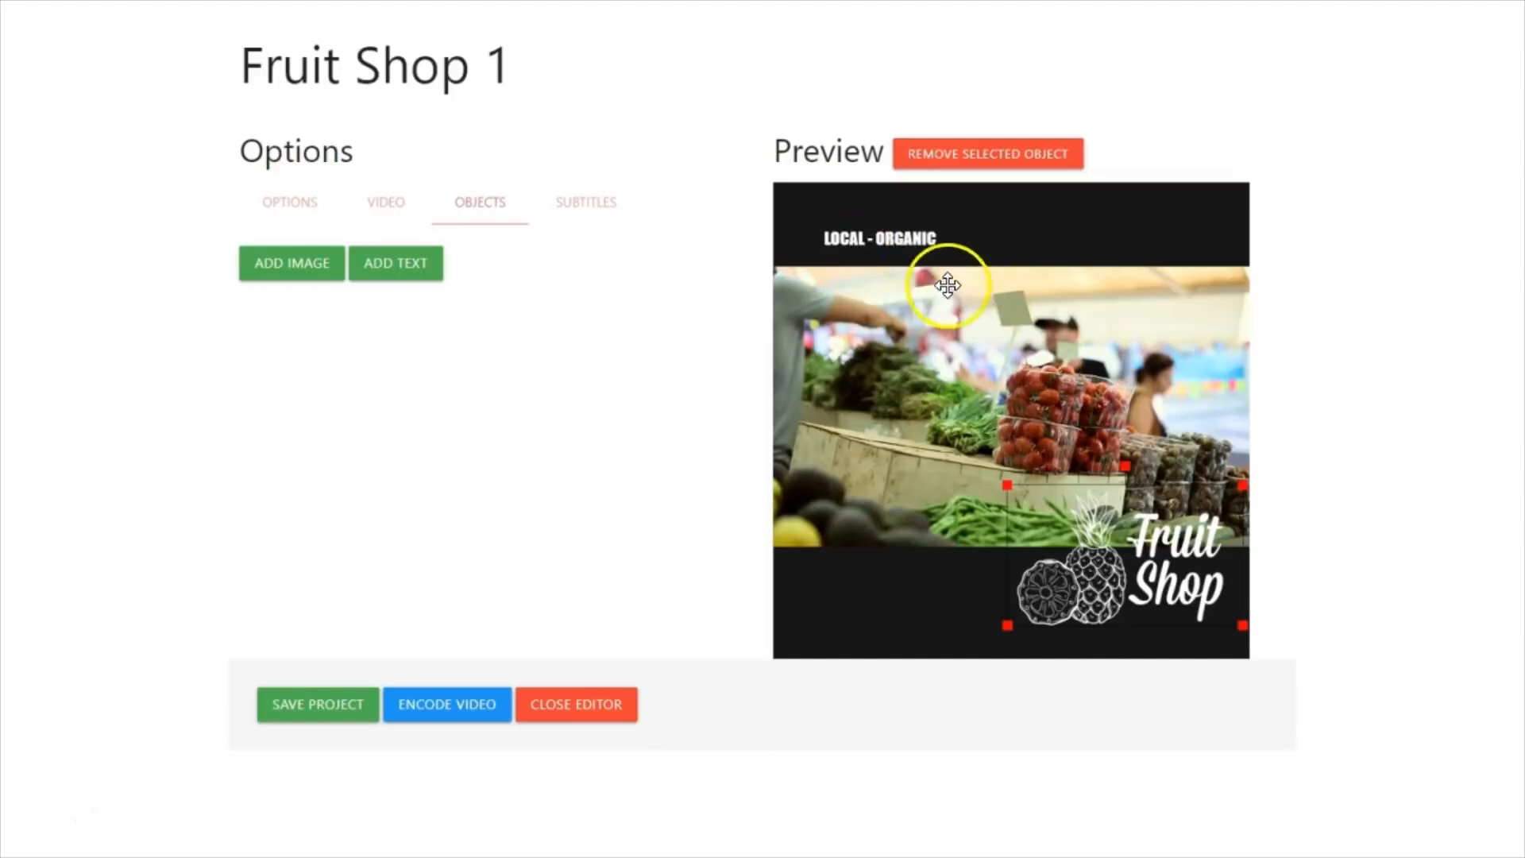
# Enlarge the LOCAL - ORGANIC text to nearly the full canvas width and centre it in the dark band above the video
pyautogui.click(915, 232)
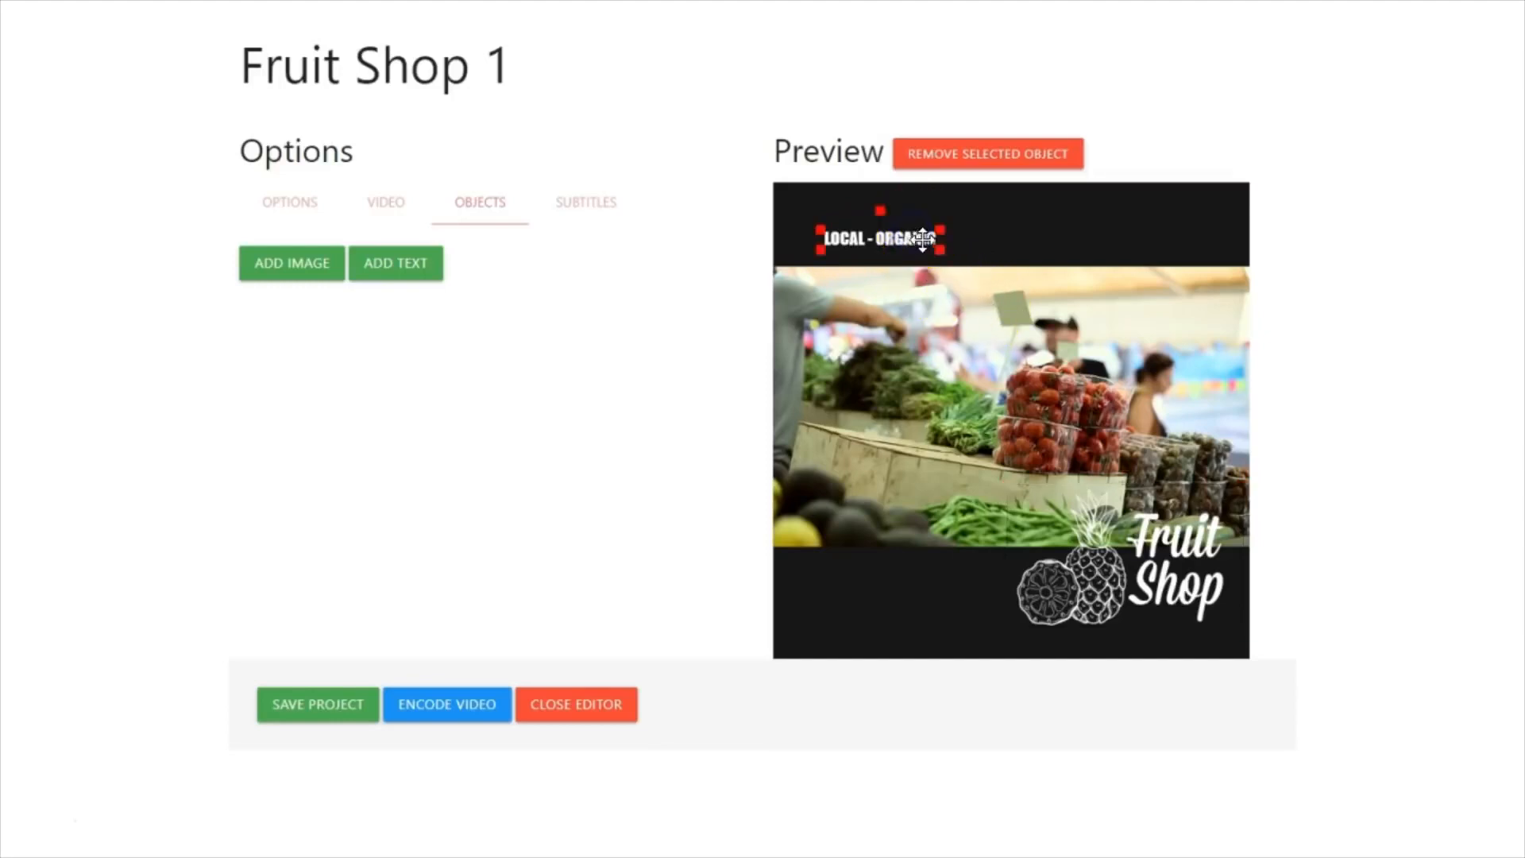
pyautogui.moveTo(942, 226); pyautogui.dragTo(1154, 159)
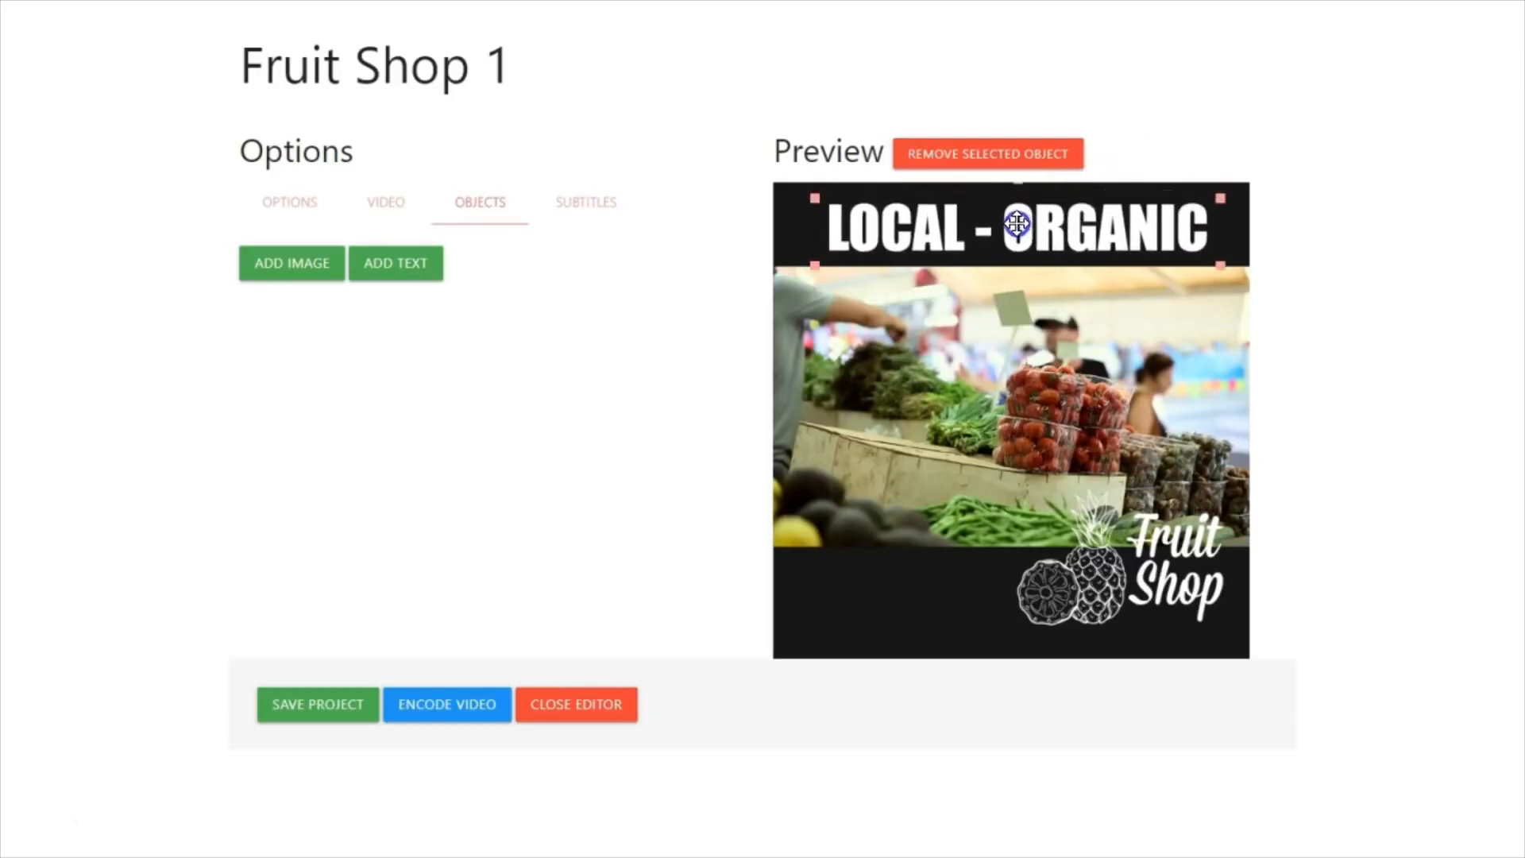
pyautogui.moveTo(1005, 213); pyautogui.dragTo(1006, 404)
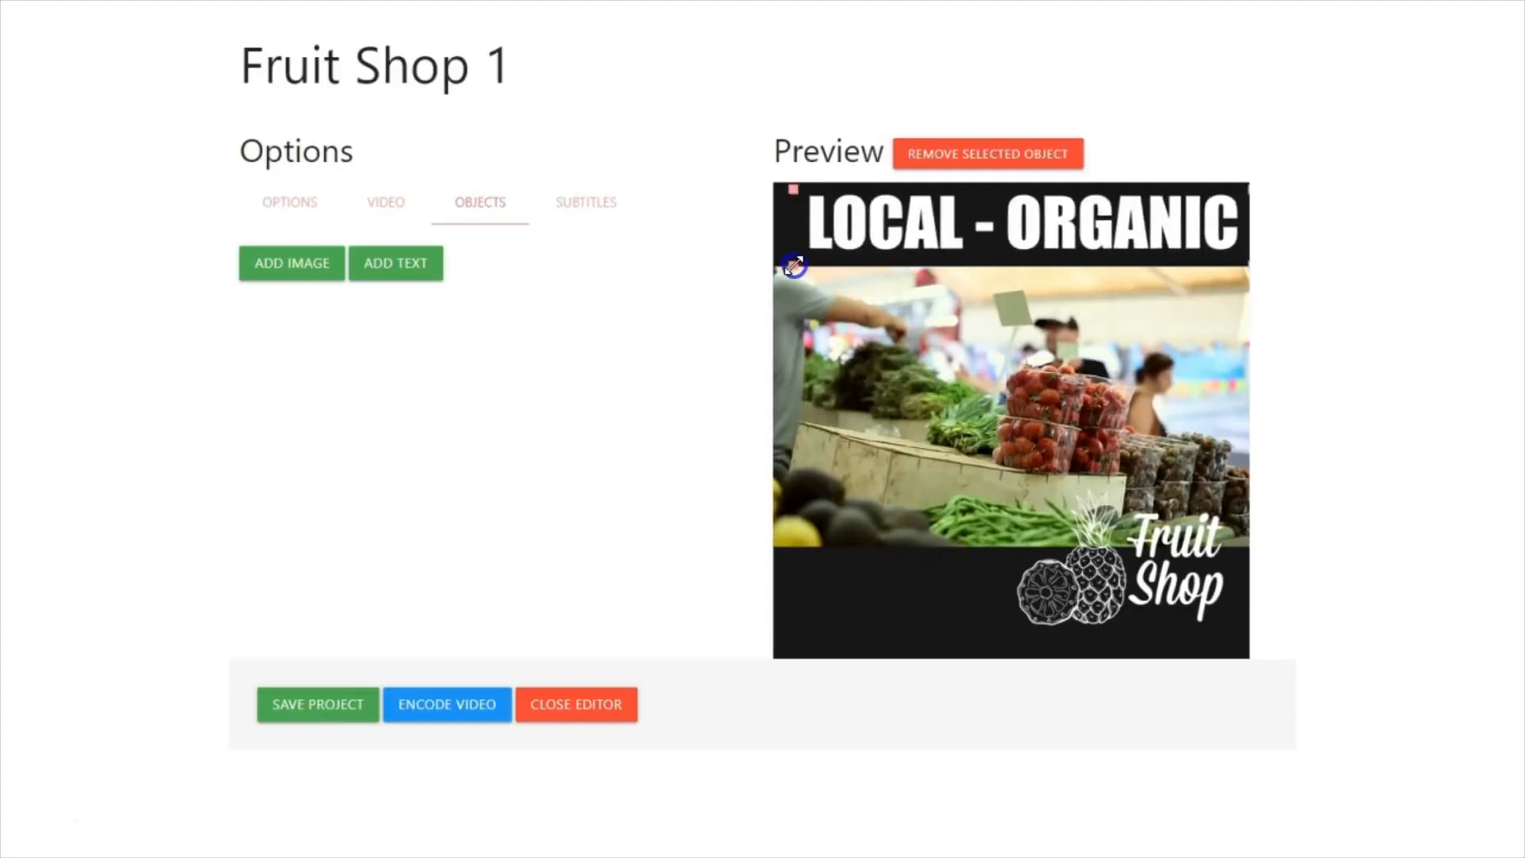
pyautogui.moveTo(795, 265); pyautogui.dragTo(770, 264)
pyautogui.moveTo(1034, 230); pyautogui.dragTo(1032, 230)
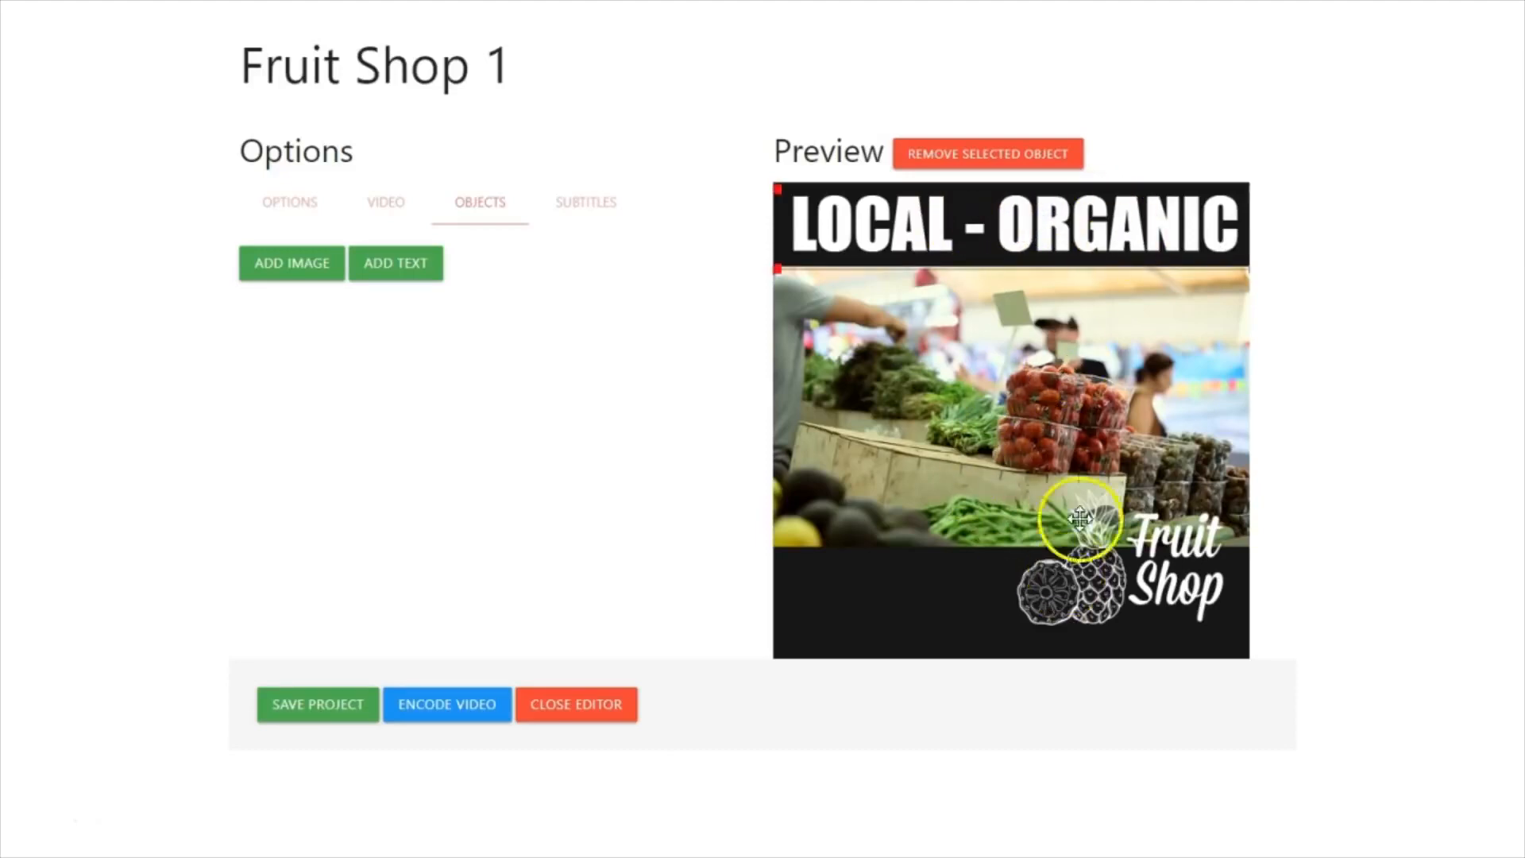
# Resize the Fruit Shop logo to about half the canvas width and seat it in the canvas's lower-right corner
pyautogui.moveTo(1007, 625); pyautogui.dragTo(952, 640)
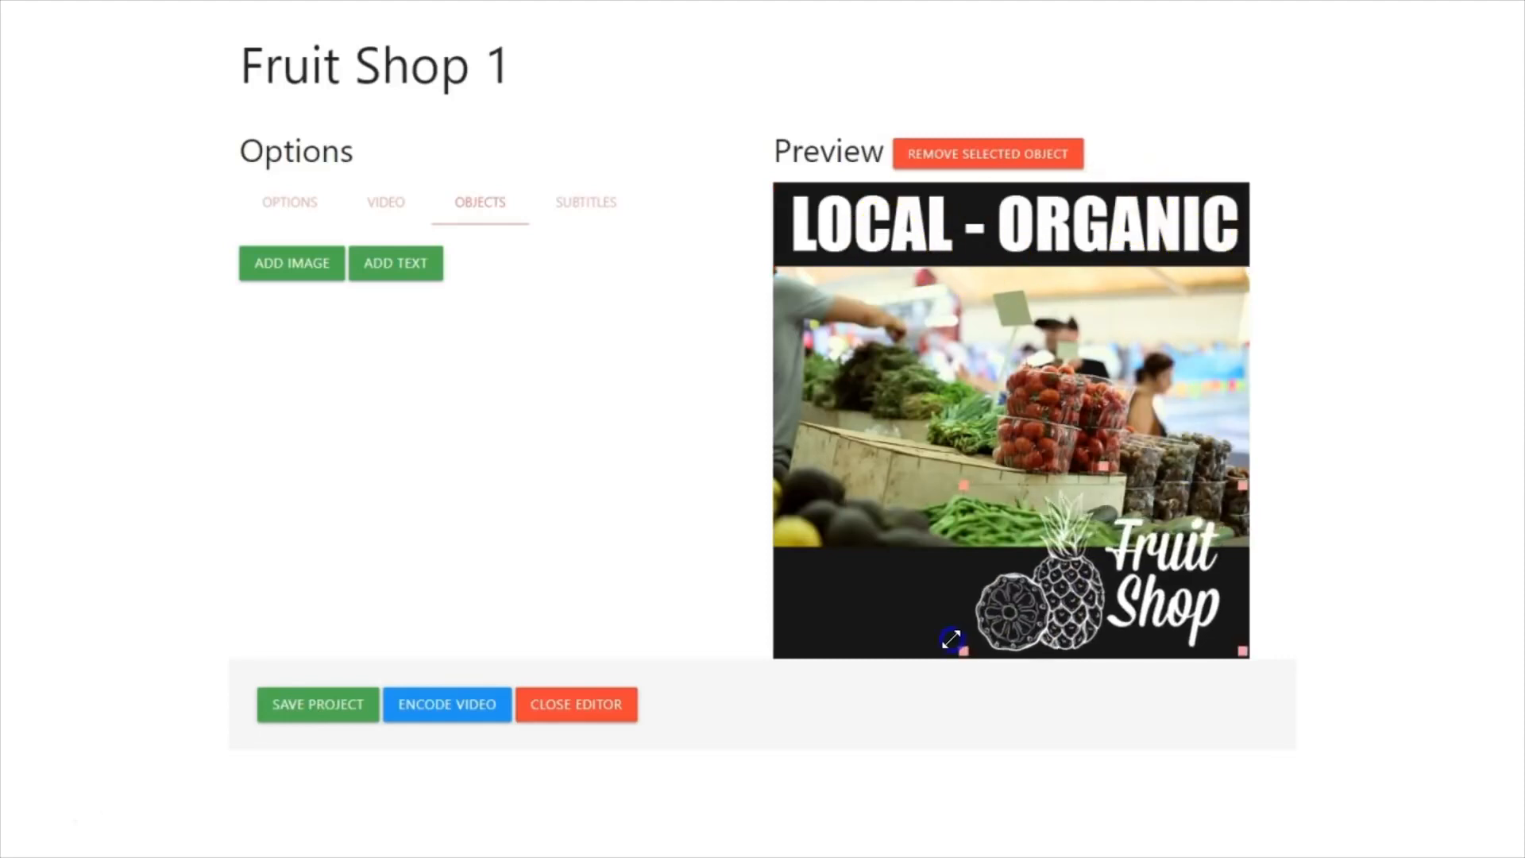
pyautogui.moveTo(1048, 622); pyautogui.dragTo(1032, 624)
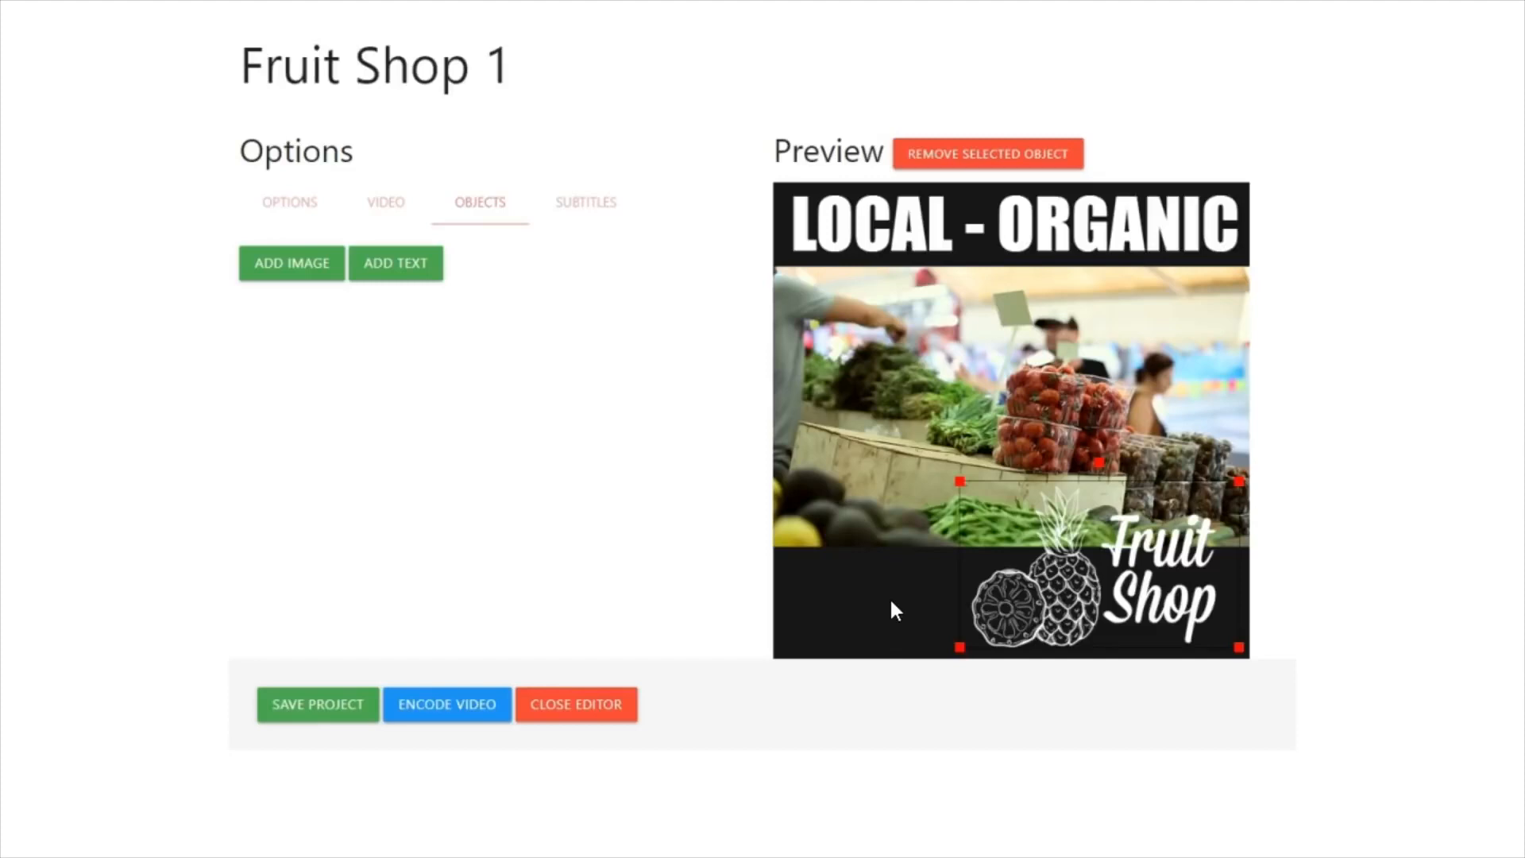
pyautogui.moveTo(959, 645); pyautogui.dragTo(1011, 619)
pyautogui.moveTo(1153, 567); pyautogui.dragTo(1153, 602)
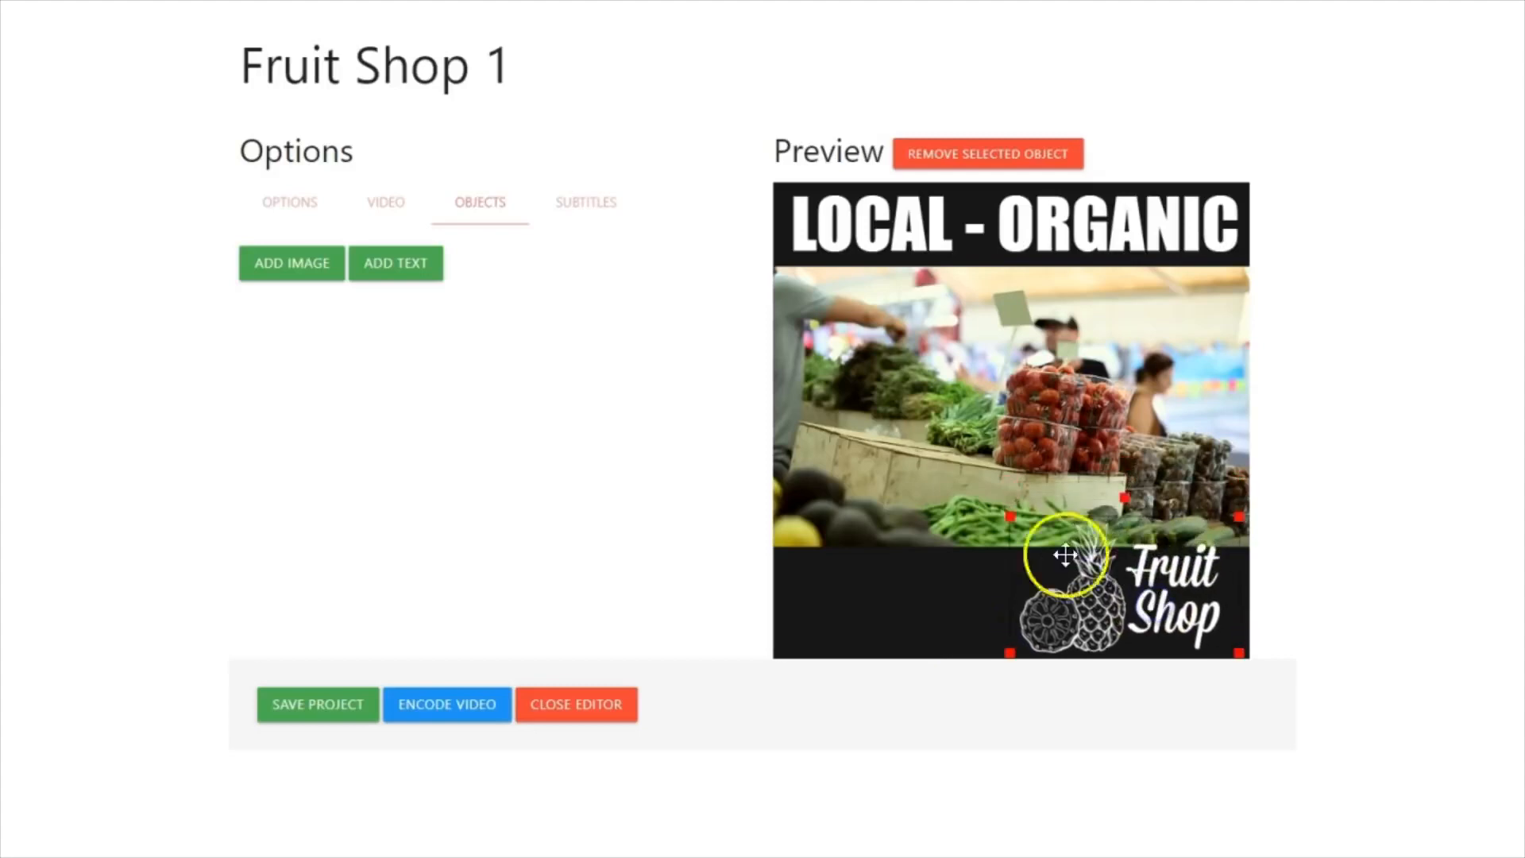
pyautogui.click(389, 270)
pyautogui.moveTo(1064, 183); pyautogui.dragTo(882, 179)
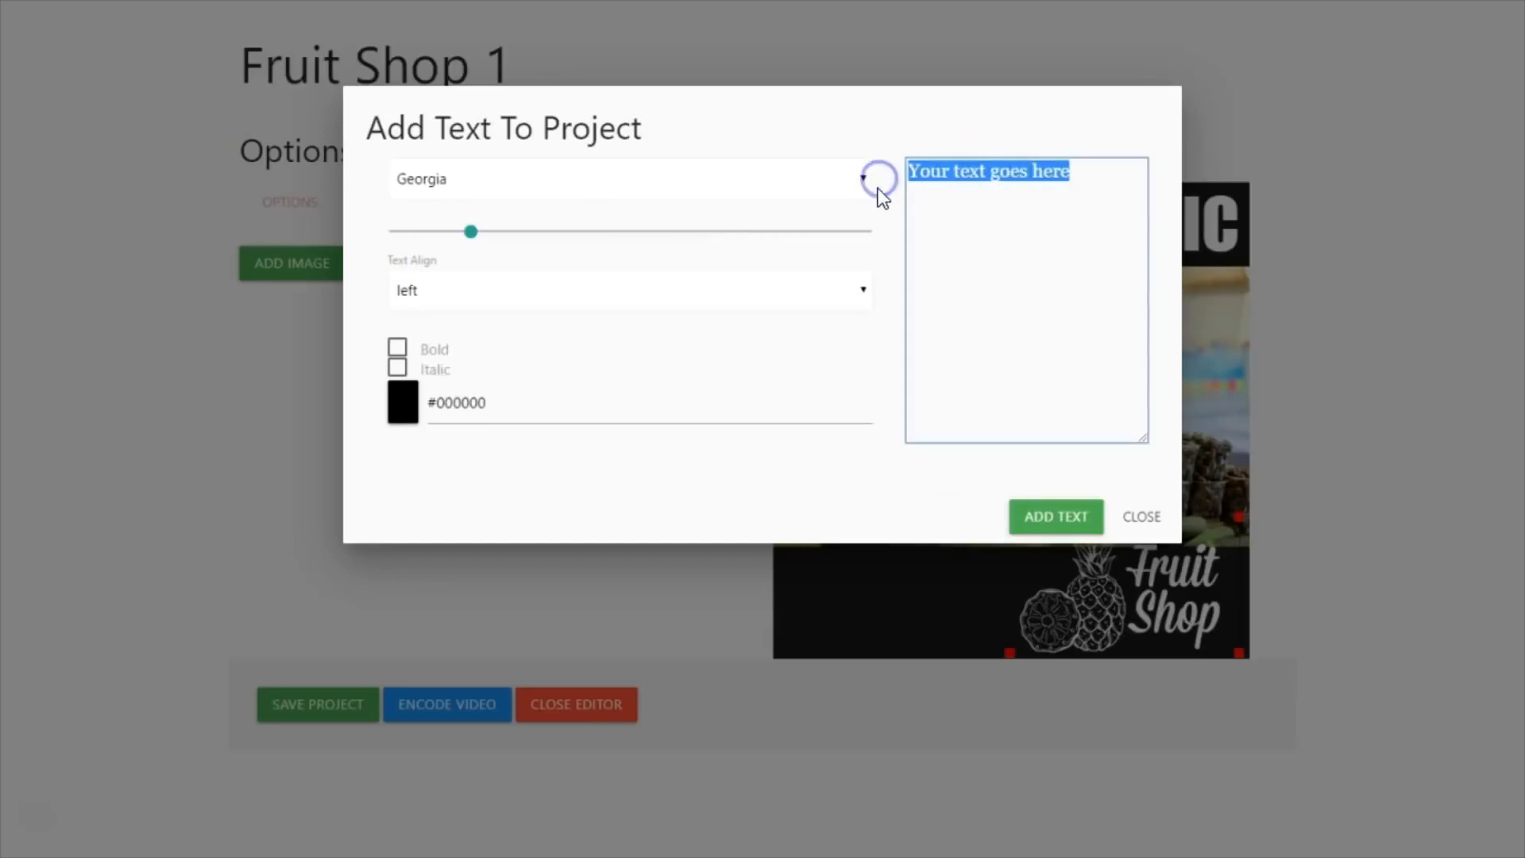
pyautogui.write('WWW.FRUITSHOP.COM')
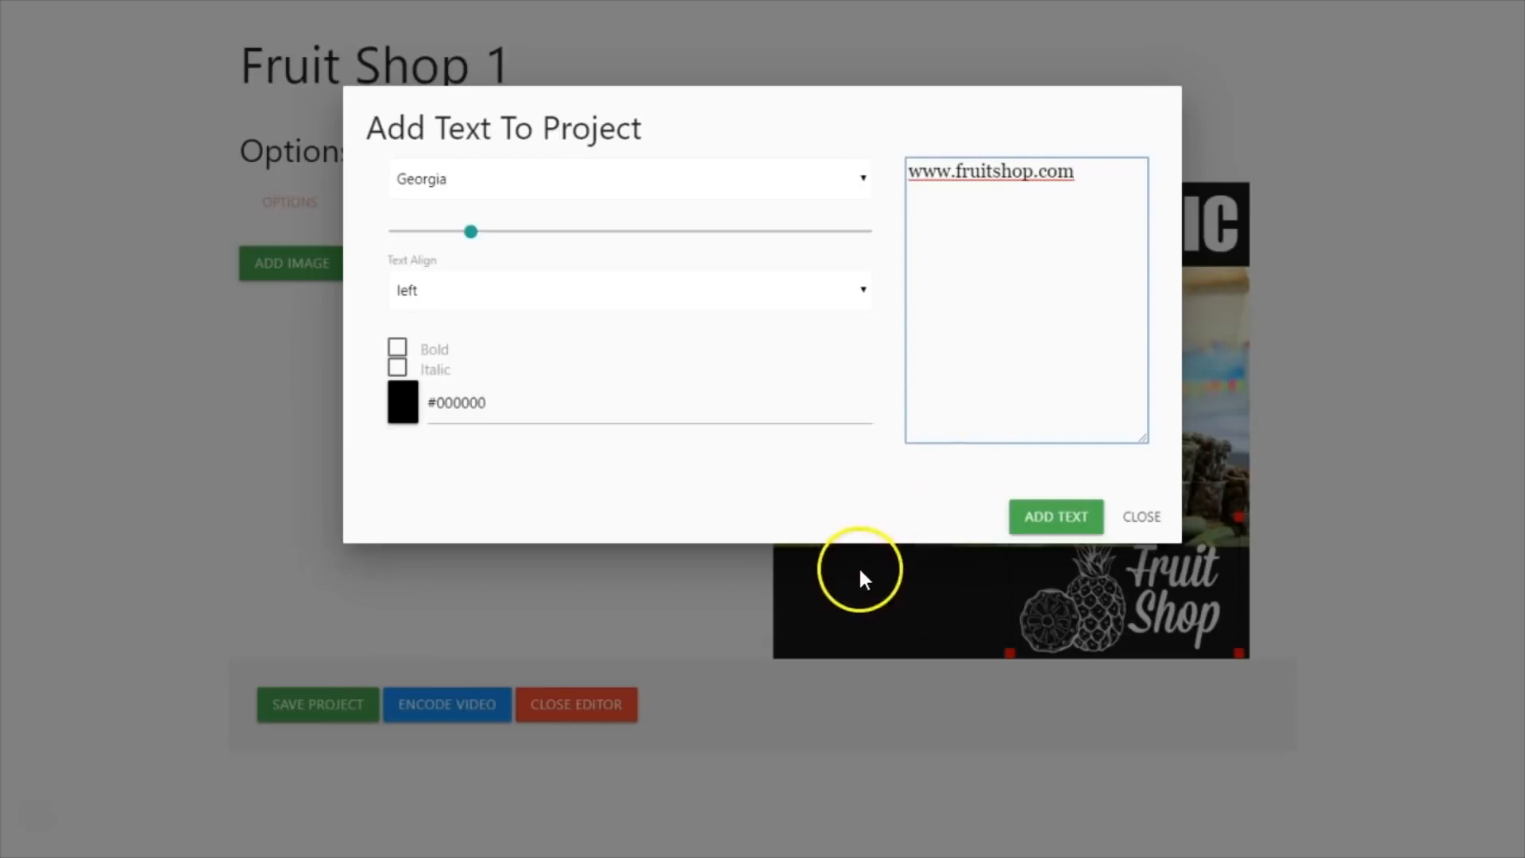
pyautogui.click(864, 178)
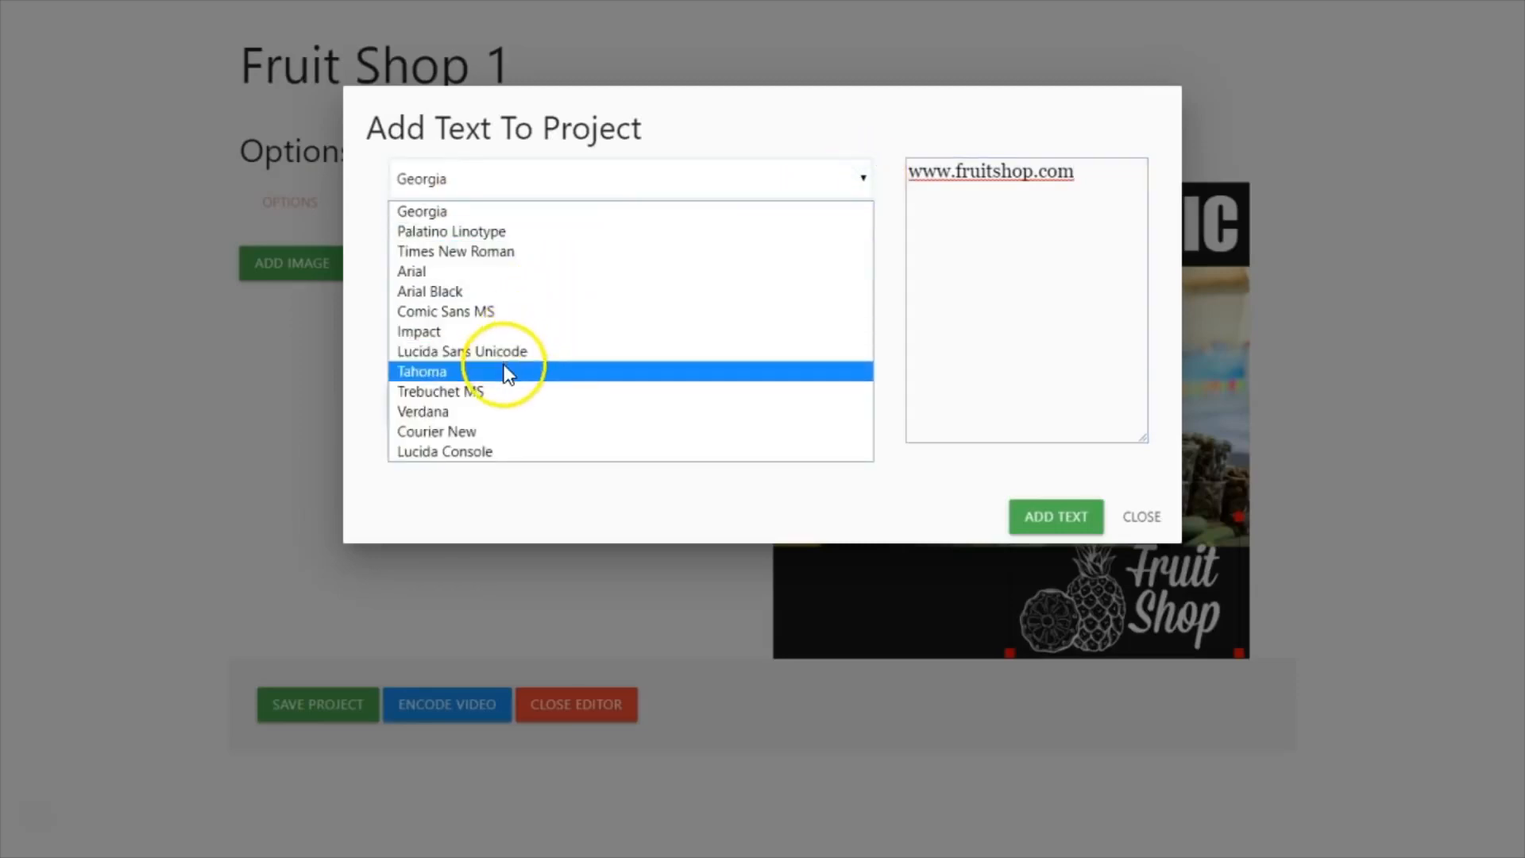
pyautogui.click(459, 233)
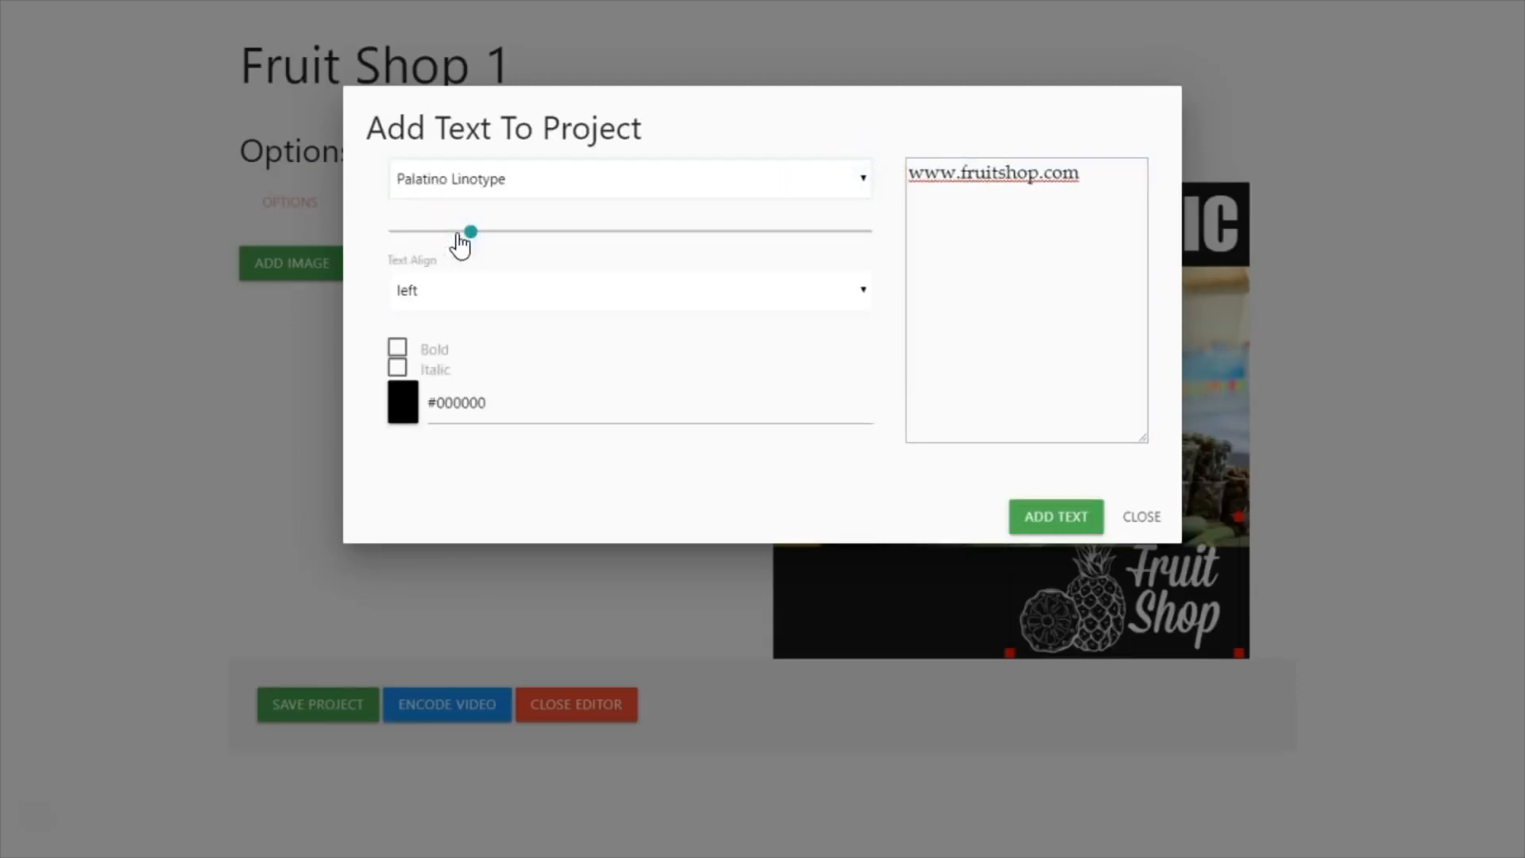
pyautogui.click(476, 231)
pyautogui.moveTo(486, 238); pyautogui.dragTo(528, 242)
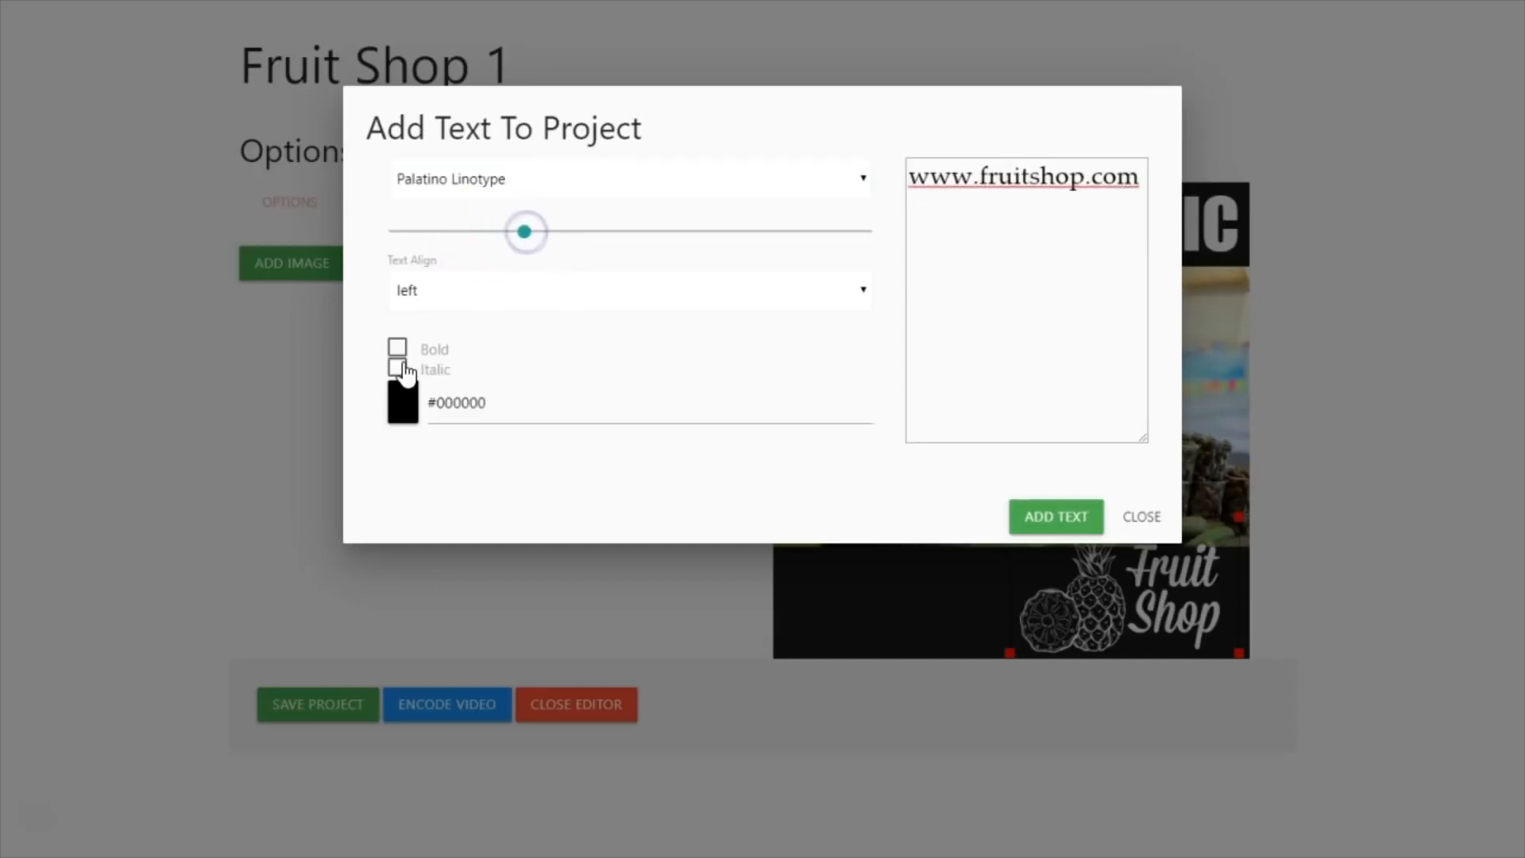
pyautogui.click(398, 349)
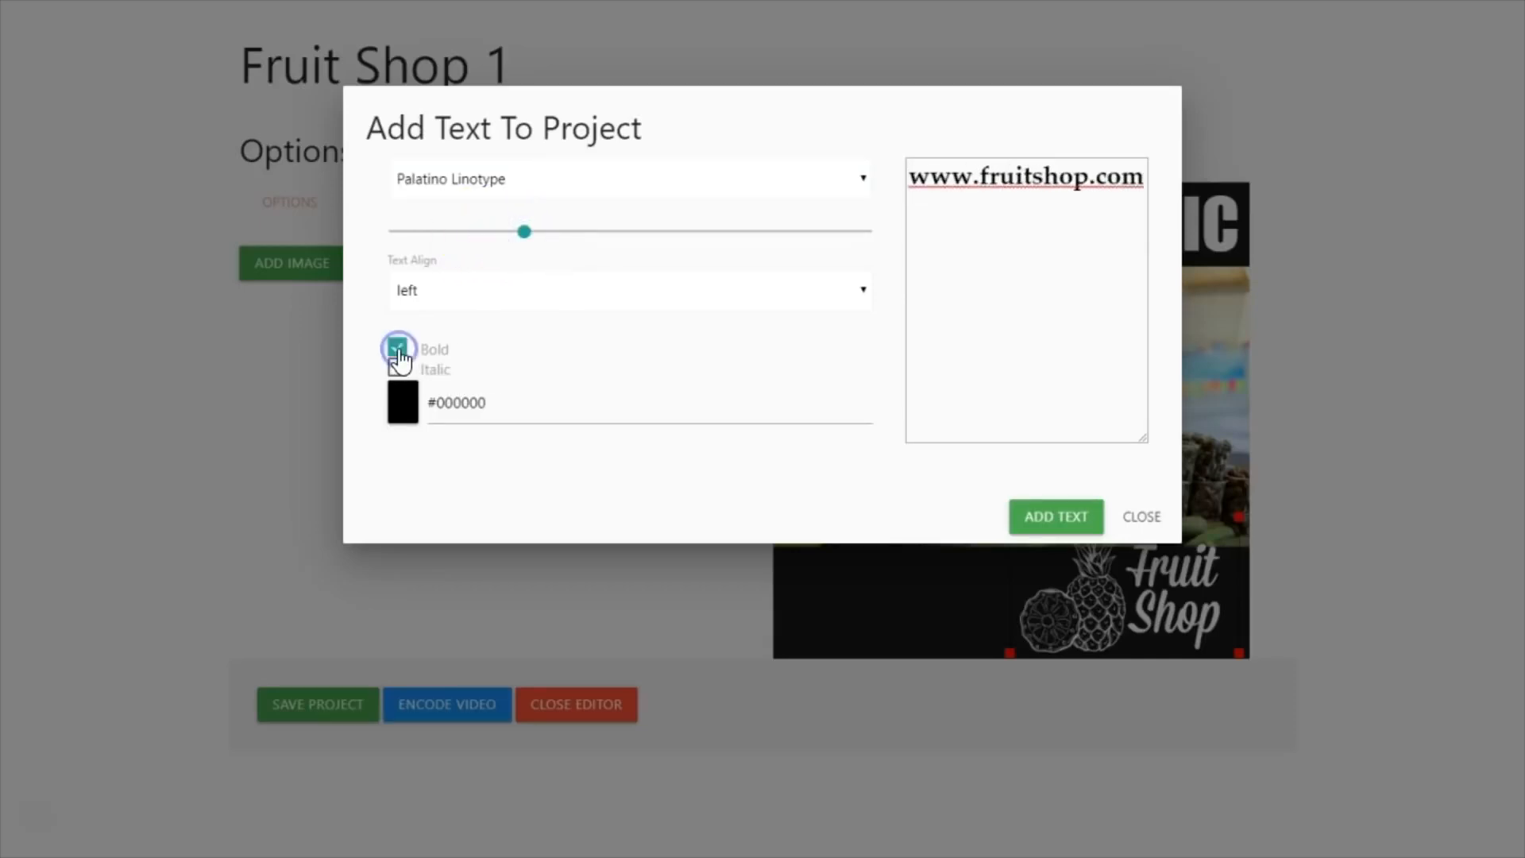
pyautogui.click(404, 405)
pyautogui.click(896, 460)
pyautogui.click(1033, 518)
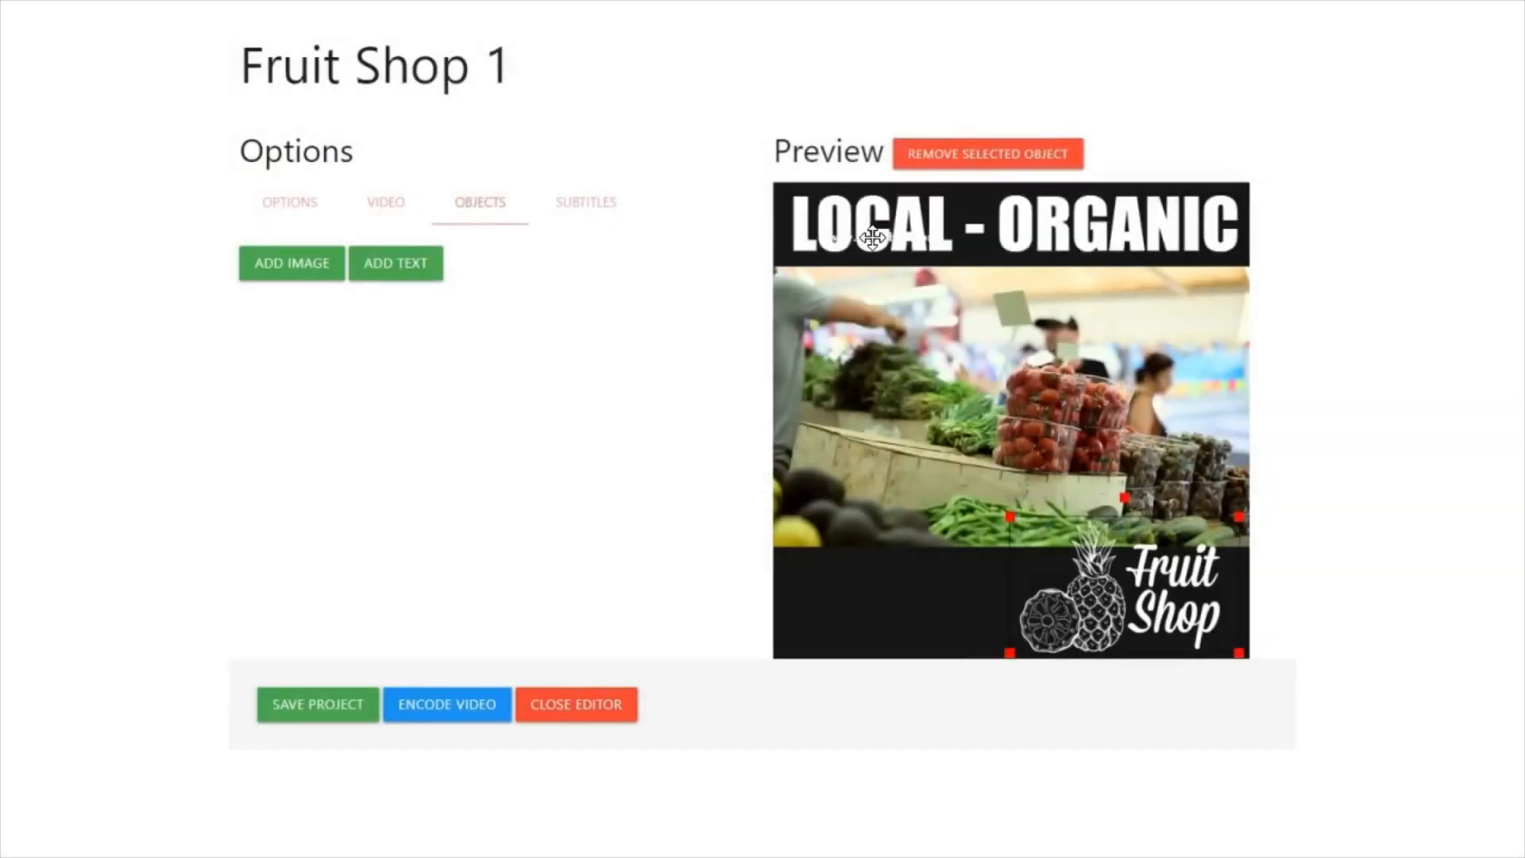
pyautogui.moveTo(872, 238); pyautogui.dragTo(880, 596)
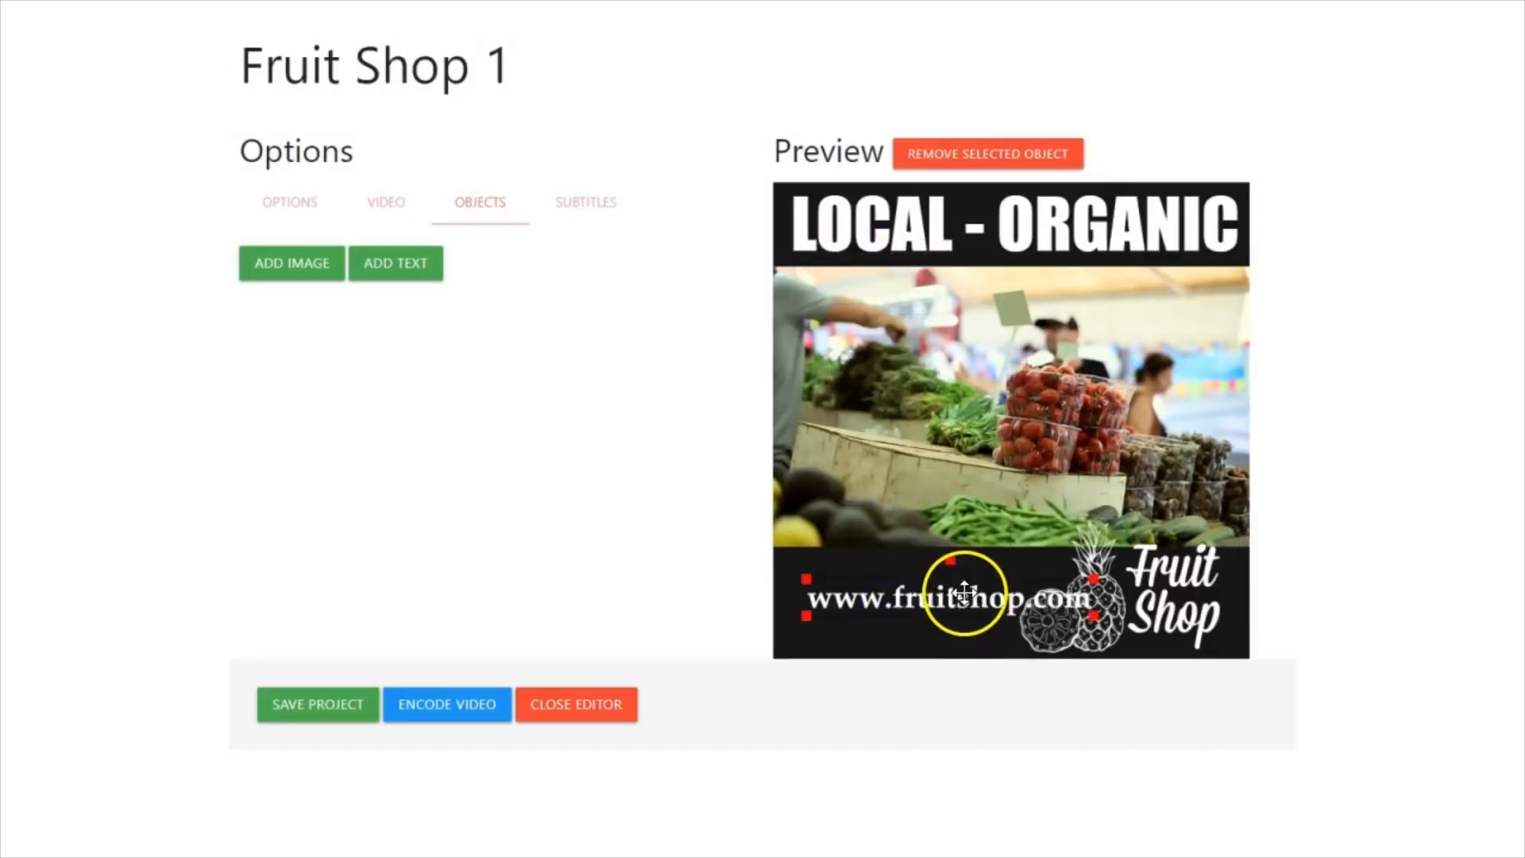
pyautogui.moveTo(962, 595); pyautogui.dragTo(951, 595)
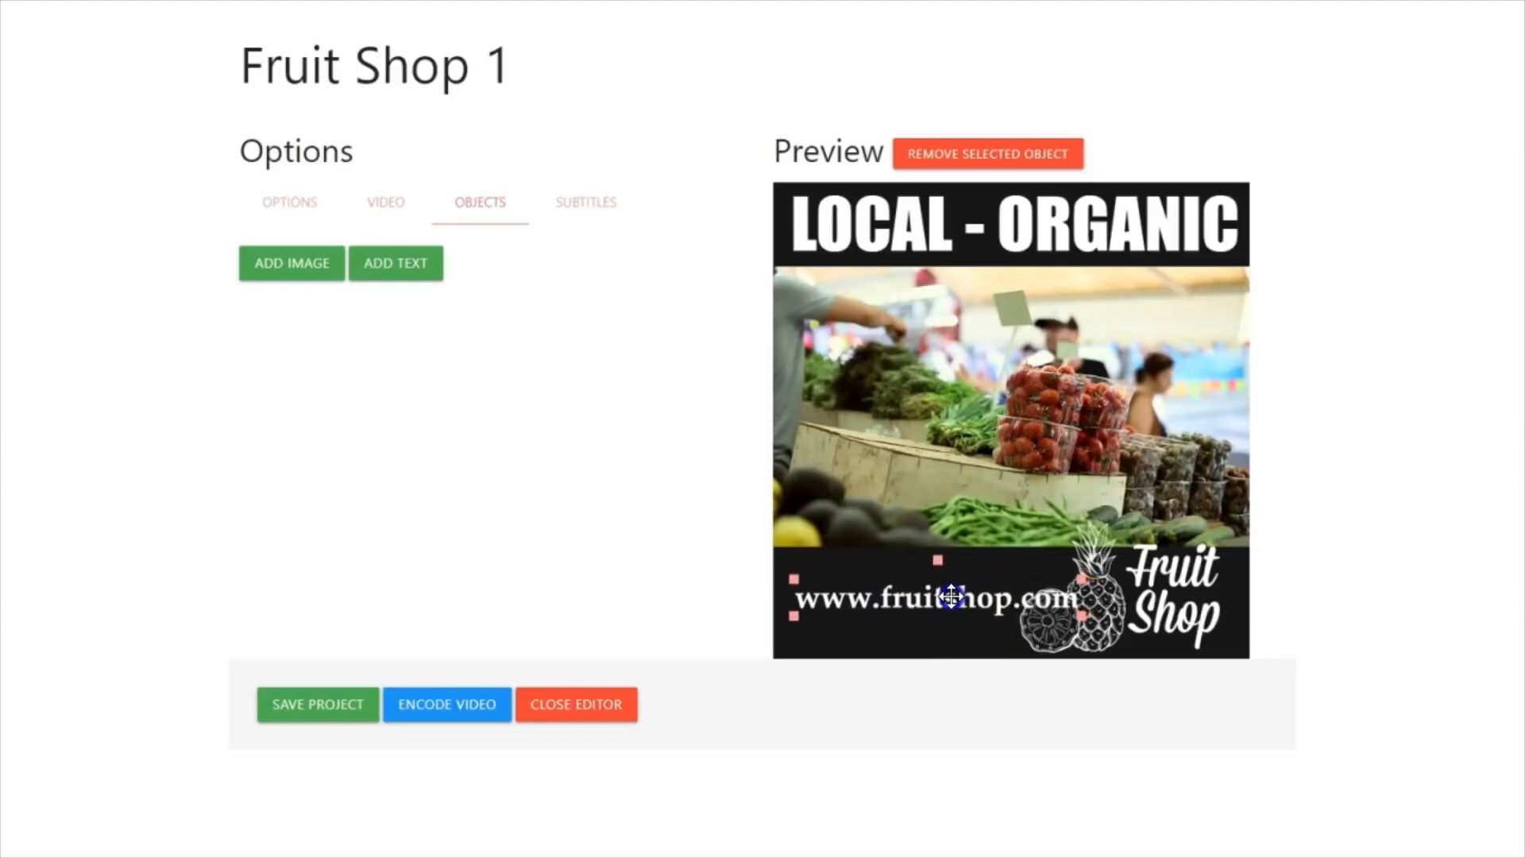
pyautogui.click(982, 598)
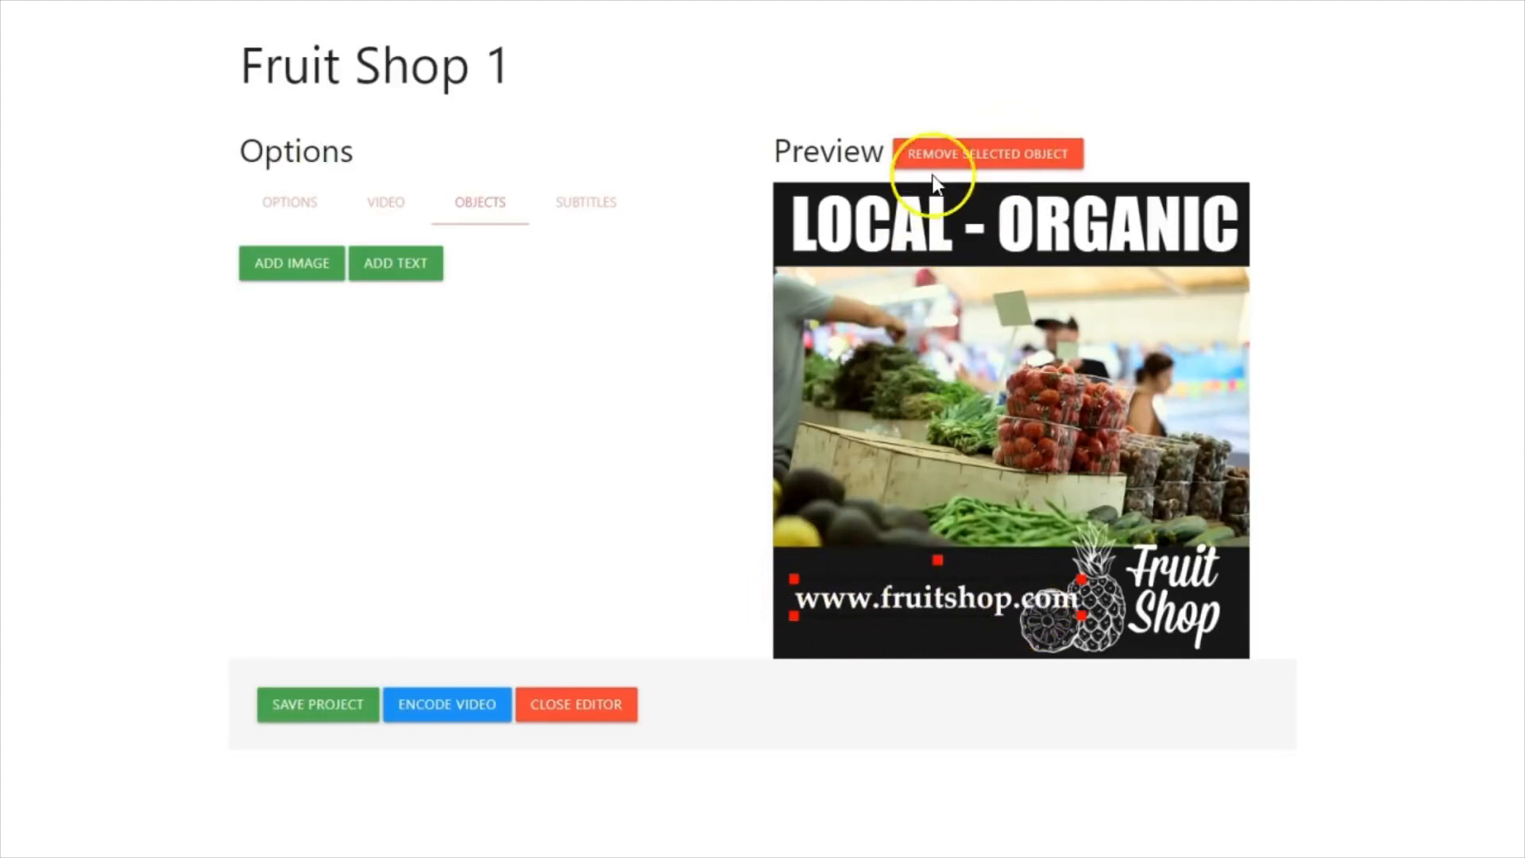
pyautogui.click(954, 149)
pyautogui.click(402, 260)
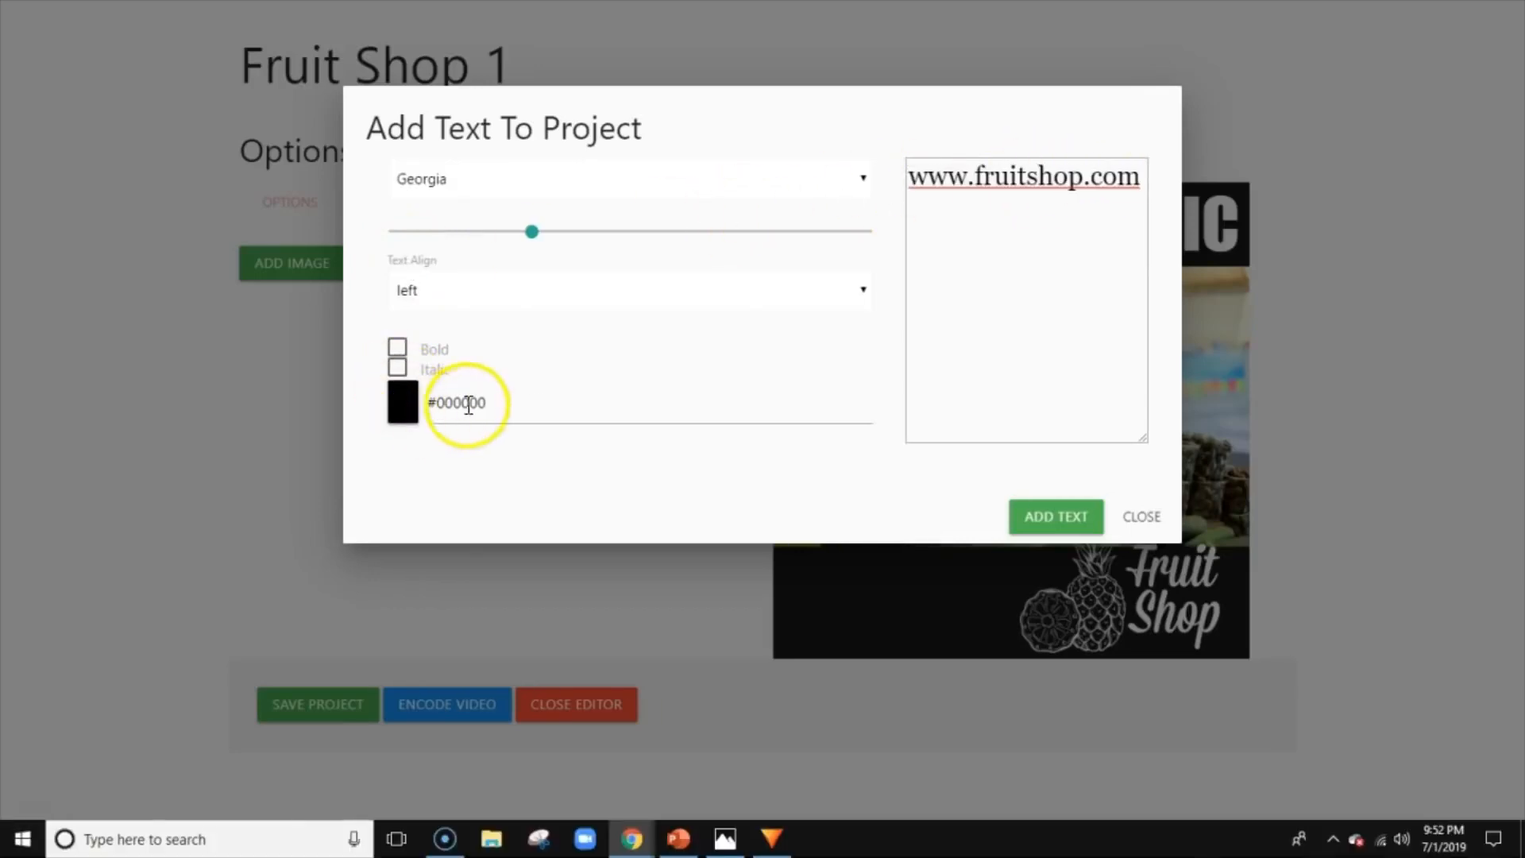
pyautogui.click(489, 402)
pyautogui.moveTo(490, 402); pyautogui.dragTo(442, 388)
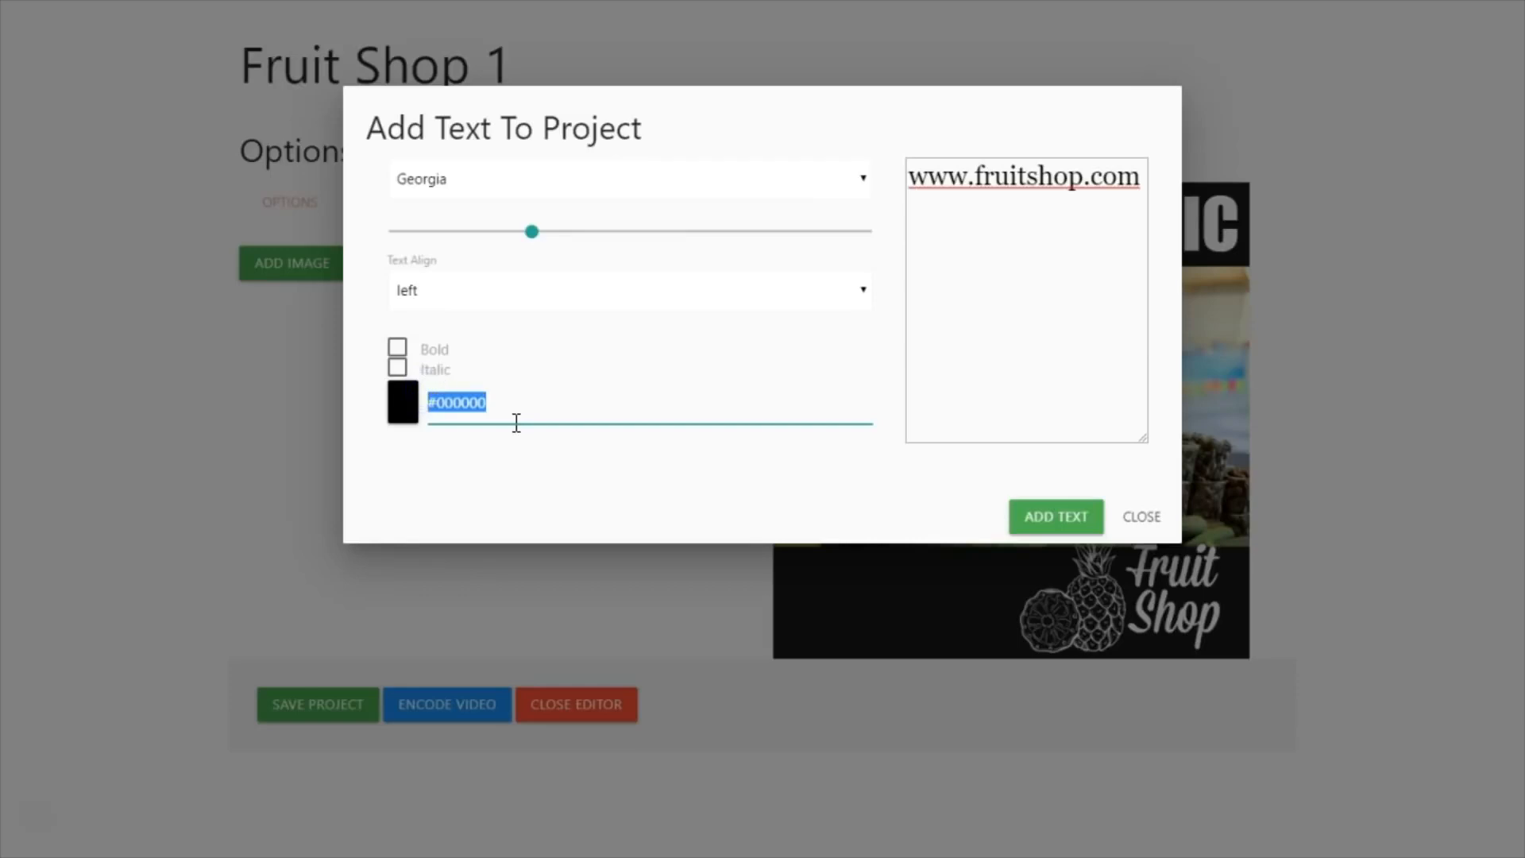
pyautogui.write('#d11300')
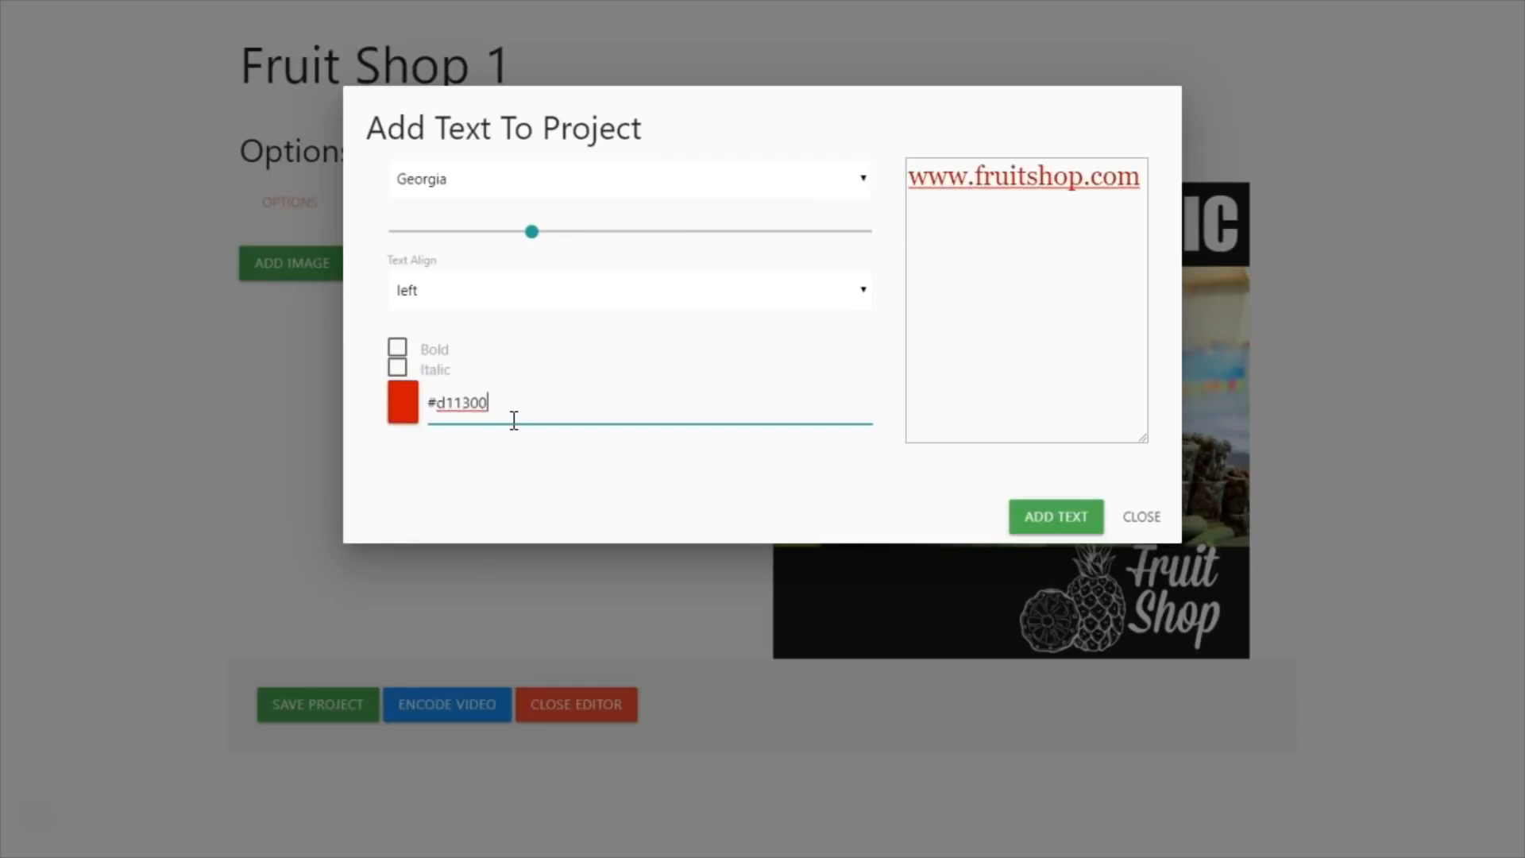
pyautogui.click(398, 349)
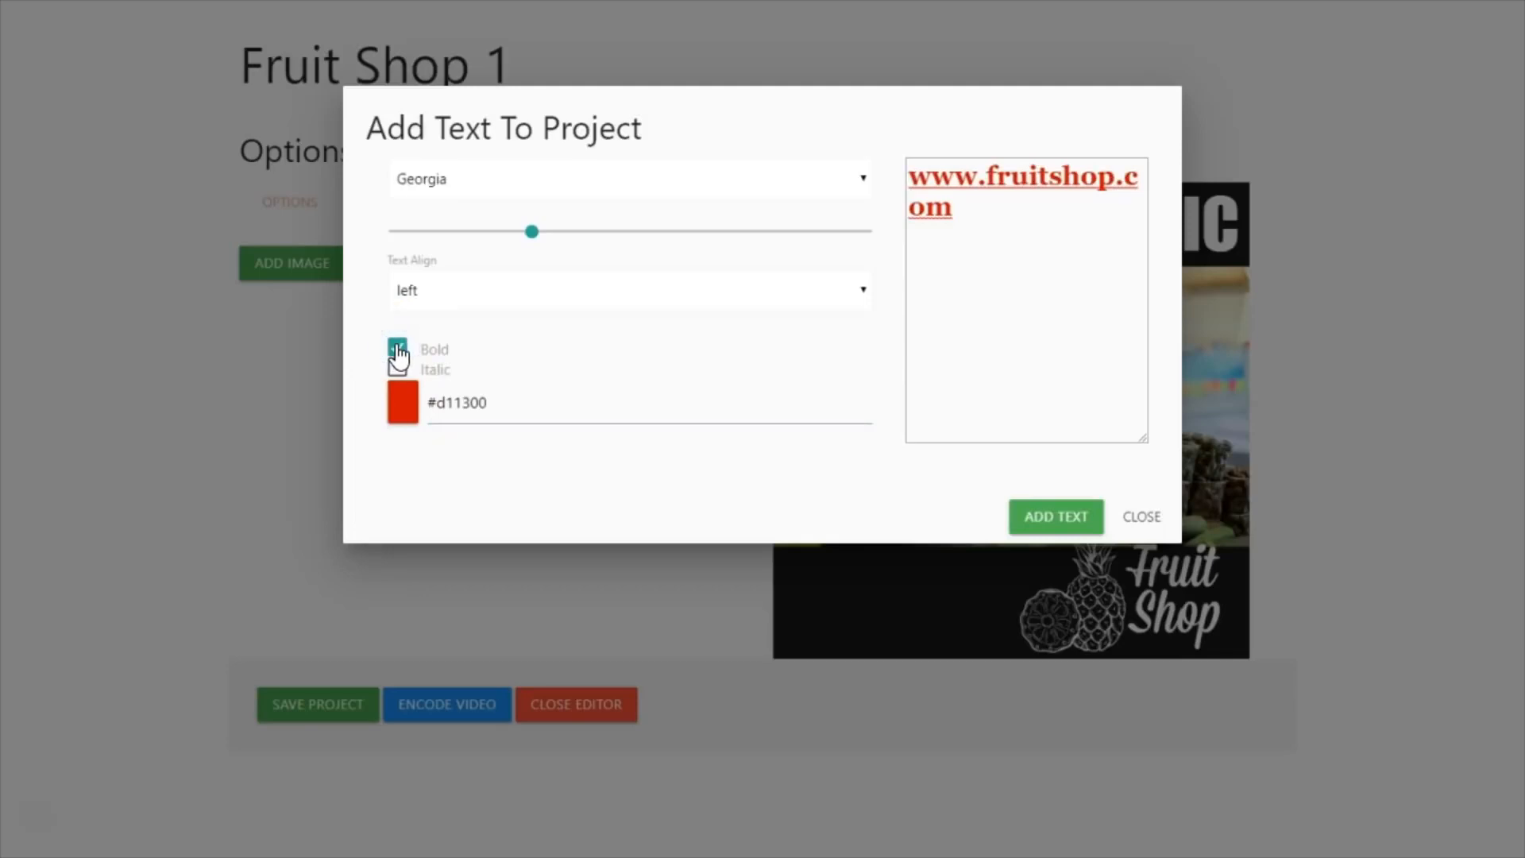
# Fine-tune the web address text size, add the text to the project, and move it into the dark band below the video
pyautogui.click(529, 238)
pyautogui.moveTo(512, 238); pyautogui.dragTo(502, 238)
pyautogui.click(1040, 518)
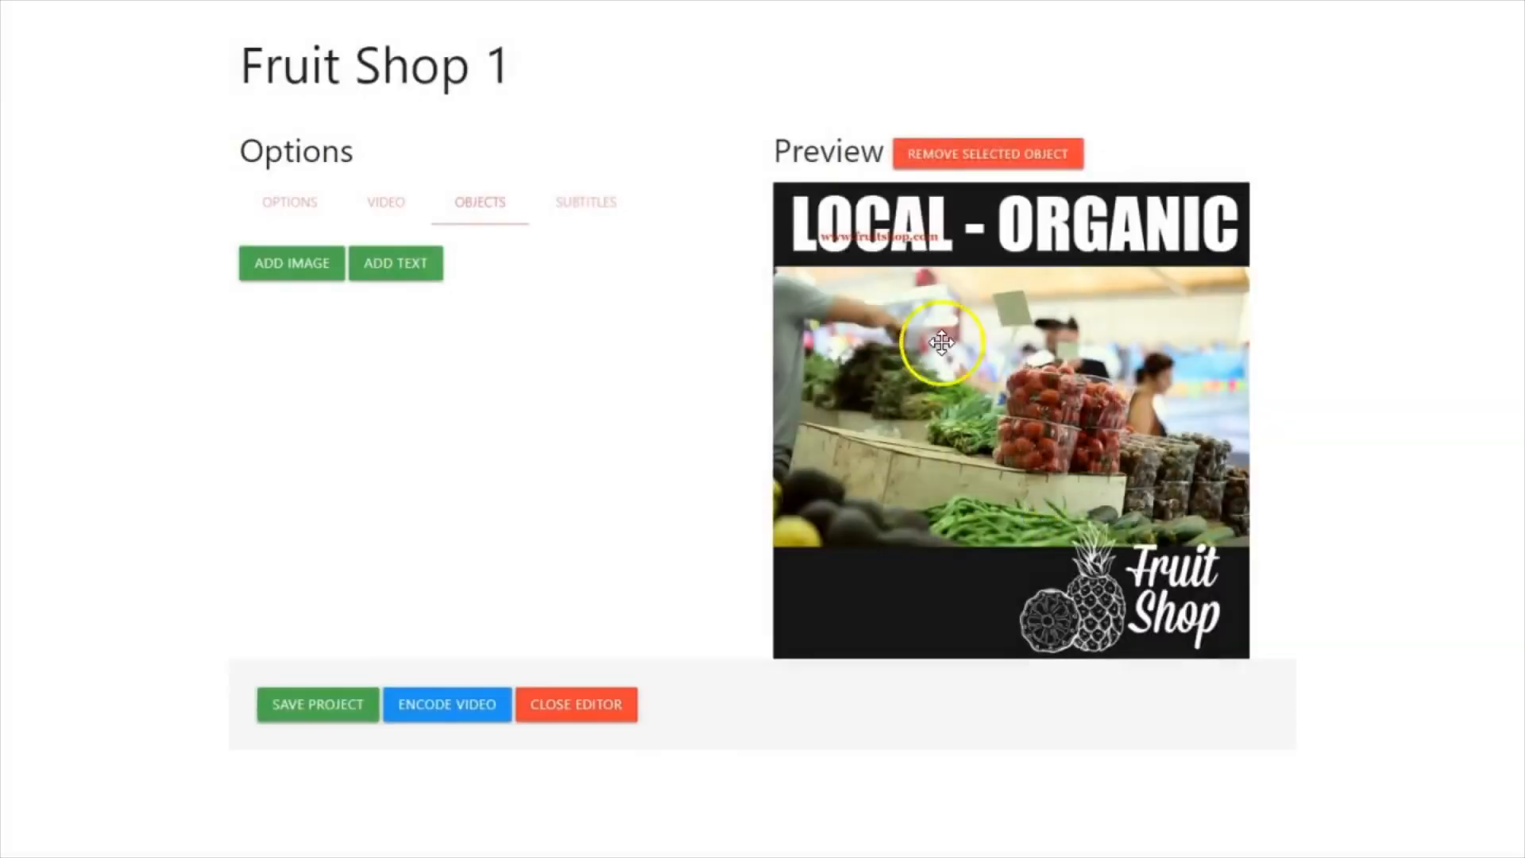
pyautogui.moveTo(882, 236); pyautogui.dragTo(914, 594)
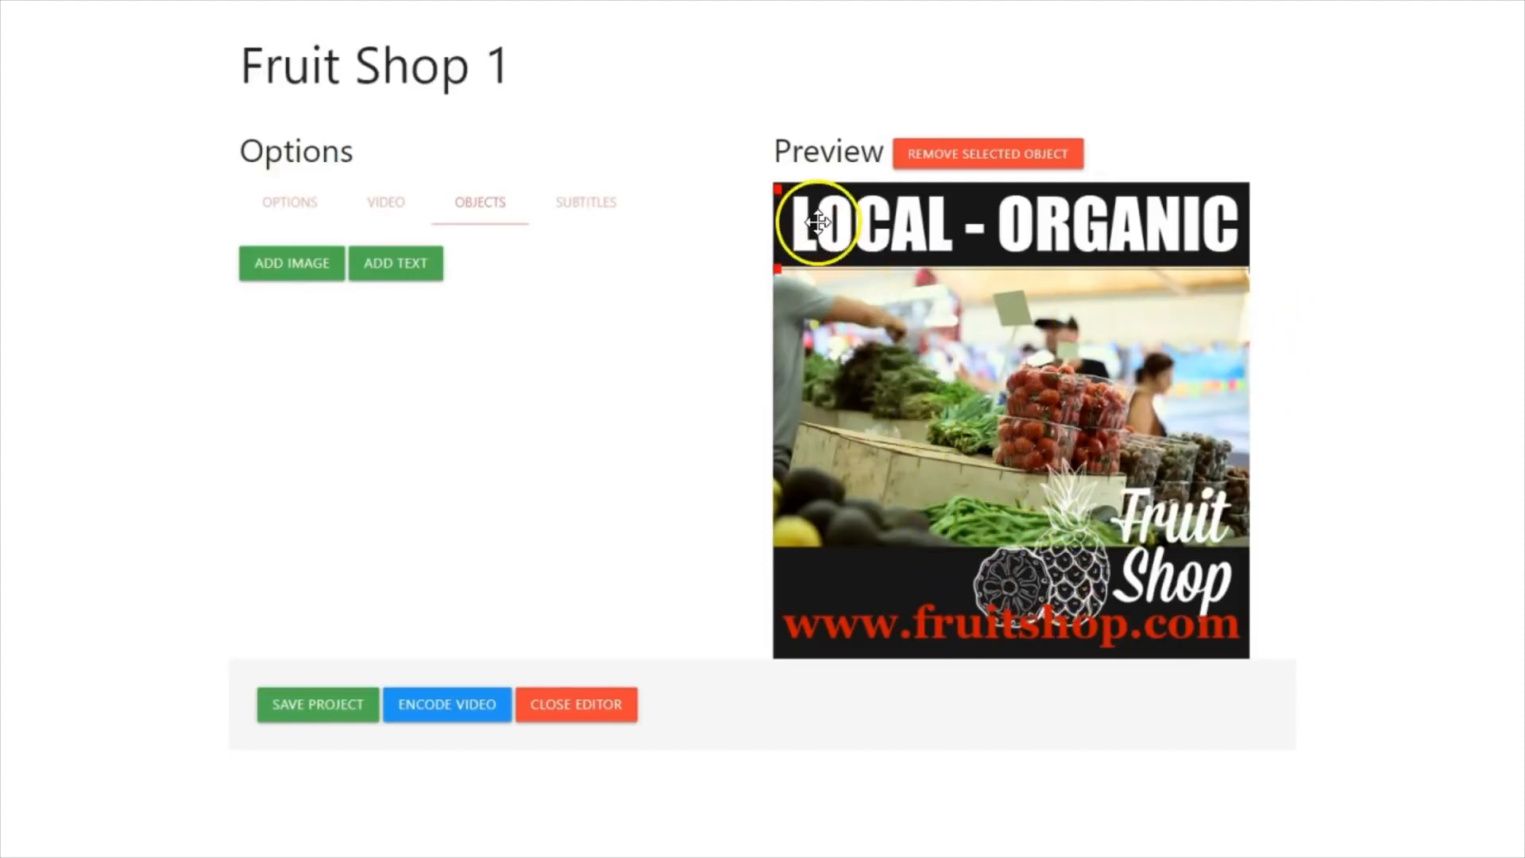
# Change the project's background colour to #1a1616
pyautogui.click(282, 205)
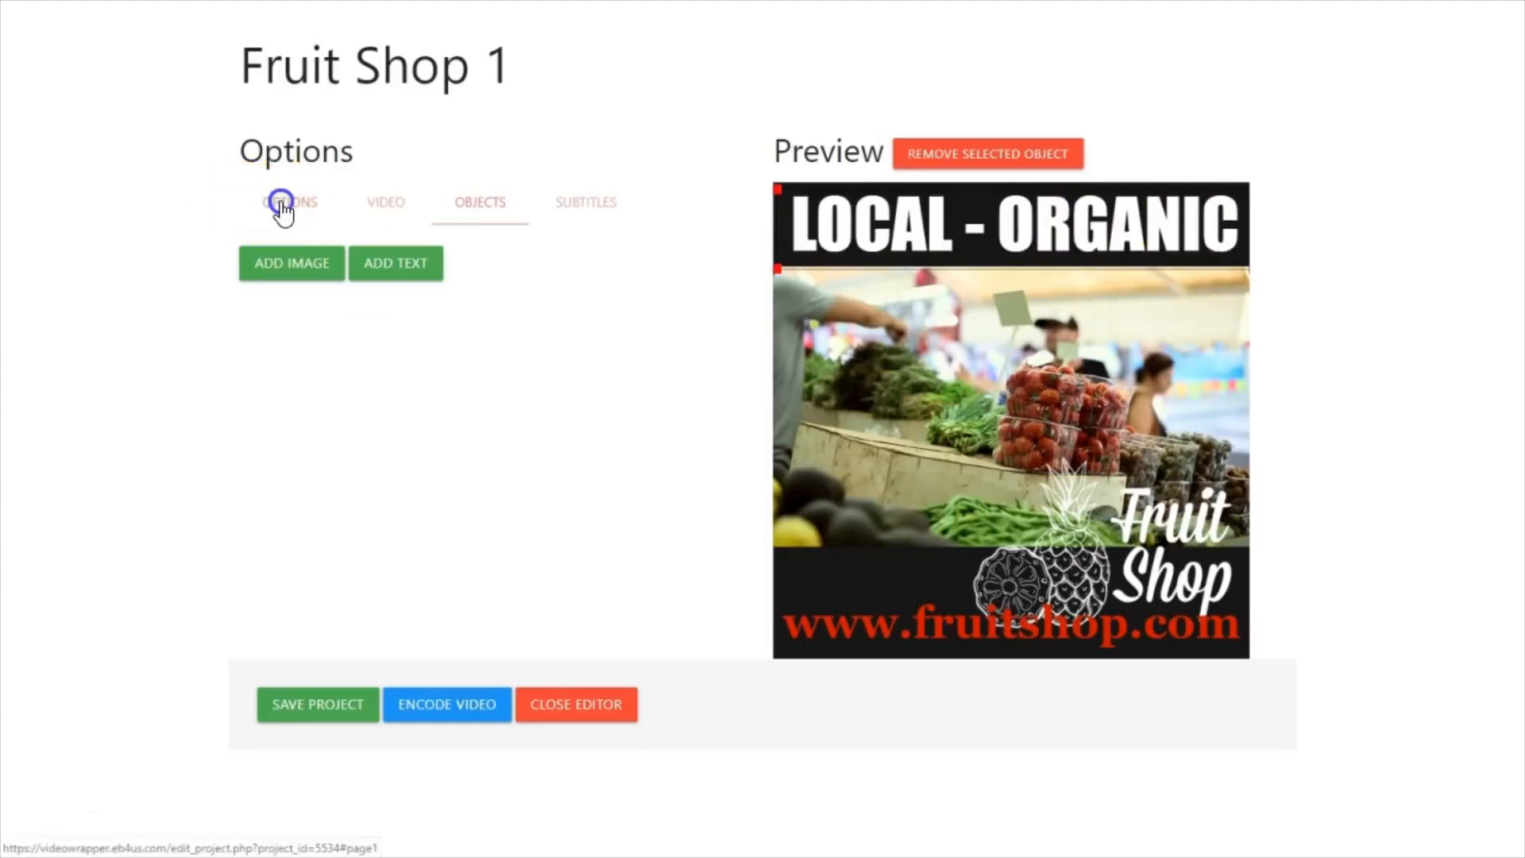
pyautogui.click(263, 454)
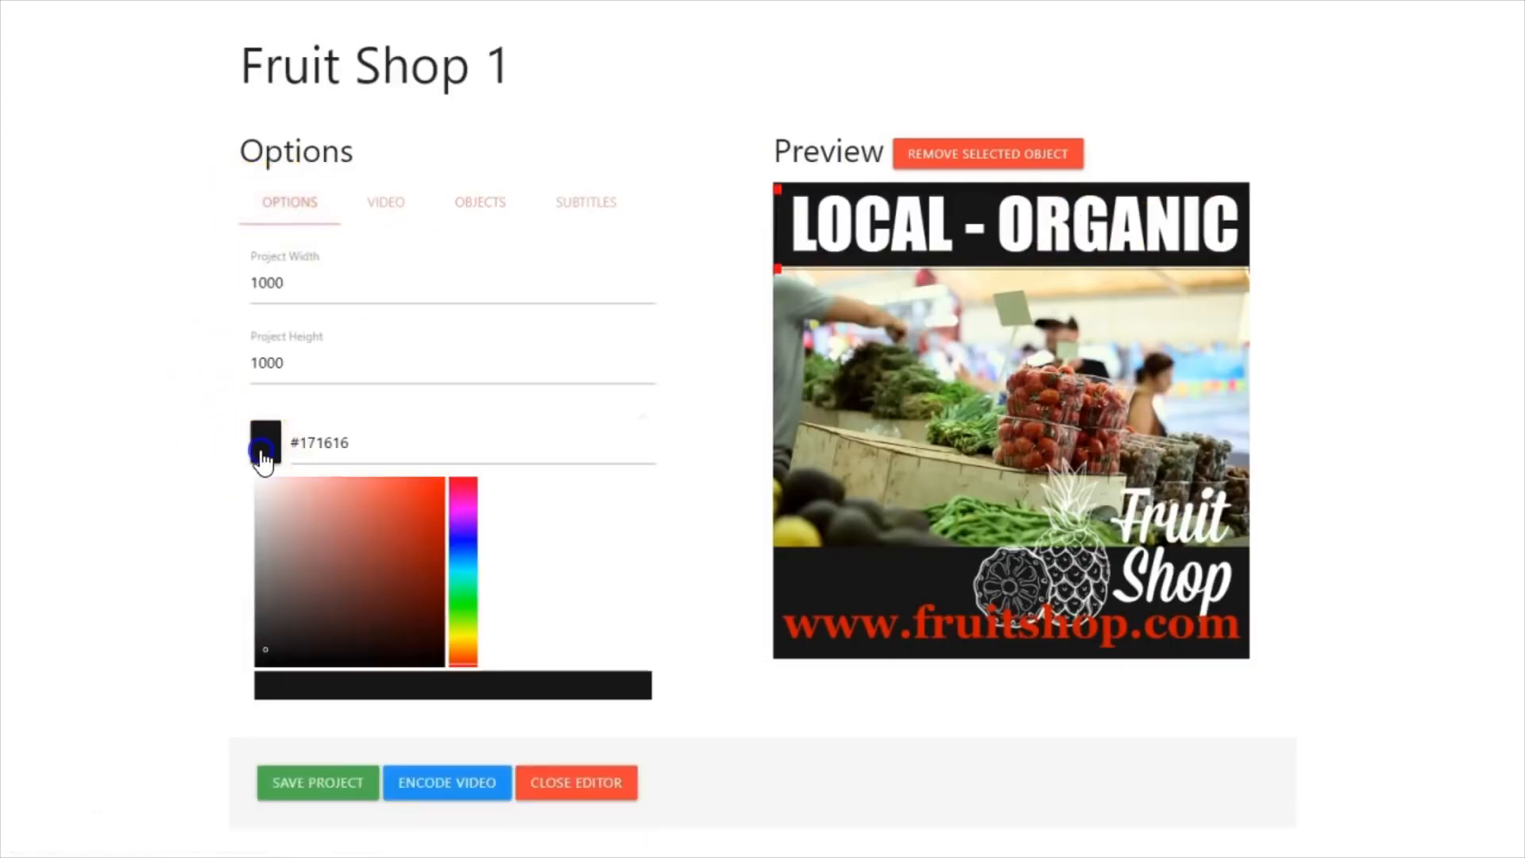
pyautogui.moveTo(265, 649)
pyautogui.mouseDown()
pyautogui.moveTo(306, 679)
pyautogui.moveTo(282, 647)
pyautogui.mouseUp()
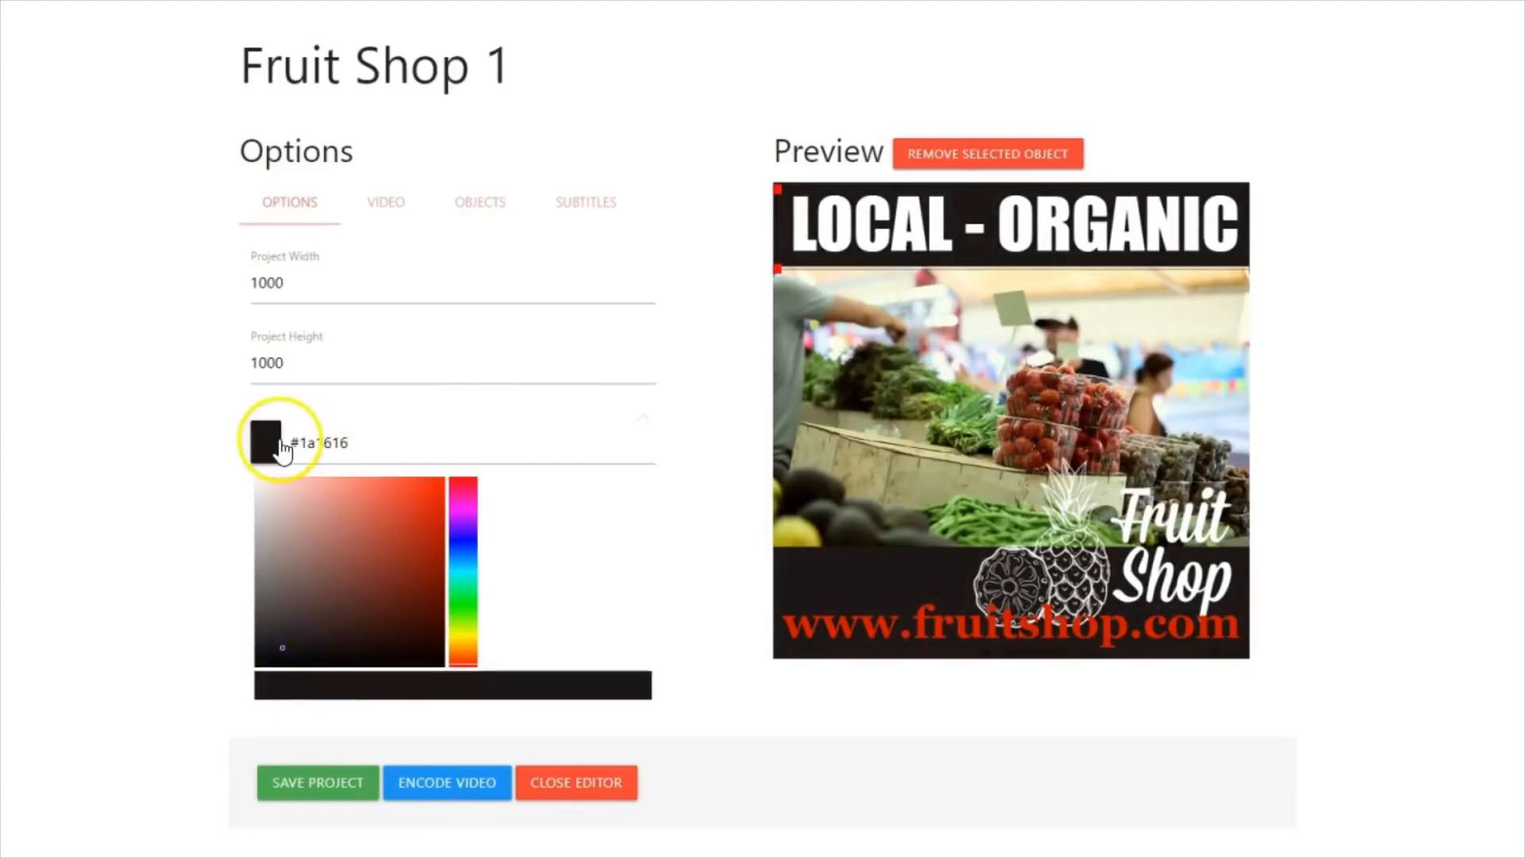
pyautogui.moveTo(350, 444); pyautogui.dragTo(284, 440)
pyautogui.click(269, 446)
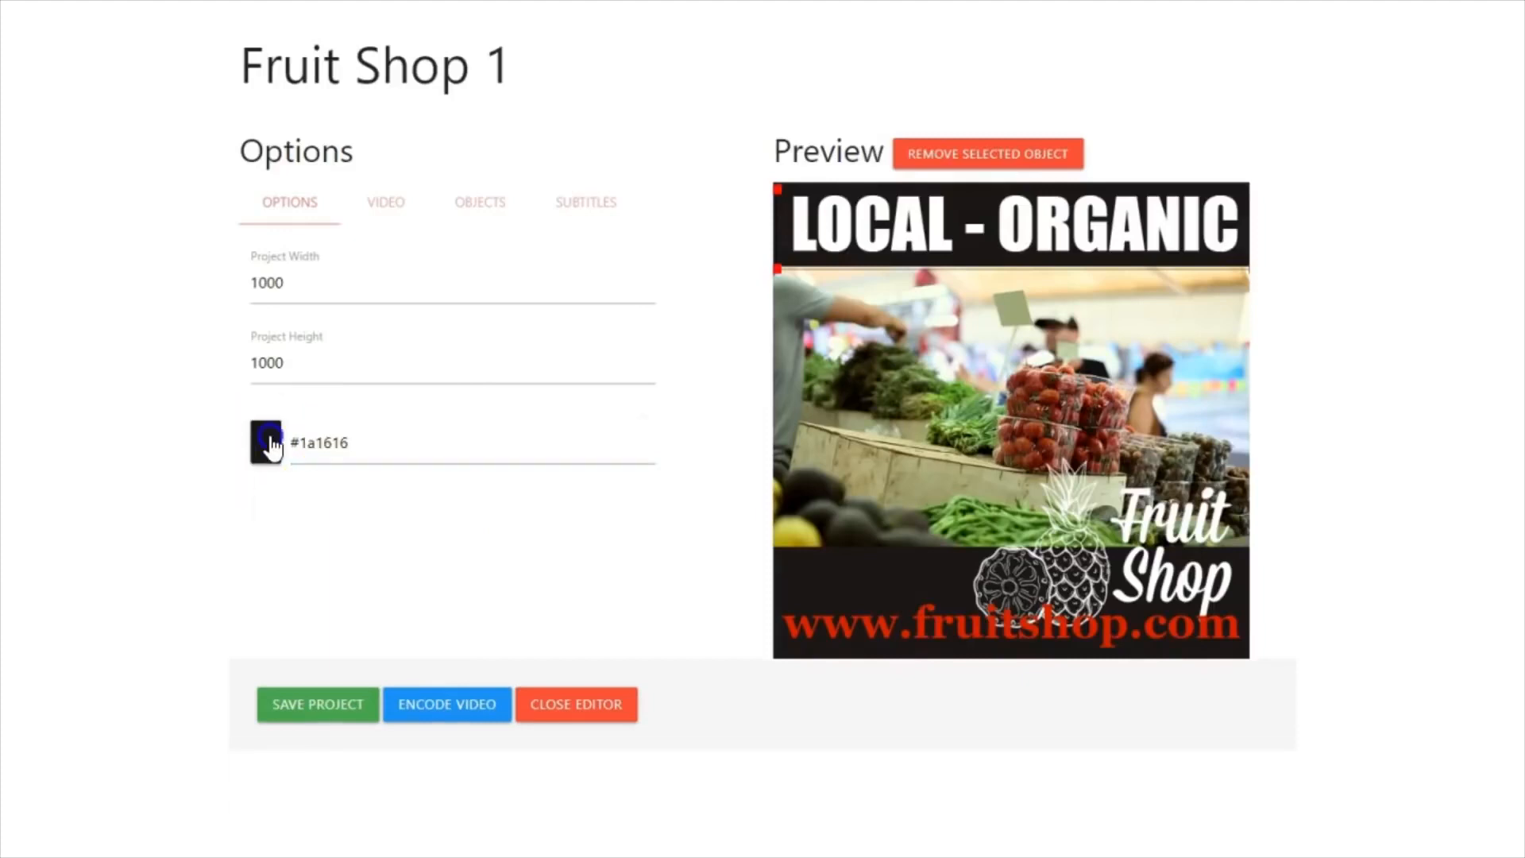
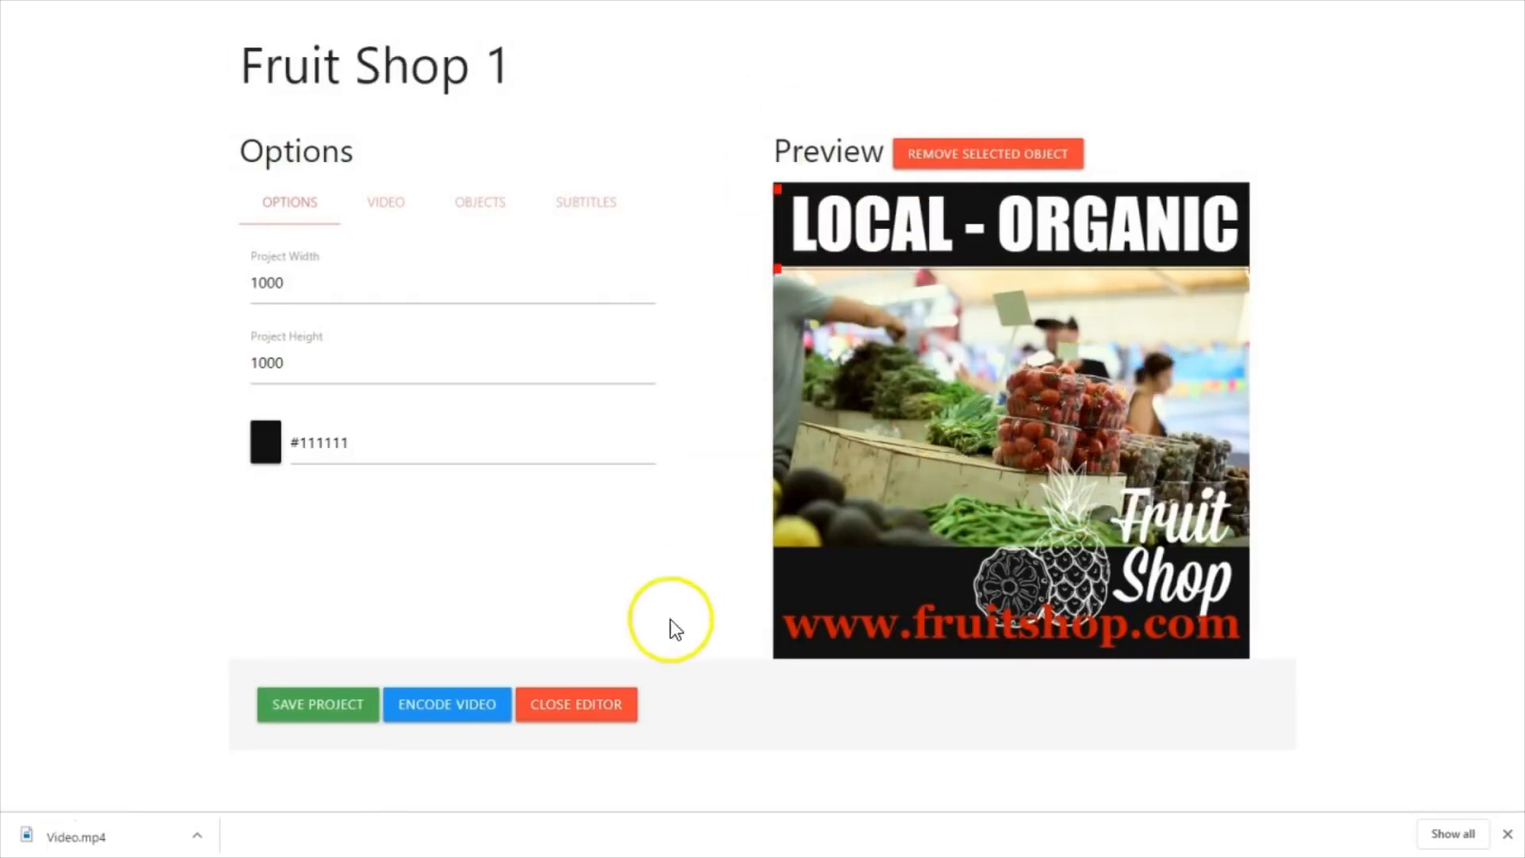
# Access the downloaded Video.mp4 file through its download actions
pyautogui.moveTo(82, 838); pyautogui.dragTo(77, 844)
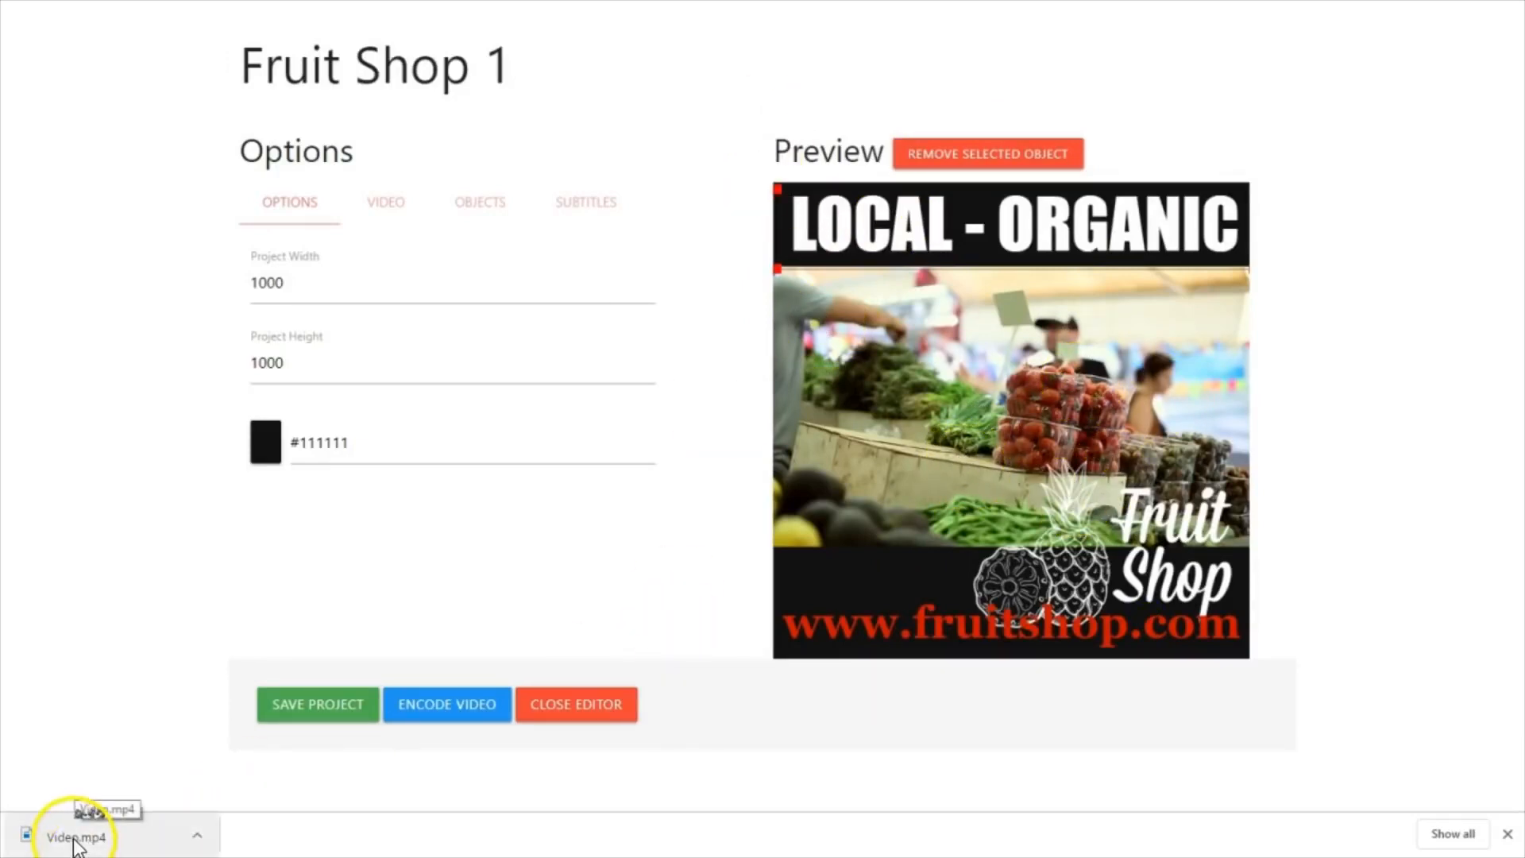
pyautogui.click(199, 840)
pyautogui.click(208, 737)
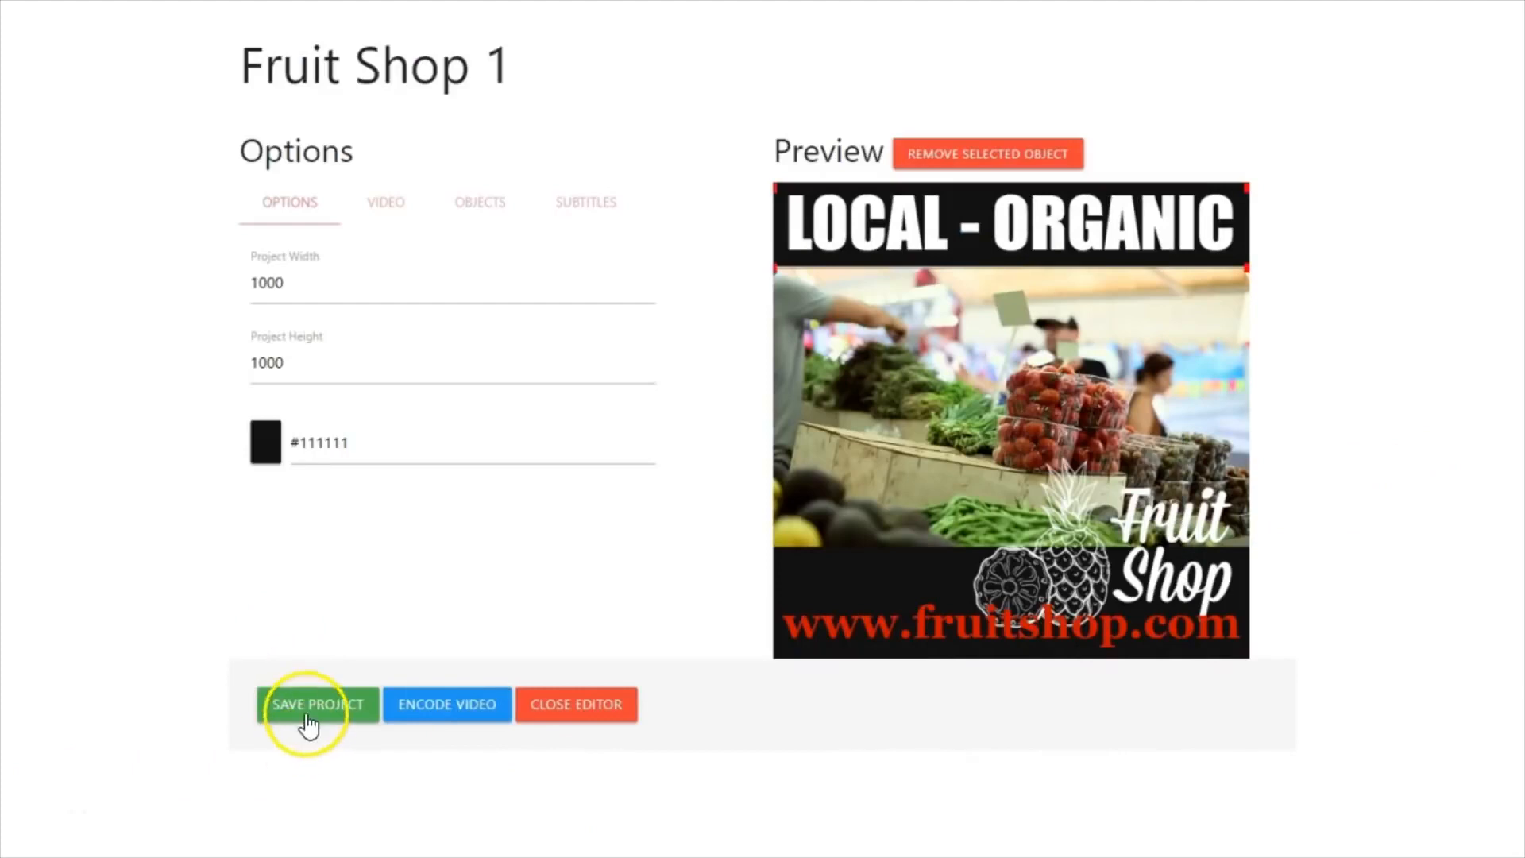
# Save the Fruit Shop 1 project and close its editor
pyautogui.click(308, 719)
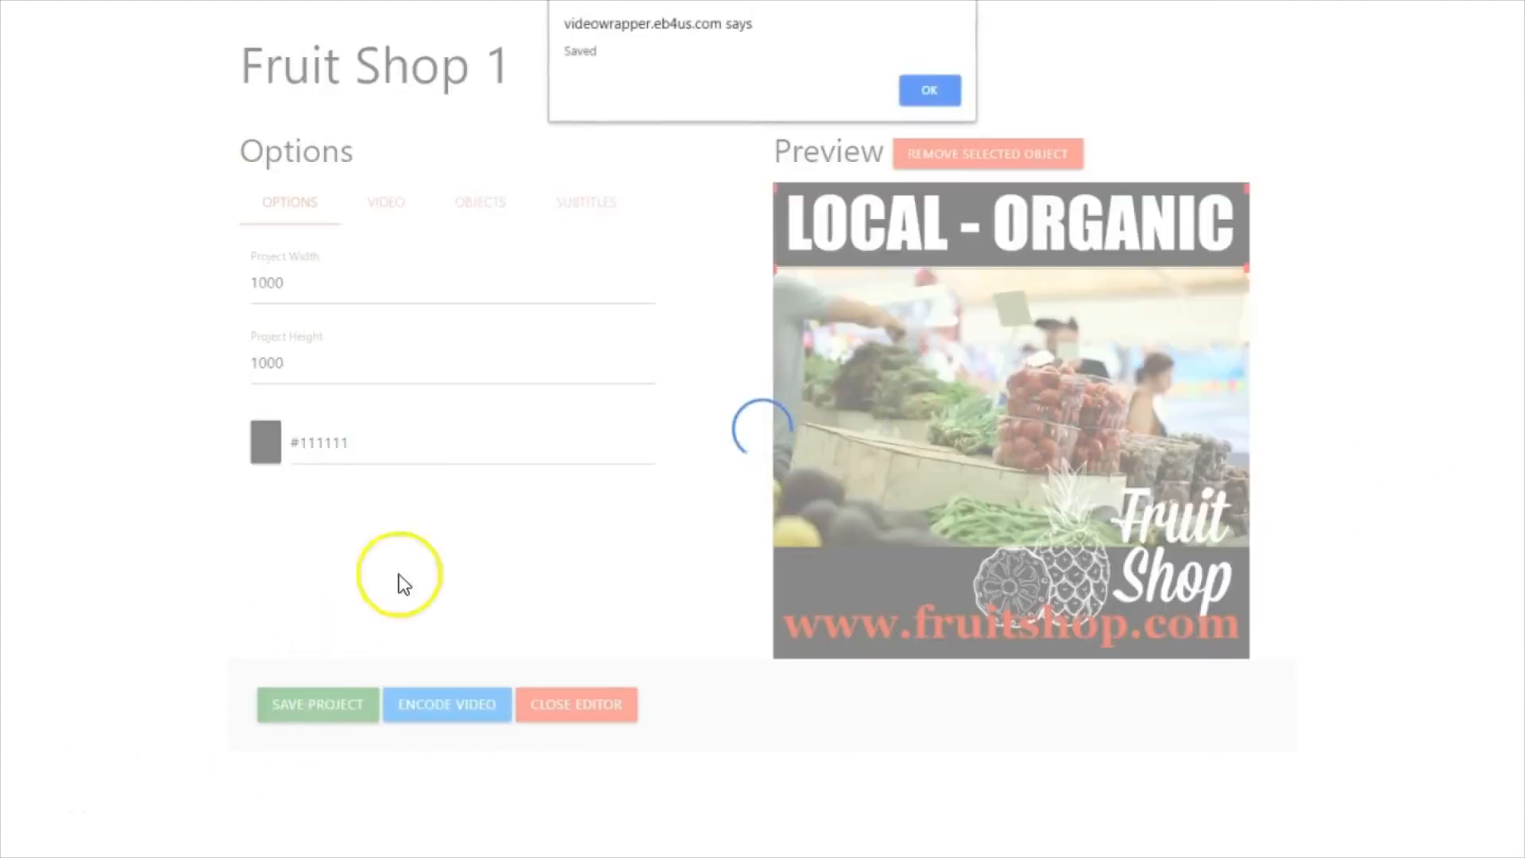
pyautogui.click(927, 92)
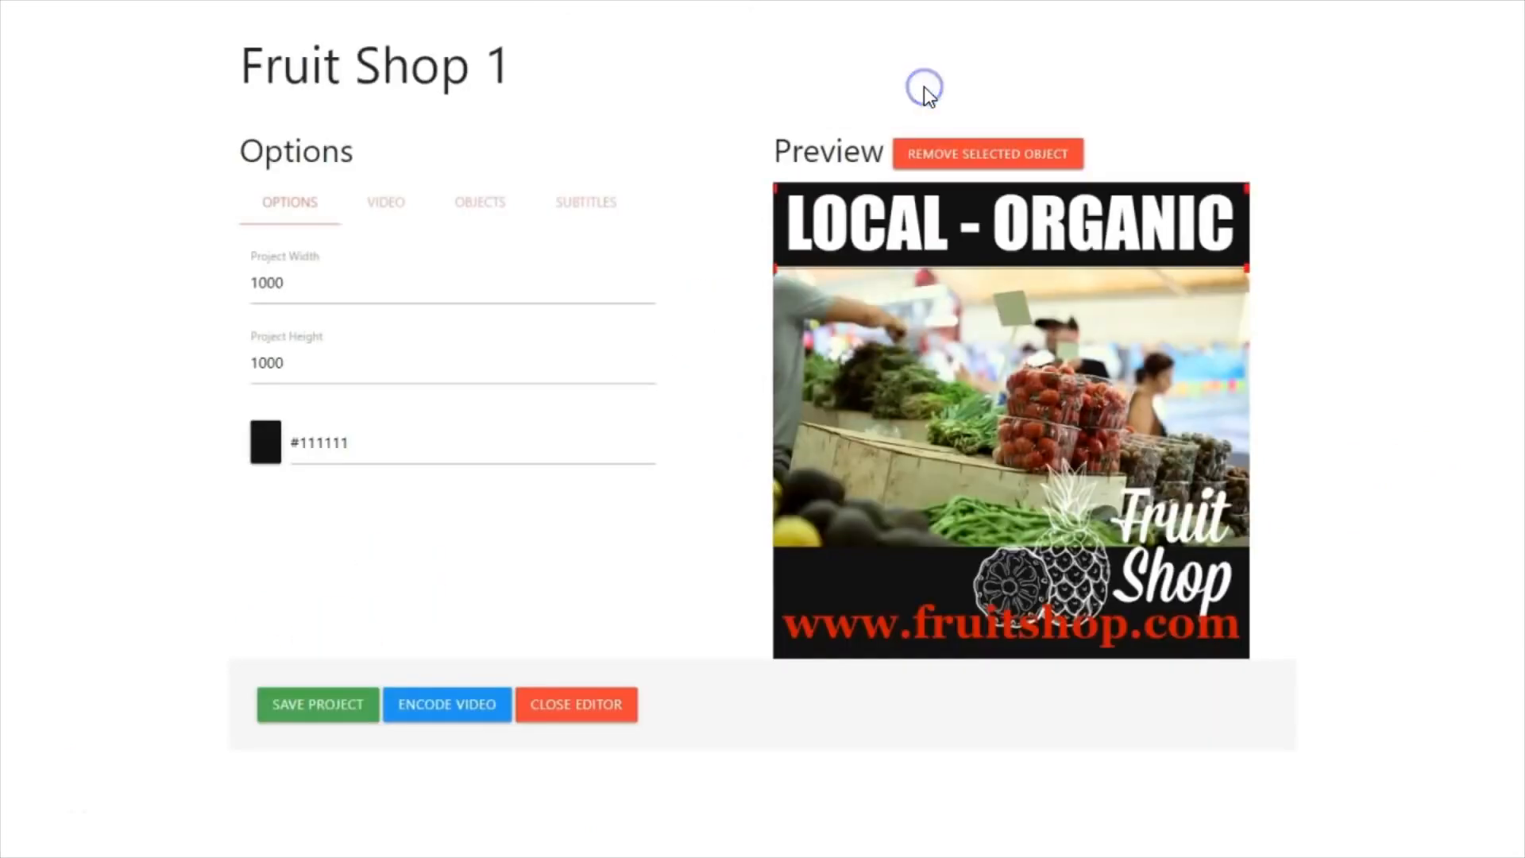
pyautogui.click(582, 707)
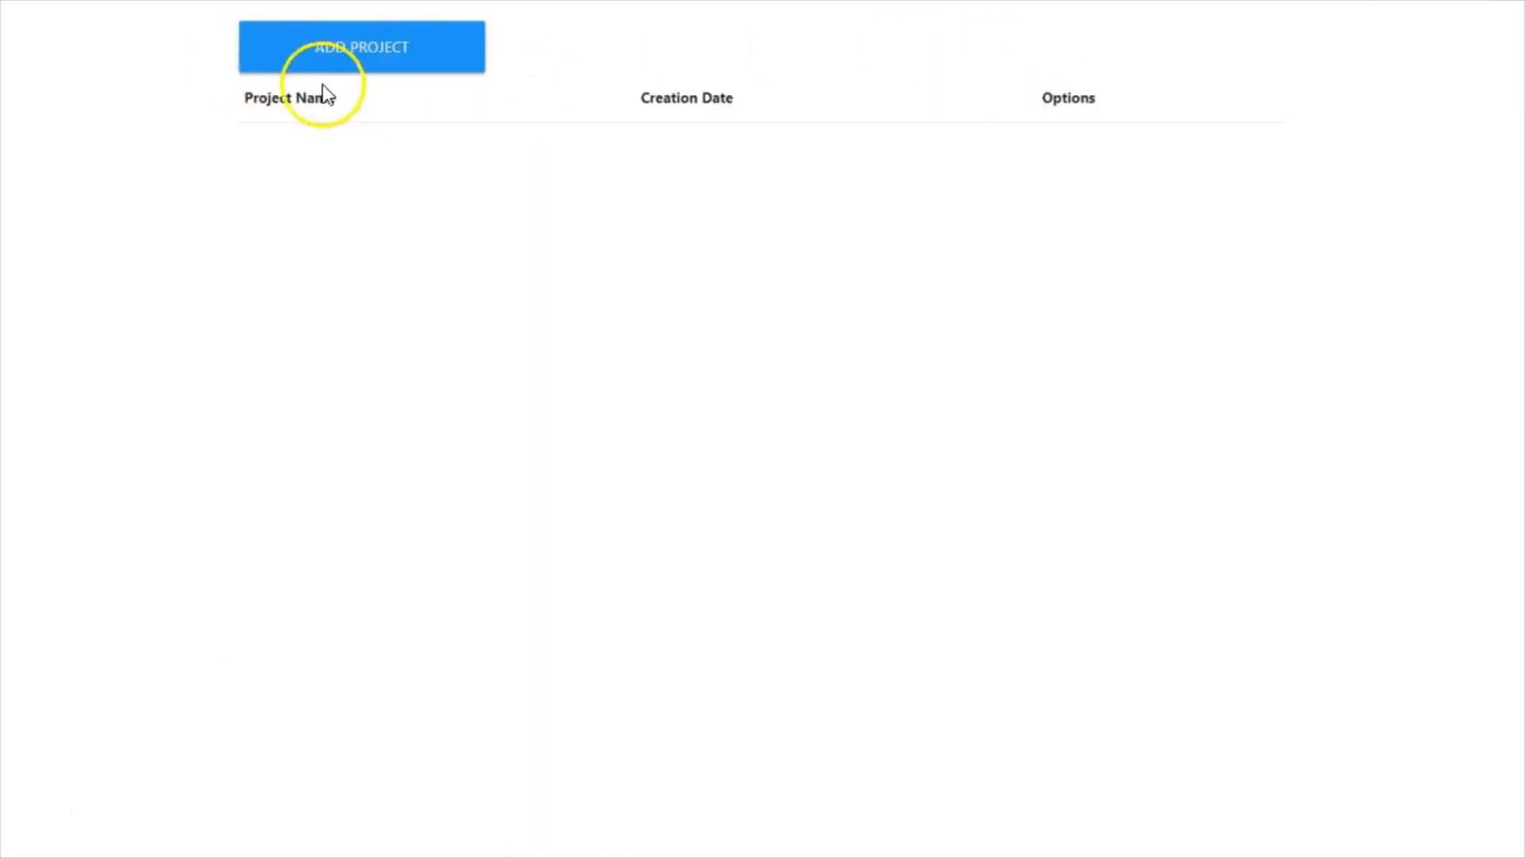
# Add a new project named "Fruit Shop 2" to the project list
pyautogui.click(386, 50)
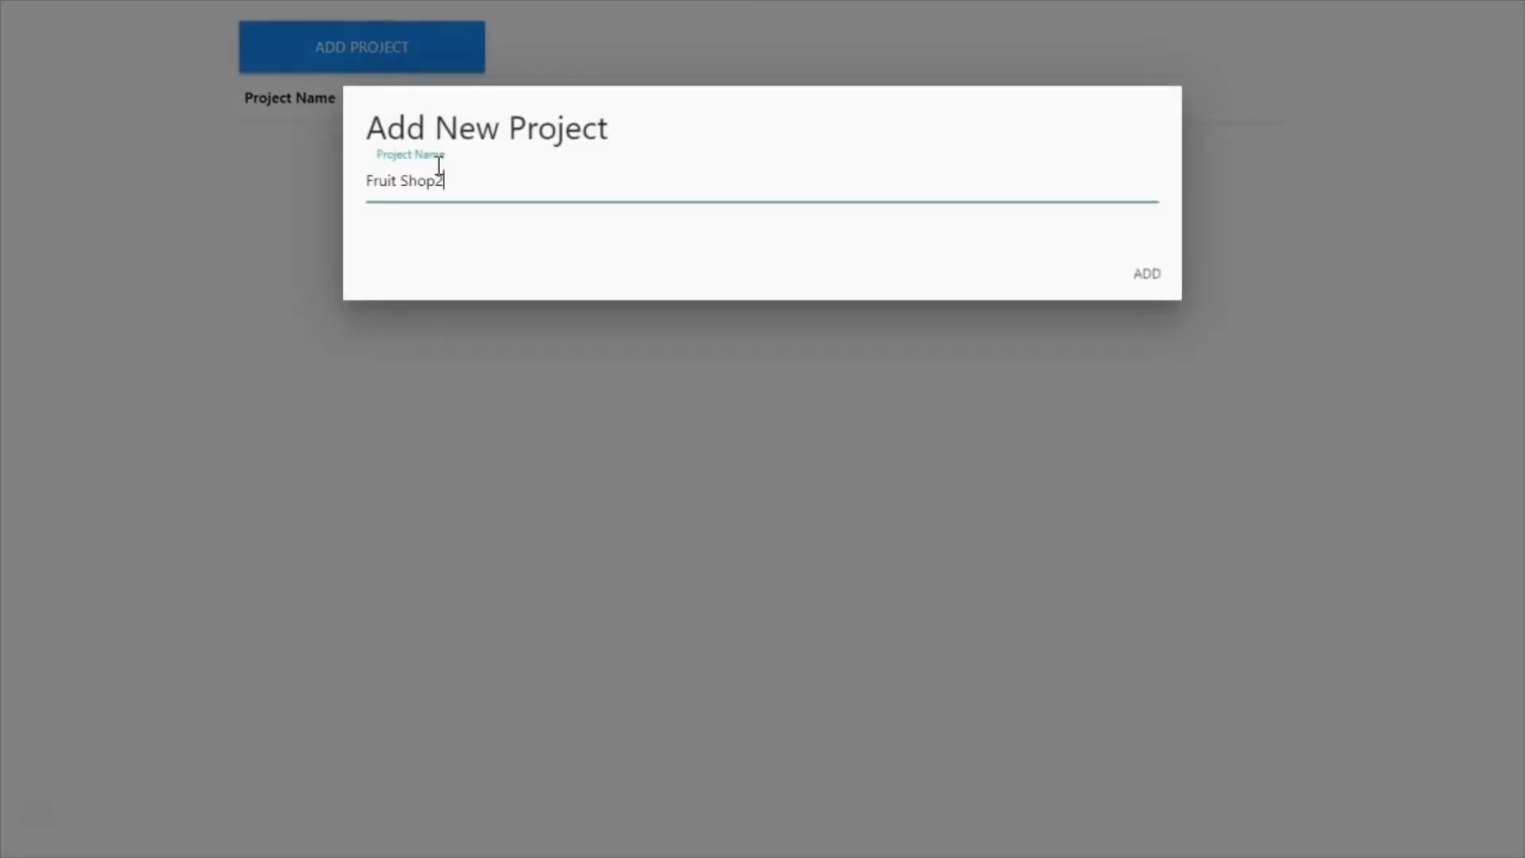
pyautogui.click(1179, 288)
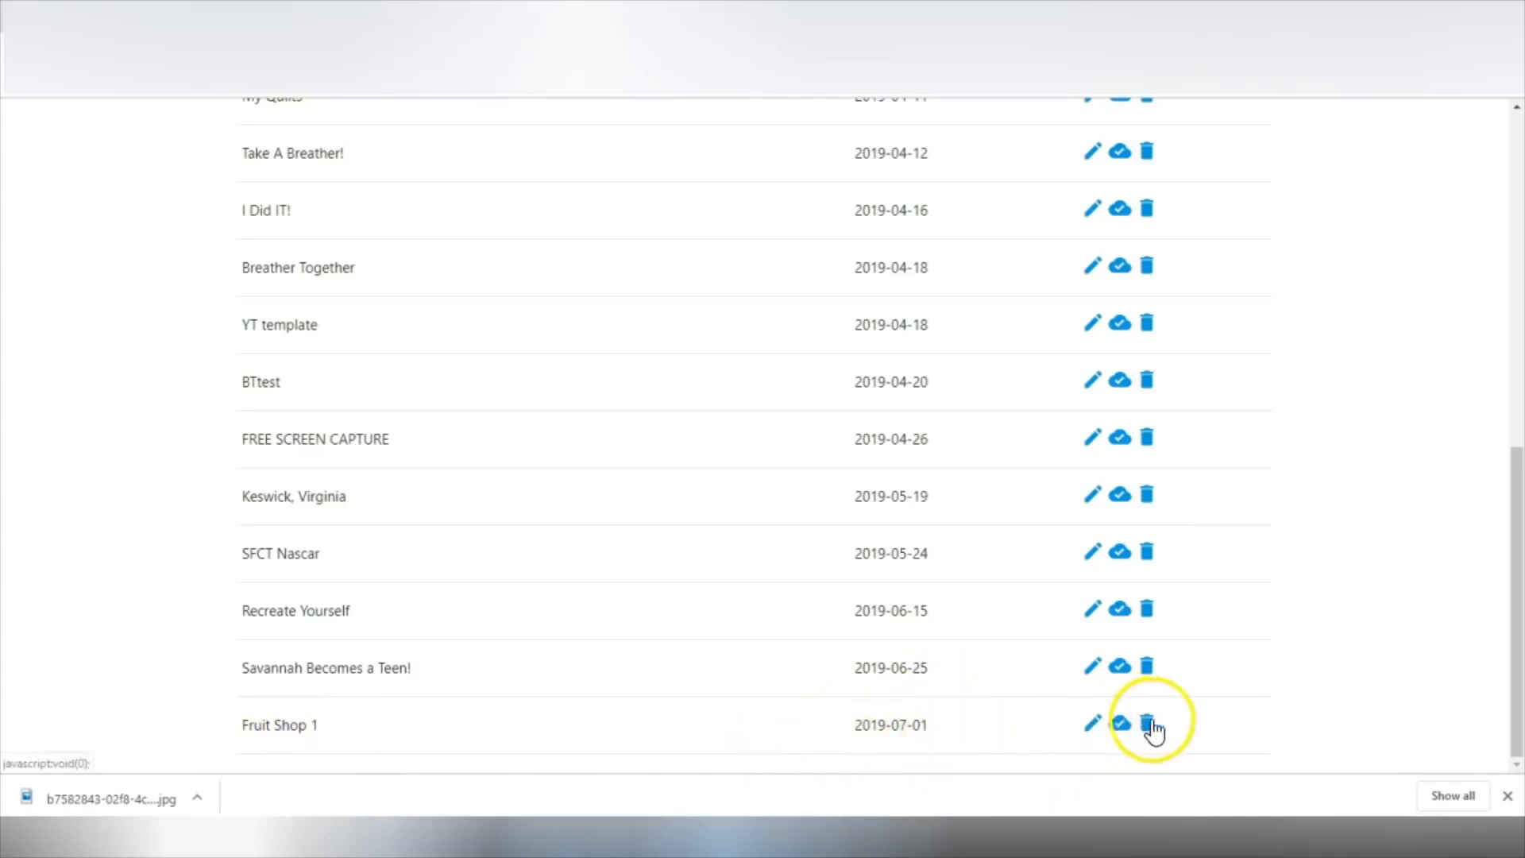
pyautogui.moveTo(1517, 606); pyautogui.dragTo(1517, 266)
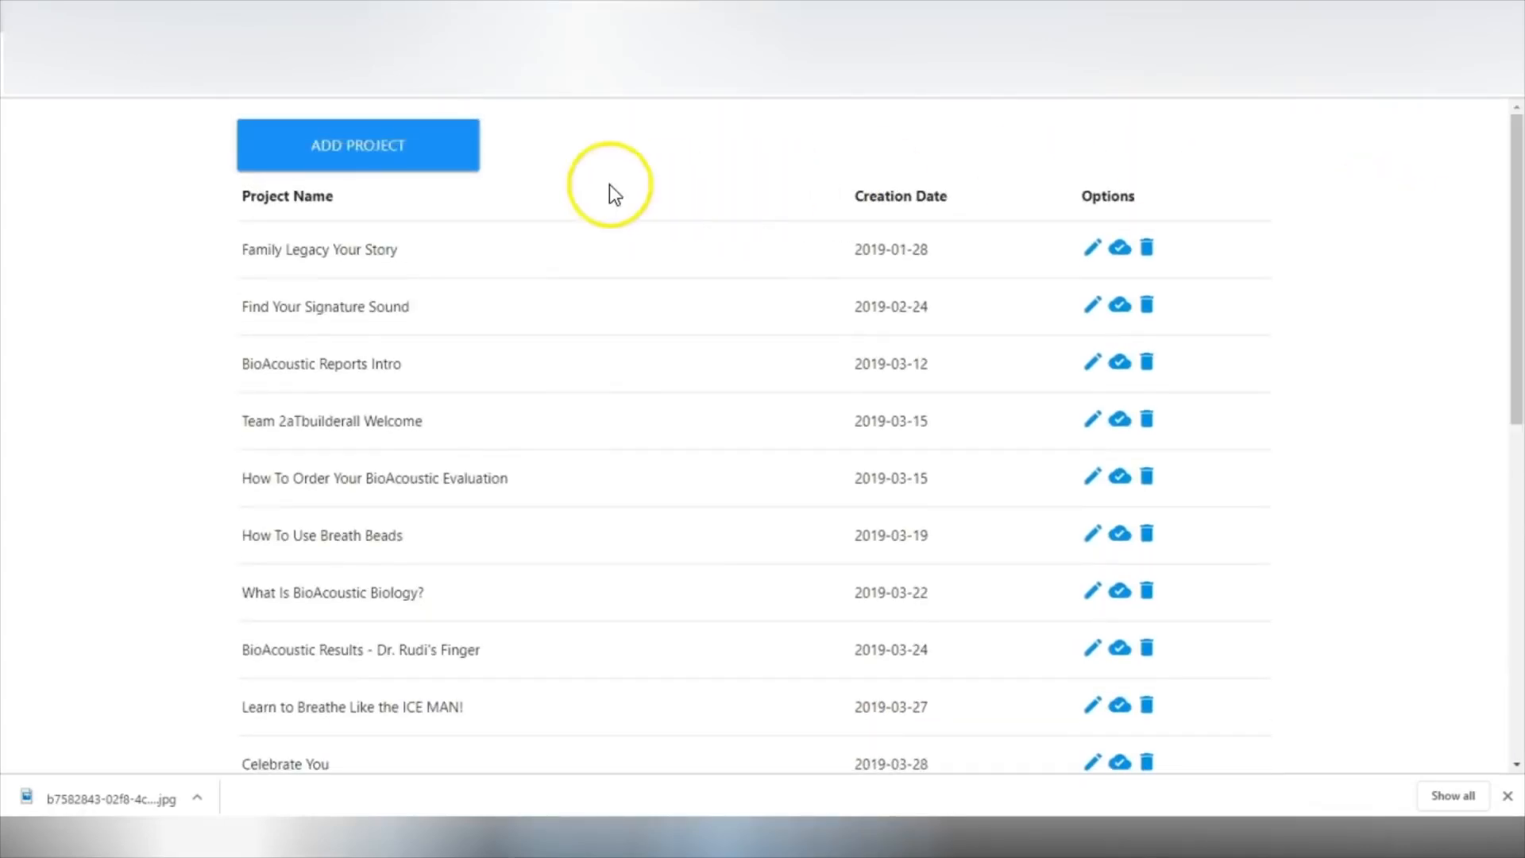
pyautogui.click(392, 143)
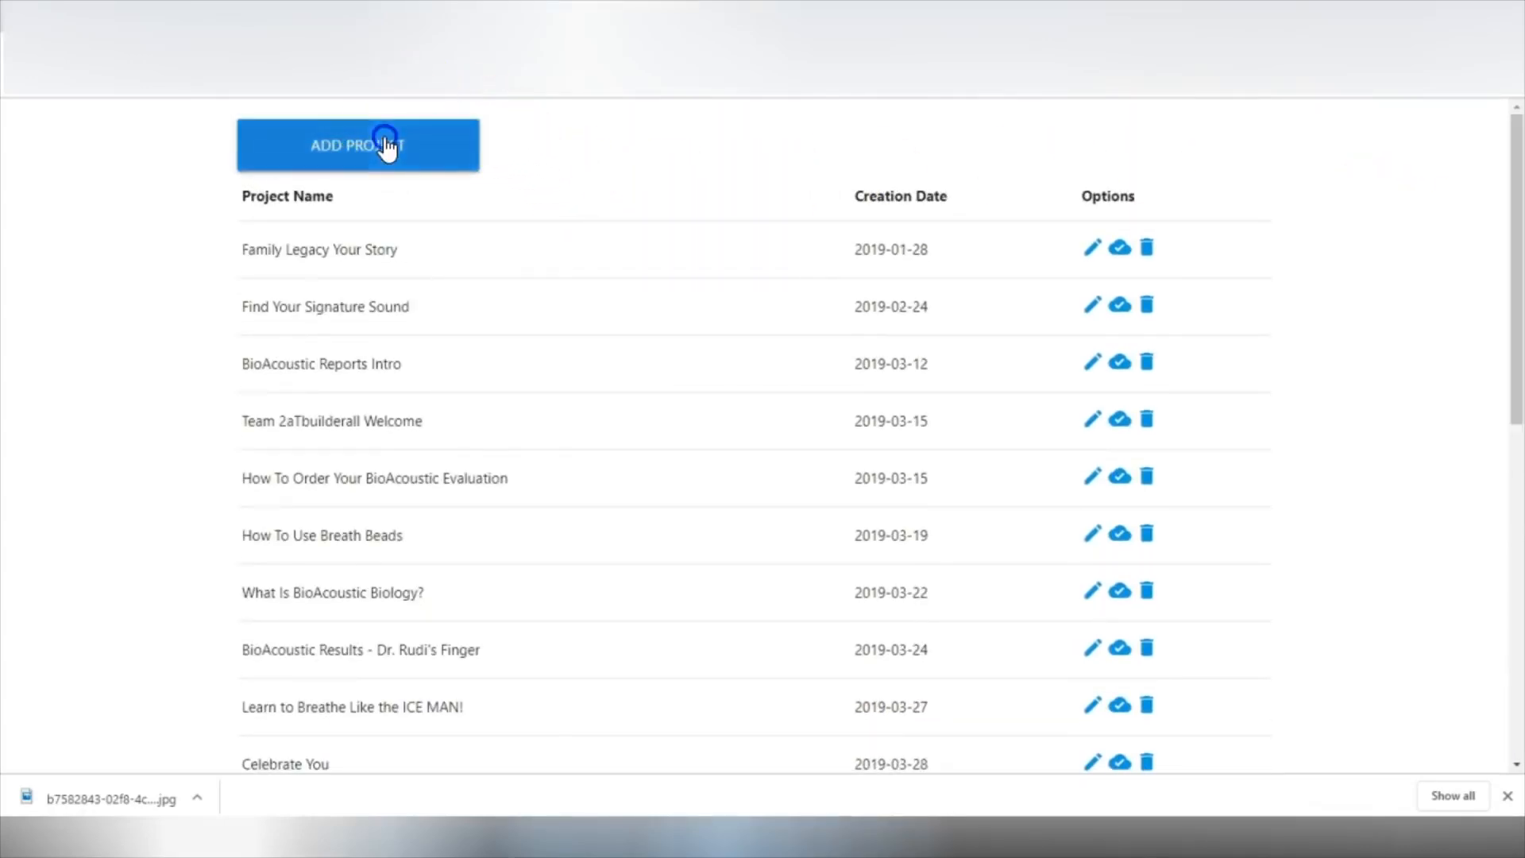
pyautogui.write('Fruit Shop 2')
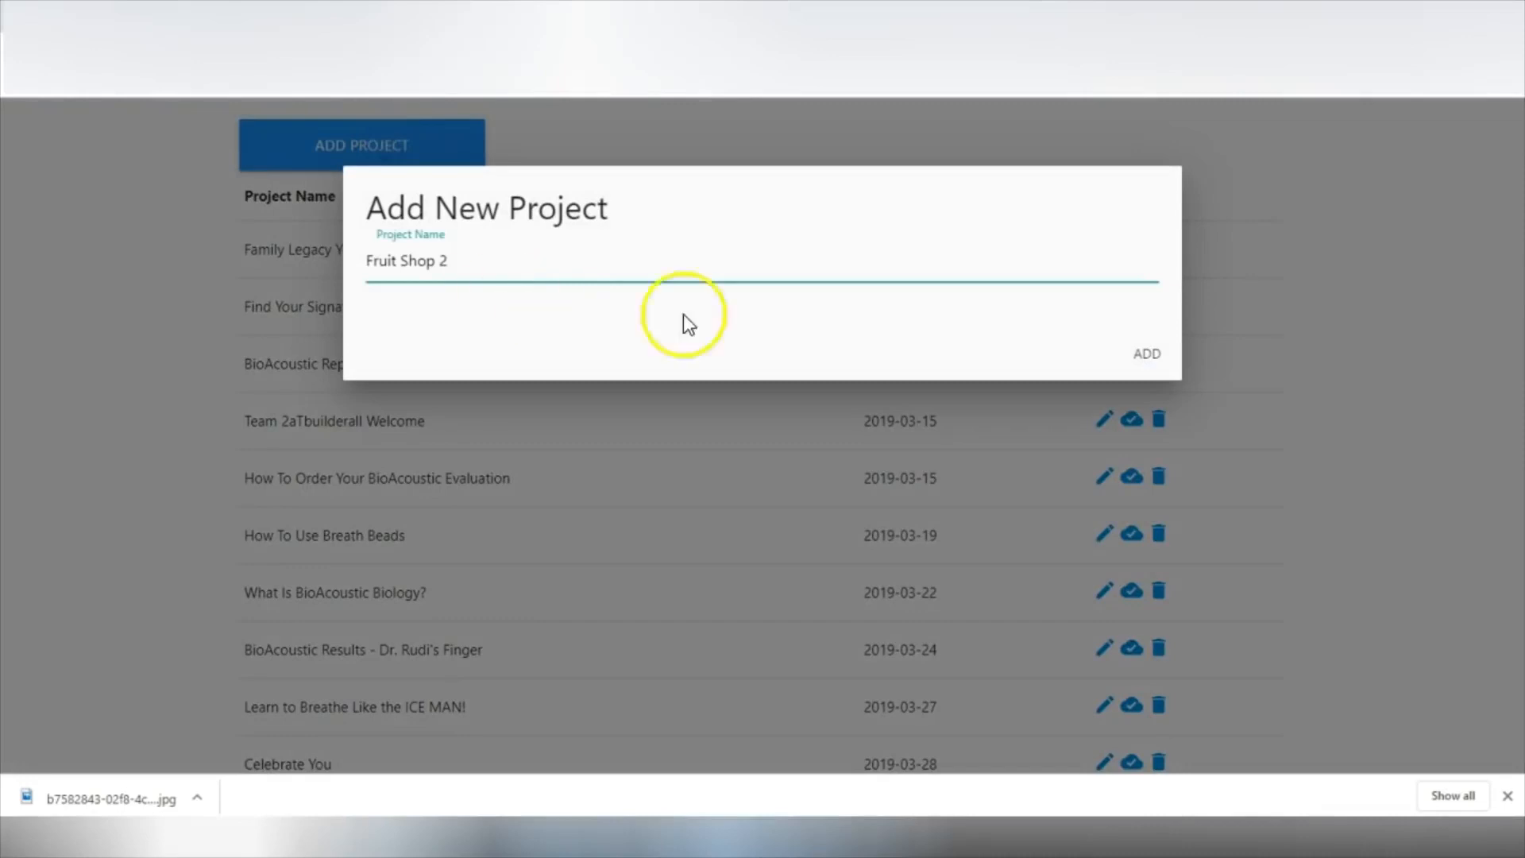
pyautogui.click(1146, 354)
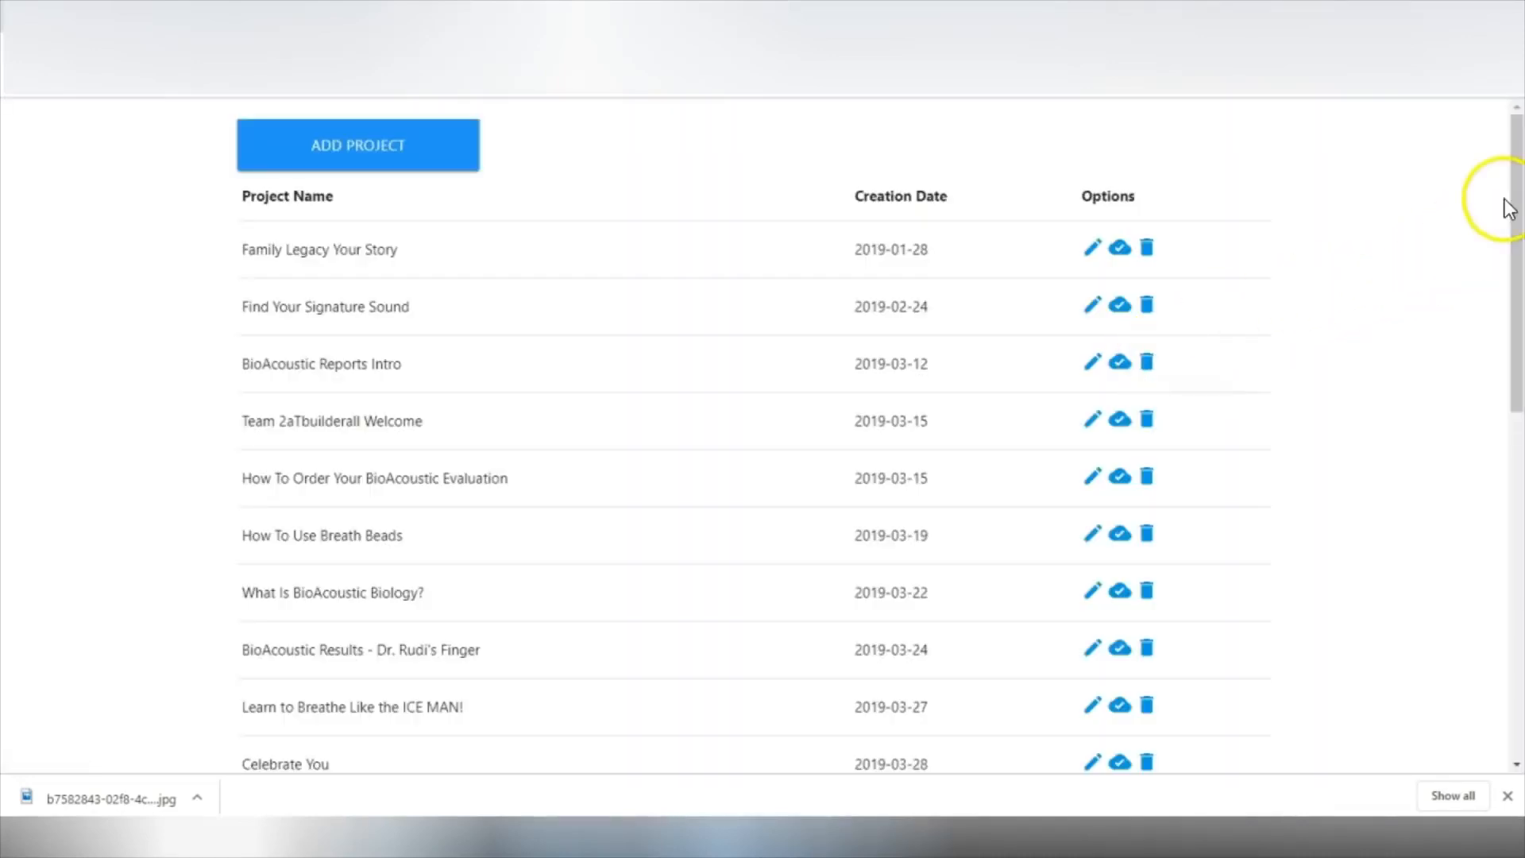
# Open the Fruit Shop 2 project for editing and load the video file "Fruit - 17622" into it
pyautogui.moveTo(1510, 209); pyautogui.dragTo(1518, 613)
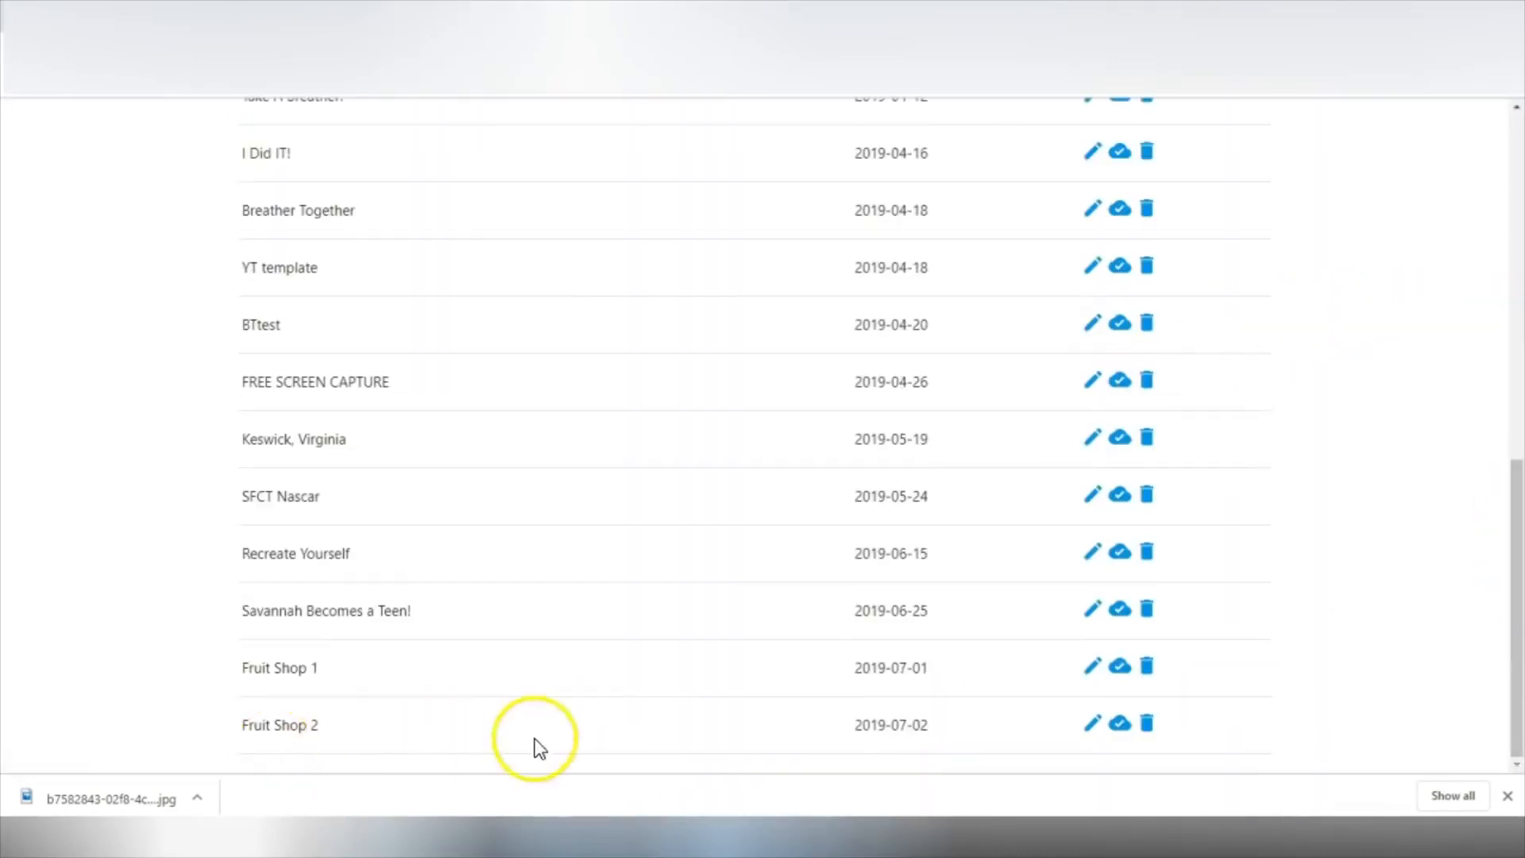
pyautogui.click(1094, 725)
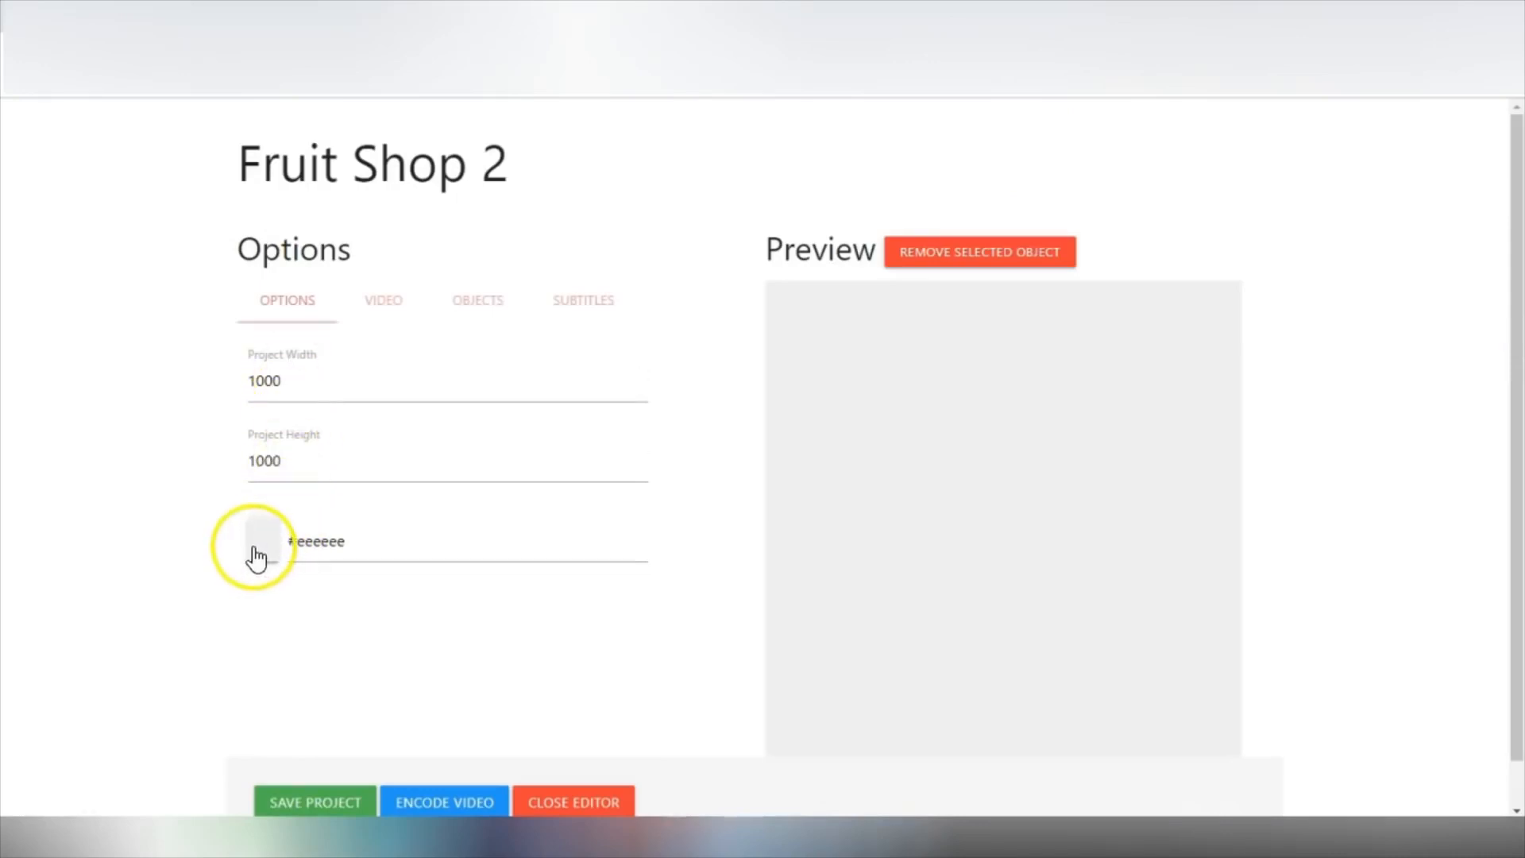
pyautogui.click(378, 304)
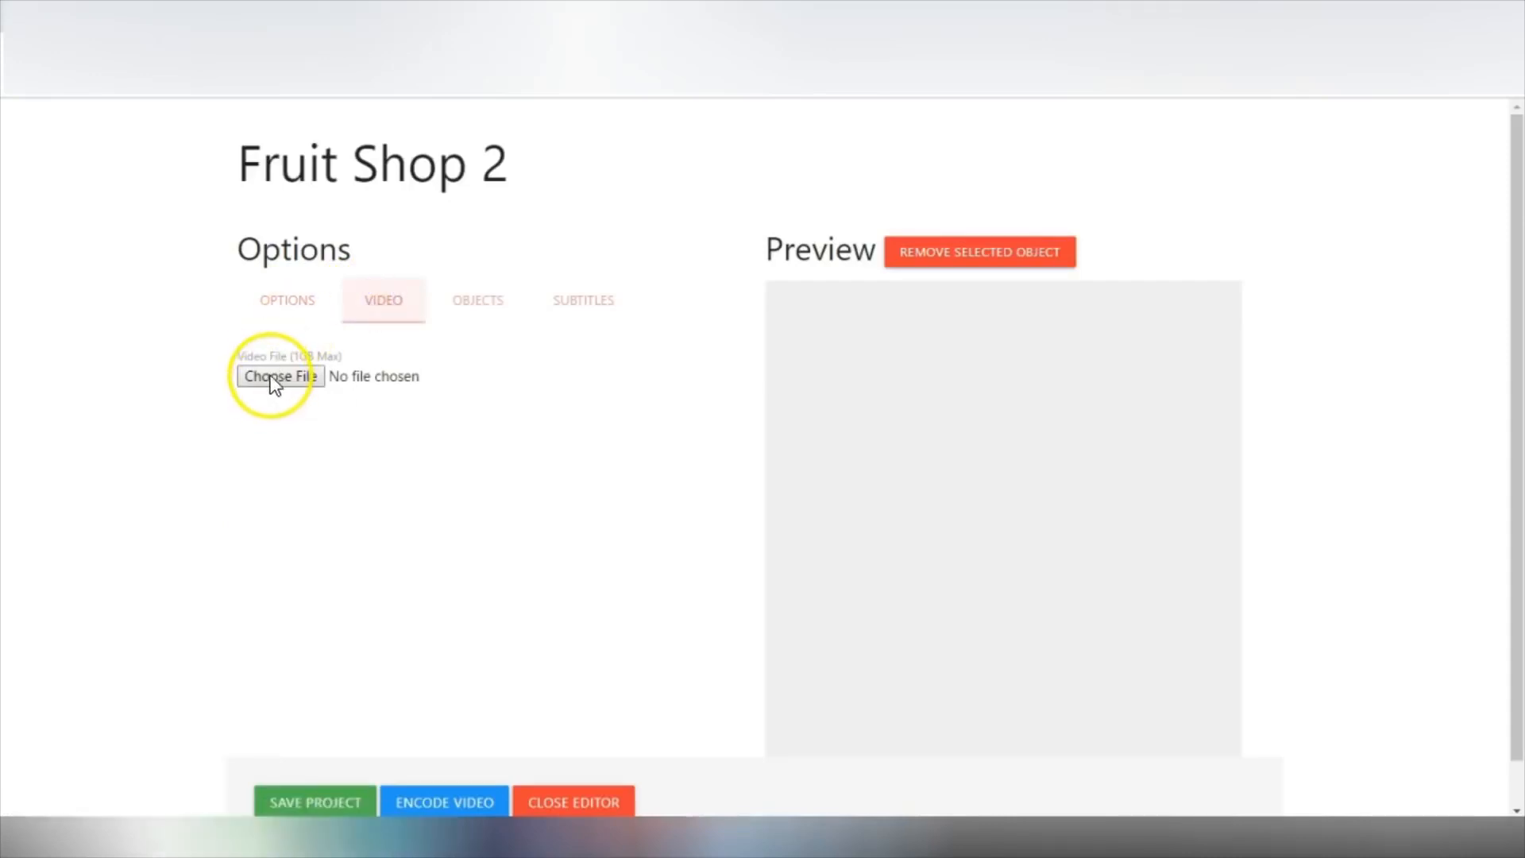
pyautogui.click(268, 370)
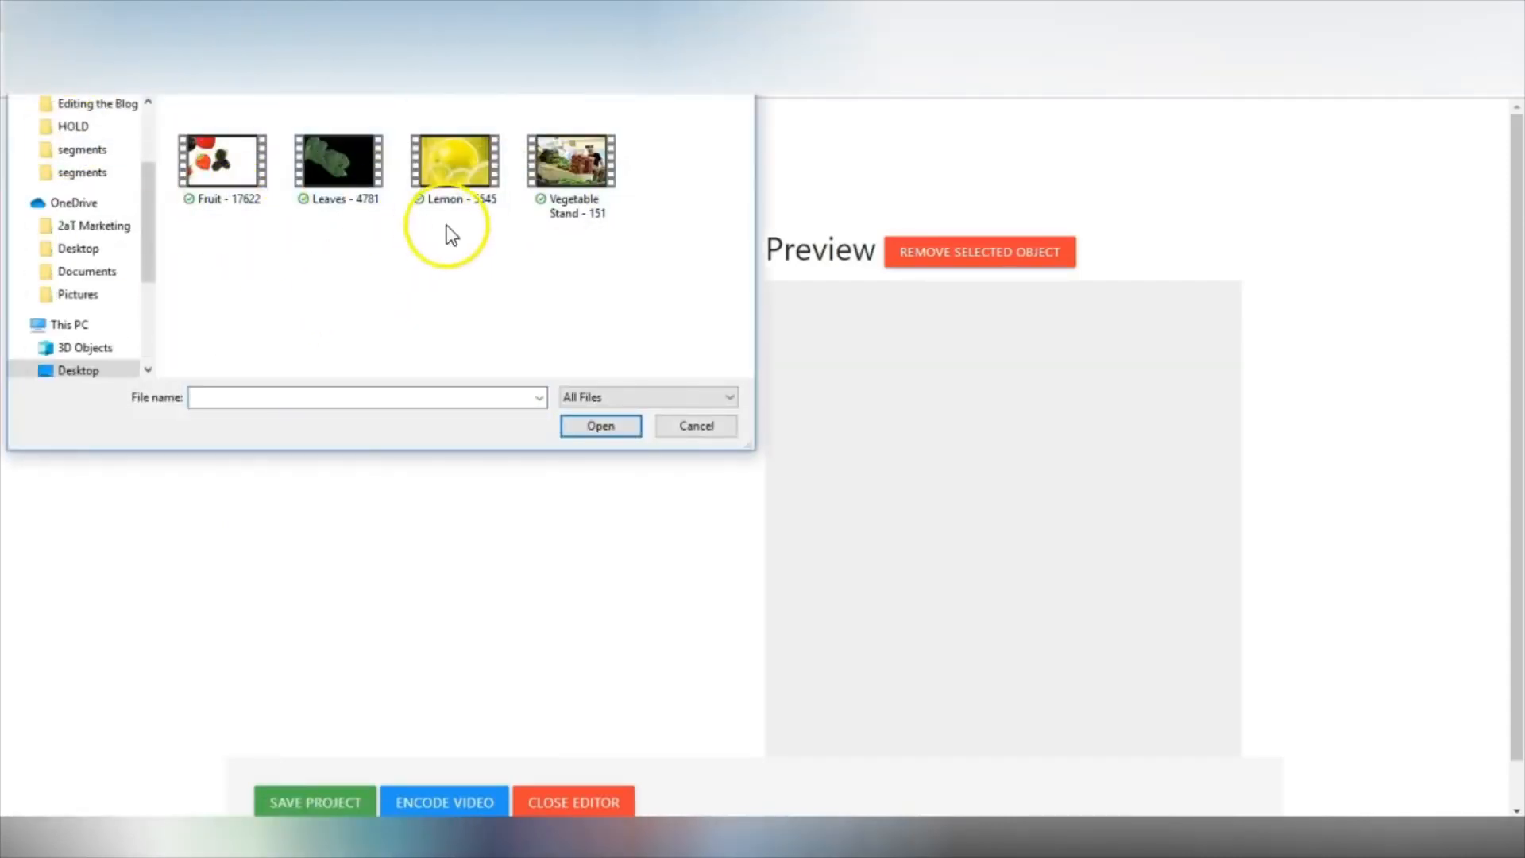
pyautogui.doubleClick(226, 160)
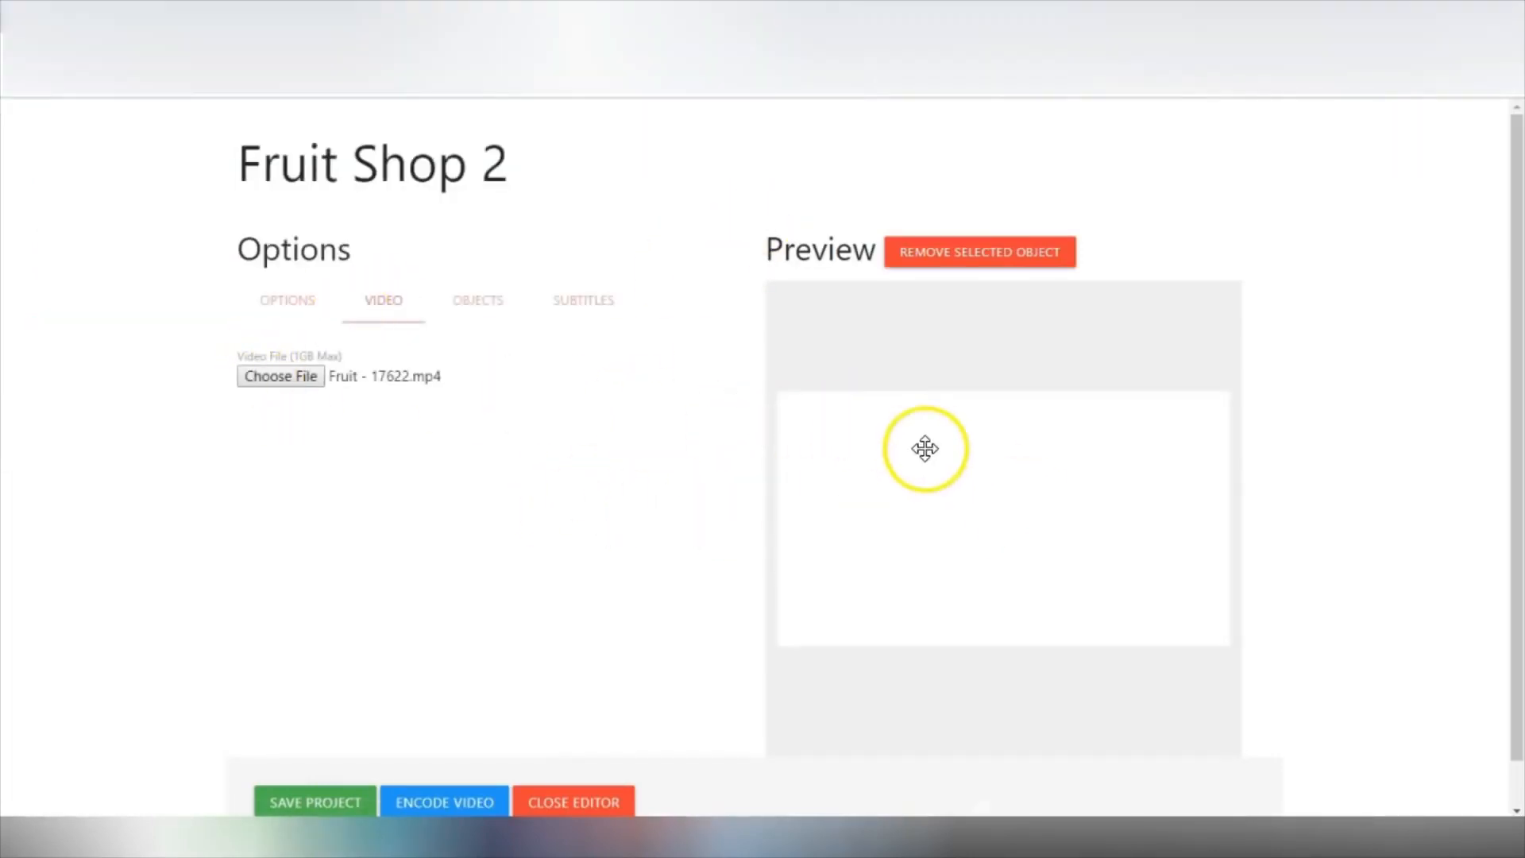
# Enlarge the fruit video to the full canvas width and move it to the top of the canvas
pyautogui.click(898, 484)
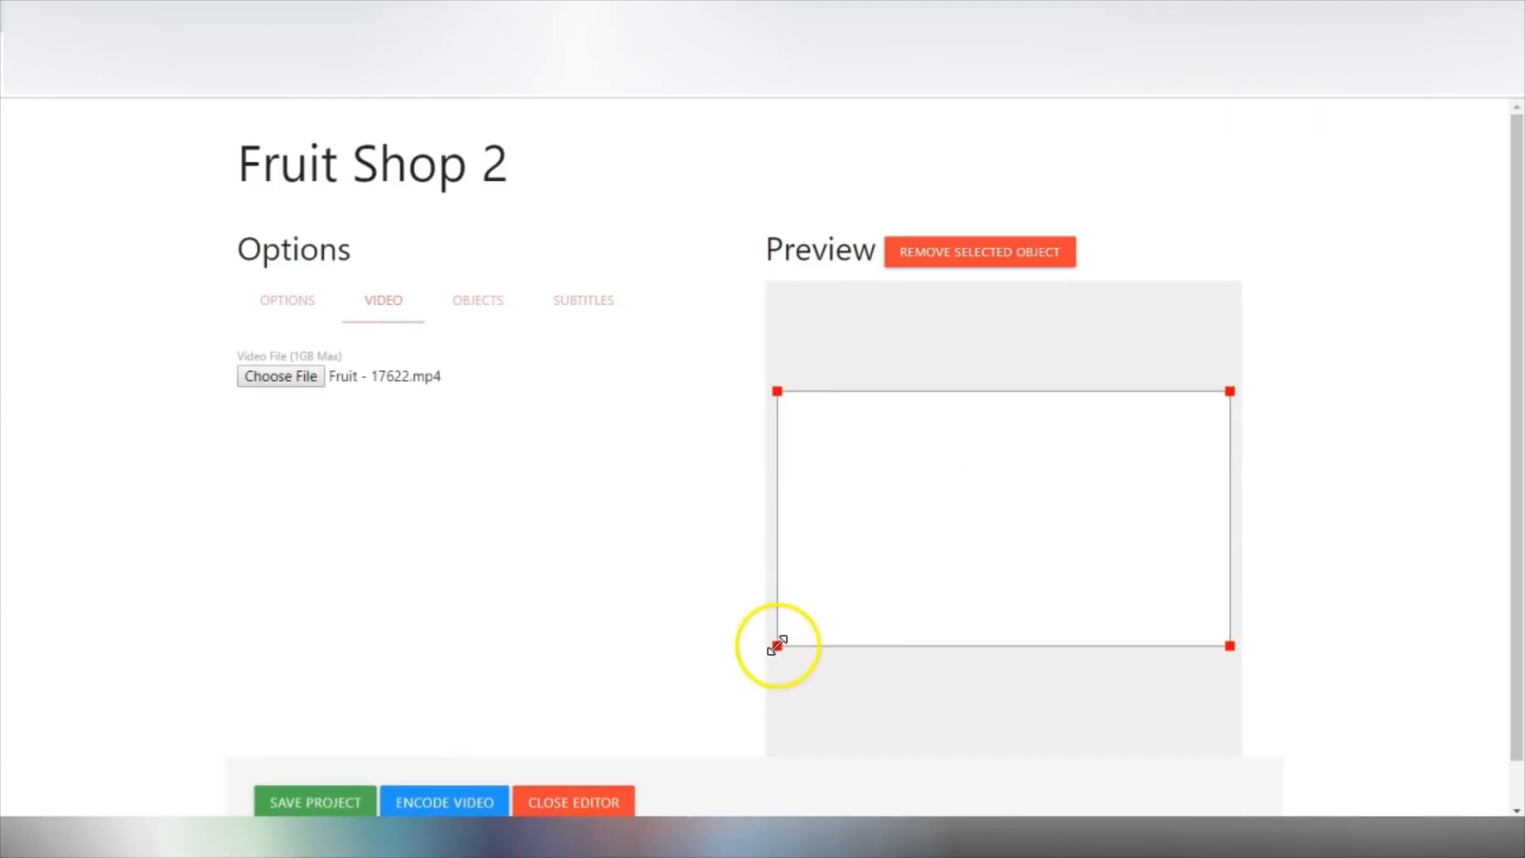
pyautogui.moveTo(776, 645); pyautogui.dragTo(761, 656)
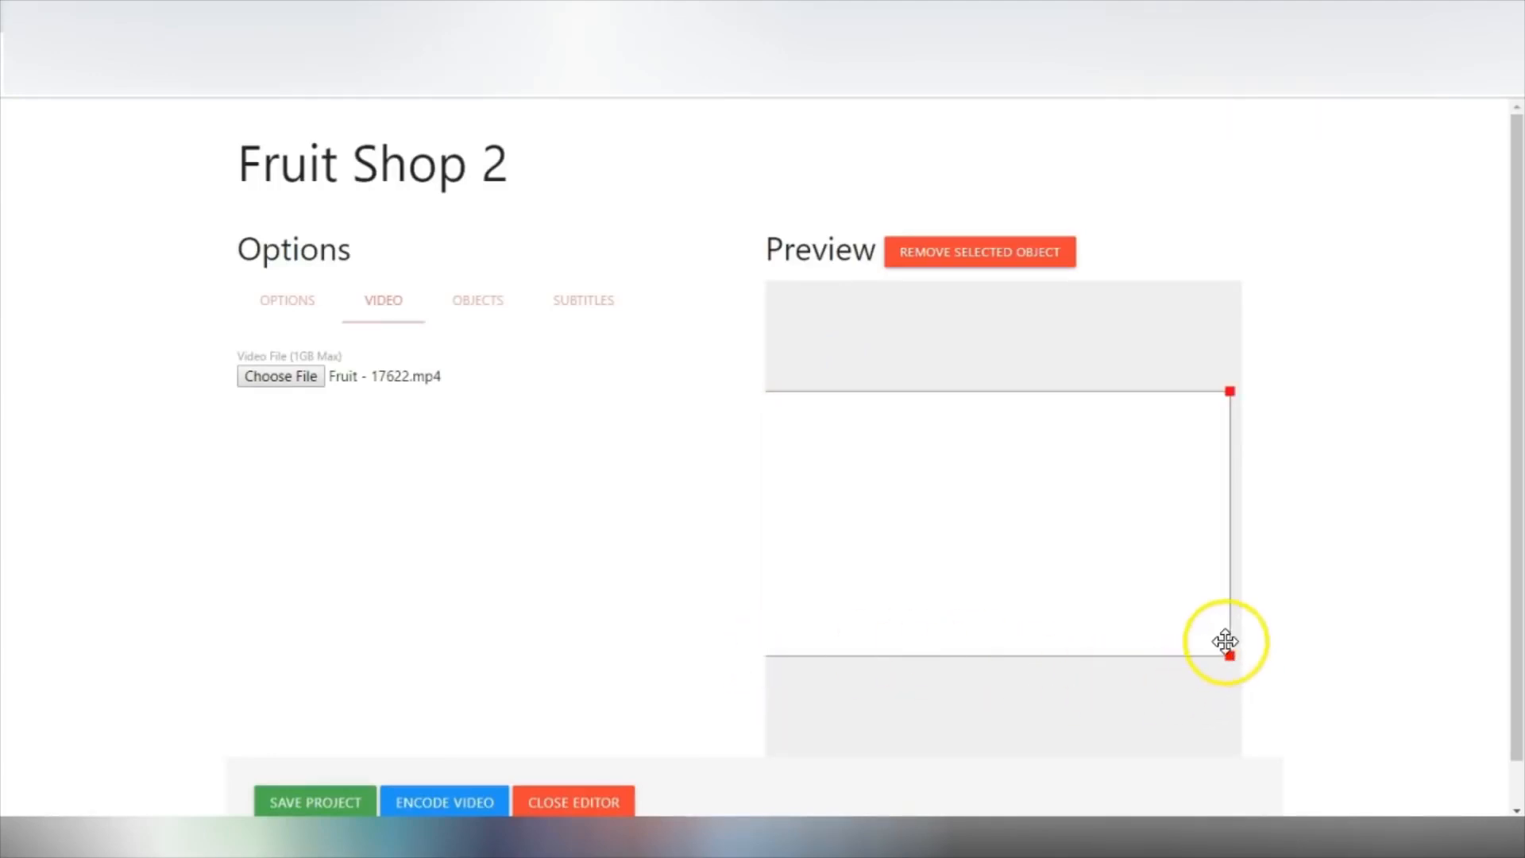
pyautogui.moveTo(1229, 656); pyautogui.dragTo(1239, 666)
pyautogui.scroll(-1, 974, 487)
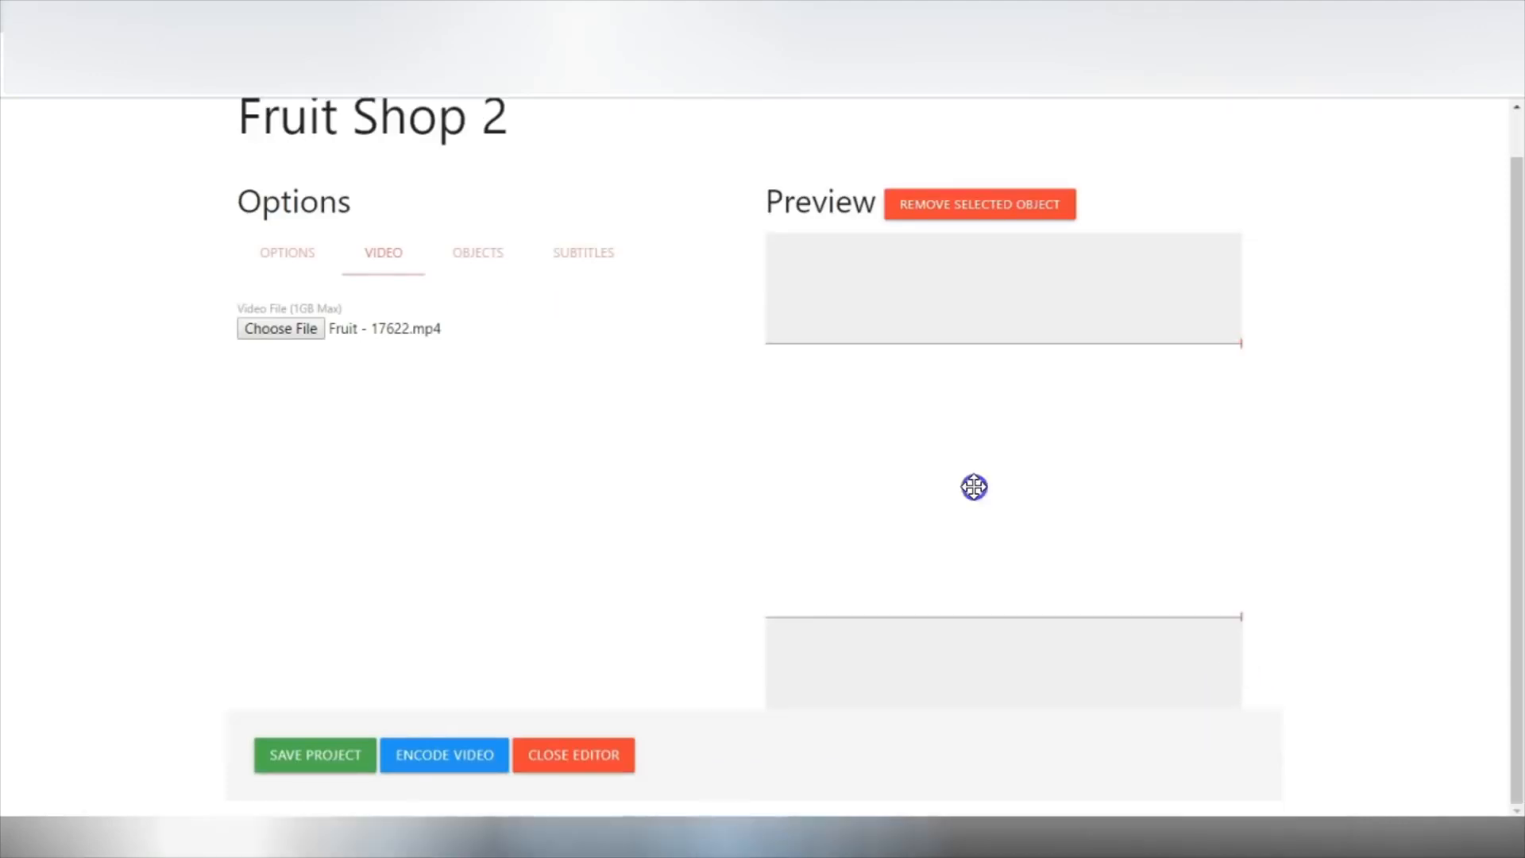
pyautogui.moveTo(971, 491); pyautogui.dragTo(969, 409)
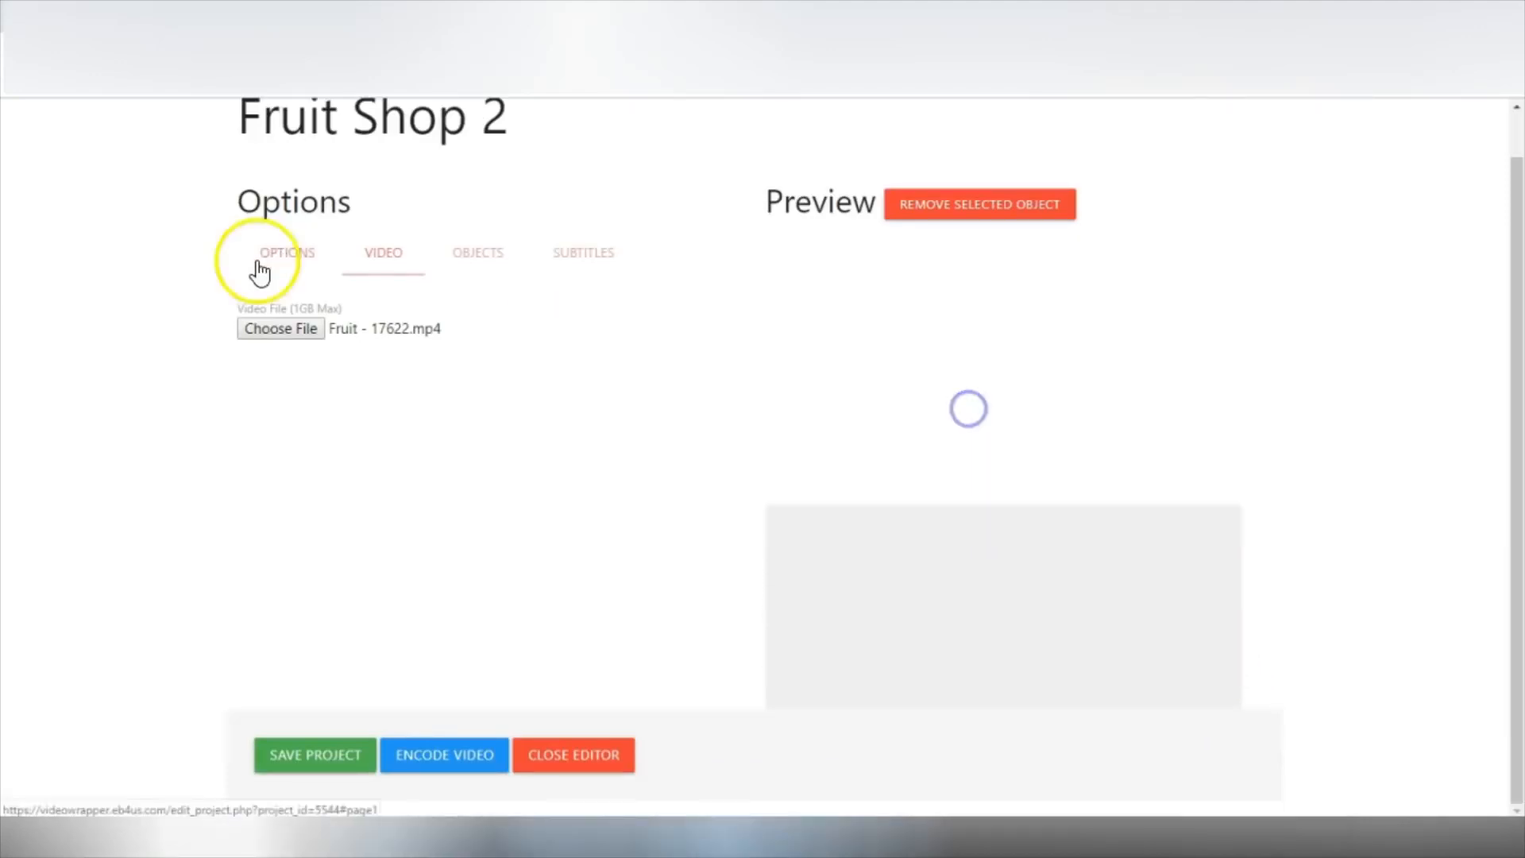
# Add the image file 596725 from the computer to the project
pyautogui.click(477, 257)
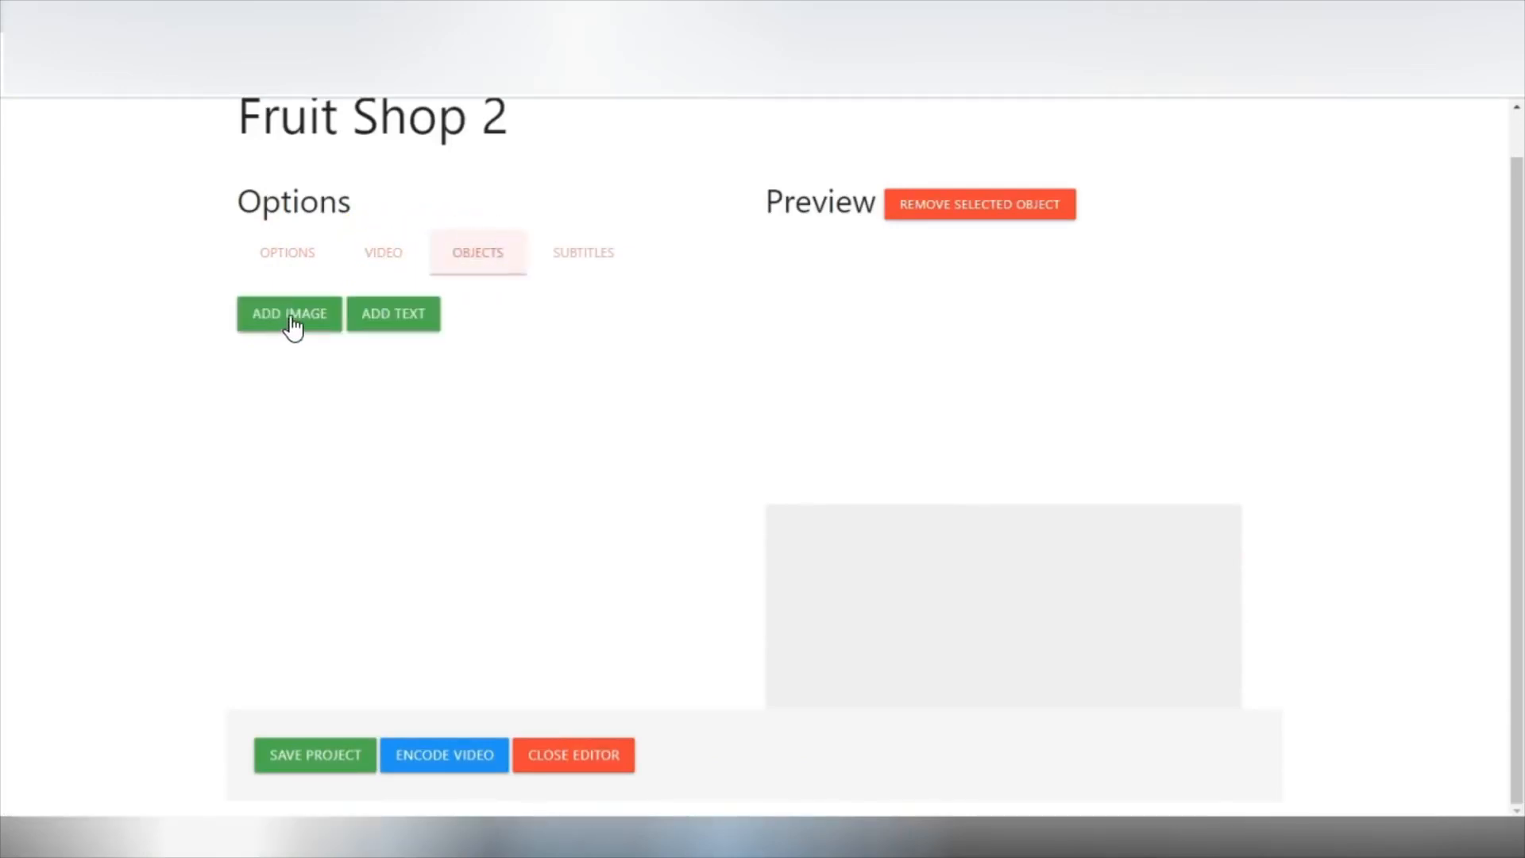
pyautogui.click(293, 317)
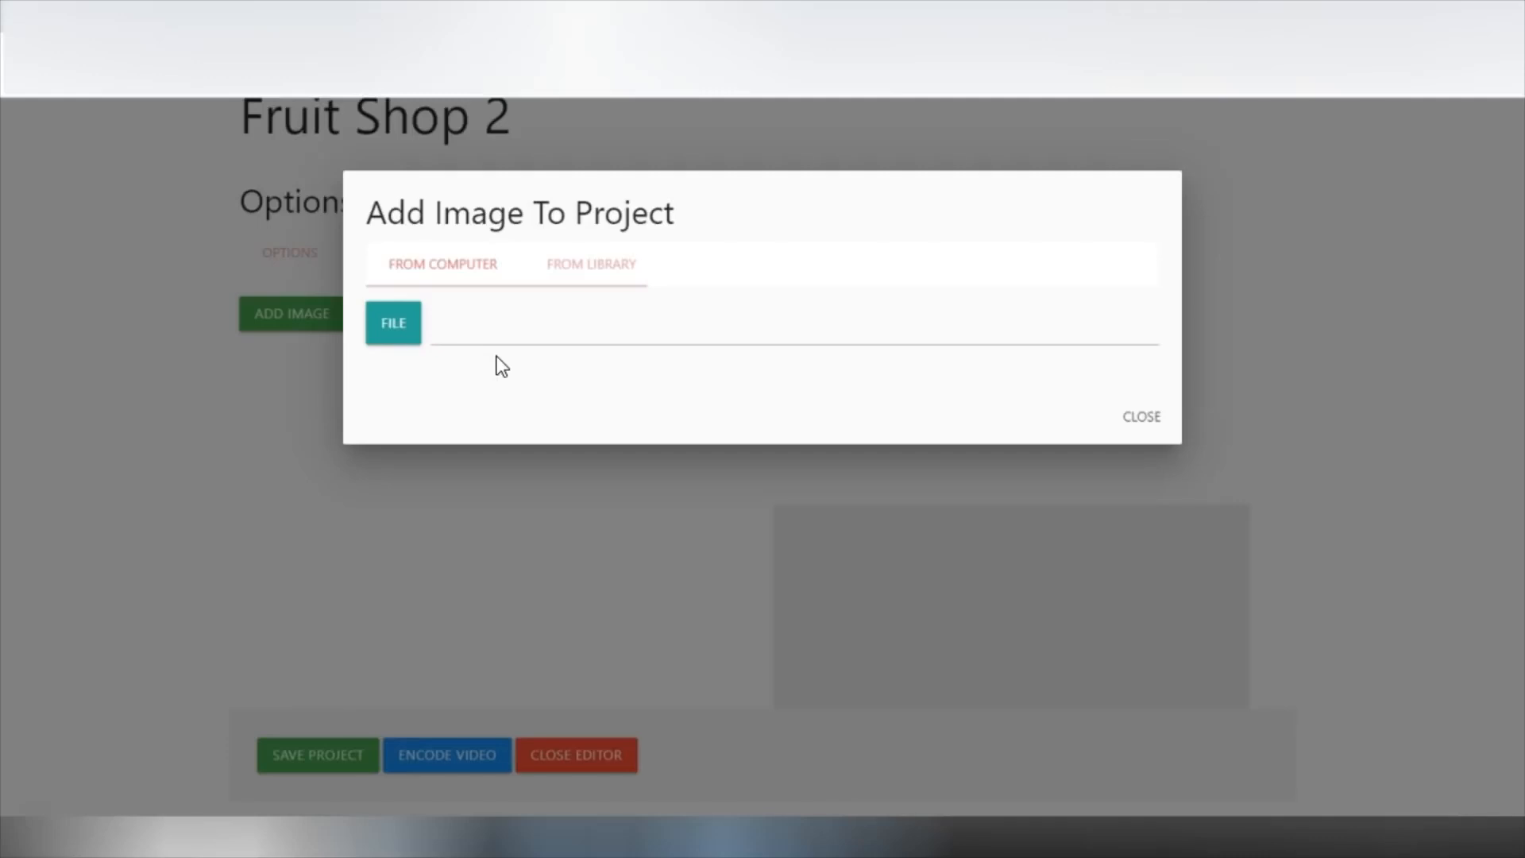
pyautogui.click(607, 271)
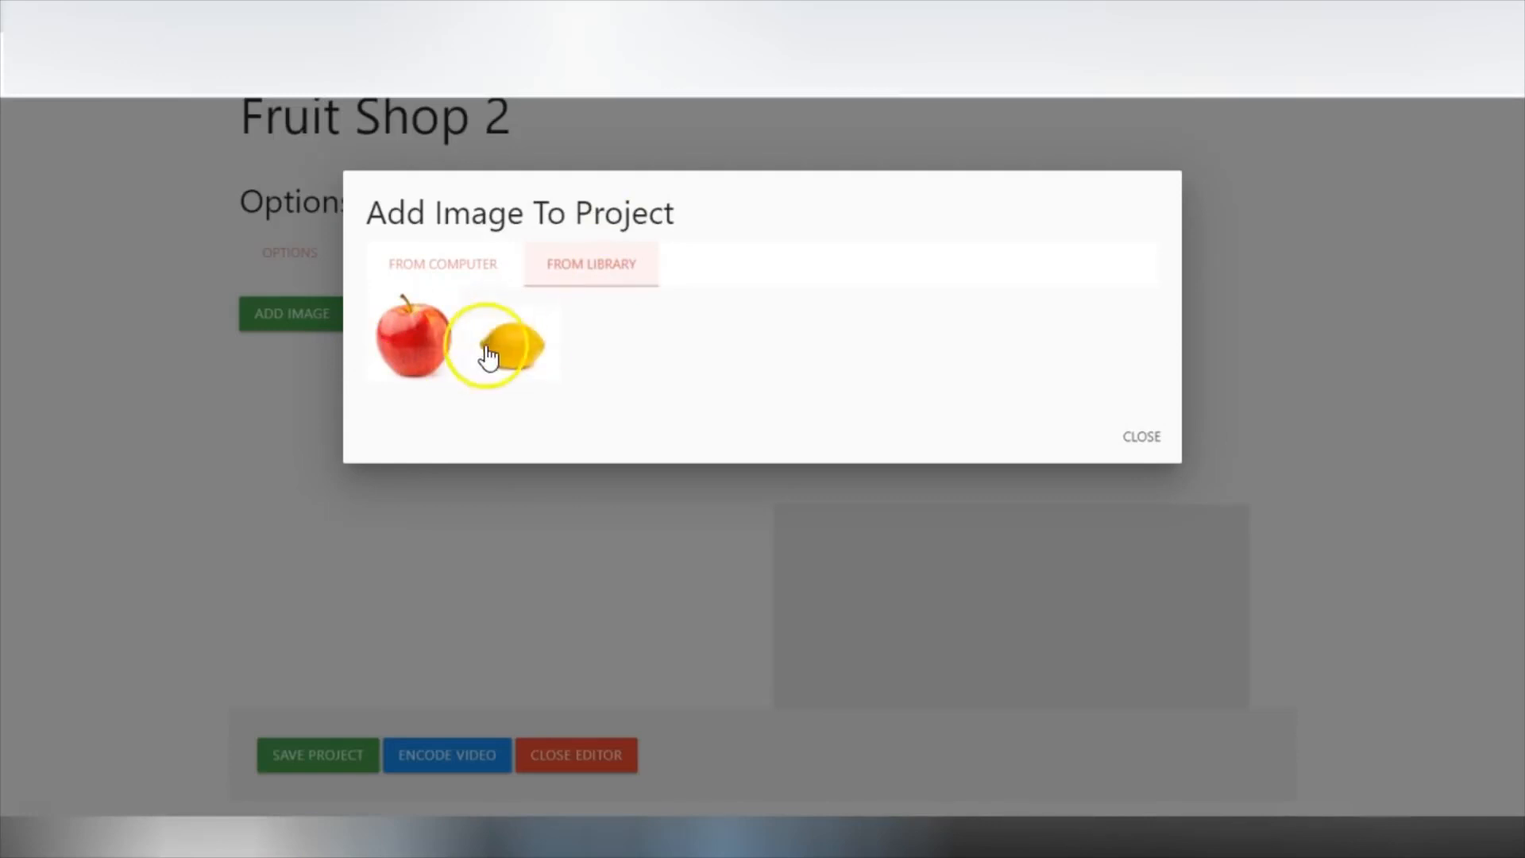
pyautogui.click(451, 262)
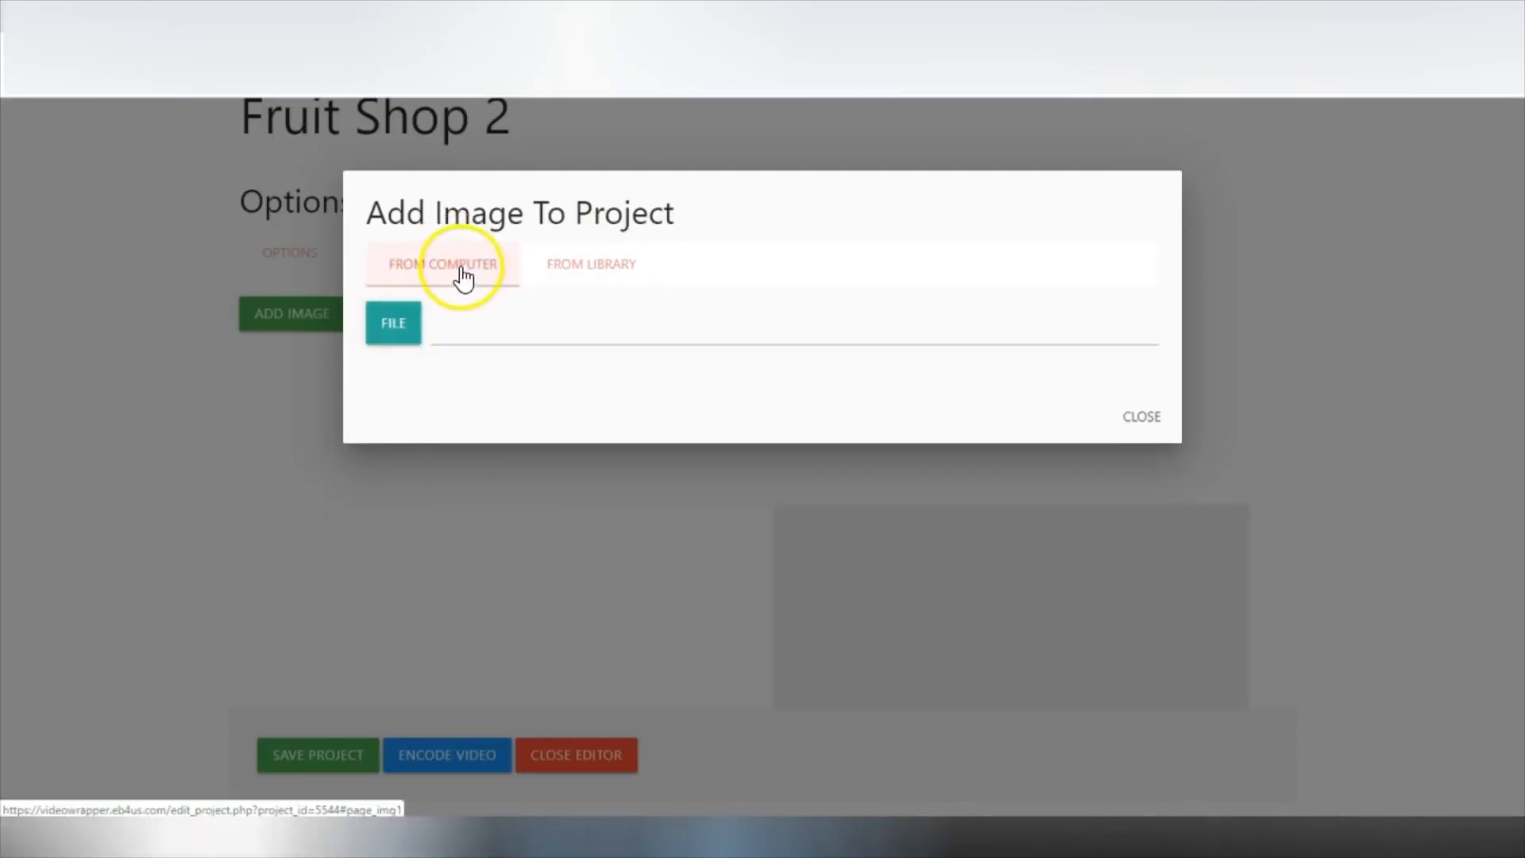
pyautogui.click(393, 332)
pyautogui.click(393, 326)
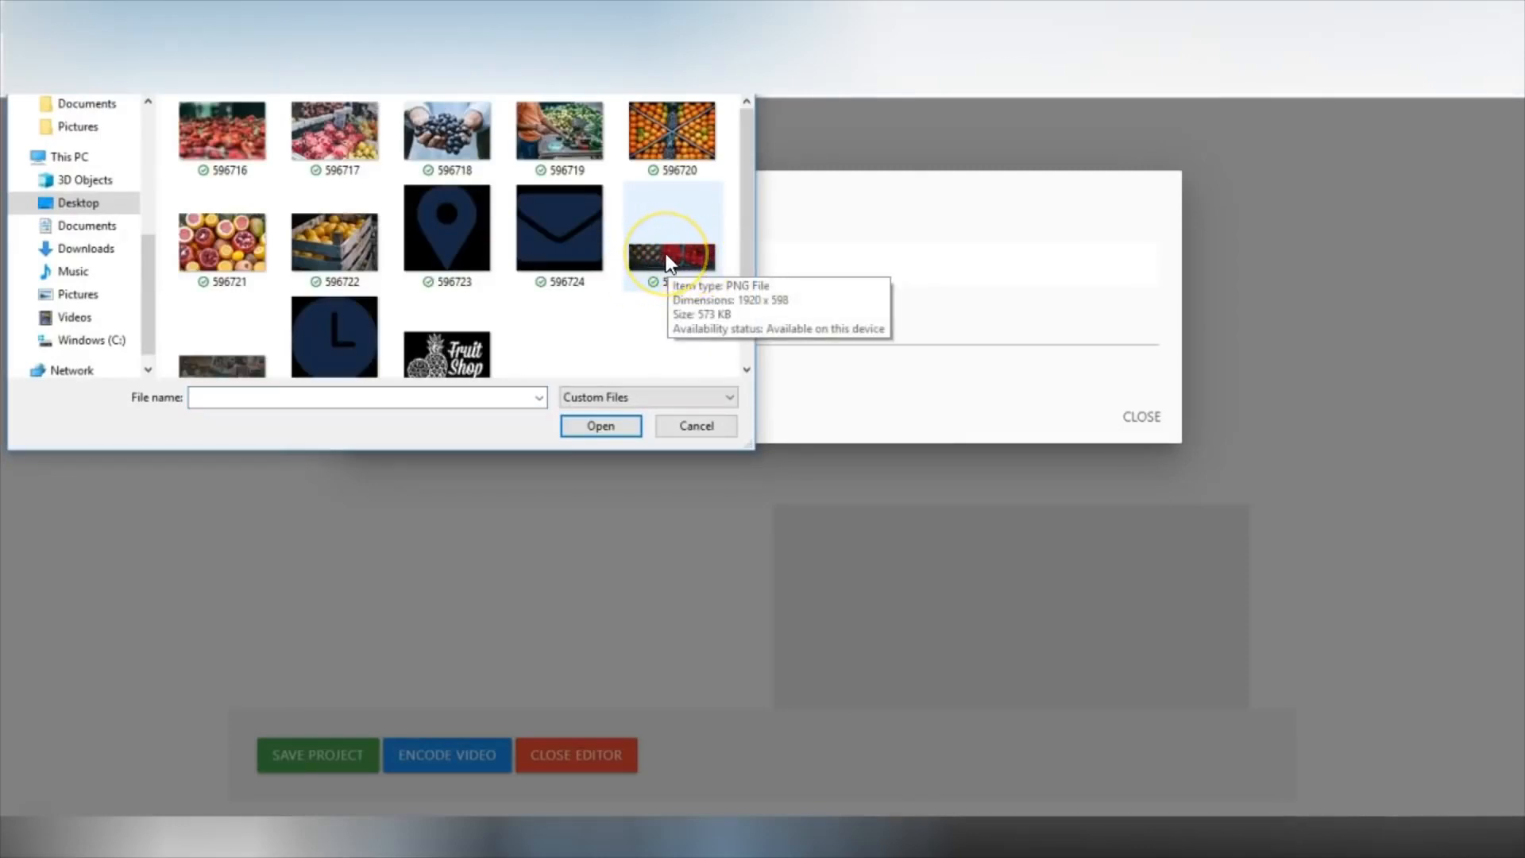
pyautogui.click(665, 254)
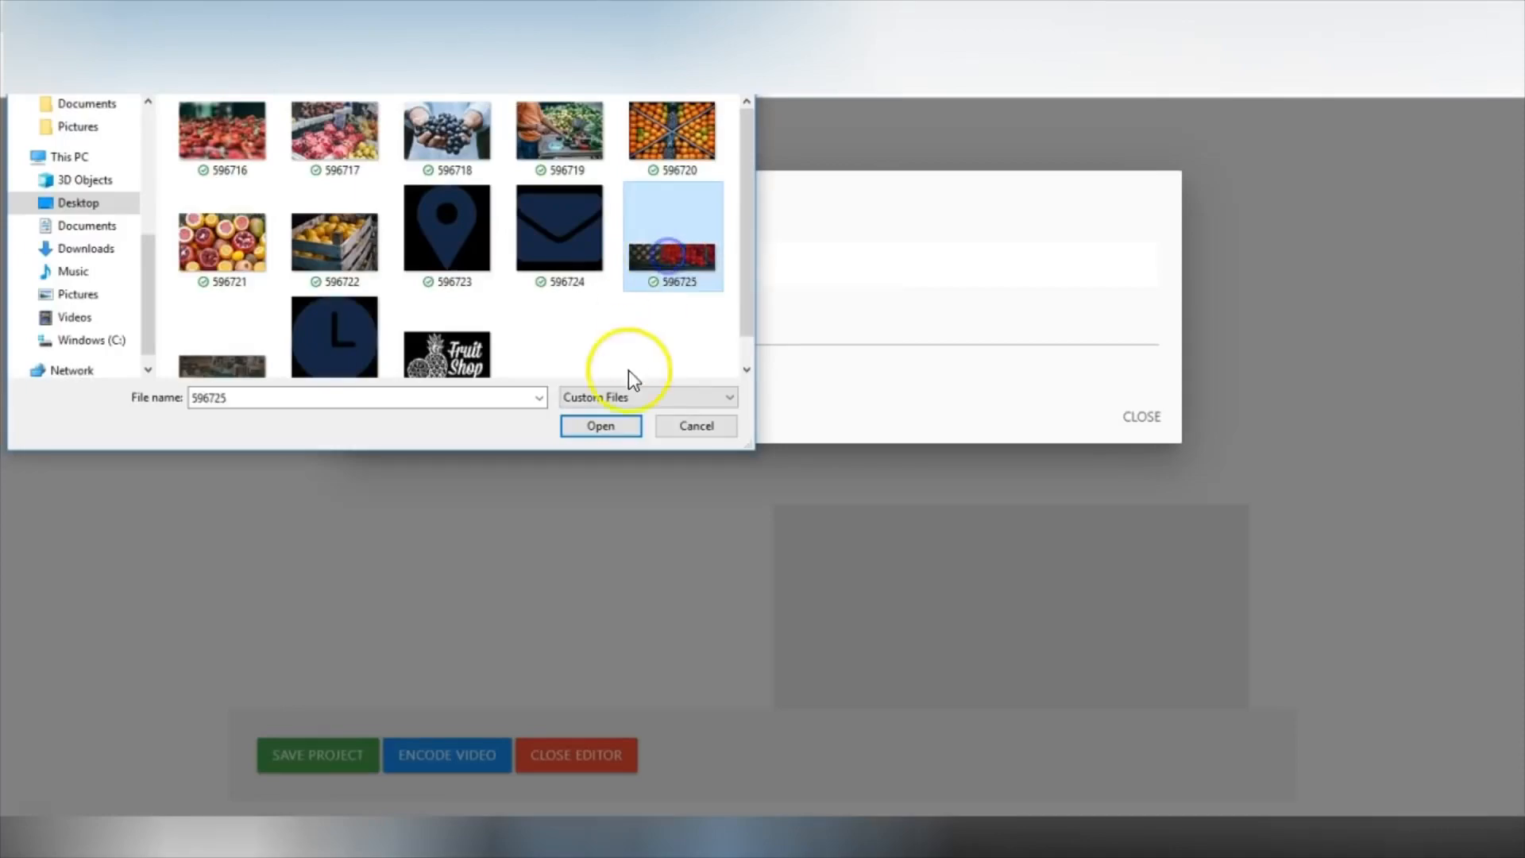
pyautogui.click(600, 426)
# Scale down the raspberry image and position it across the full canvas width so it fills the area below the video
pyautogui.moveTo(854, 434); pyautogui.dragTo(935, 441)
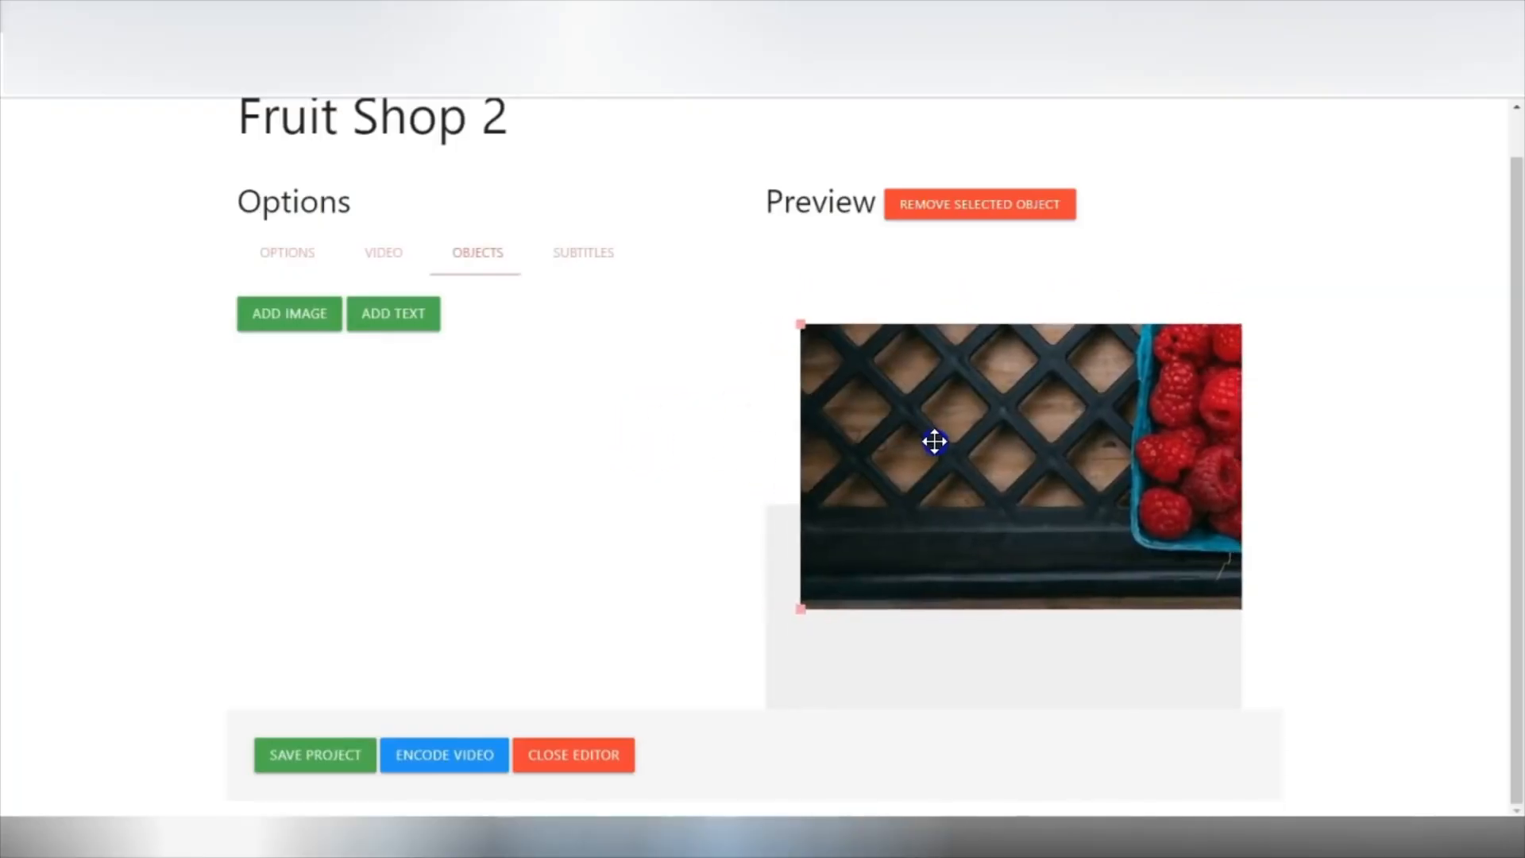
pyautogui.moveTo(803, 325); pyautogui.dragTo(1095, 414)
pyautogui.moveTo(1174, 467); pyautogui.dragTo(872, 487)
pyautogui.moveTo(792, 421); pyautogui.dragTo(1023, 515)
pyautogui.moveTo(1168, 537); pyautogui.dragTo(895, 553)
pyautogui.moveTo(1141, 625); pyautogui.dragTo(1244, 652)
pyautogui.moveTo(1097, 596)
pyautogui.mouseDown()
pyautogui.moveTo(1113, 613)
pyautogui.moveTo(1085, 608)
pyautogui.mouseUp()
pyautogui.moveTo(1176, 649); pyautogui.dragTo(1271, 684)
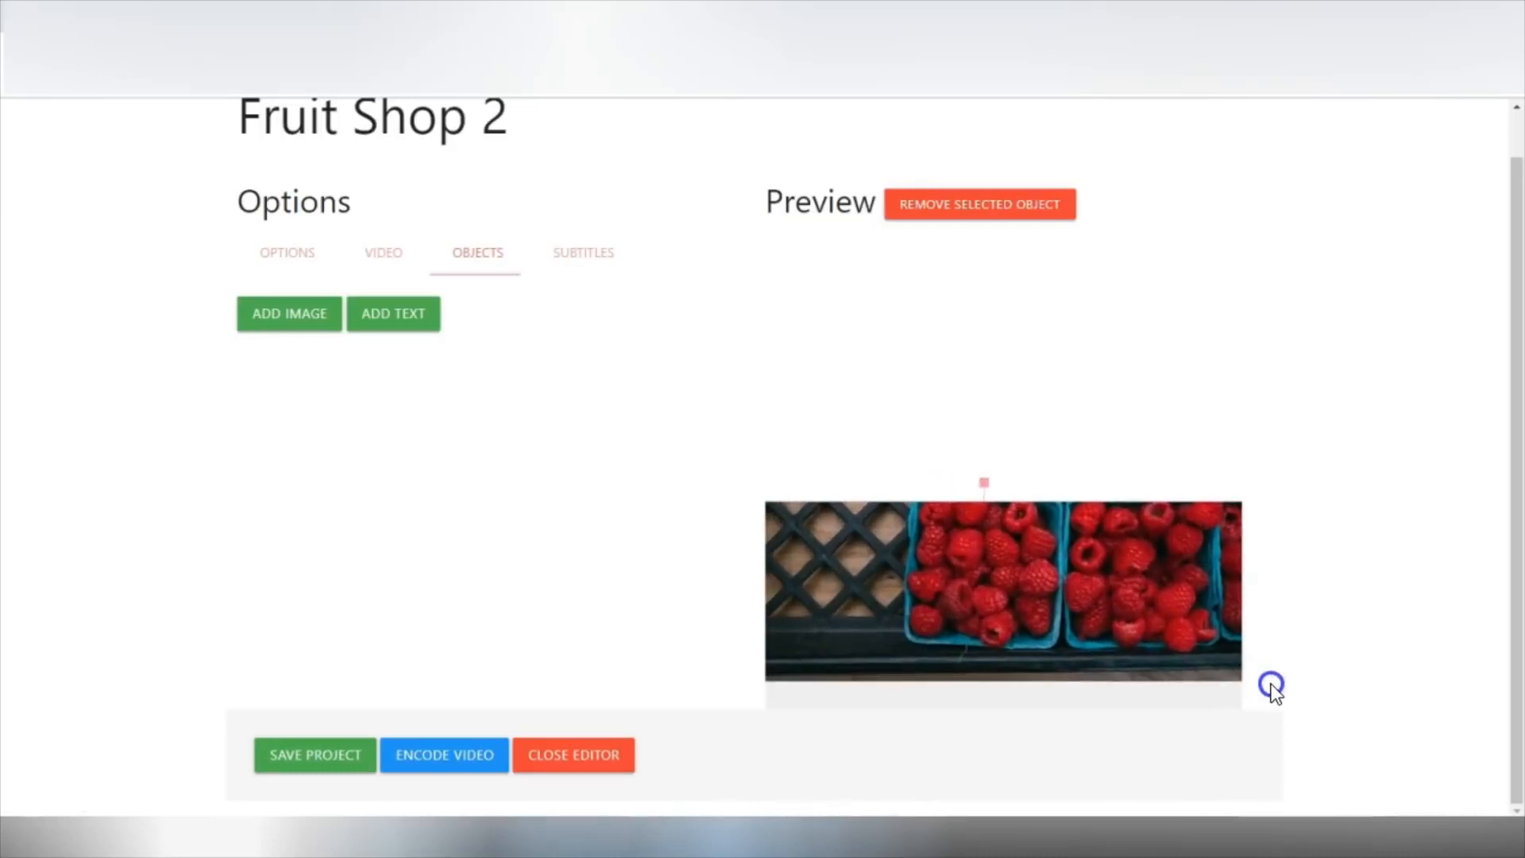
pyautogui.moveTo(1113, 603); pyautogui.dragTo(939, 604)
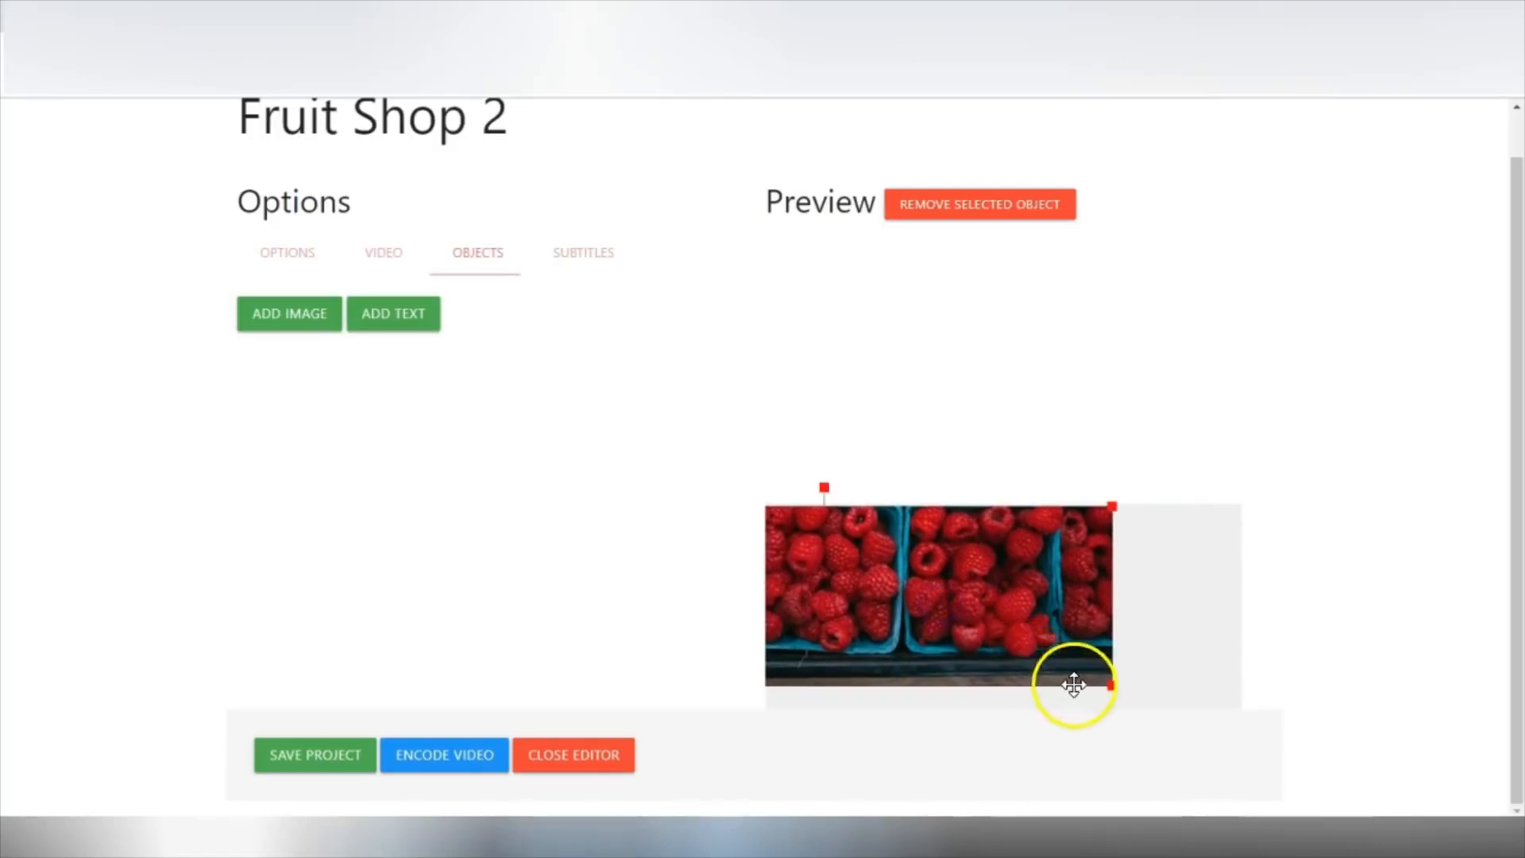
pyautogui.moveTo(1112, 683); pyautogui.dragTo(1243, 727)
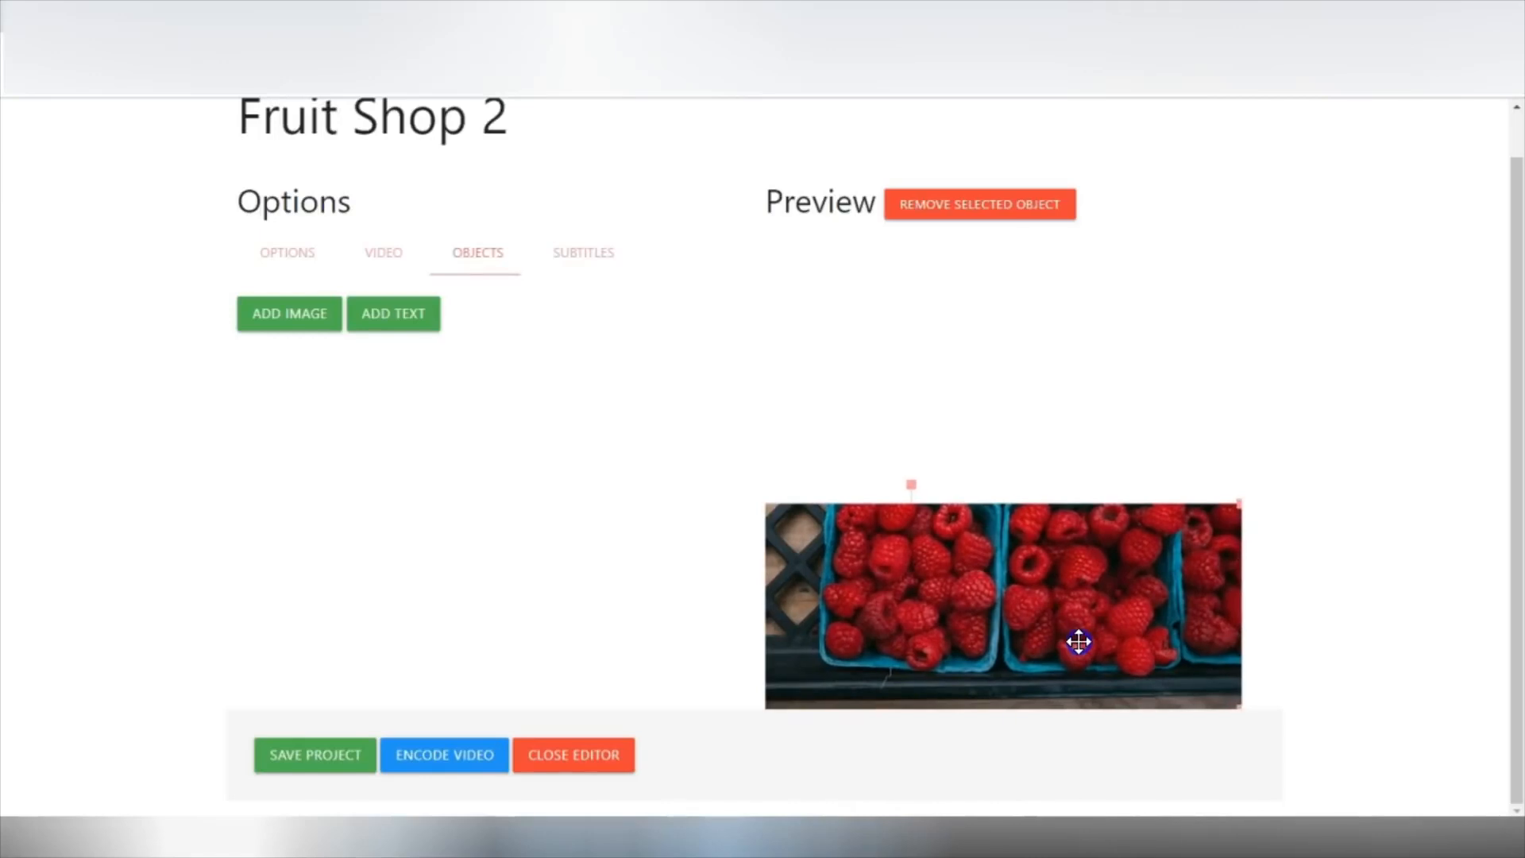
pyautogui.moveTo(1081, 642); pyautogui.dragTo(1080, 641)
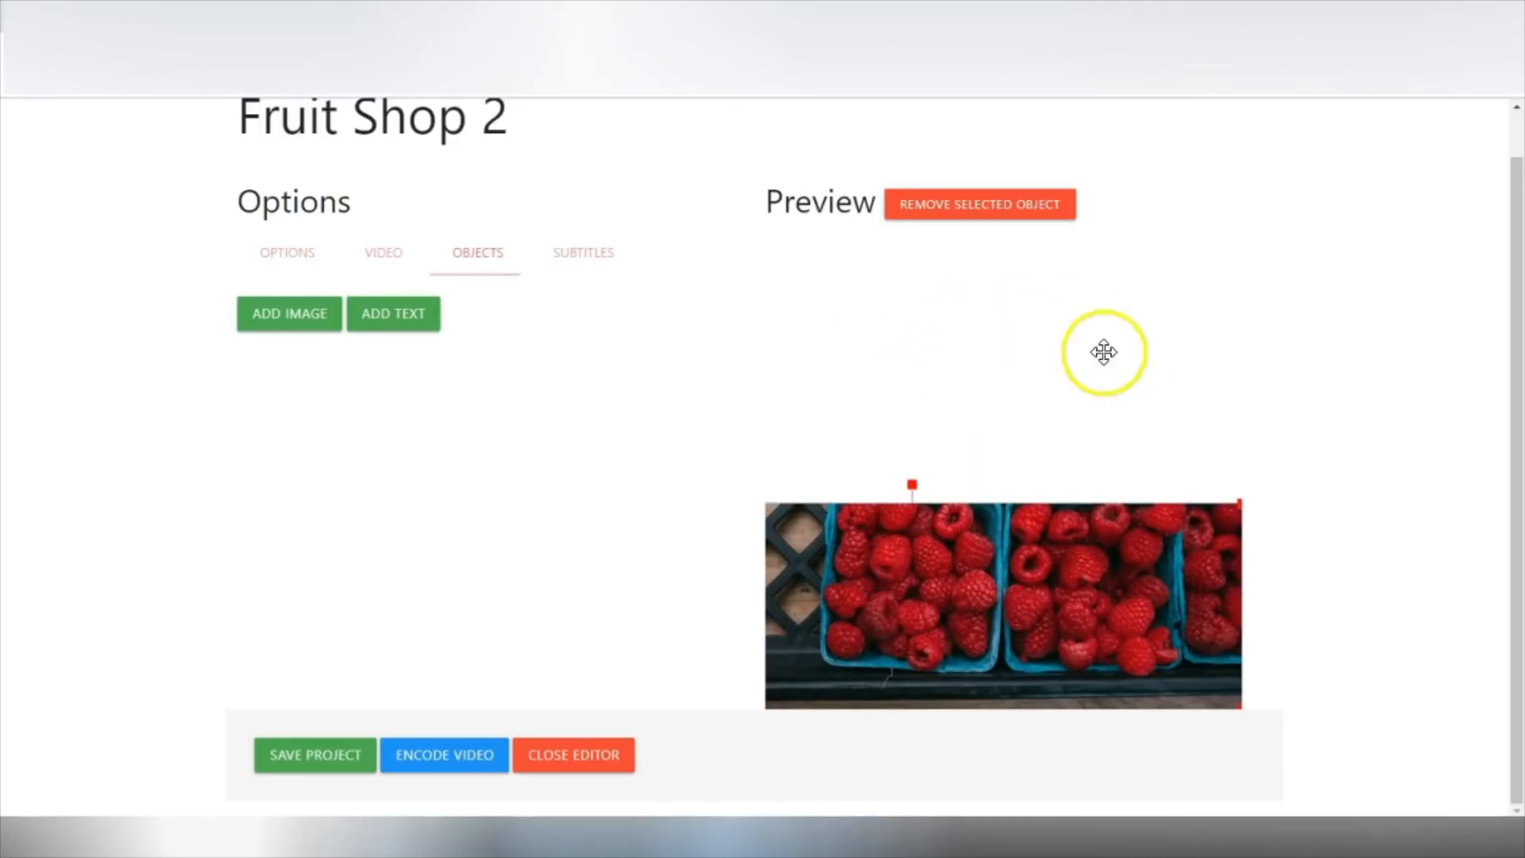
pyautogui.click(684, 563)
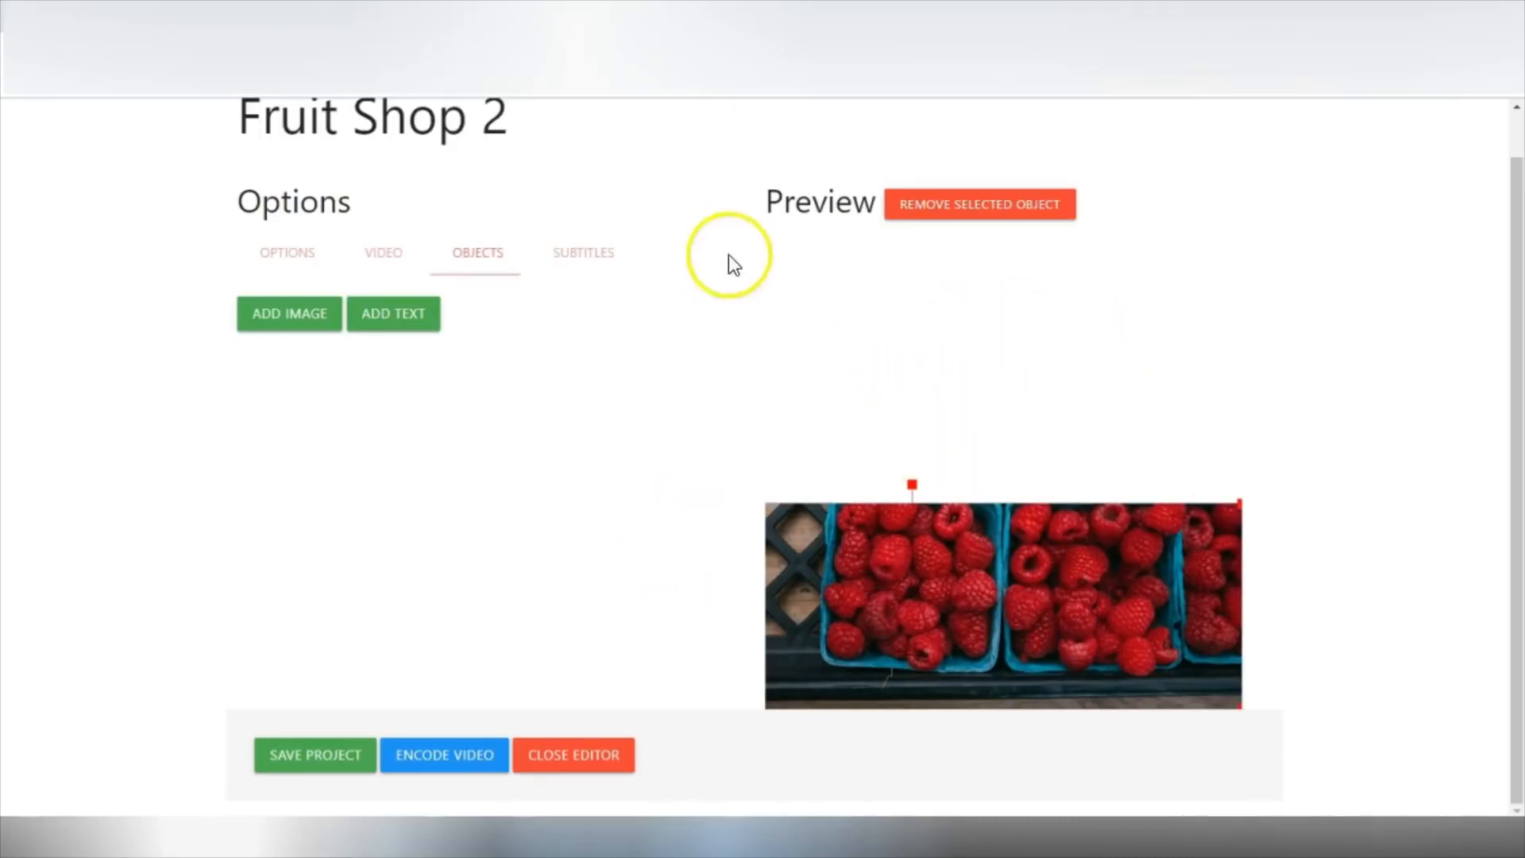
# Set the project's background colour to the green #3be586
pyautogui.click(282, 254)
pyautogui.click(267, 491)
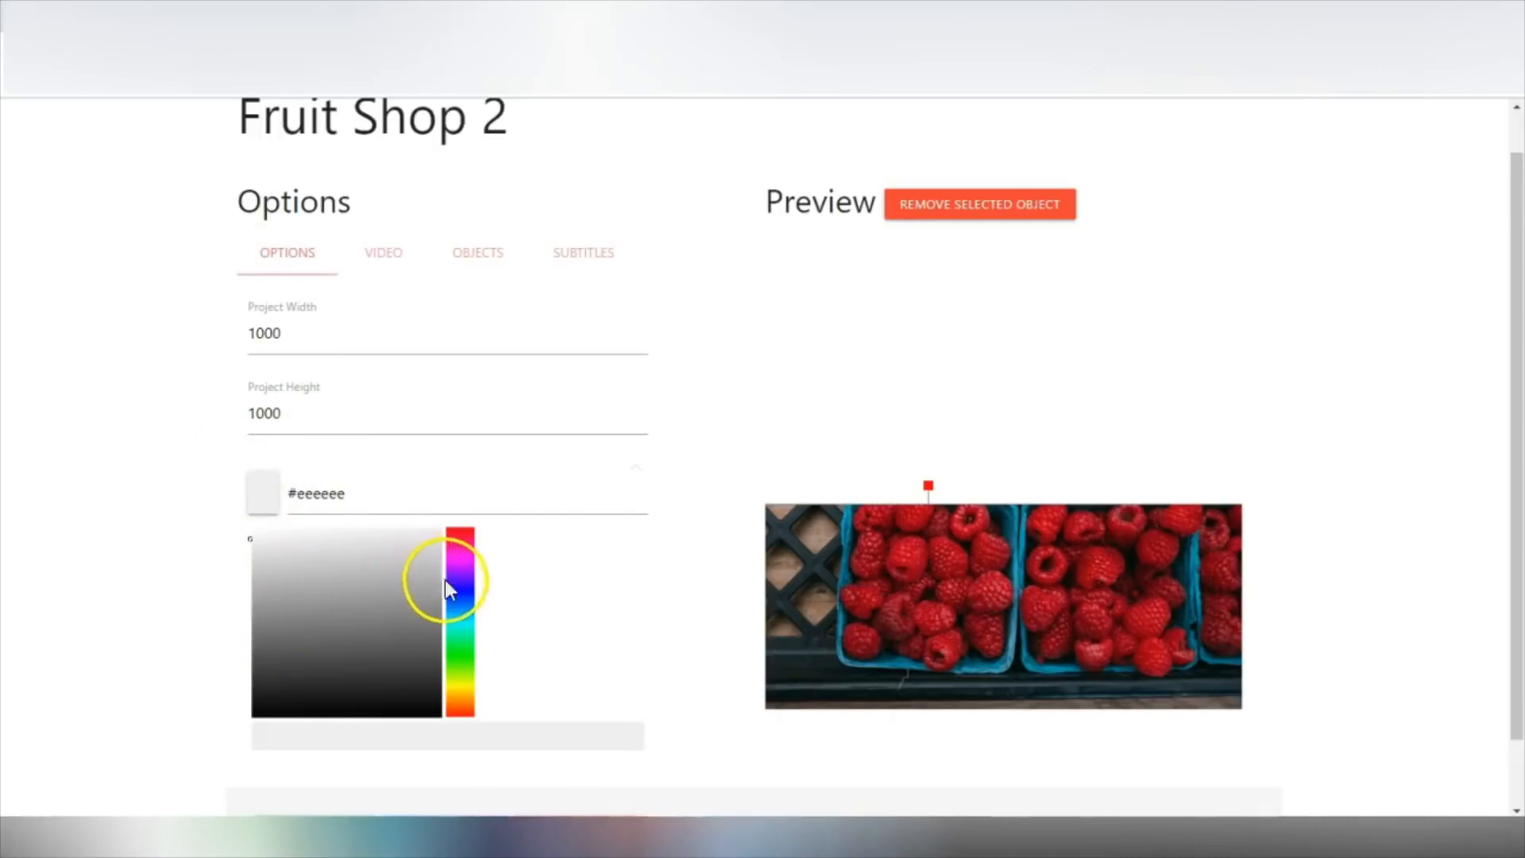
pyautogui.click(458, 650)
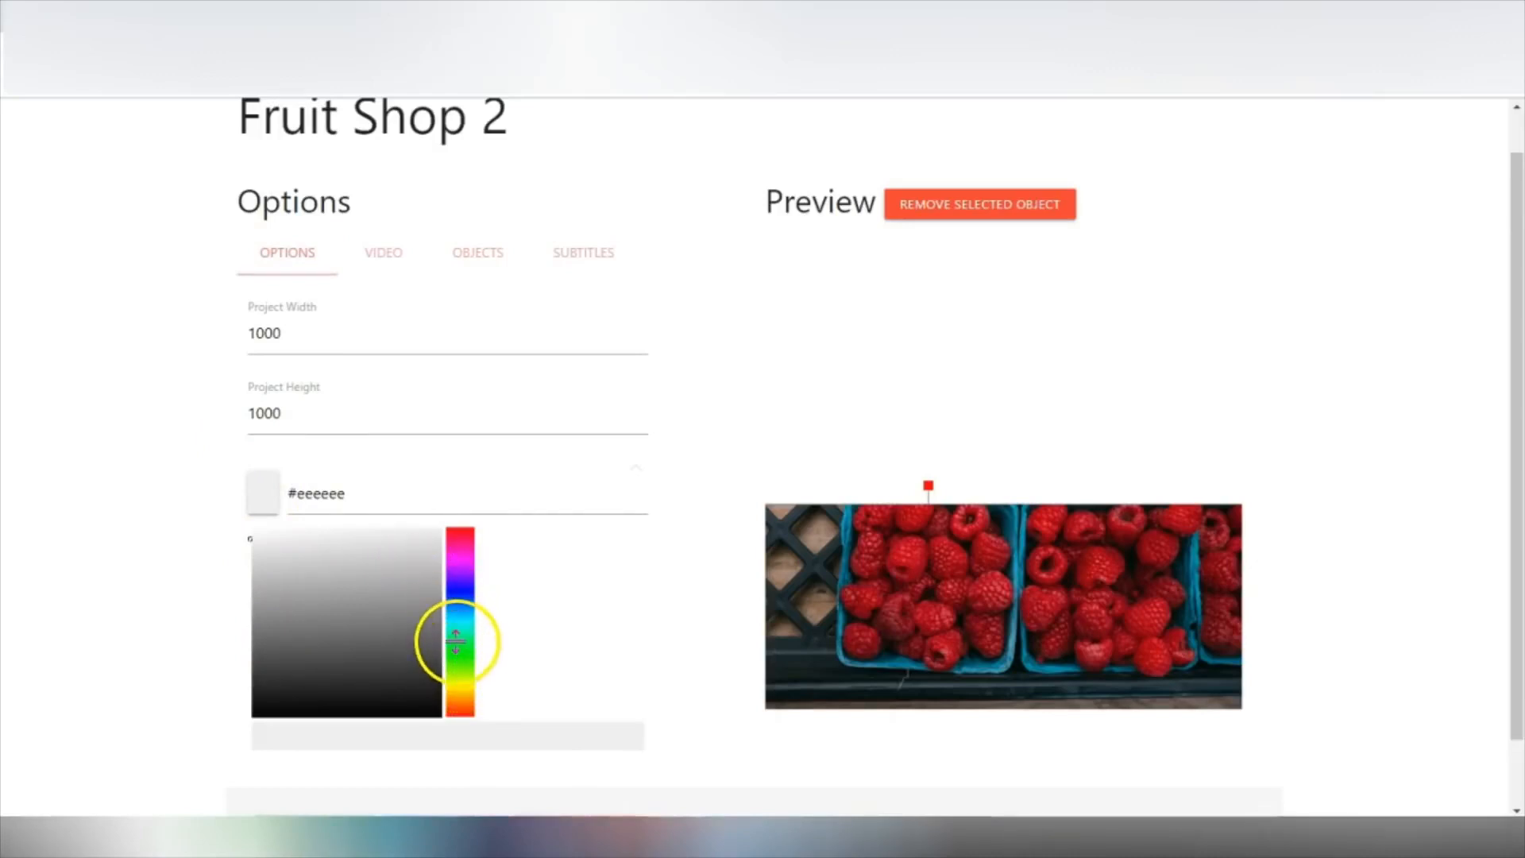
pyautogui.click(393, 547)
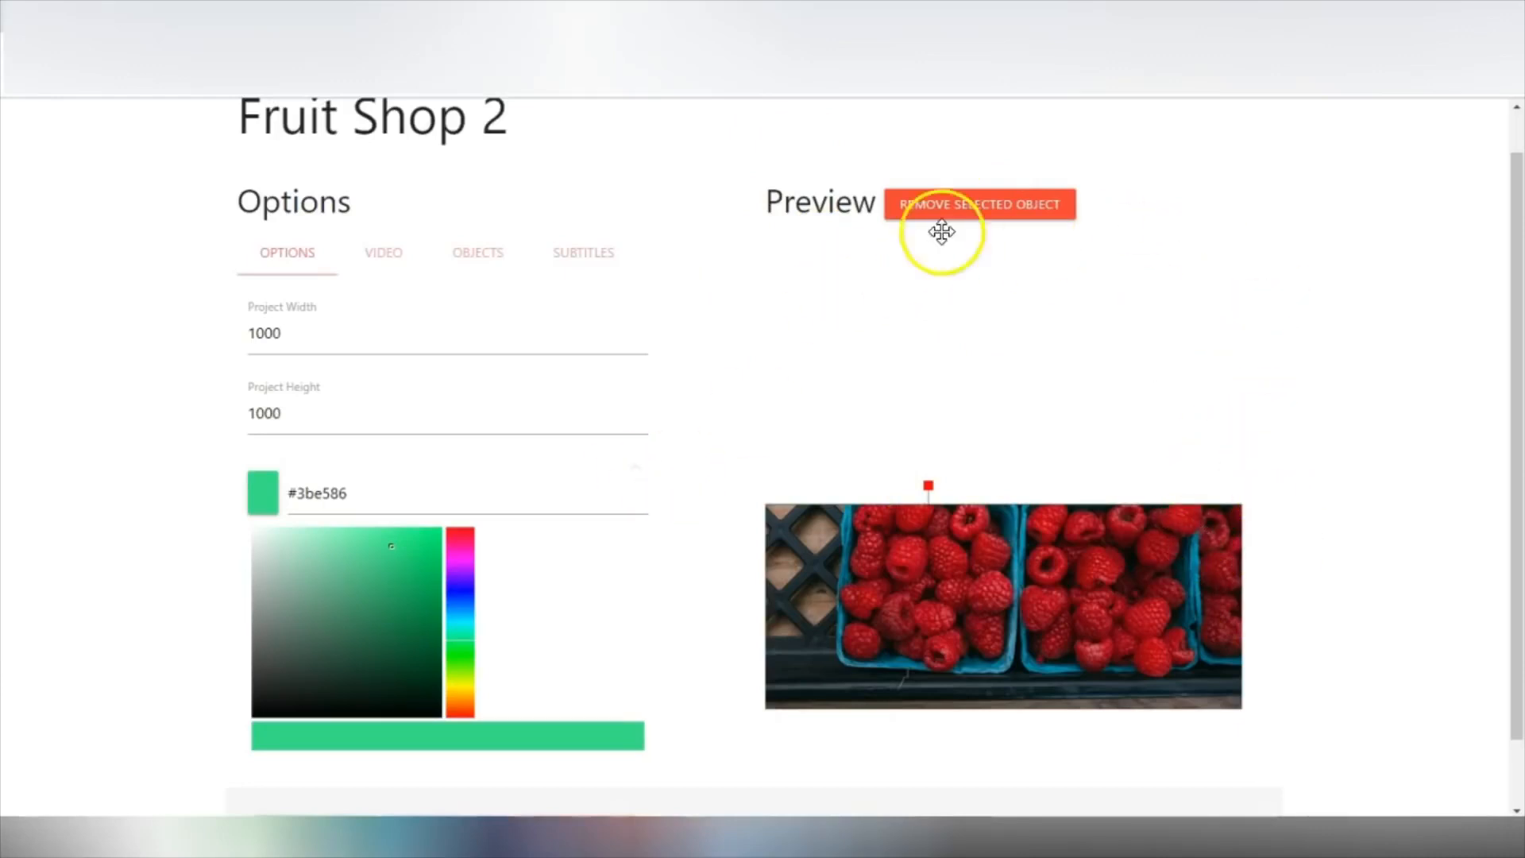
pyautogui.click(590, 580)
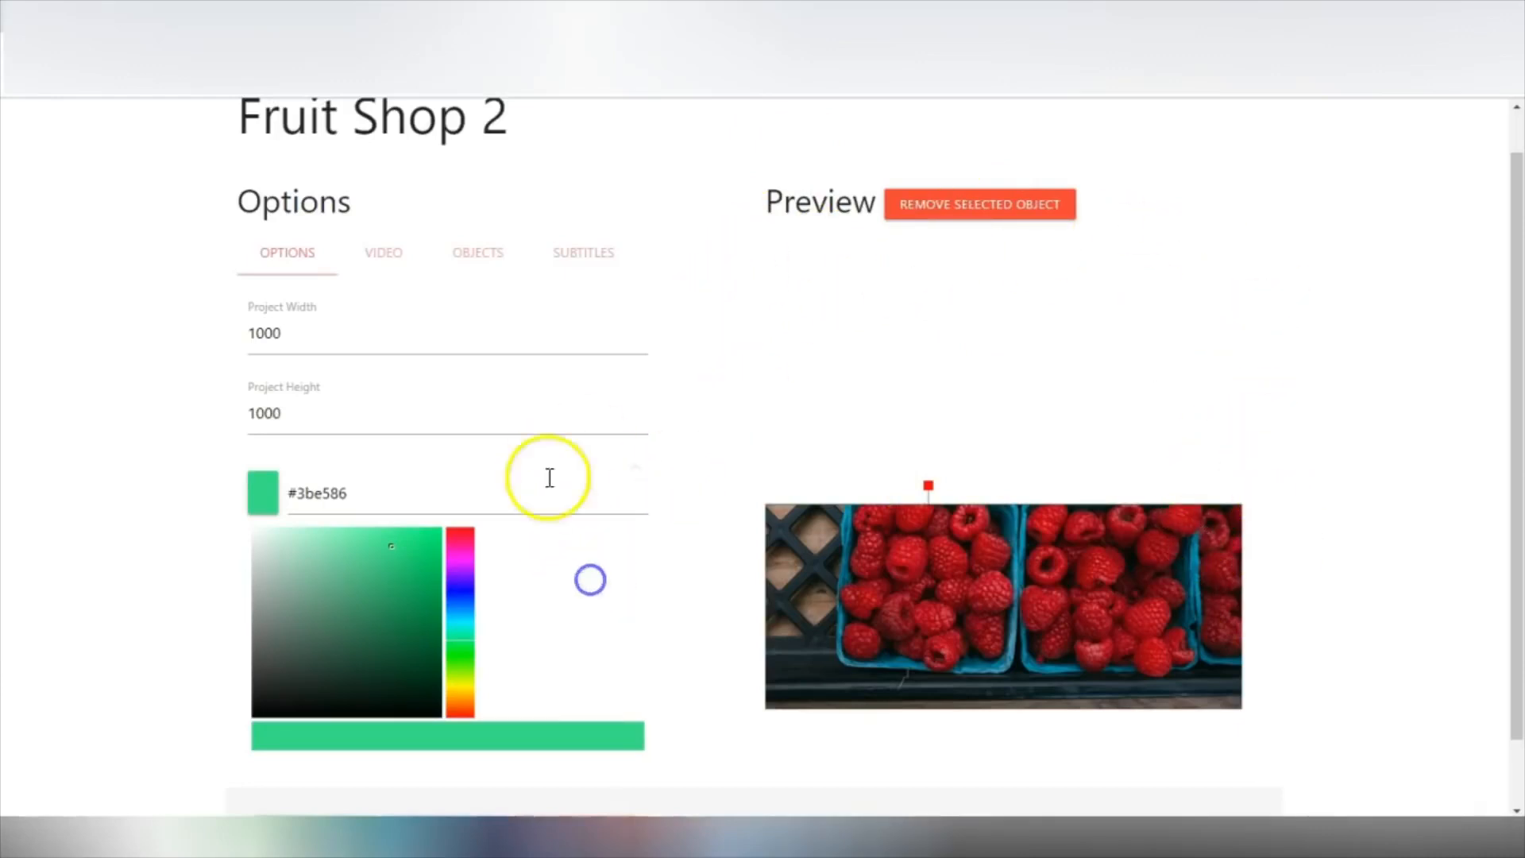
# Add the white Fruit Shop logo image and size it to nearly the full height of the raspberry image, over its right part
pyautogui.click(468, 256)
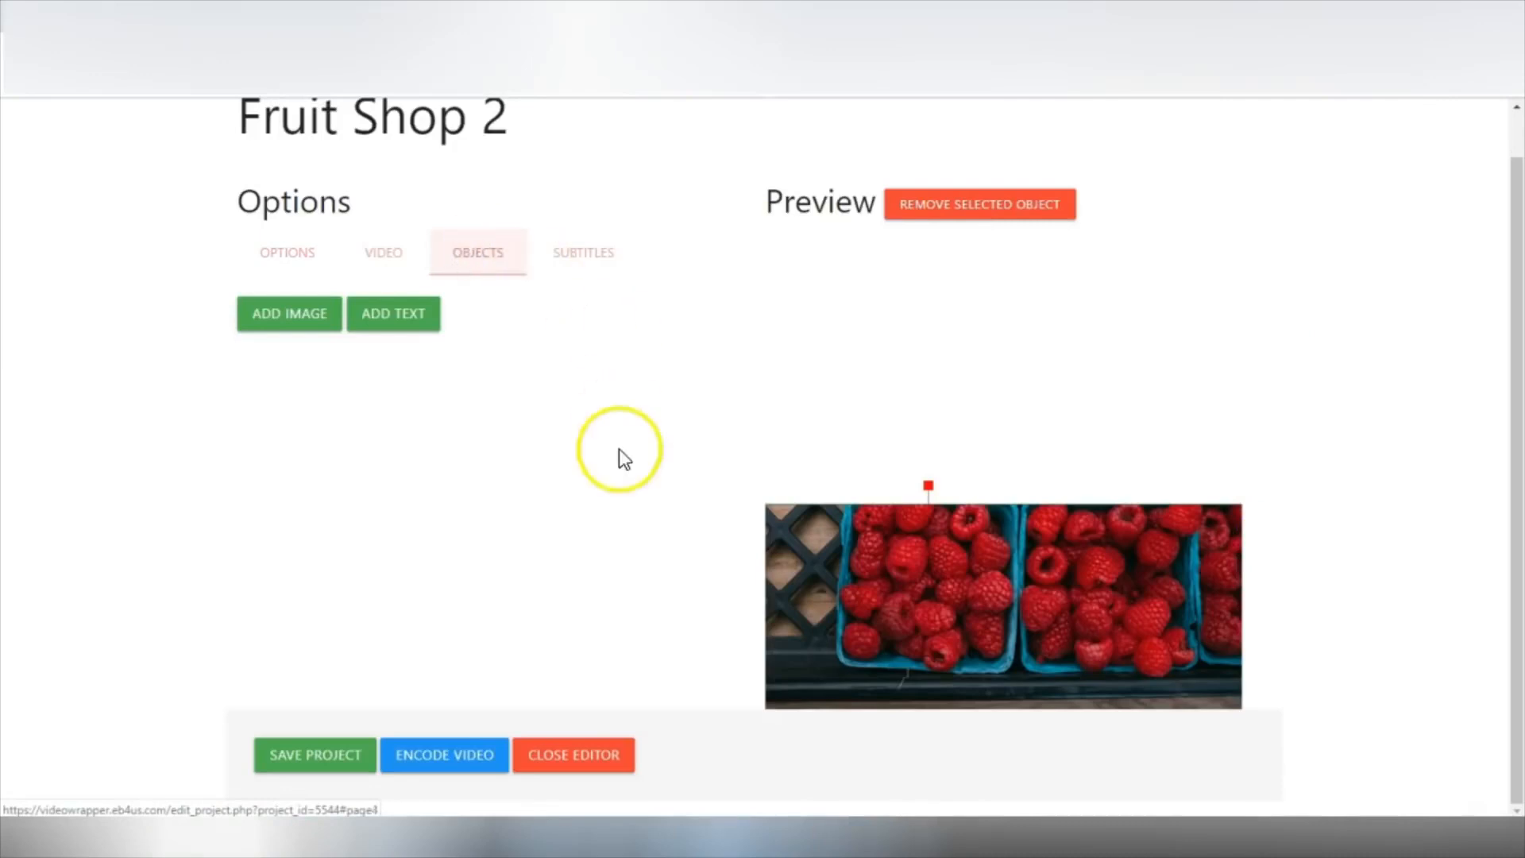
pyautogui.click(308, 318)
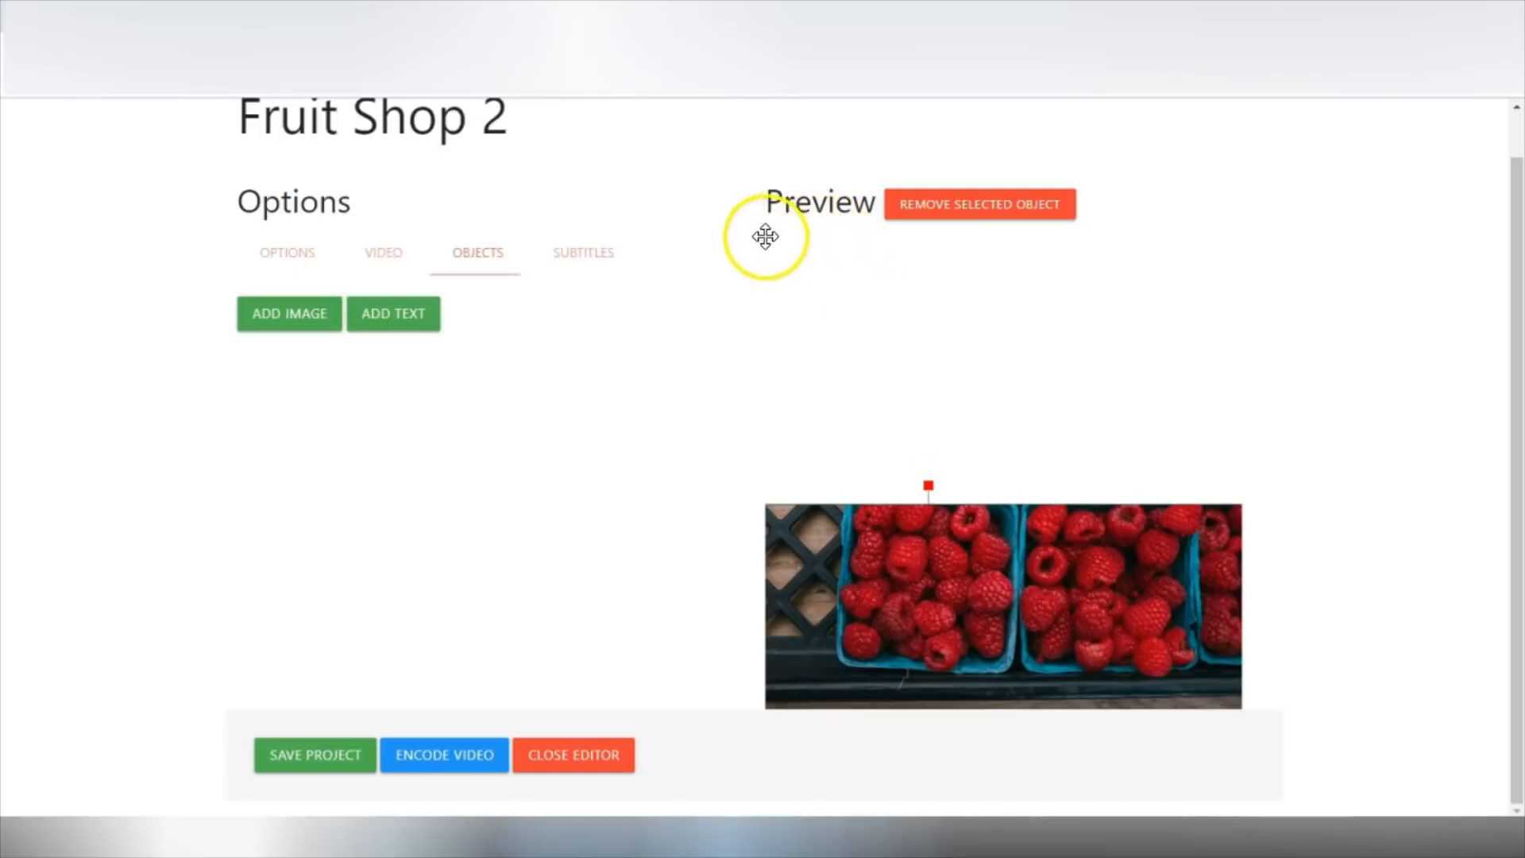
pyautogui.moveTo(861, 293); pyautogui.dragTo(1089, 525)
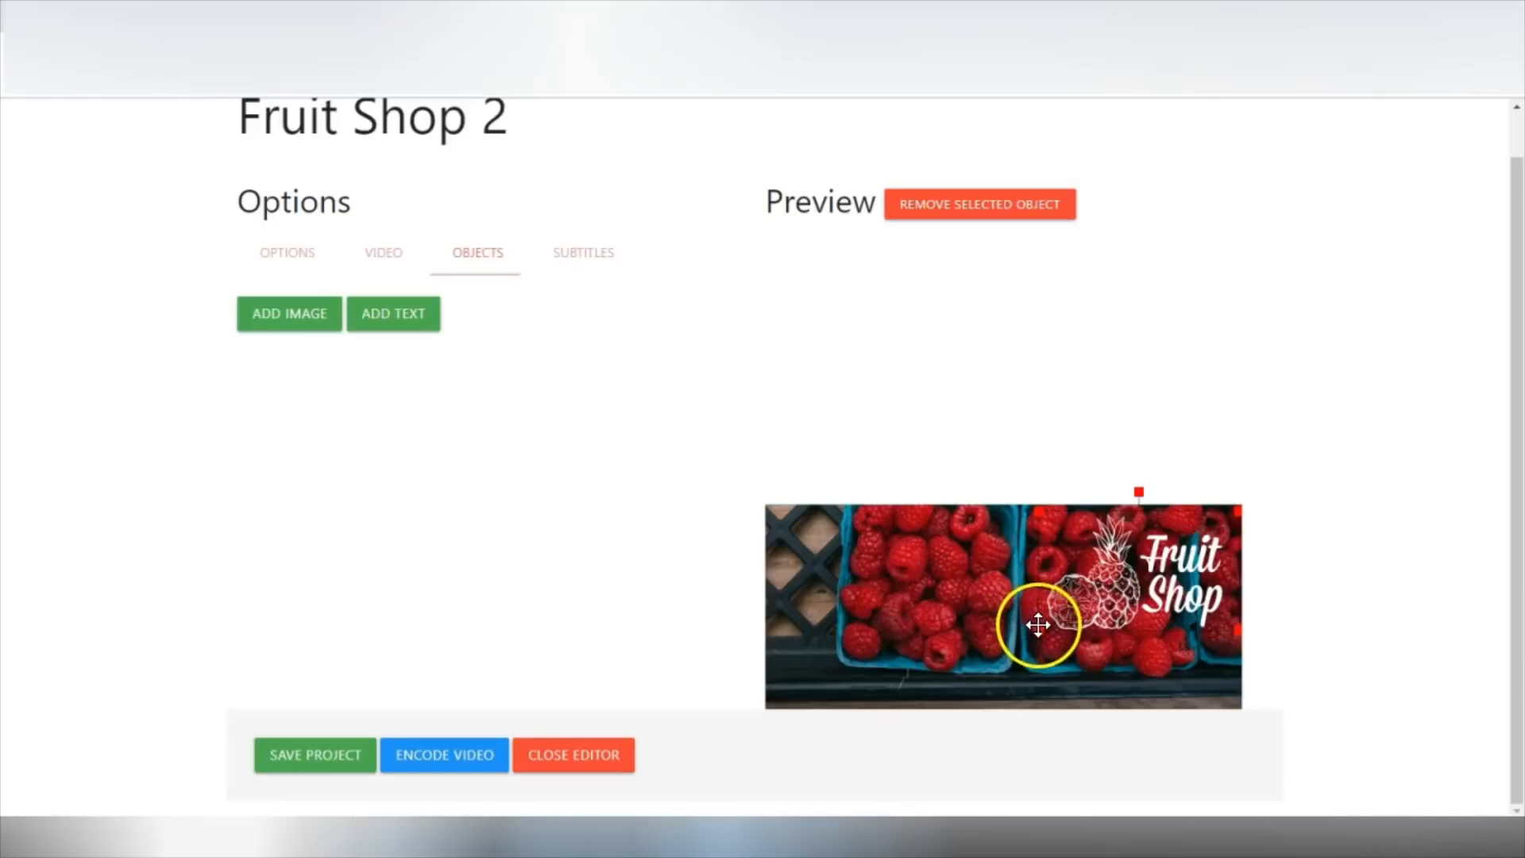
pyautogui.moveTo(1038, 630); pyautogui.dragTo(921, 691)
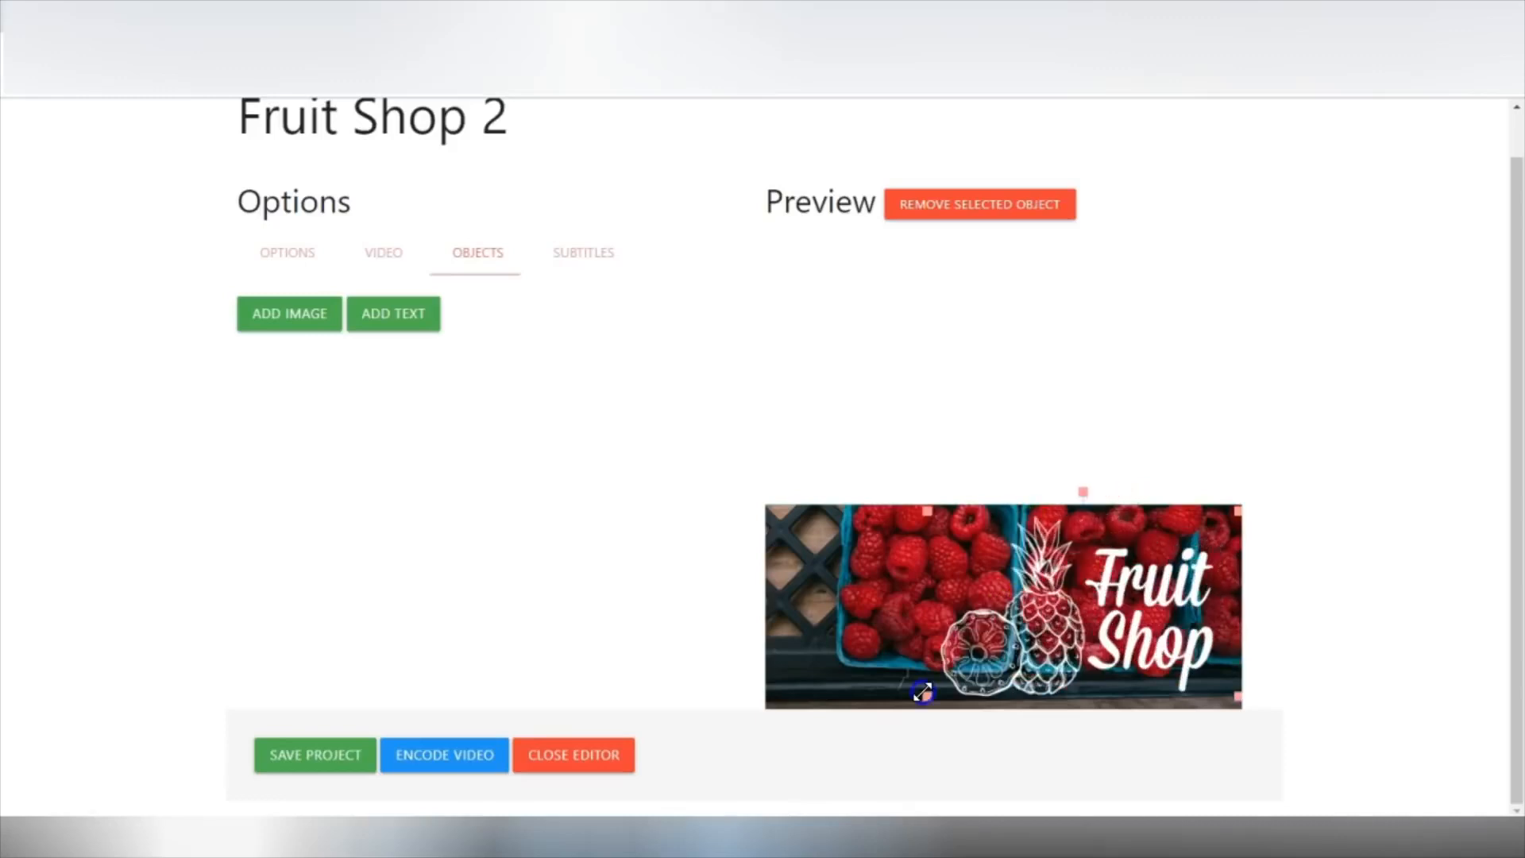
pyautogui.moveTo(1158, 607); pyautogui.dragTo(1147, 610)
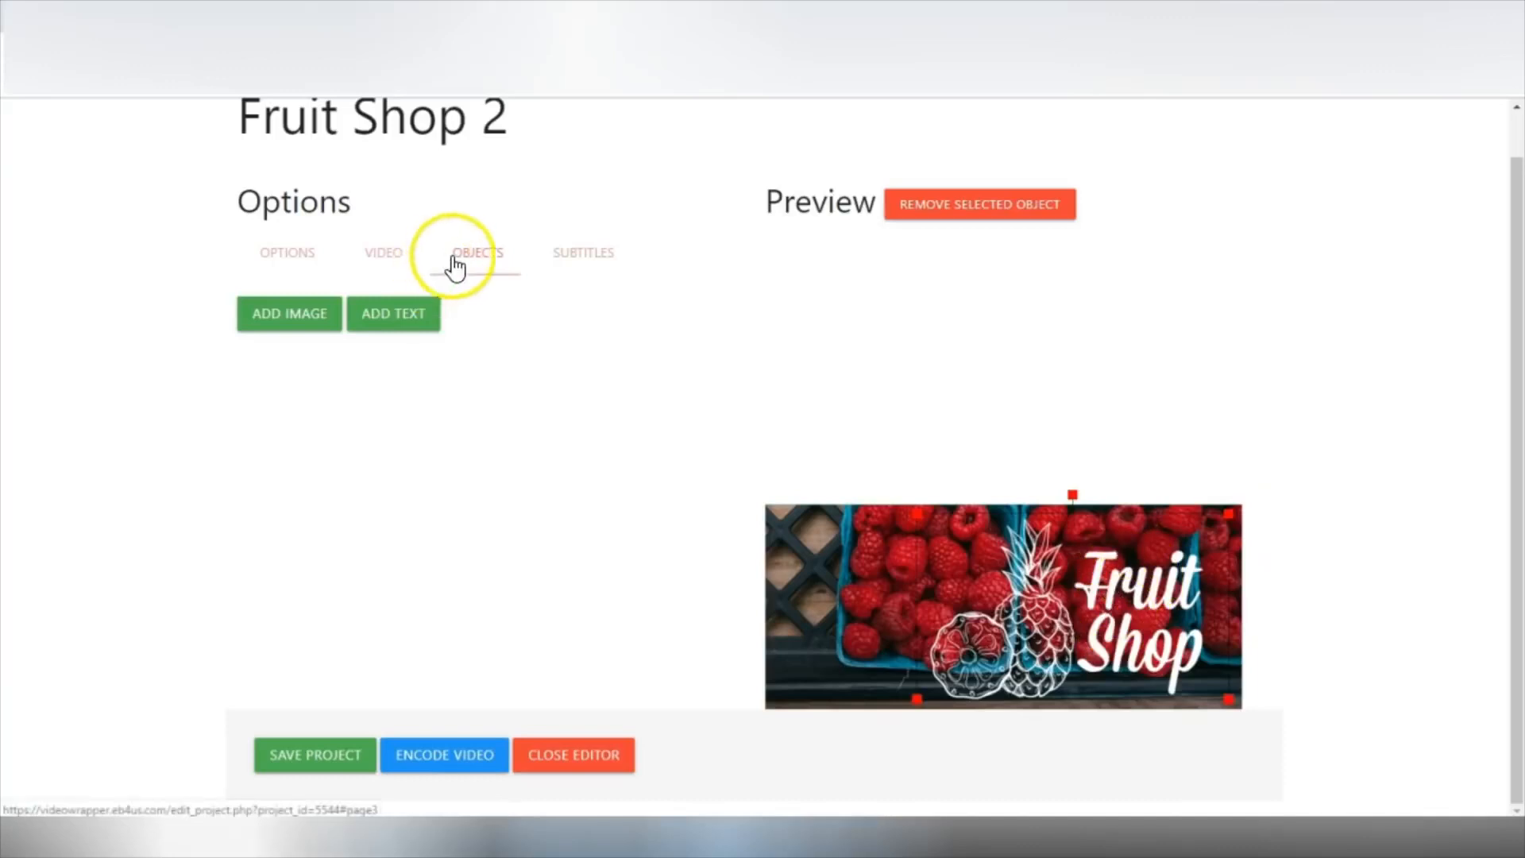
# Start a new text object in Tahoma, centre-aligned, reading "The BERRIES are IN!"
pyautogui.click(392, 317)
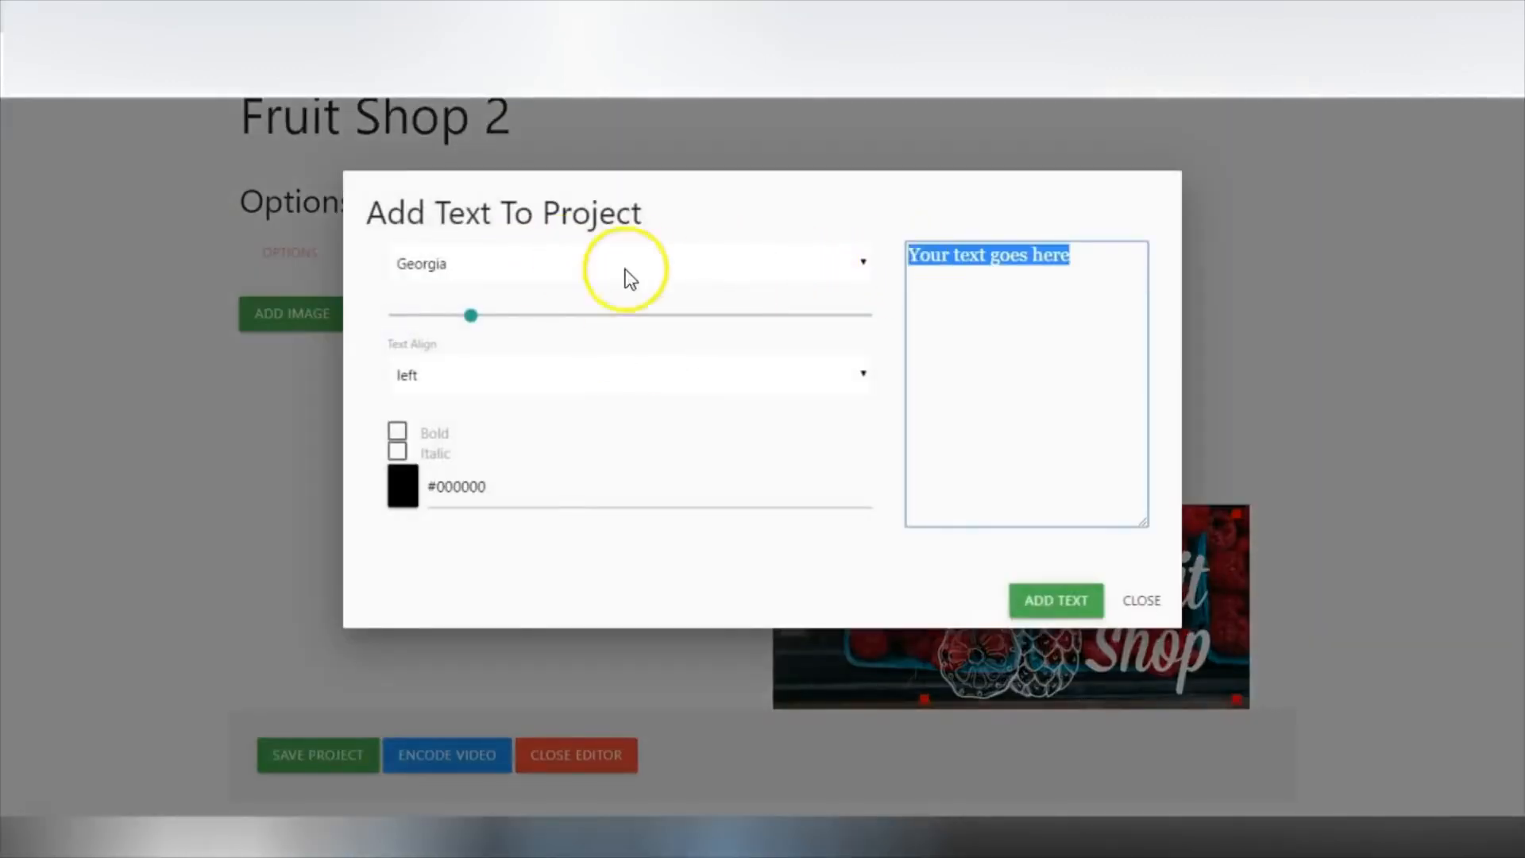
pyautogui.click(863, 266)
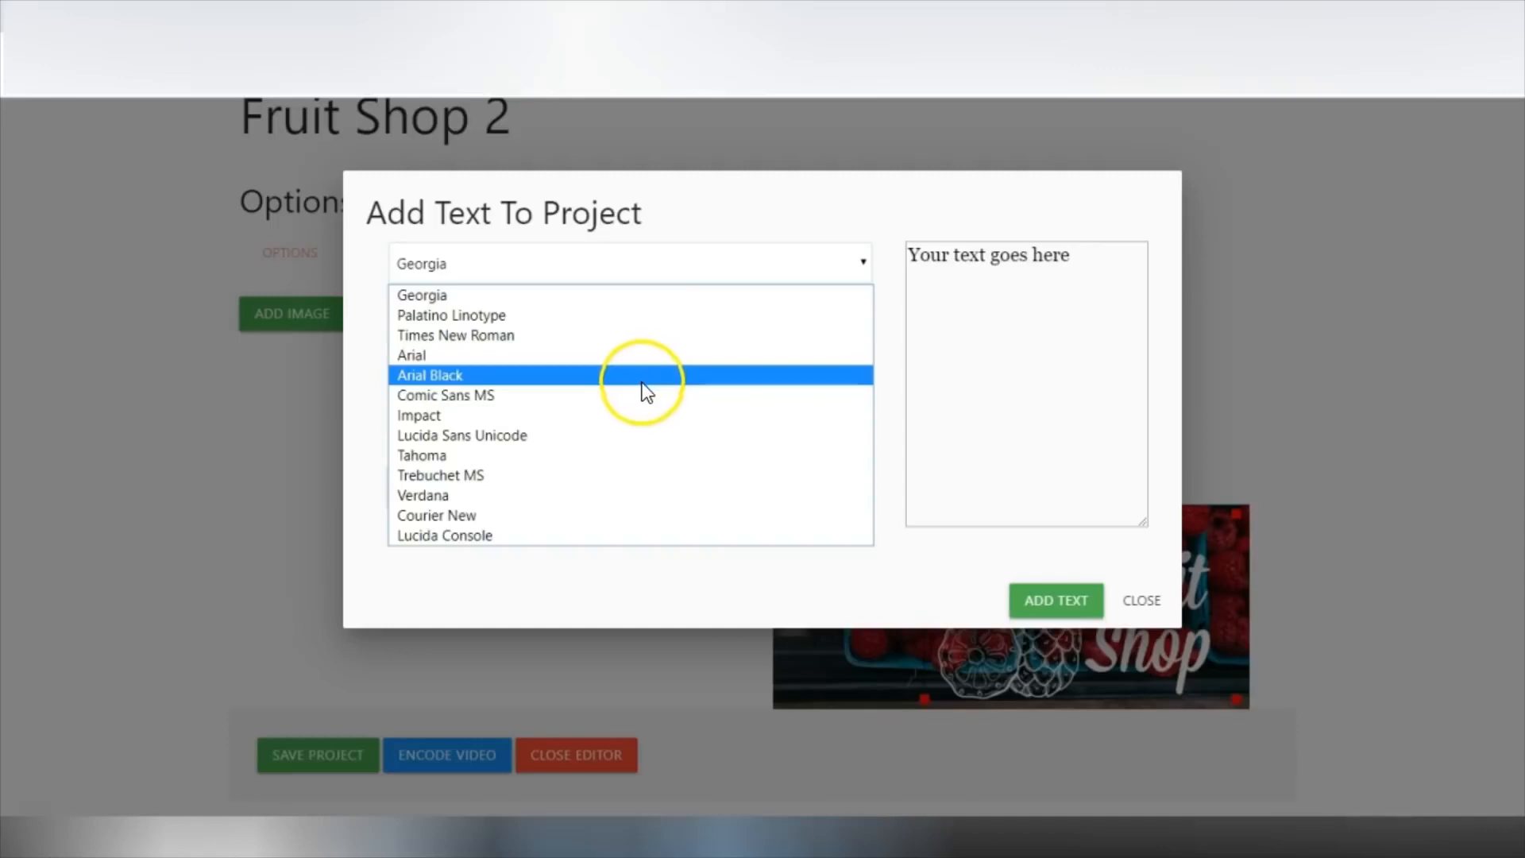
pyautogui.click(635, 456)
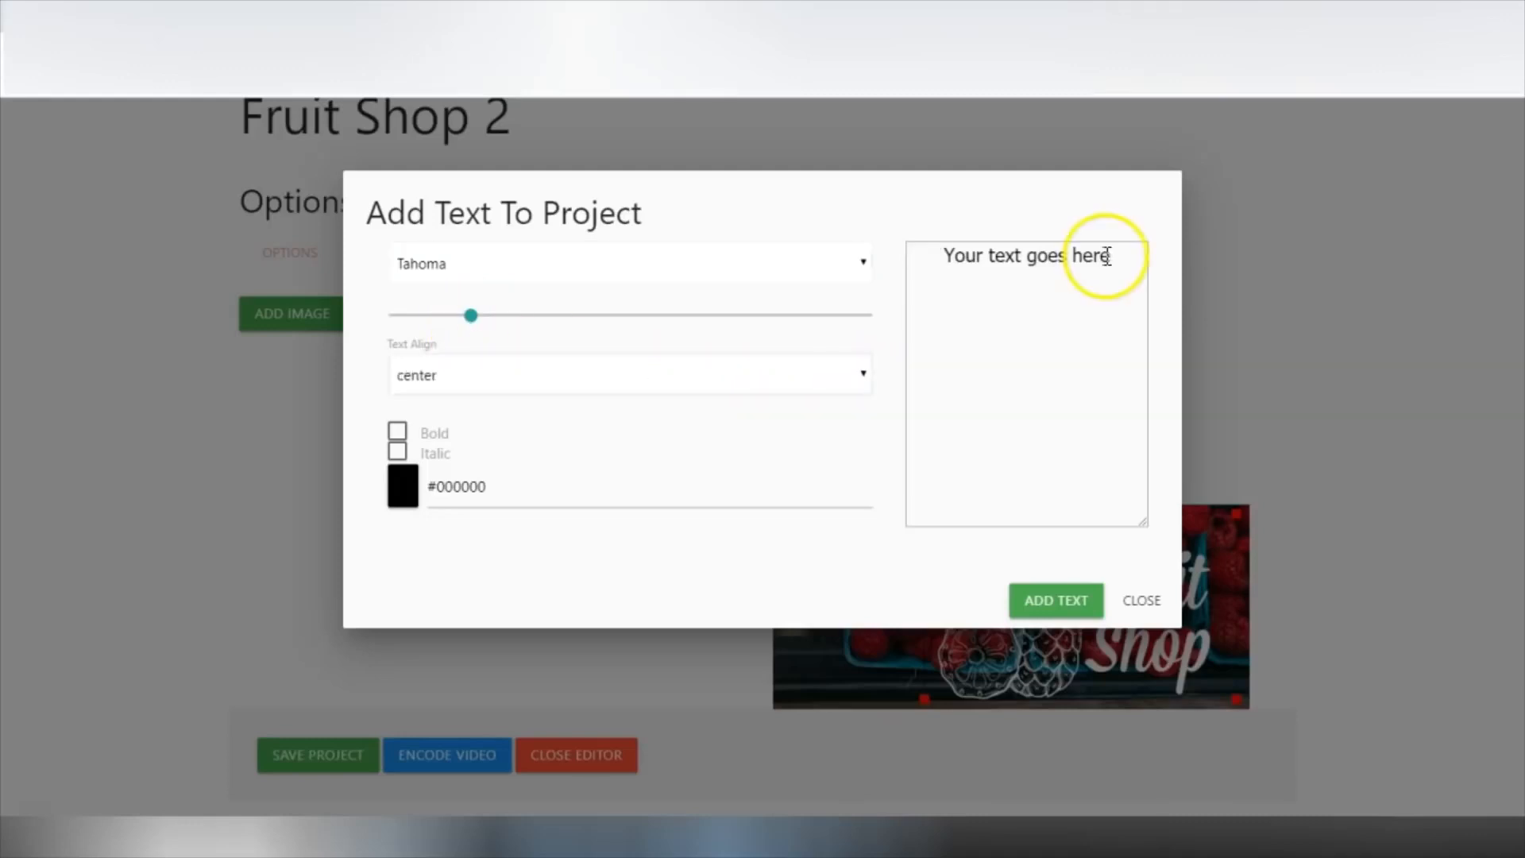
pyautogui.moveTo(1114, 254); pyautogui.dragTo(930, 259)
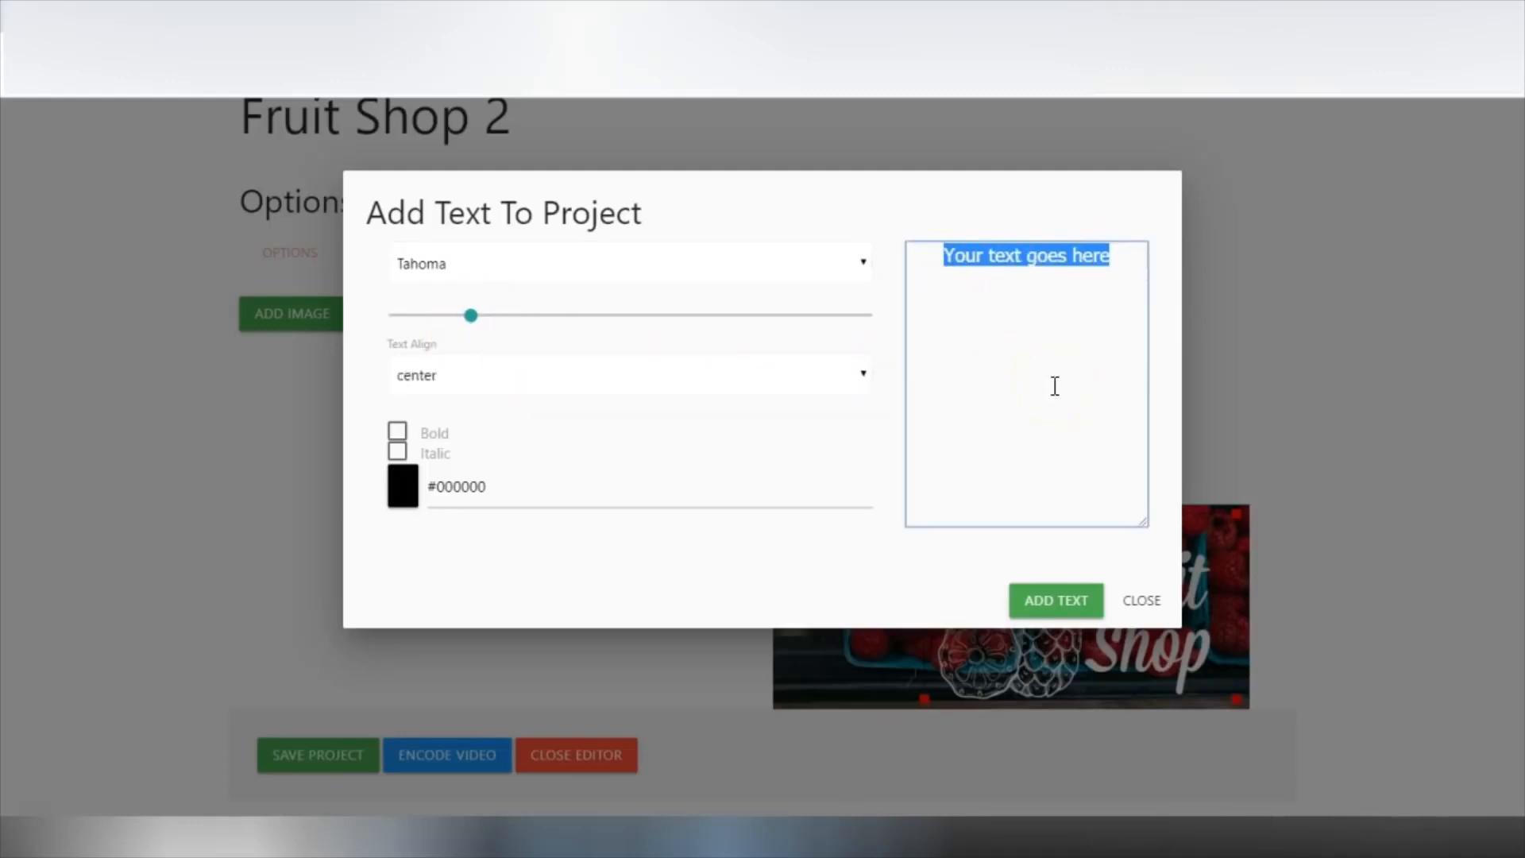
pyautogui.write('The BERRIES')
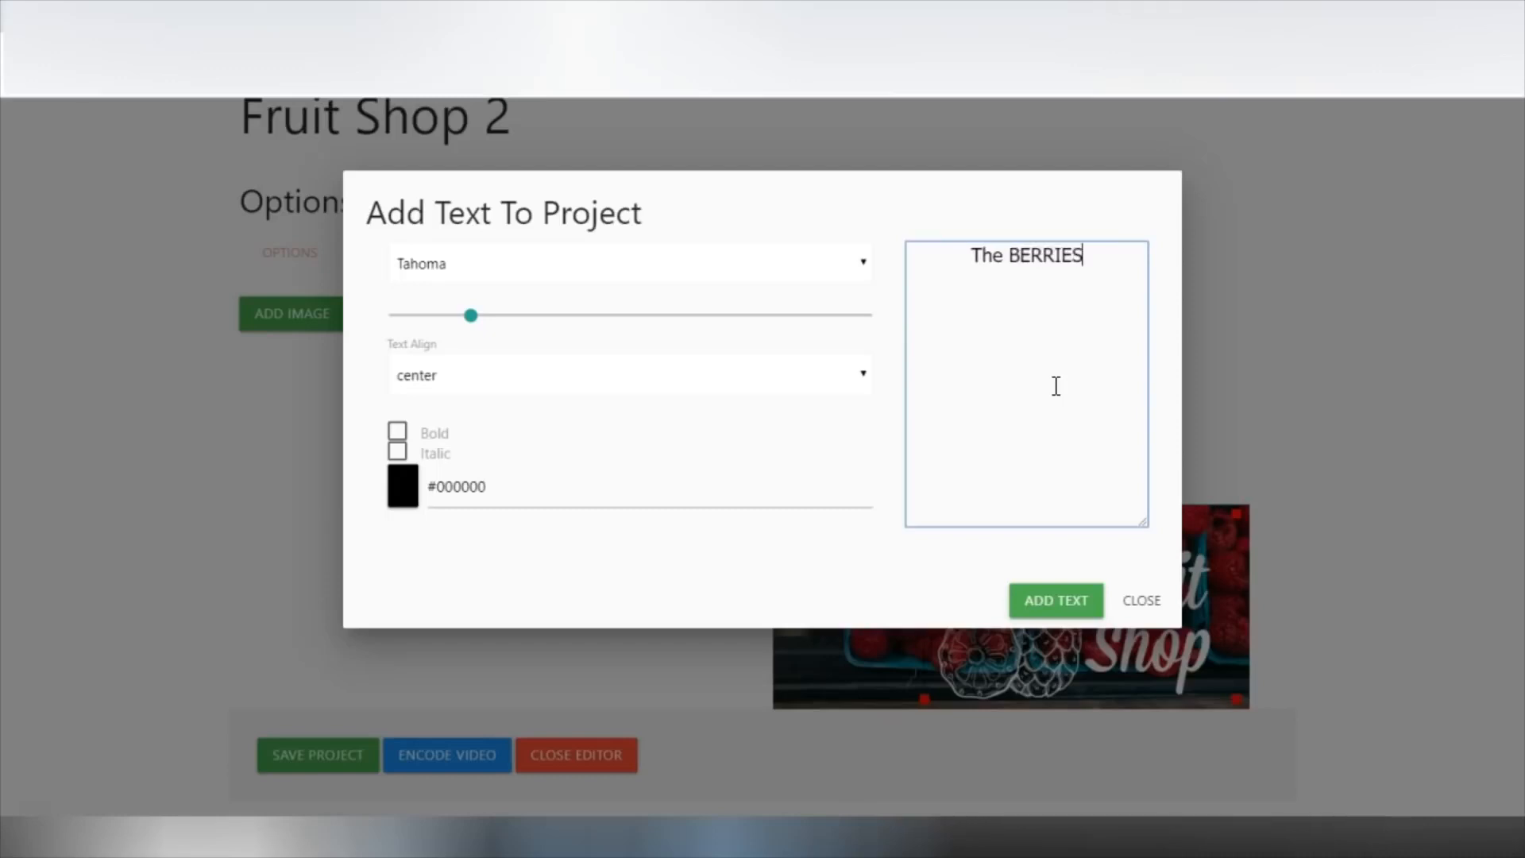
pyautogui.write(' are IN!')
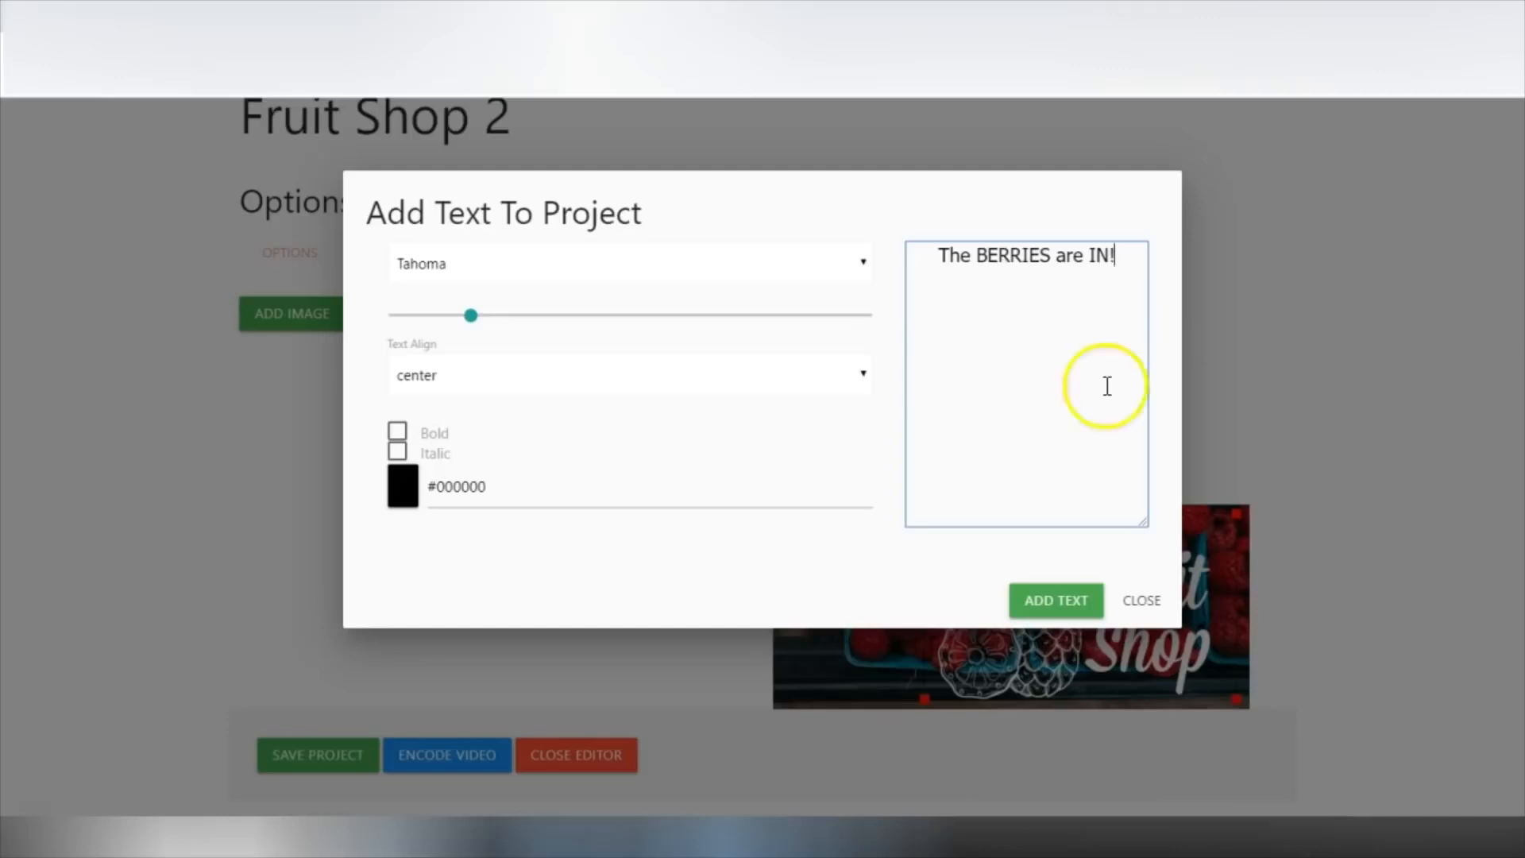
# Make the new text bold in red #d11300, increase its font size slightly and add it to the project
pyautogui.click(399, 432)
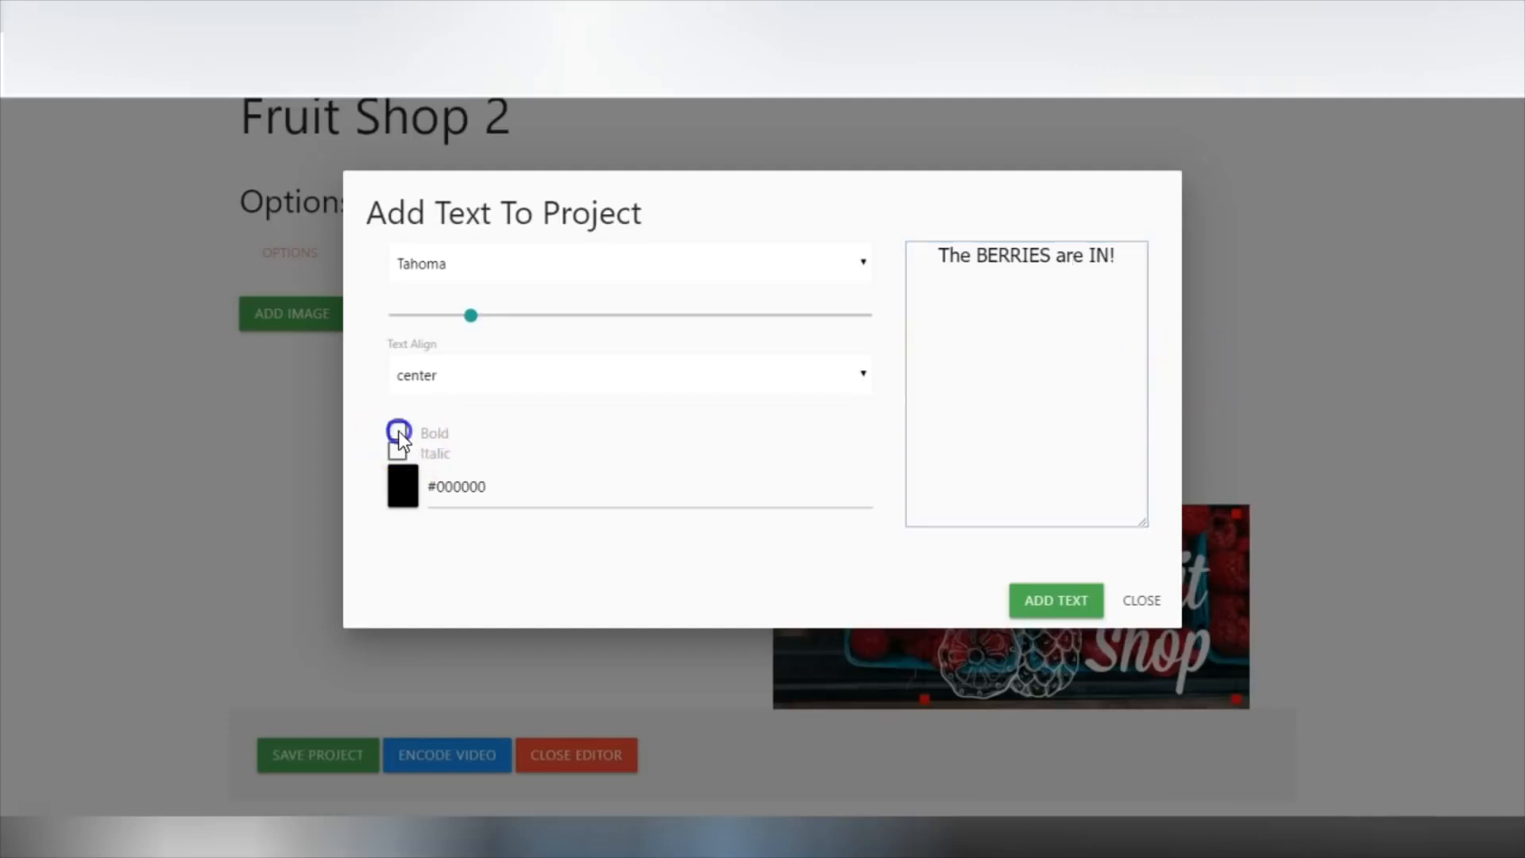
pyautogui.click(404, 488)
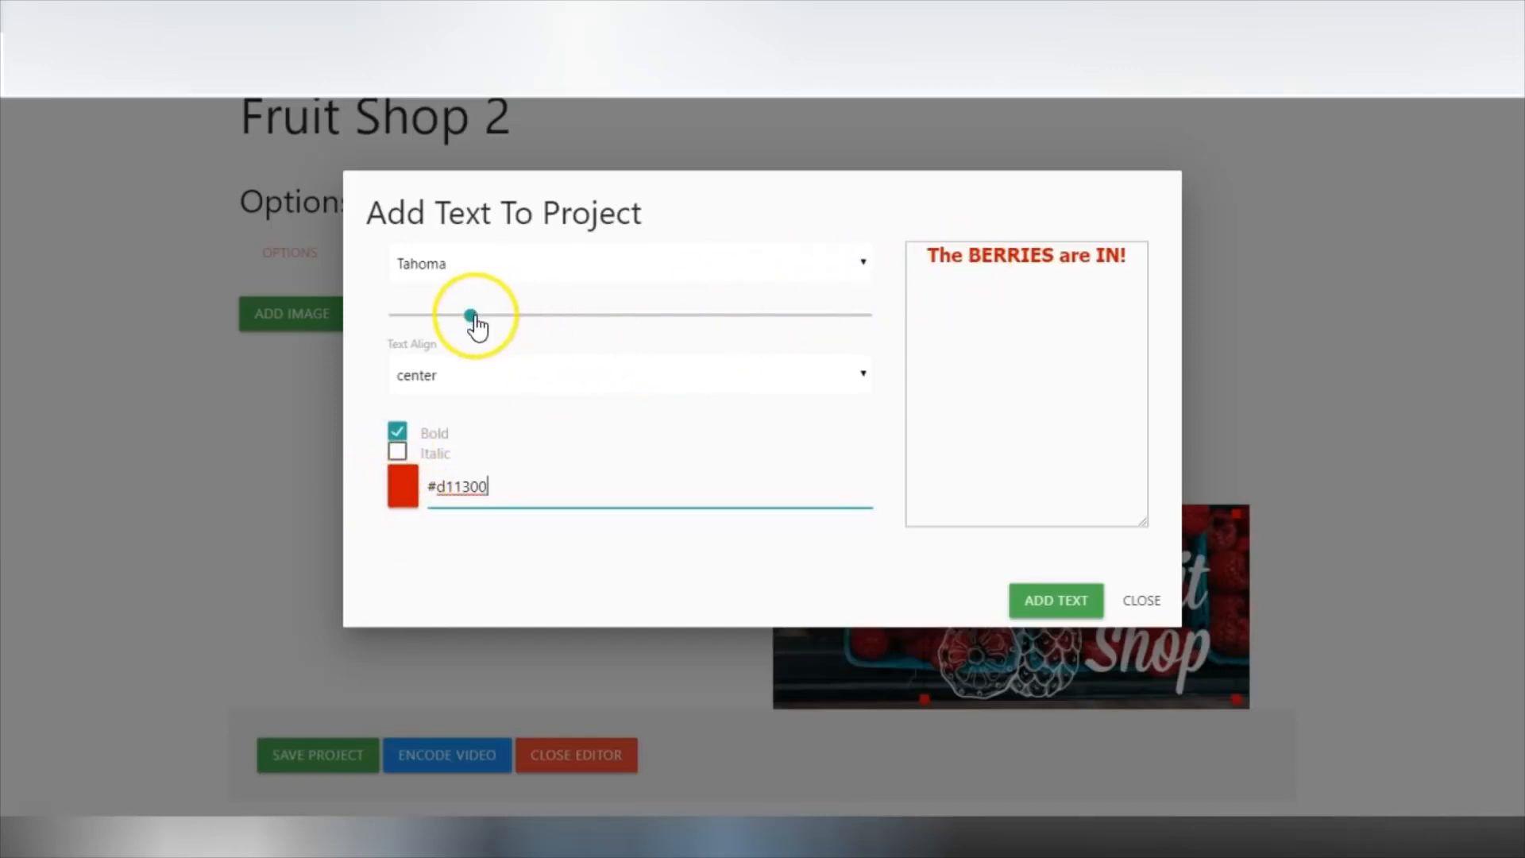
pyautogui.moveTo(473, 316); pyautogui.dragTo(501, 331)
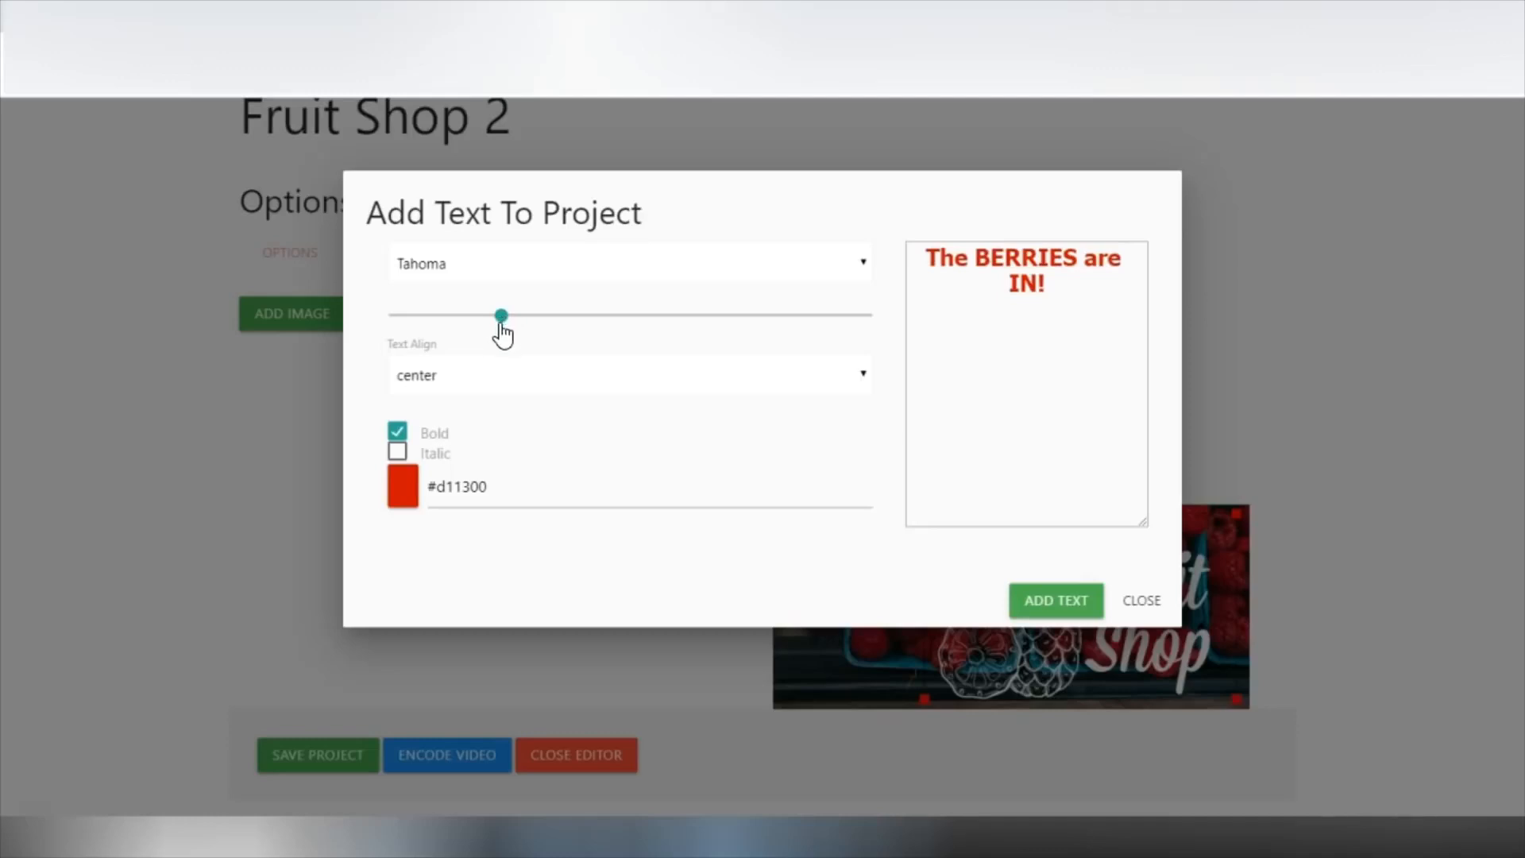
pyautogui.moveTo(502, 332); pyautogui.dragTo(493, 332)
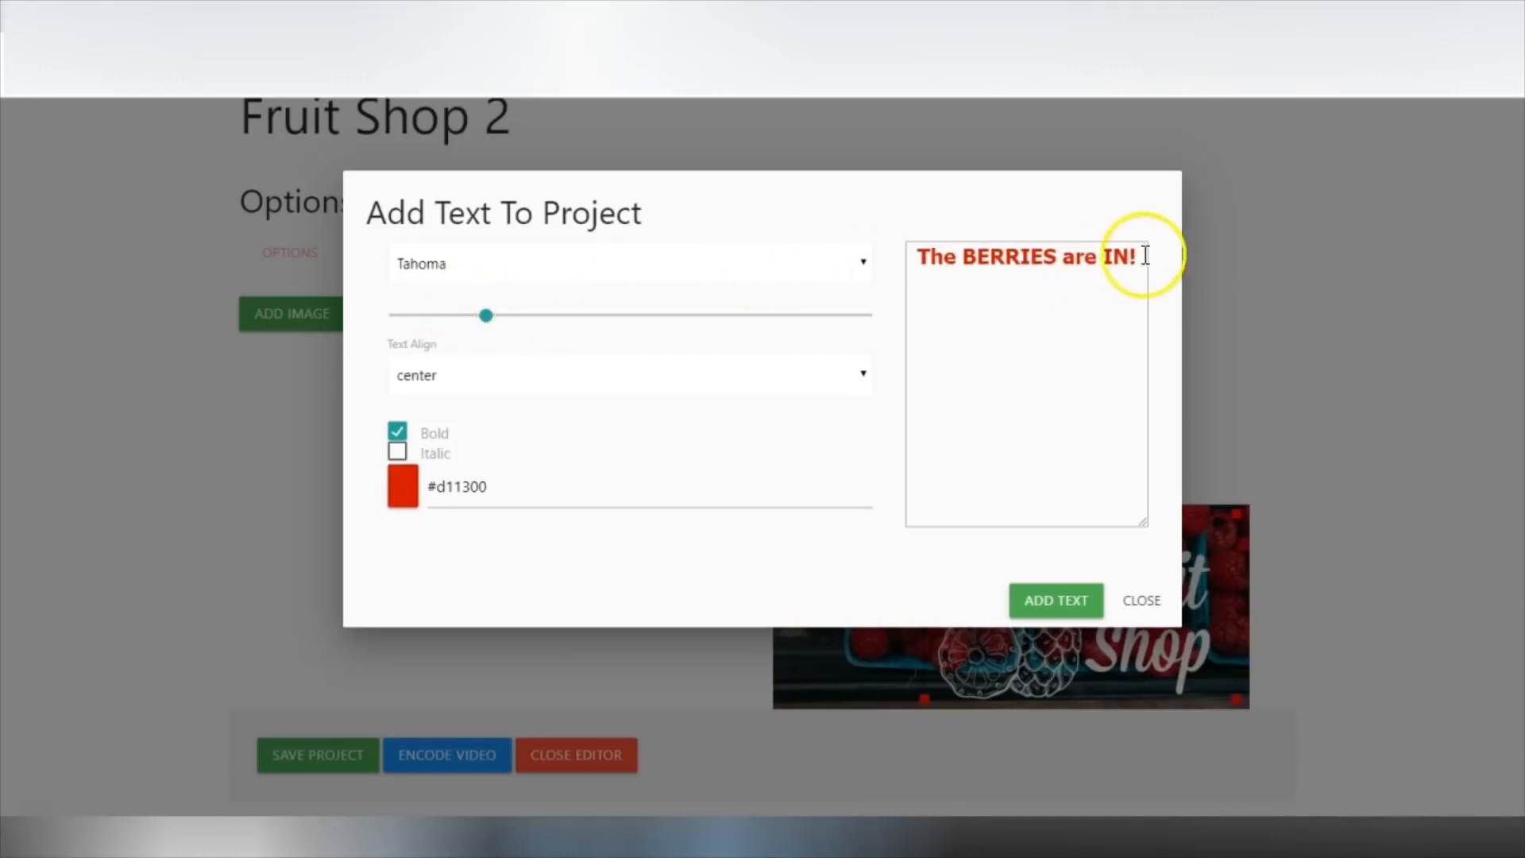
pyautogui.click(1047, 604)
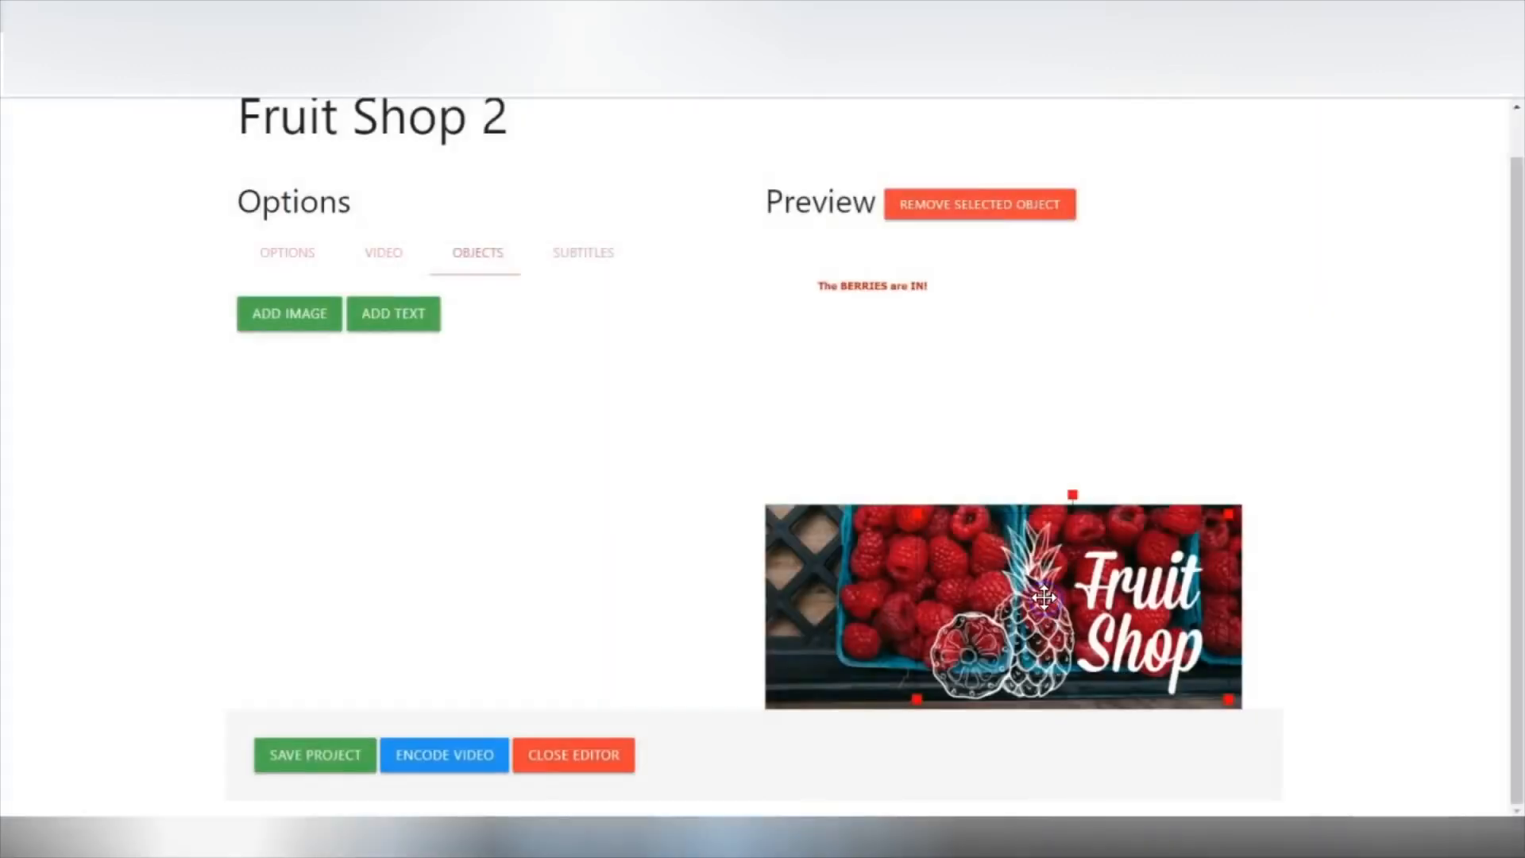
# Move the red headline down over the video and enlarge it to span nearly the full canvas width
pyautogui.click(849, 289)
pyautogui.moveTo(847, 286); pyautogui.dragTo(789, 439)
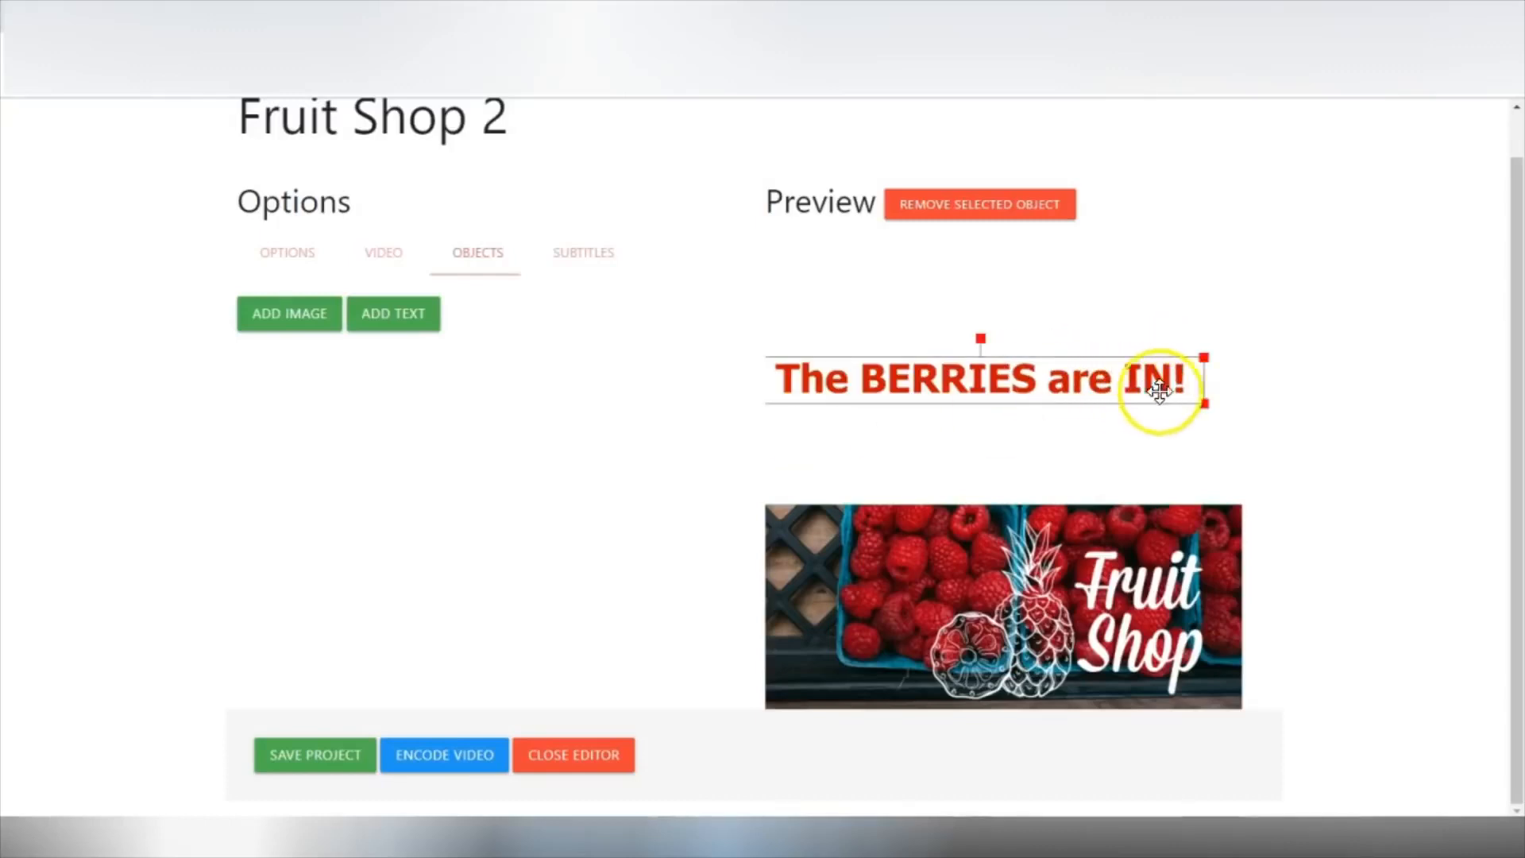
pyautogui.moveTo(1202, 402); pyautogui.dragTo(1226, 406)
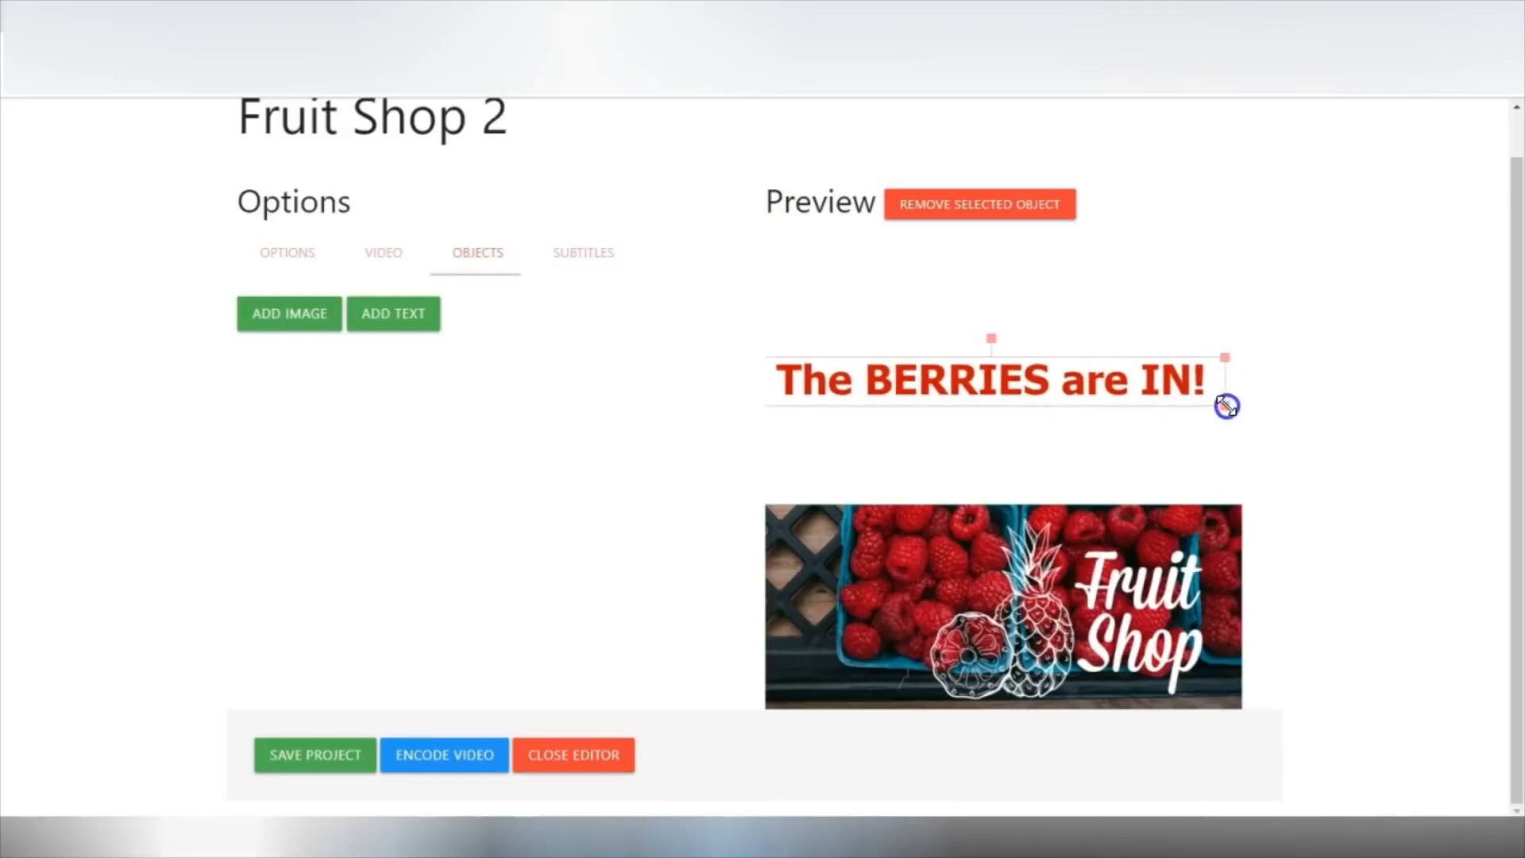
pyautogui.click(1227, 406)
# Realign the fruit video to fill the canvas above the raspberry image and reposition the headline over it
pyautogui.moveTo(1113, 398); pyautogui.dragTo(1224, 388)
pyautogui.click(827, 357)
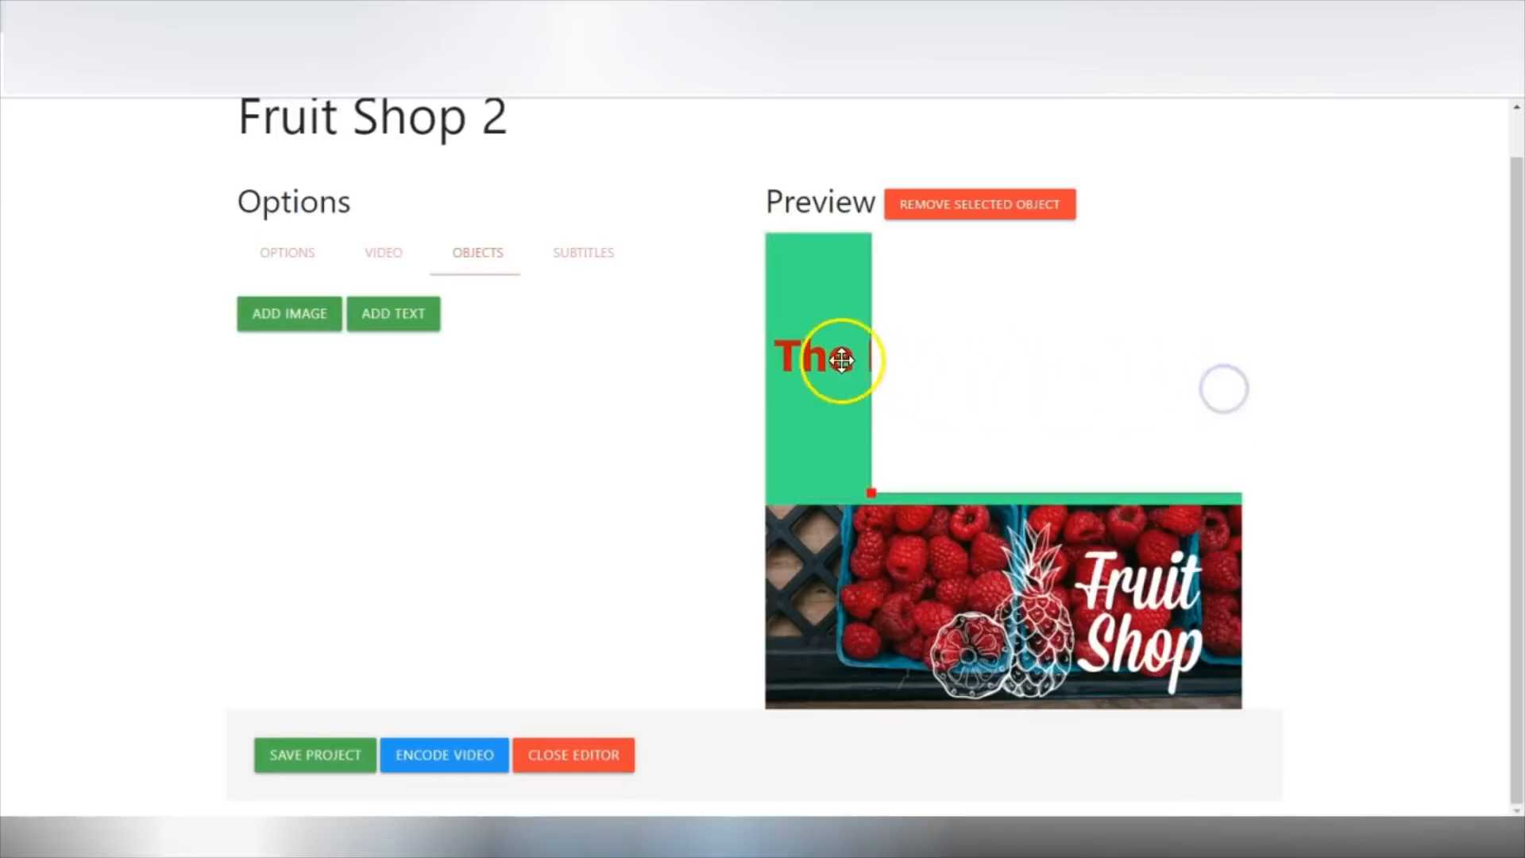
pyautogui.moveTo(831, 352); pyautogui.dragTo(837, 528)
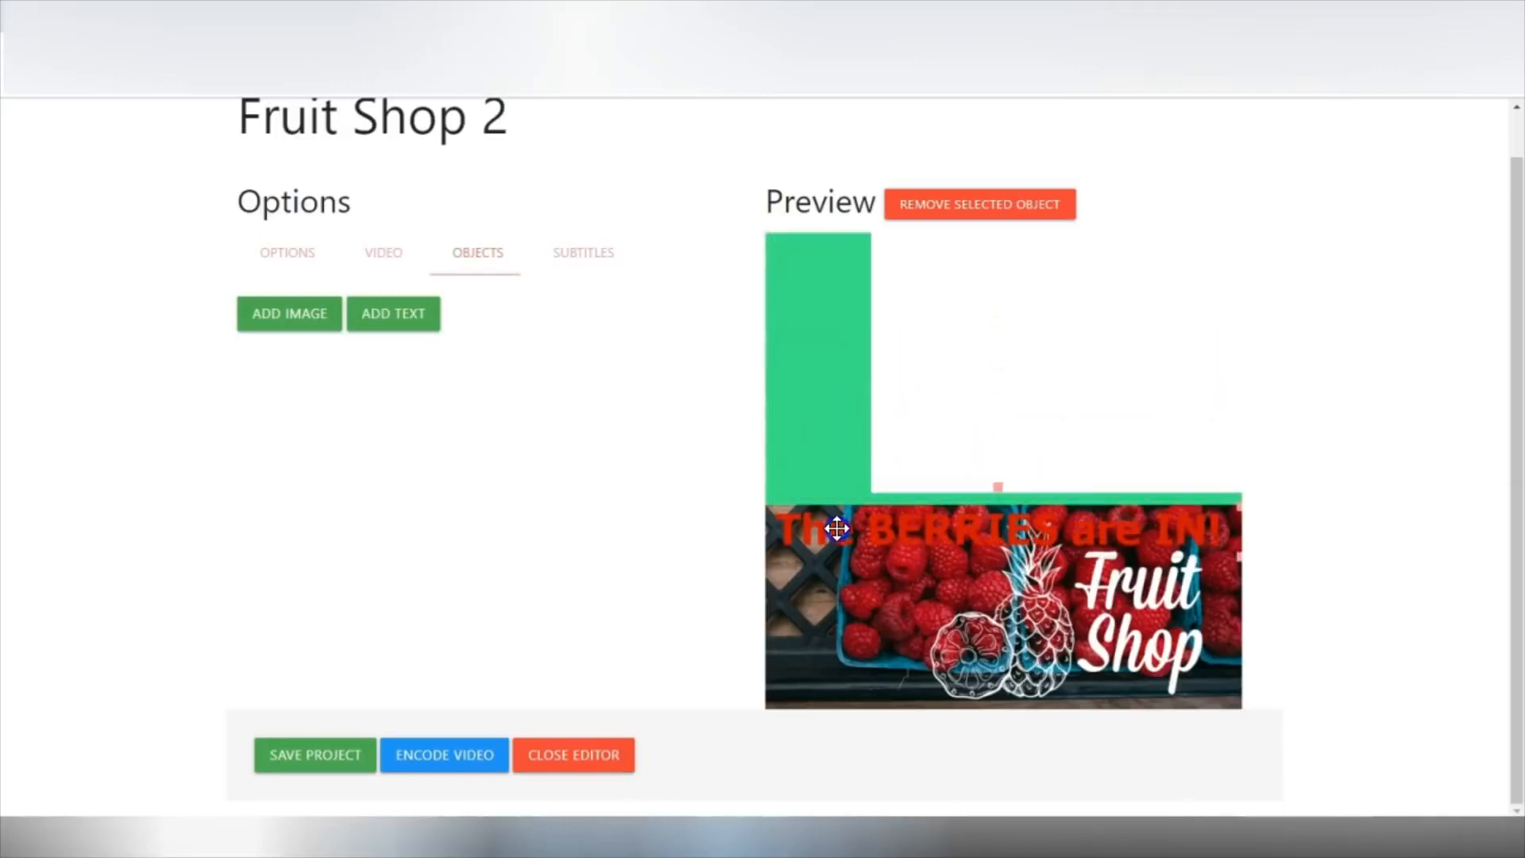
pyautogui.moveTo(1137, 367); pyautogui.dragTo(1029, 377)
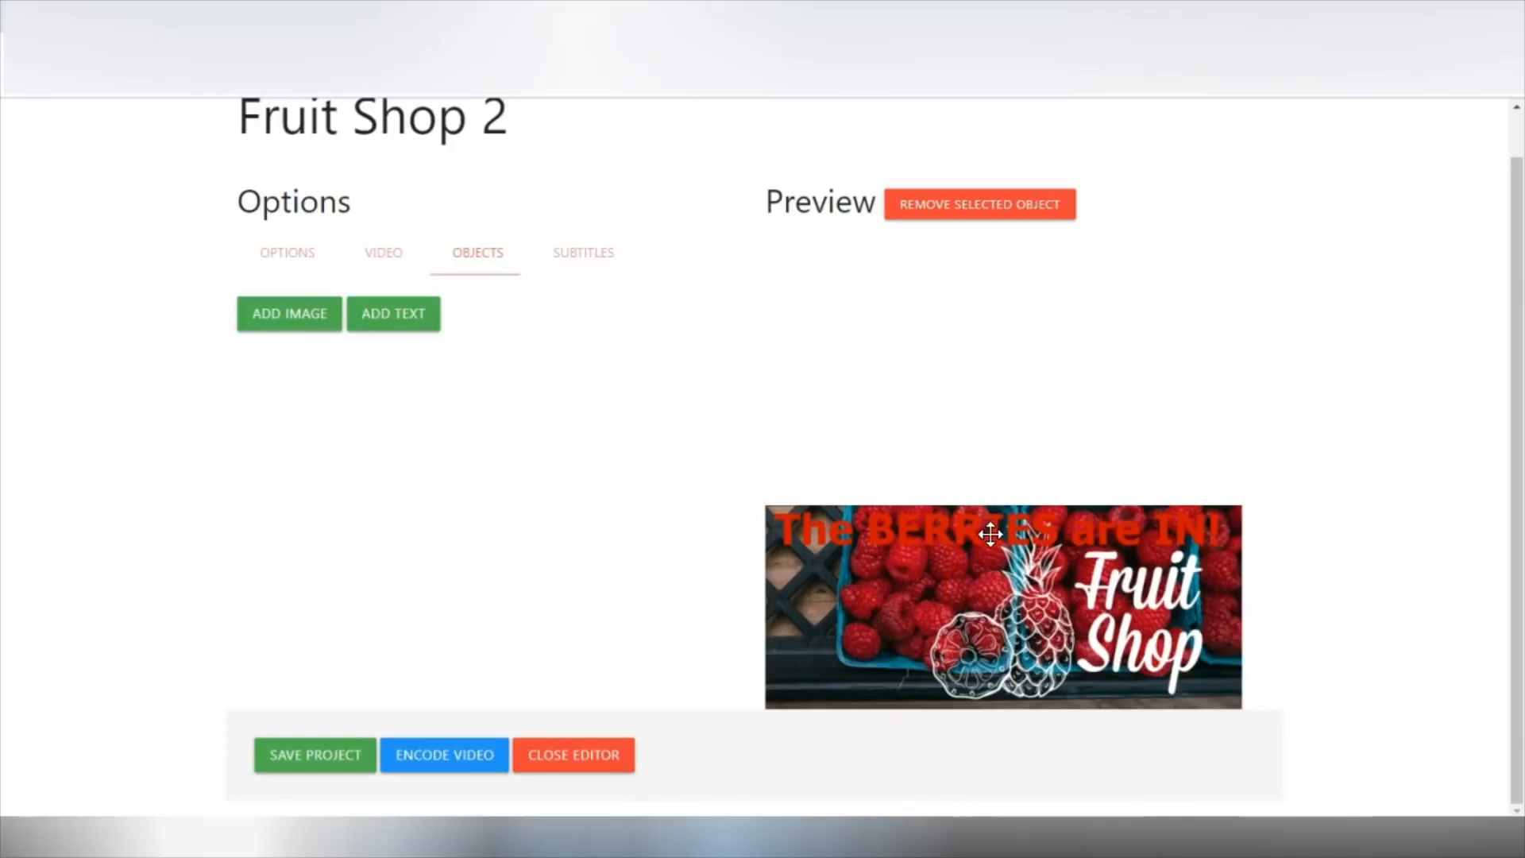
pyautogui.moveTo(994, 531); pyautogui.dragTo(985, 364)
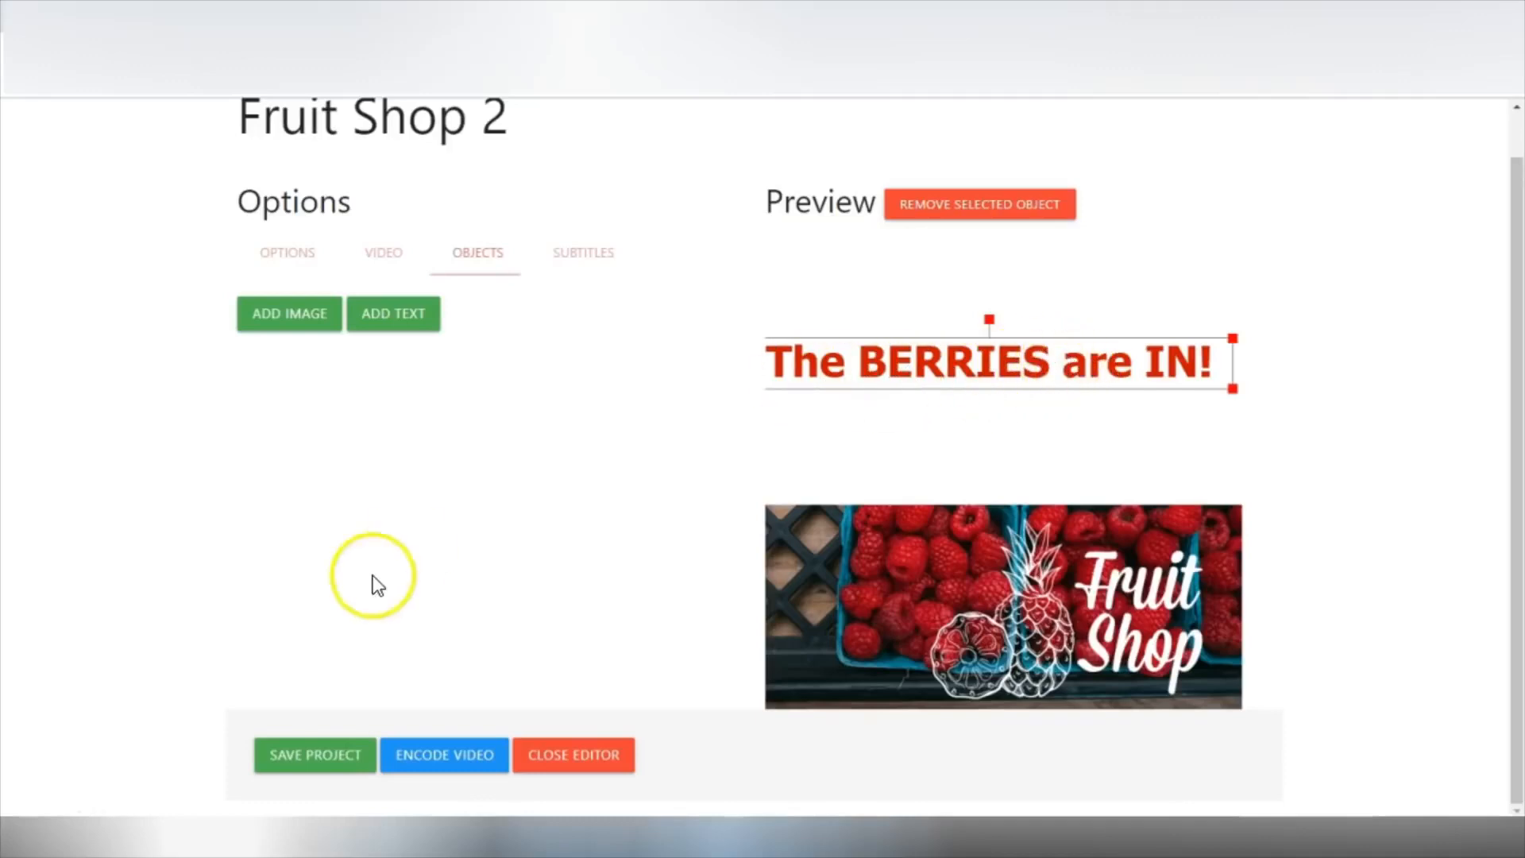
# Save the project and encode the video
pyautogui.click(312, 754)
pyautogui.press('Return')
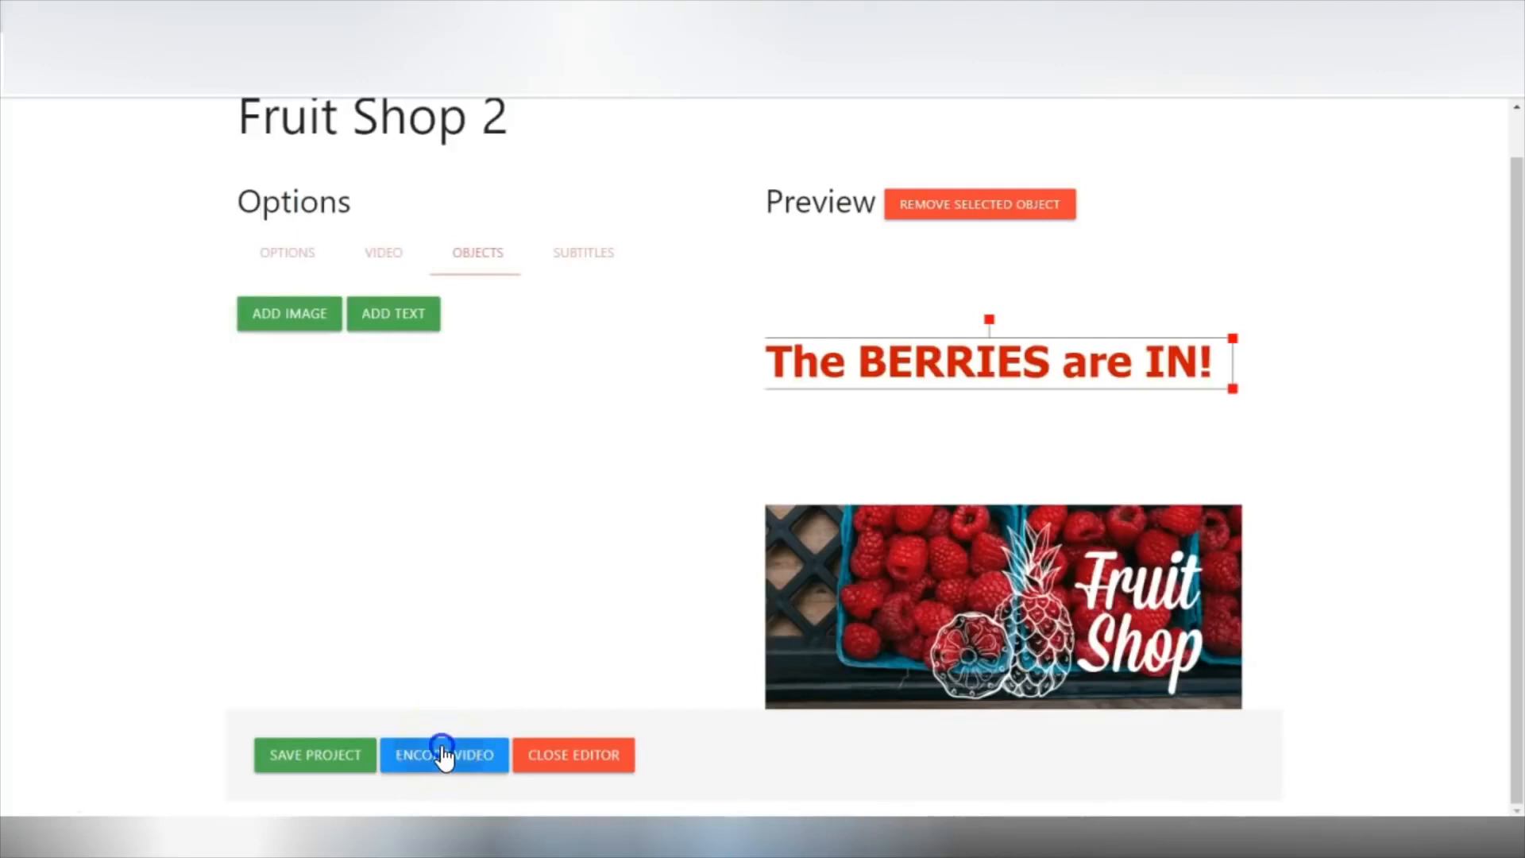
pyautogui.click(442, 754)
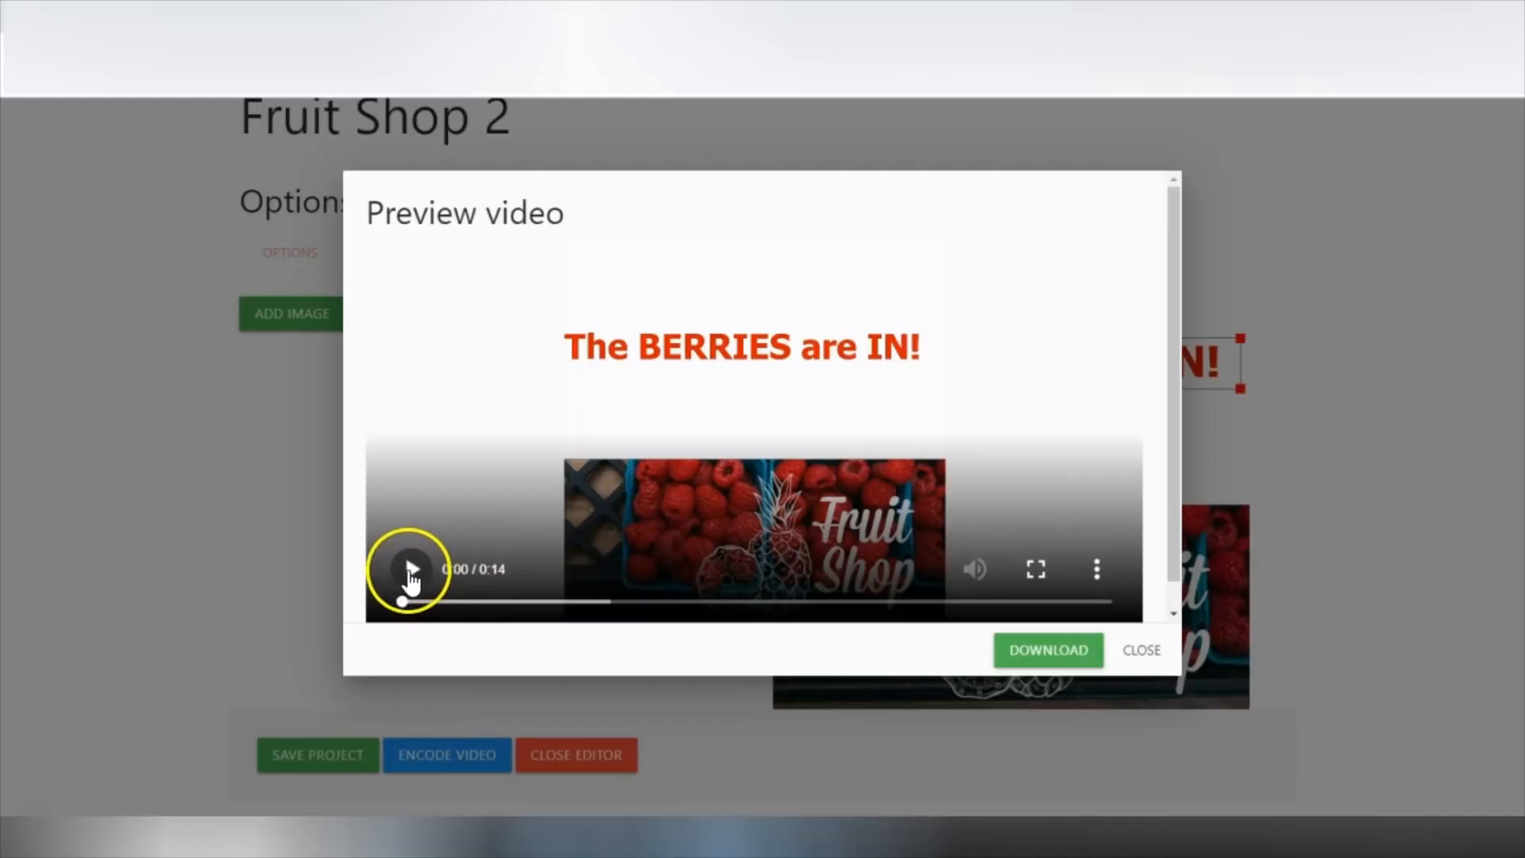
# Play the encoded preview, download the video file and close the preview
pyautogui.click(412, 569)
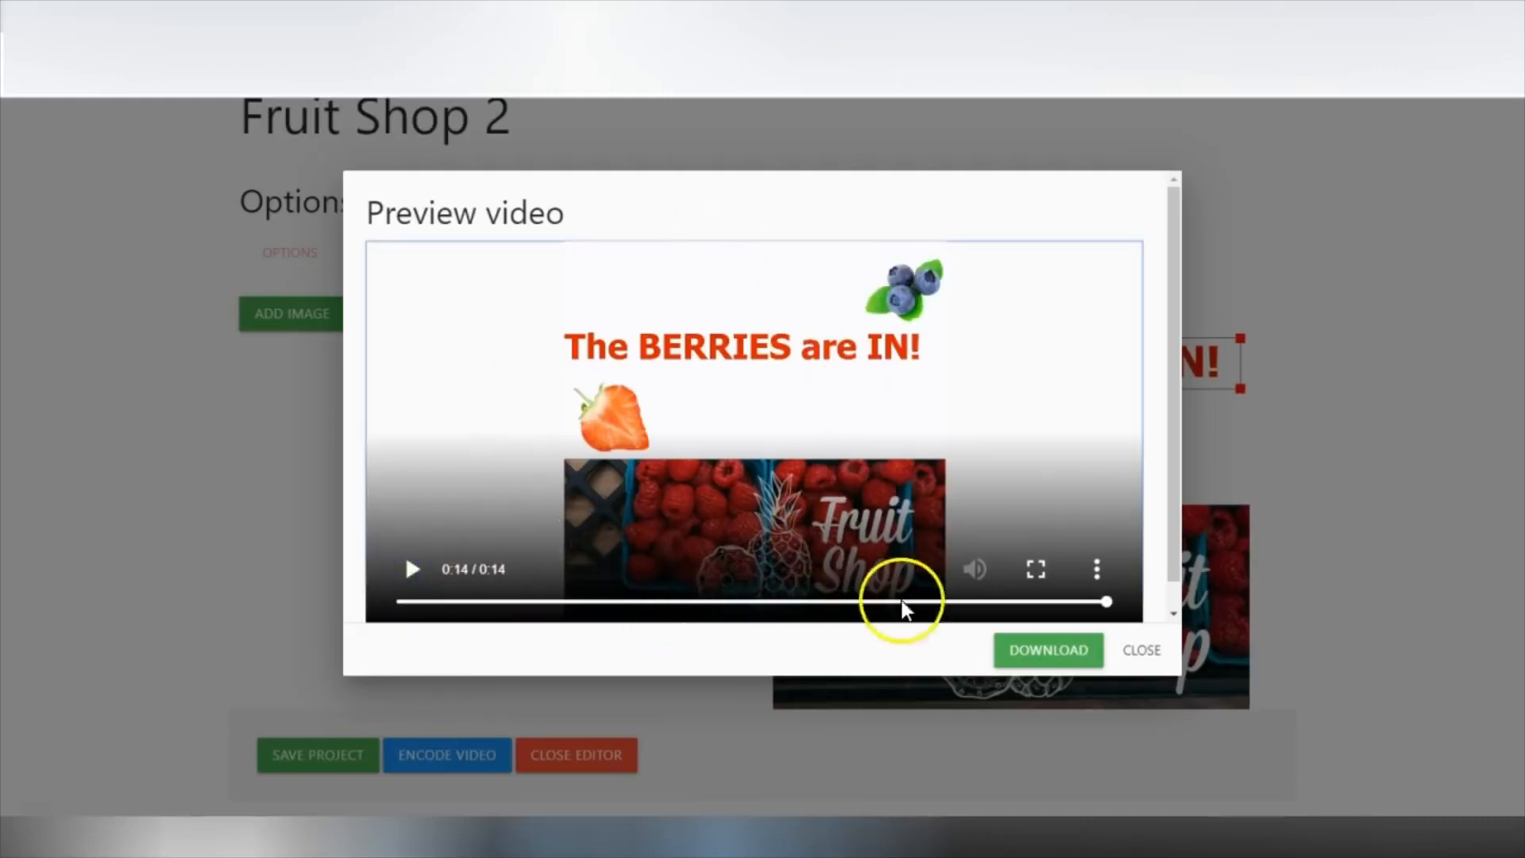
pyautogui.click(1030, 648)
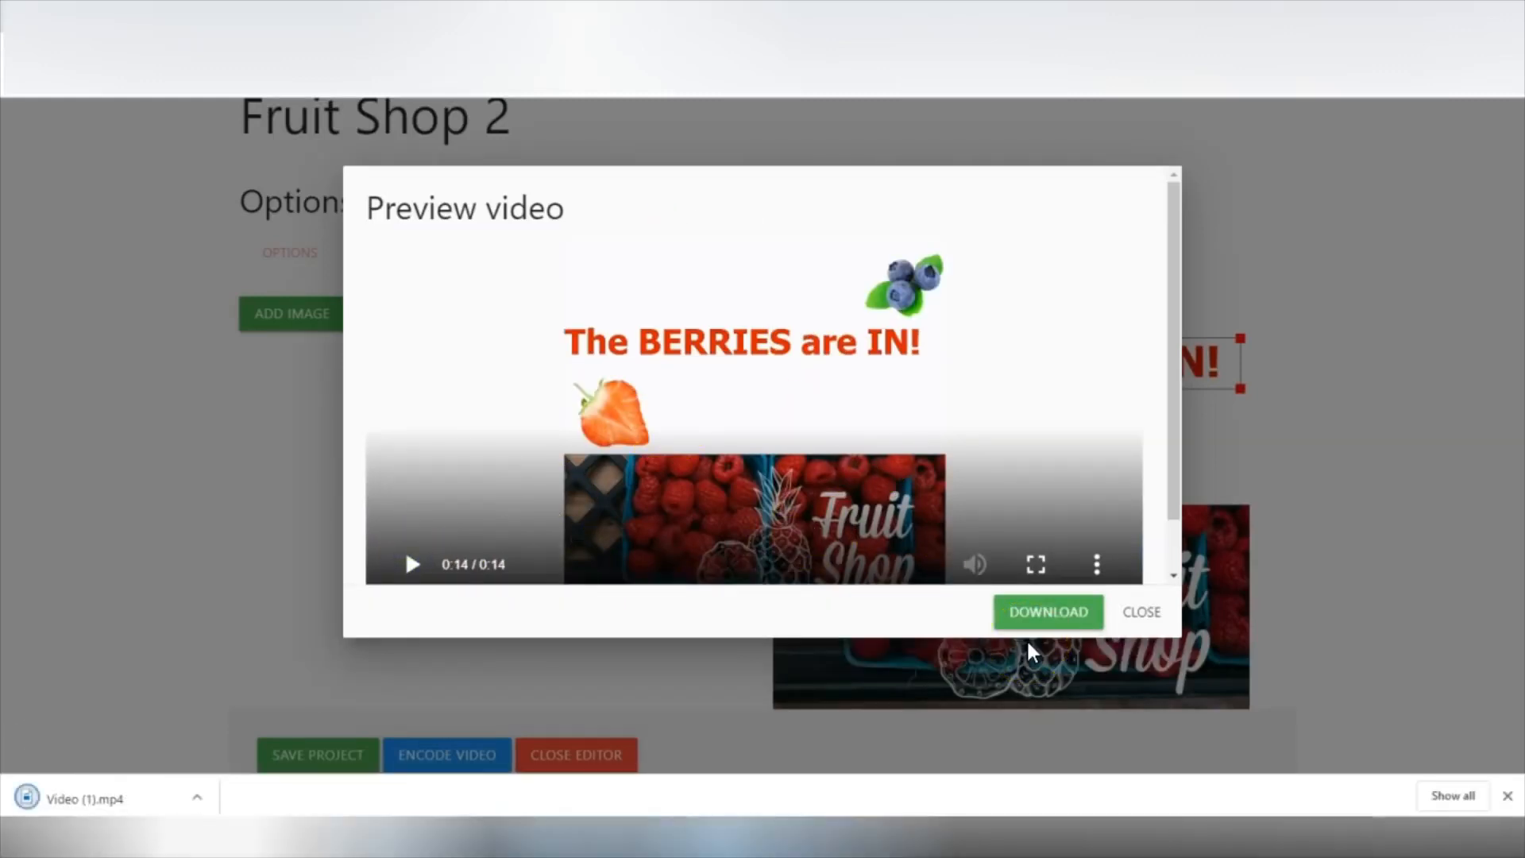
pyautogui.moveTo(1169, 486)
pyautogui.mouseDown()
pyautogui.moveTo(1181, 552)
pyautogui.moveTo(1178, 477)
pyautogui.mouseUp()
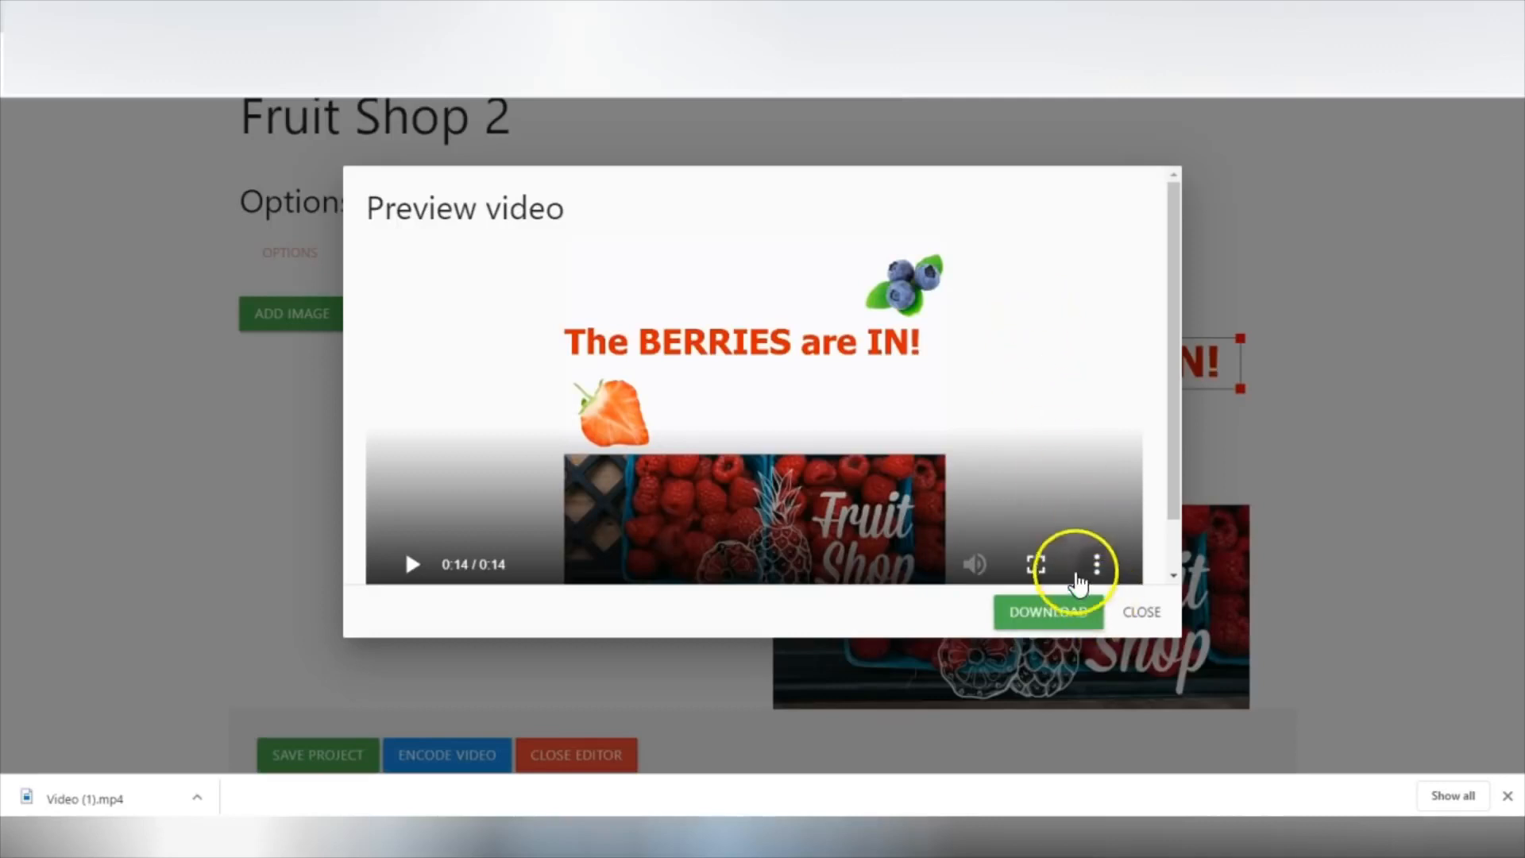
pyautogui.click(1140, 624)
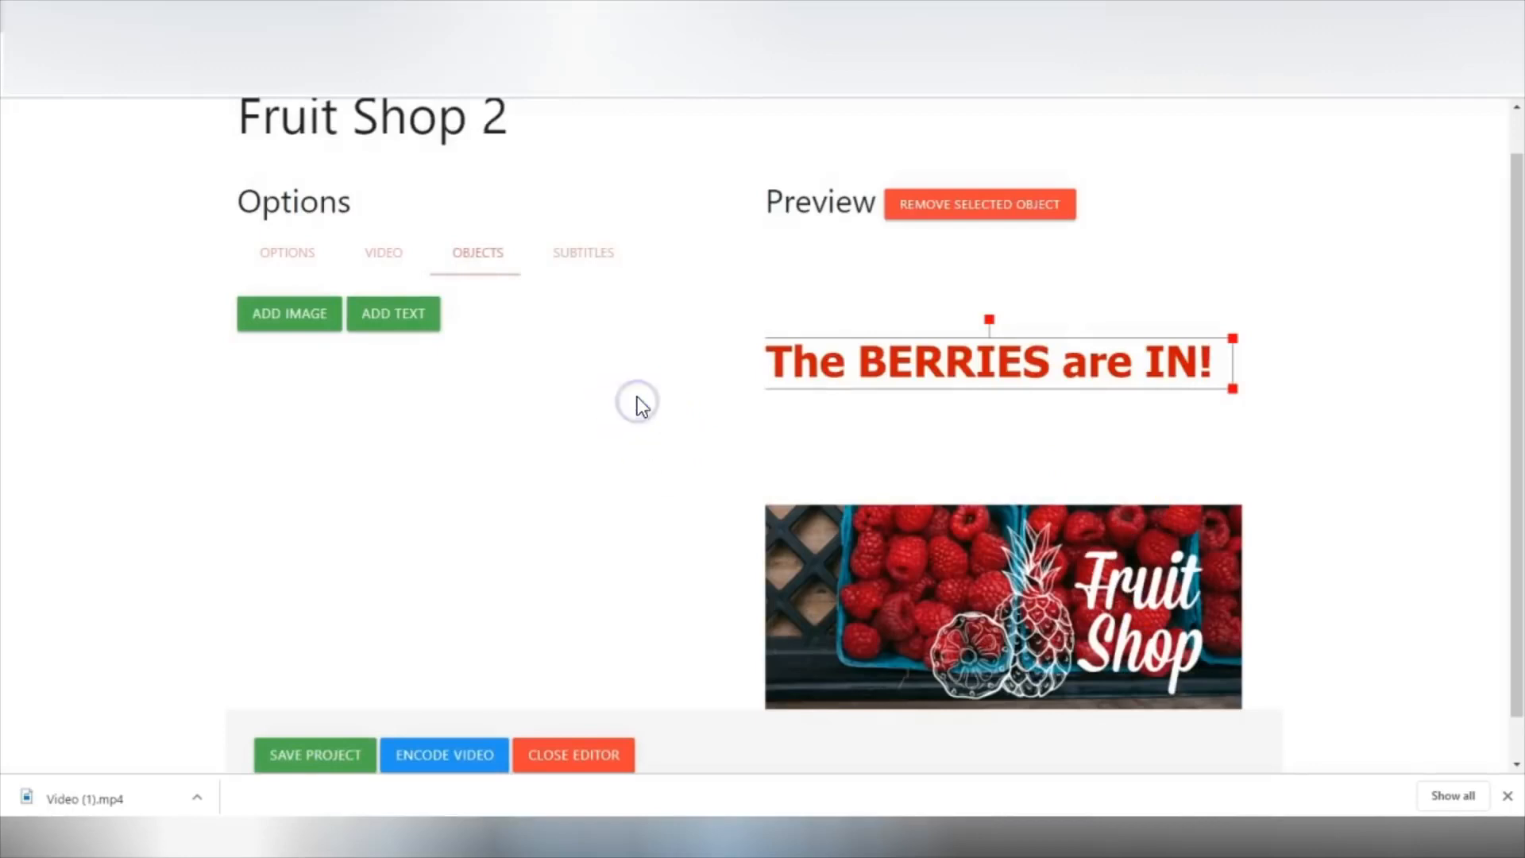
# Shrink the Fruit Shop logo to about half size in the lower-right corner of the raspberry image
pyautogui.click(1027, 618)
pyautogui.moveTo(914, 510); pyautogui.dragTo(1056, 586)
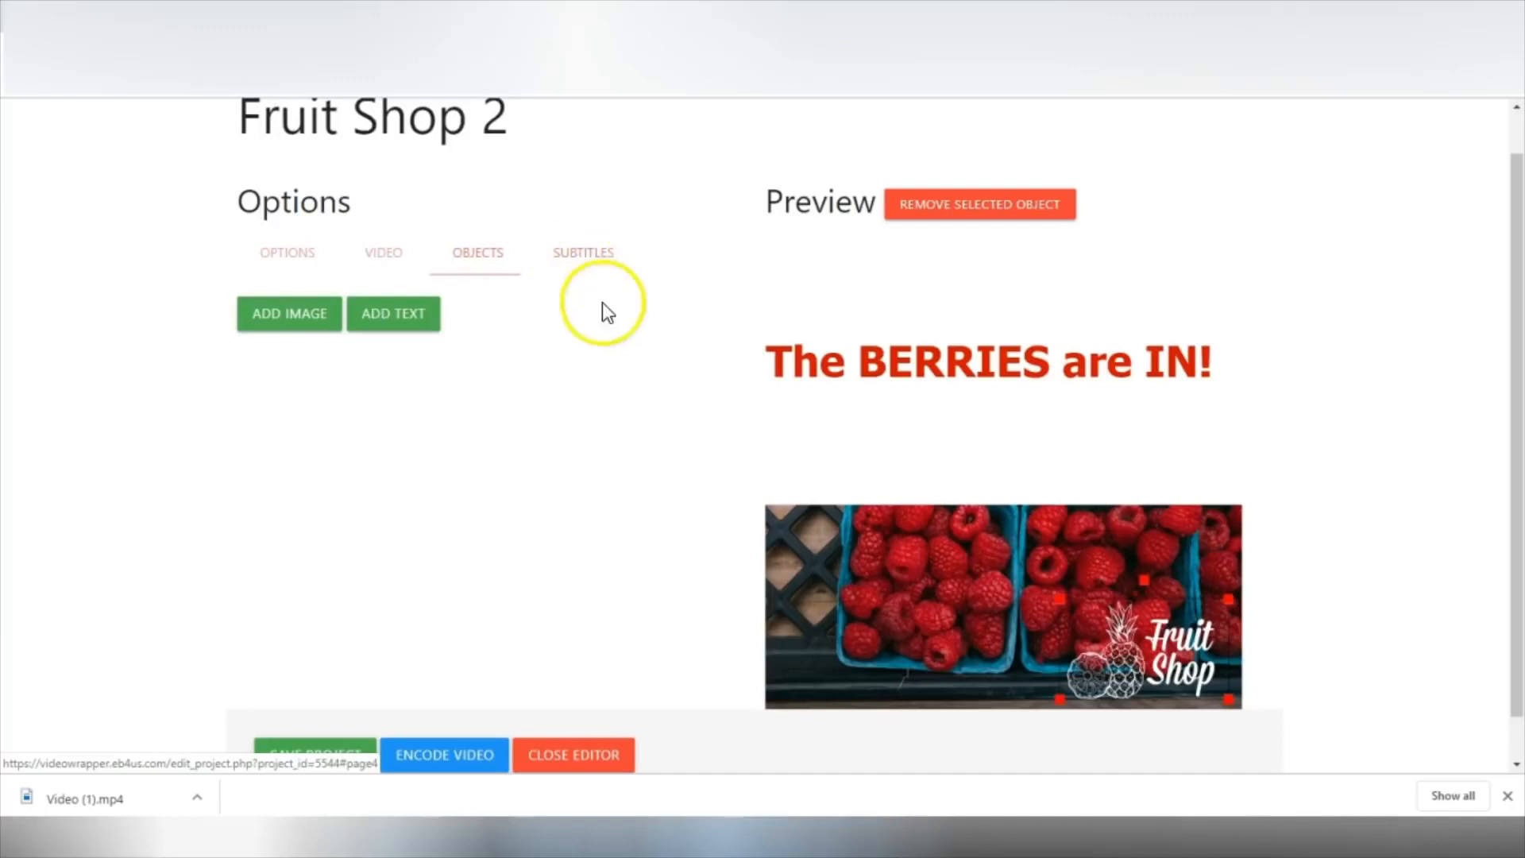
# Add a subtitle reading "CALL TODAY!" with start 3 and duration 7
pyautogui.click(581, 256)
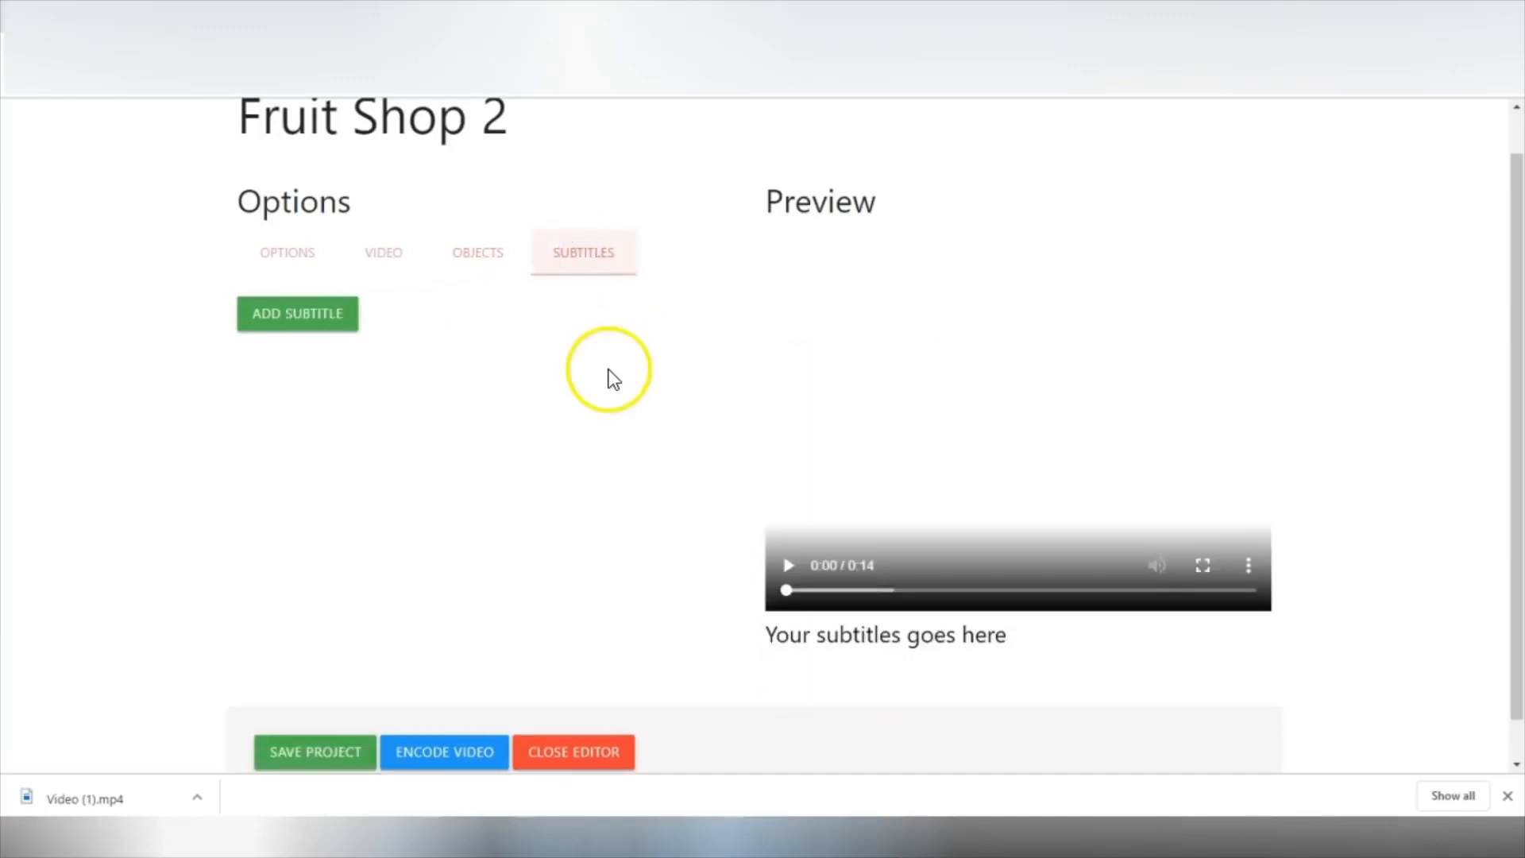
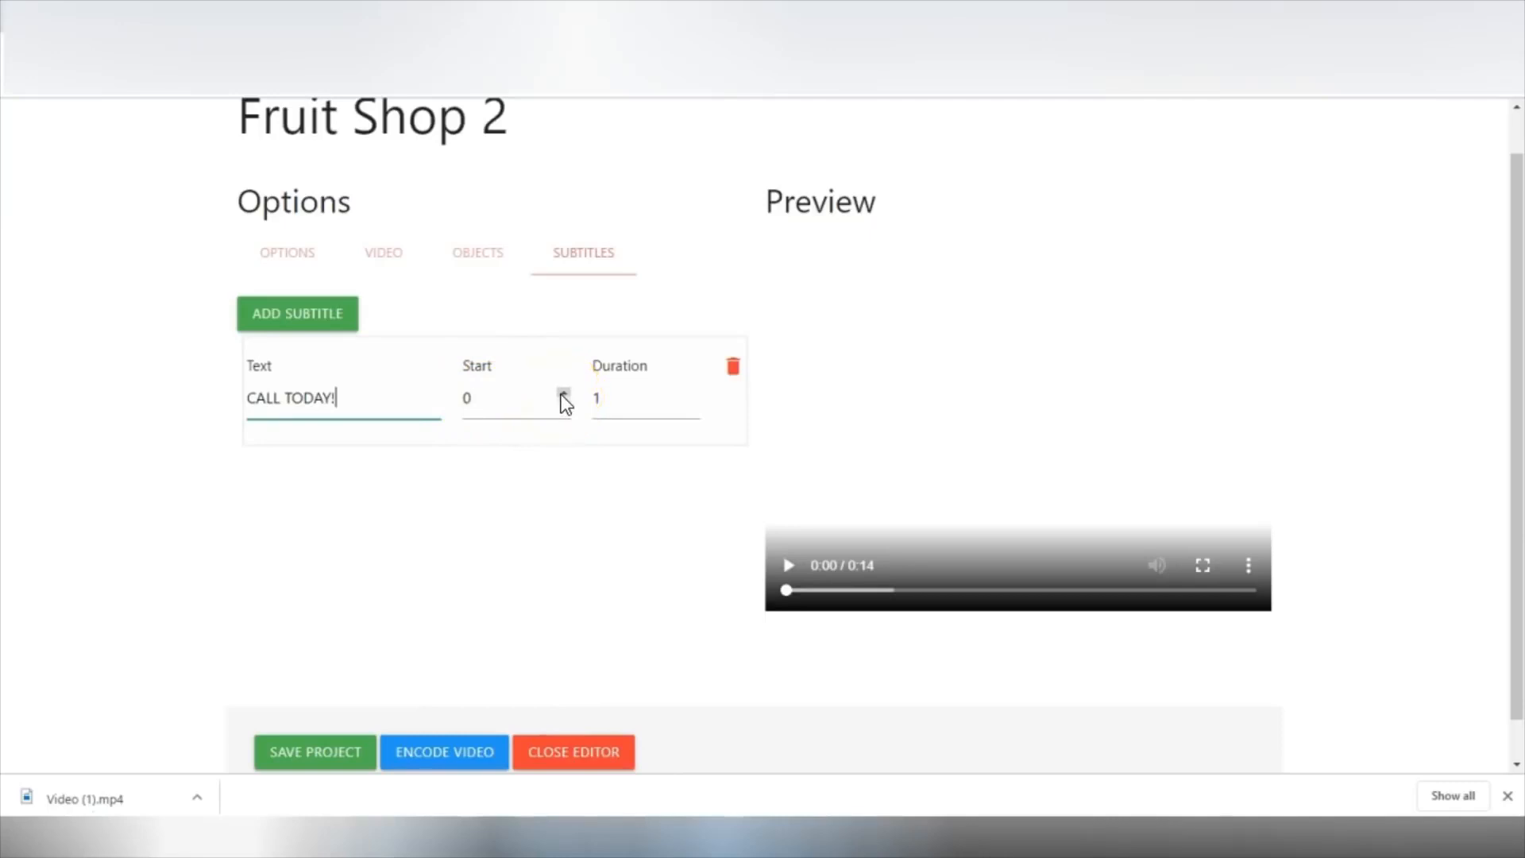
pyautogui.click(563, 393)
pyautogui.moveTo(613, 395); pyautogui.dragTo(580, 397)
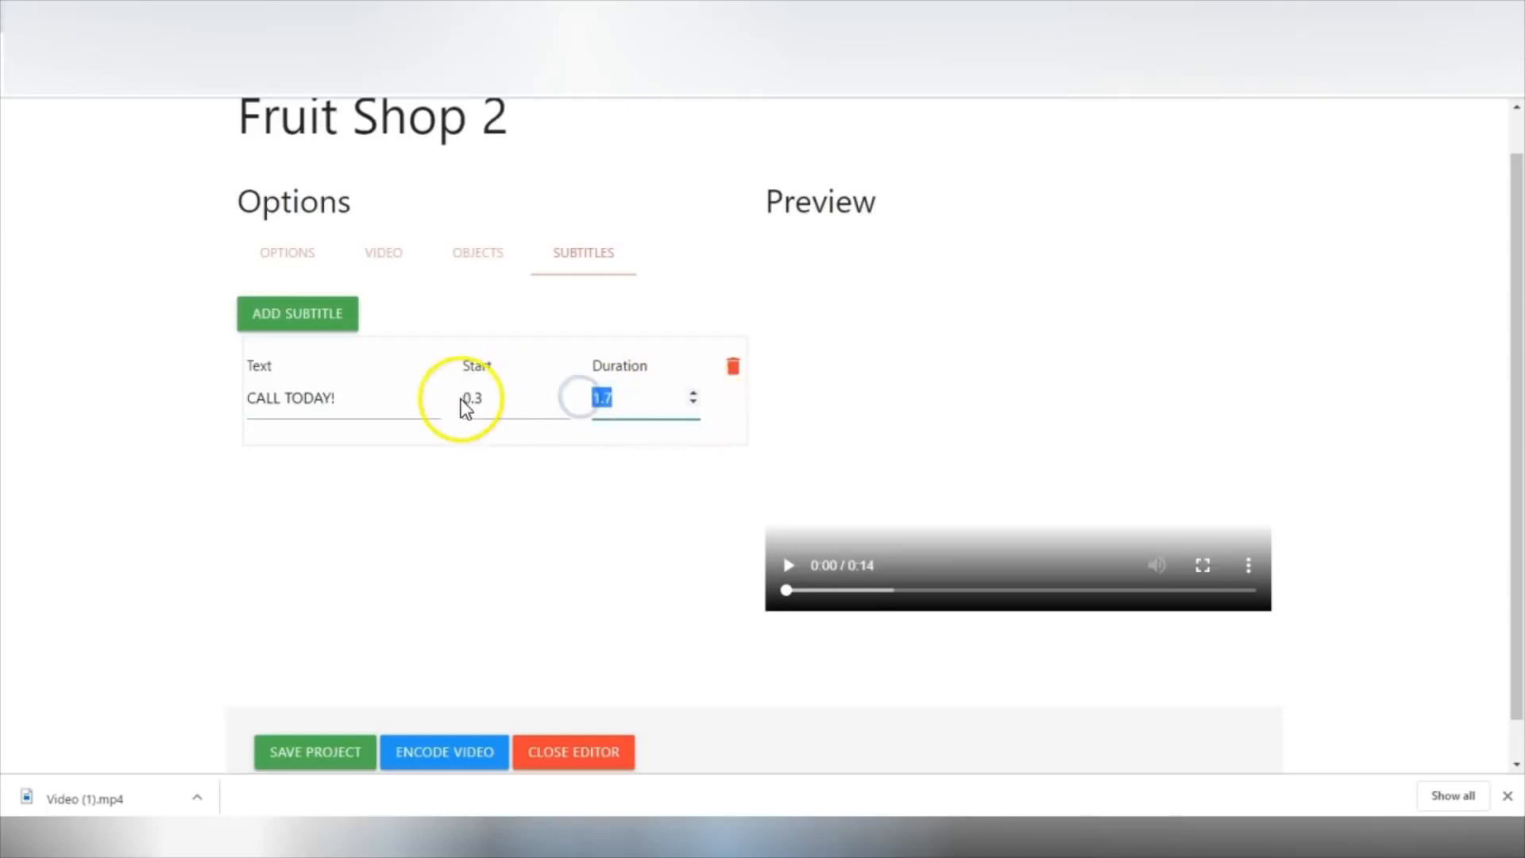
pyautogui.moveTo(484, 401); pyautogui.dragTo(464, 407)
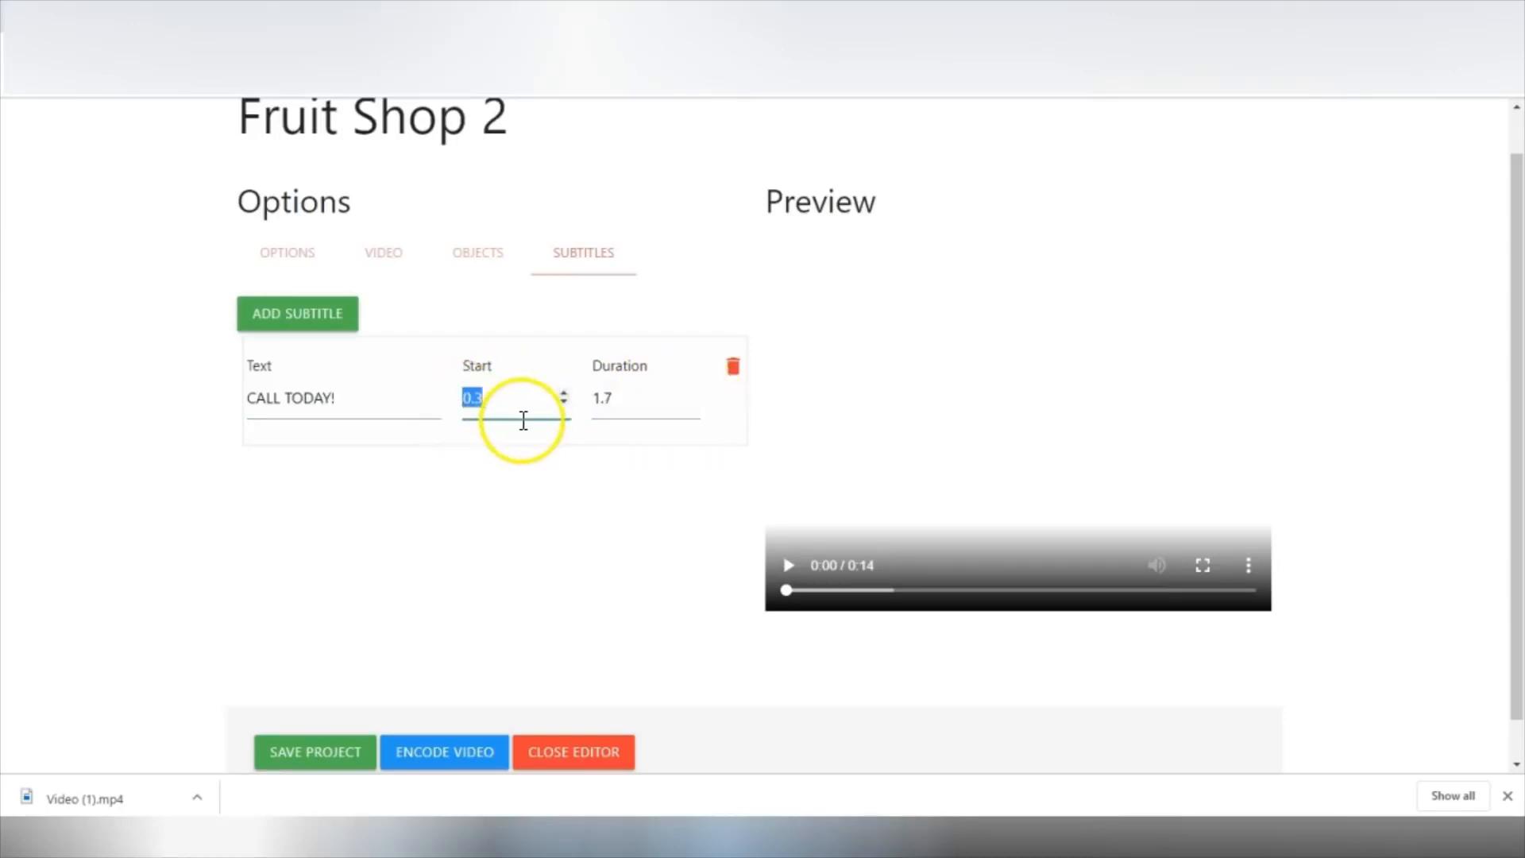
pyautogui.click(615, 395)
pyautogui.moveTo(616, 395); pyautogui.dragTo(590, 405)
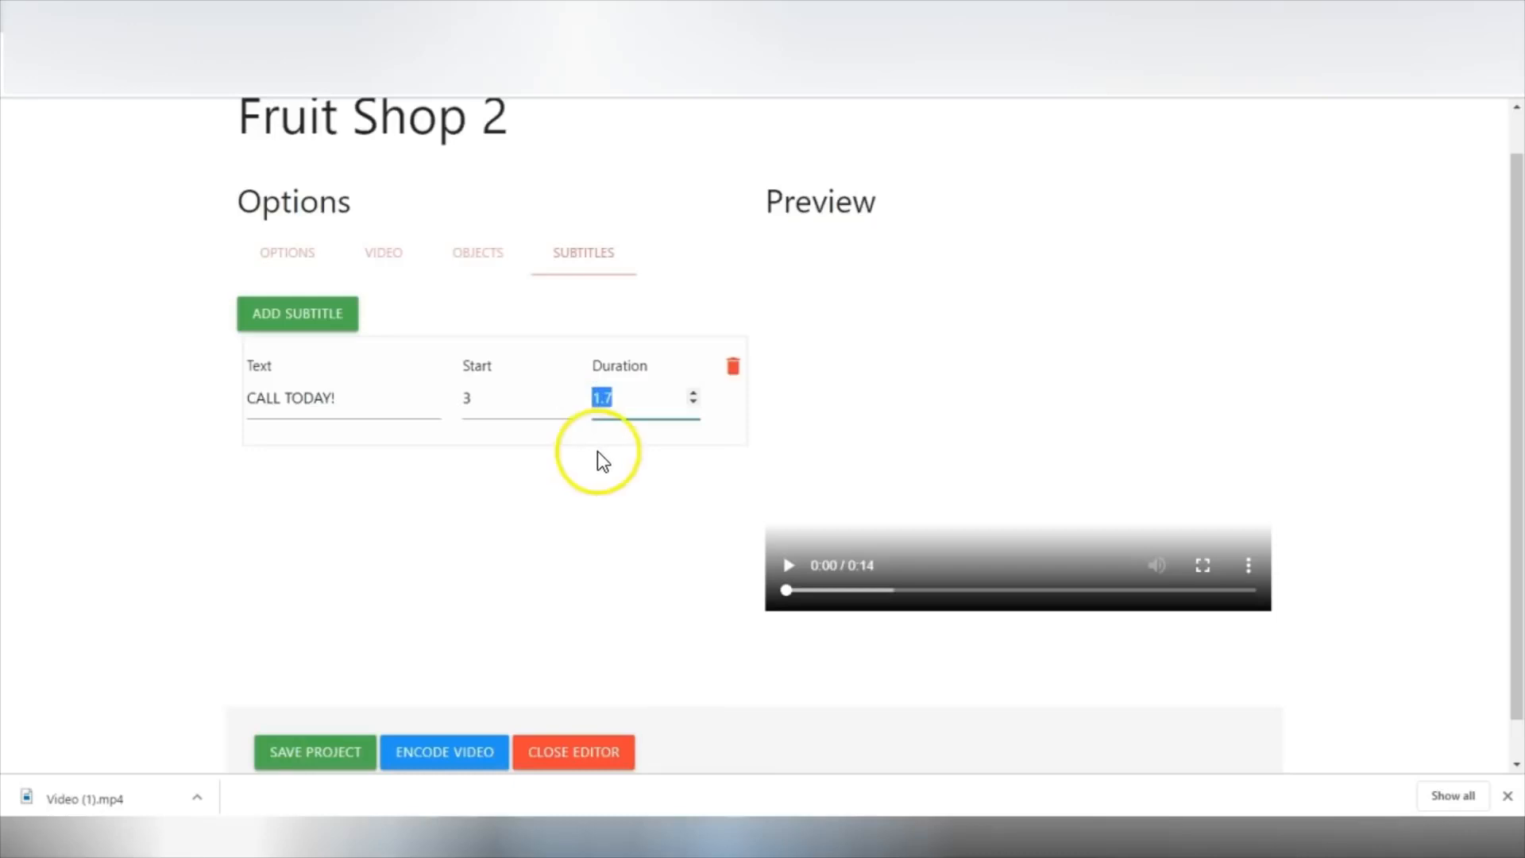
pyautogui.write('7')
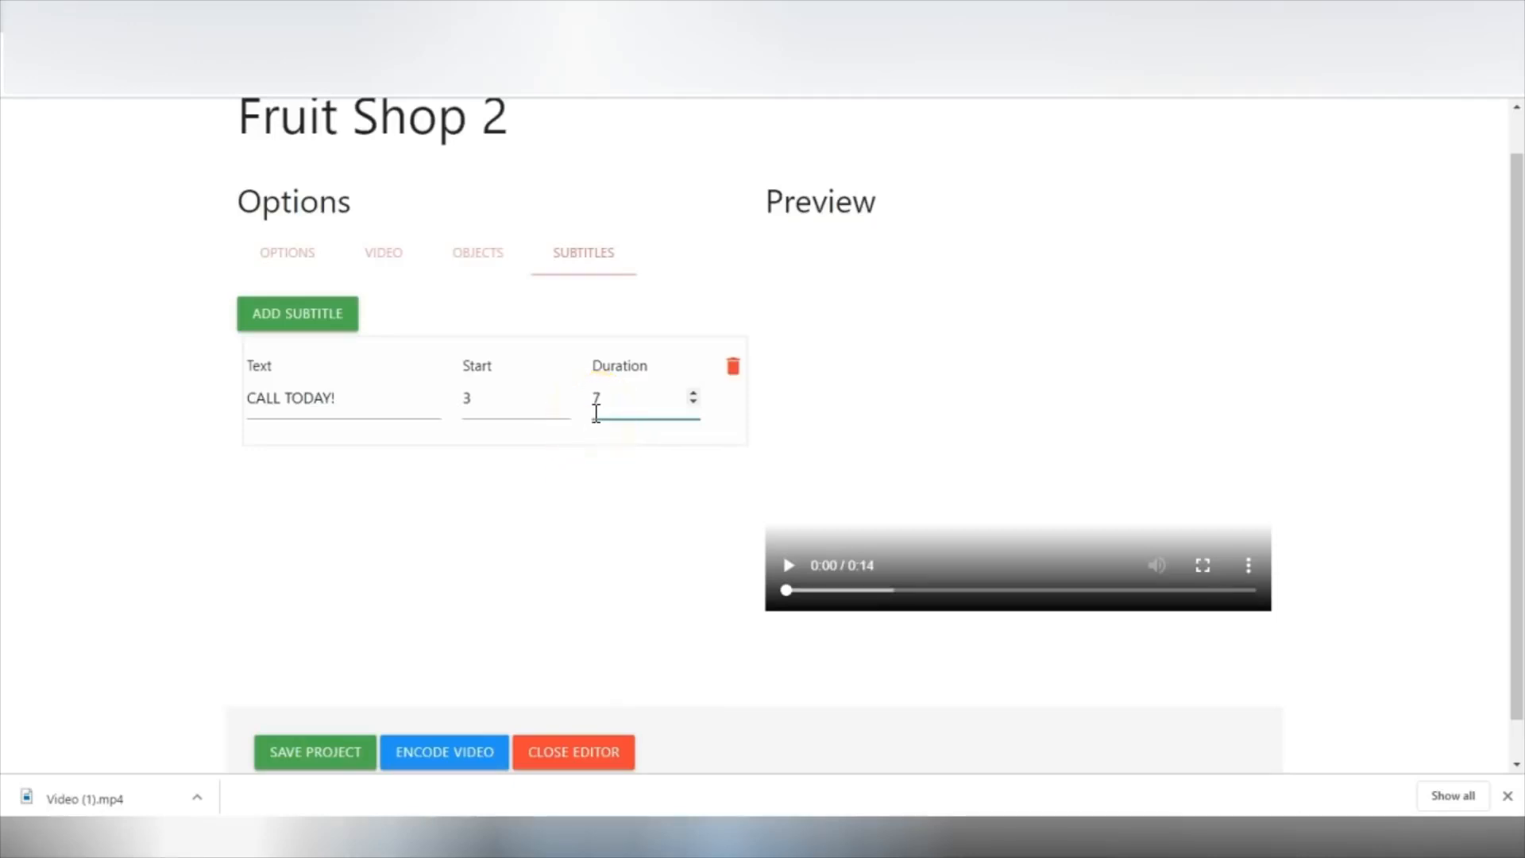
# Set up two subtitles: "CALL TODAY!" with start 1 and duration 7, and the phone number with start 8 and duration 14
pyautogui.click(319, 308)
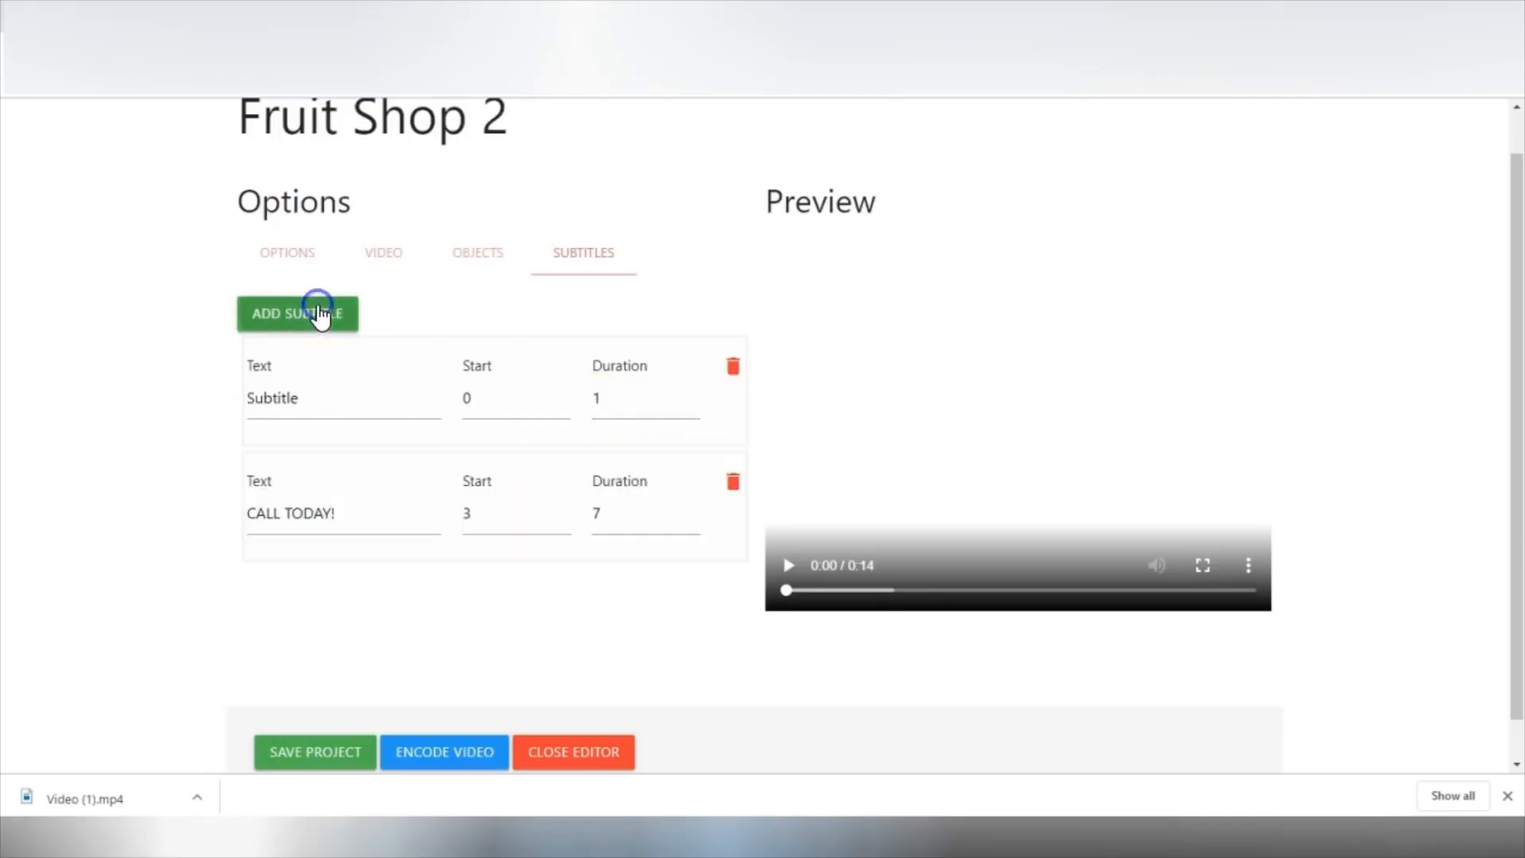
pyautogui.moveTo(351, 512); pyautogui.dragTo(251, 510)
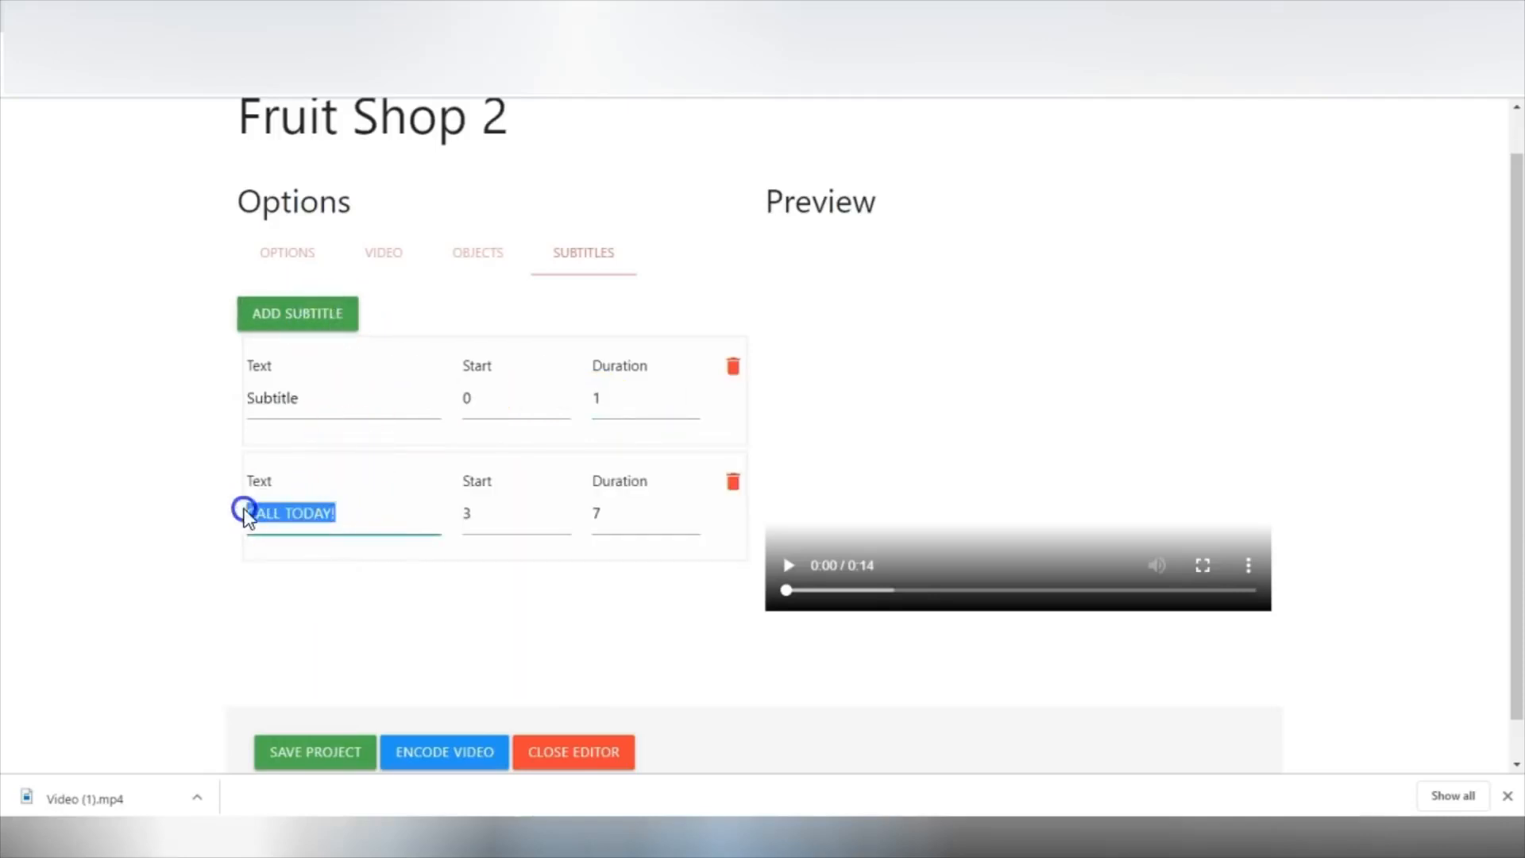
pyautogui.write('555-5555')
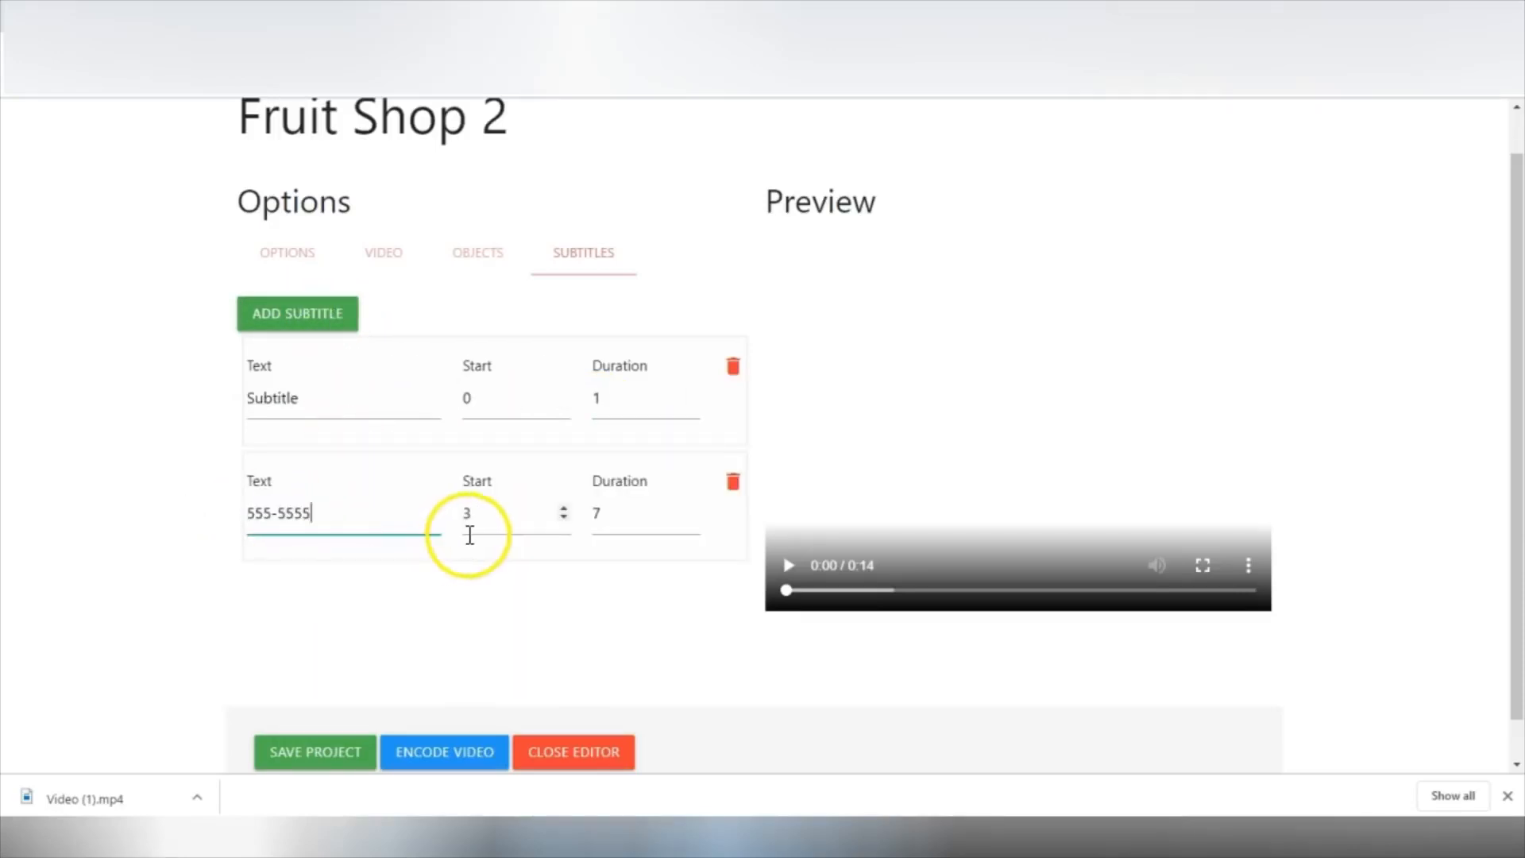
pyautogui.doubleClick(466, 514)
pyautogui.write('8')
pyautogui.click(590, 514)
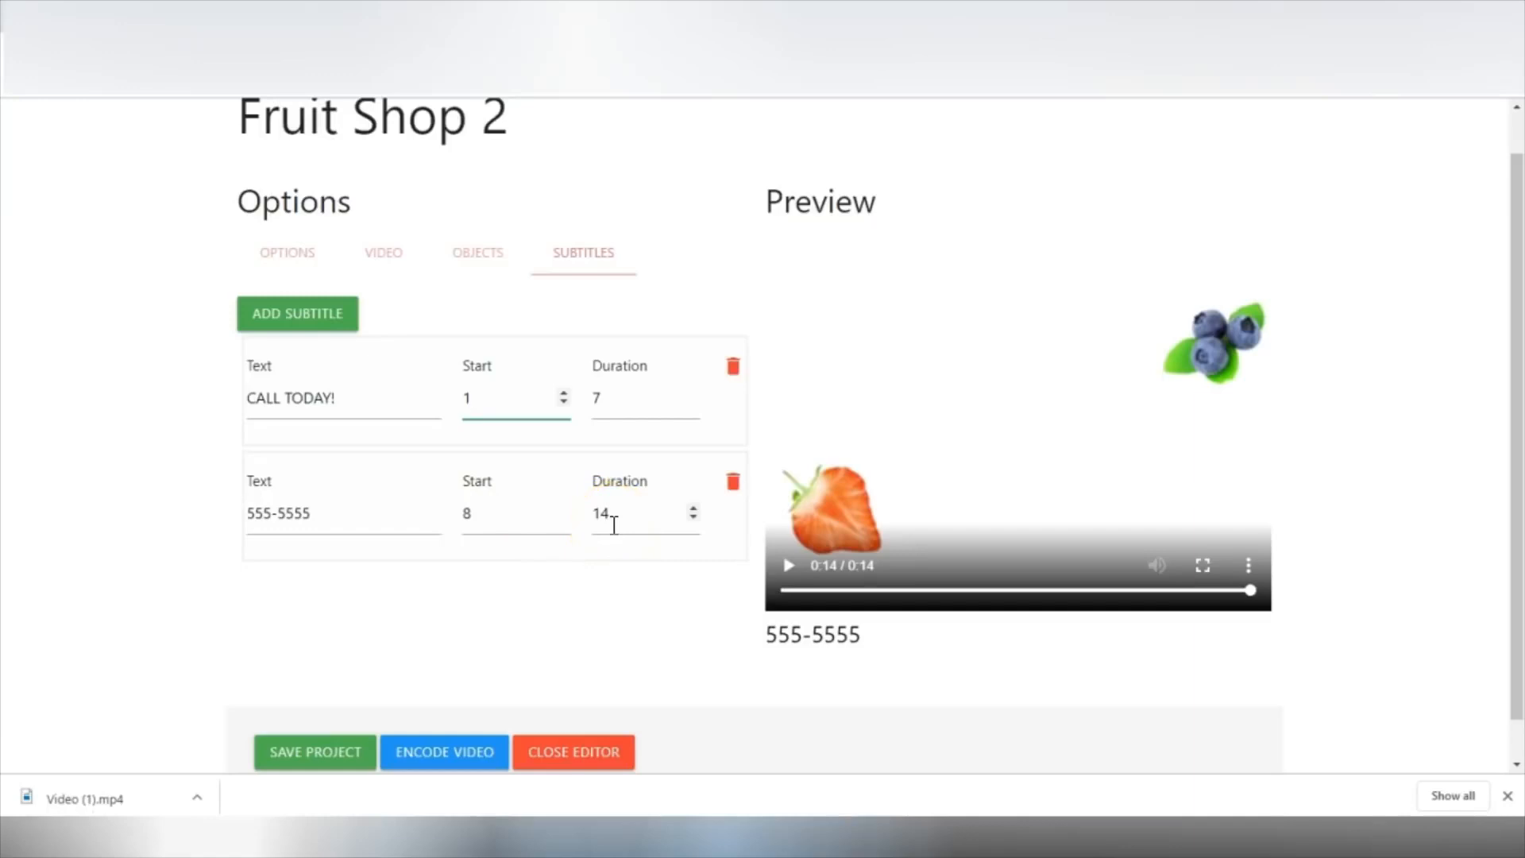
pyautogui.click(789, 568)
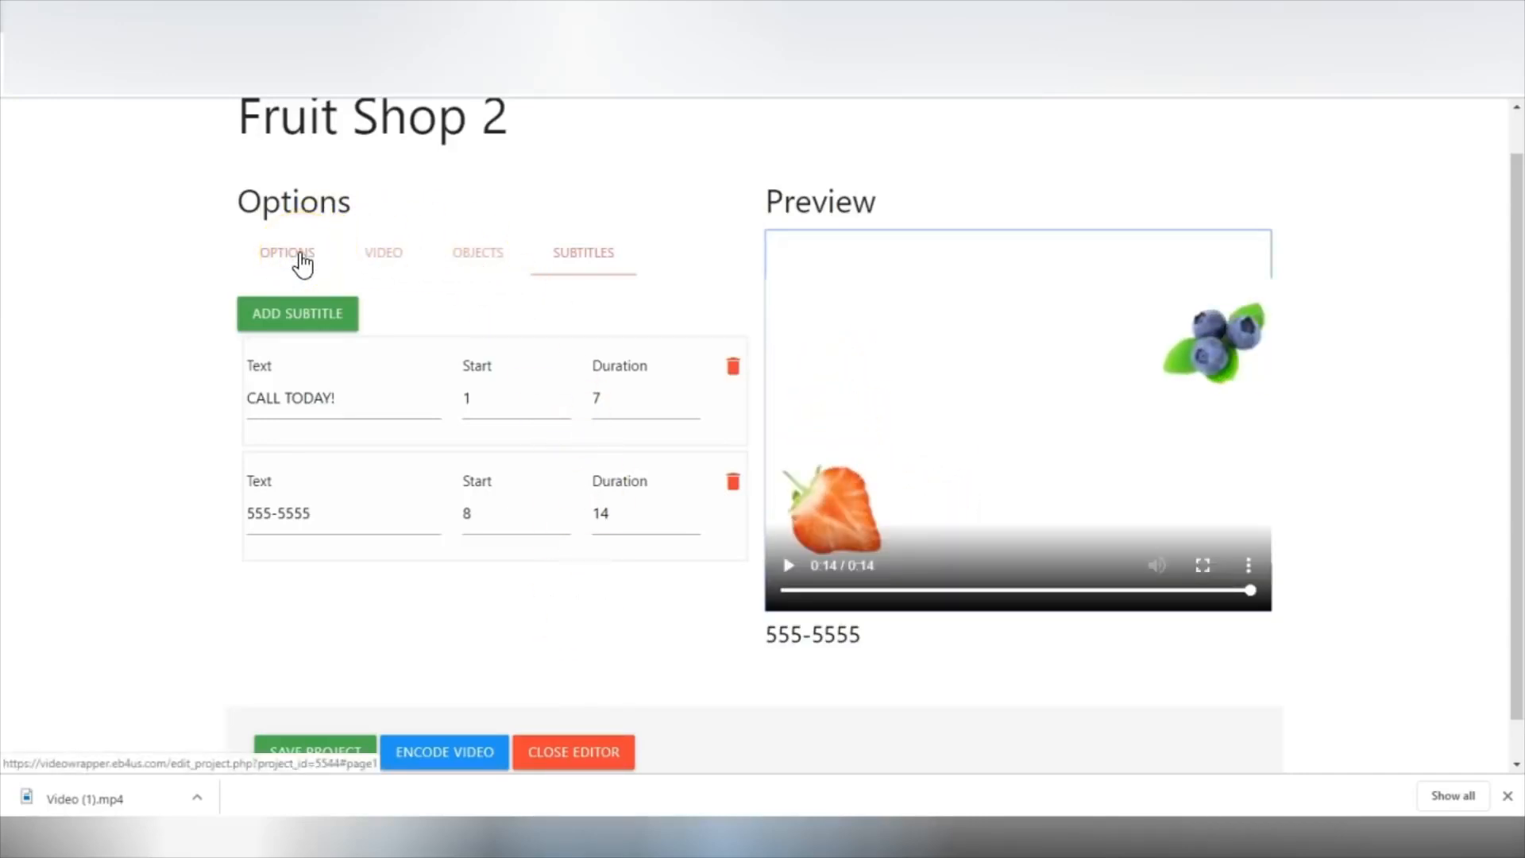
# Resize and shift the raspberry image to leave a strip free below it, and enlarge the logo over its right part
pyautogui.click(468, 256)
pyautogui.click(903, 560)
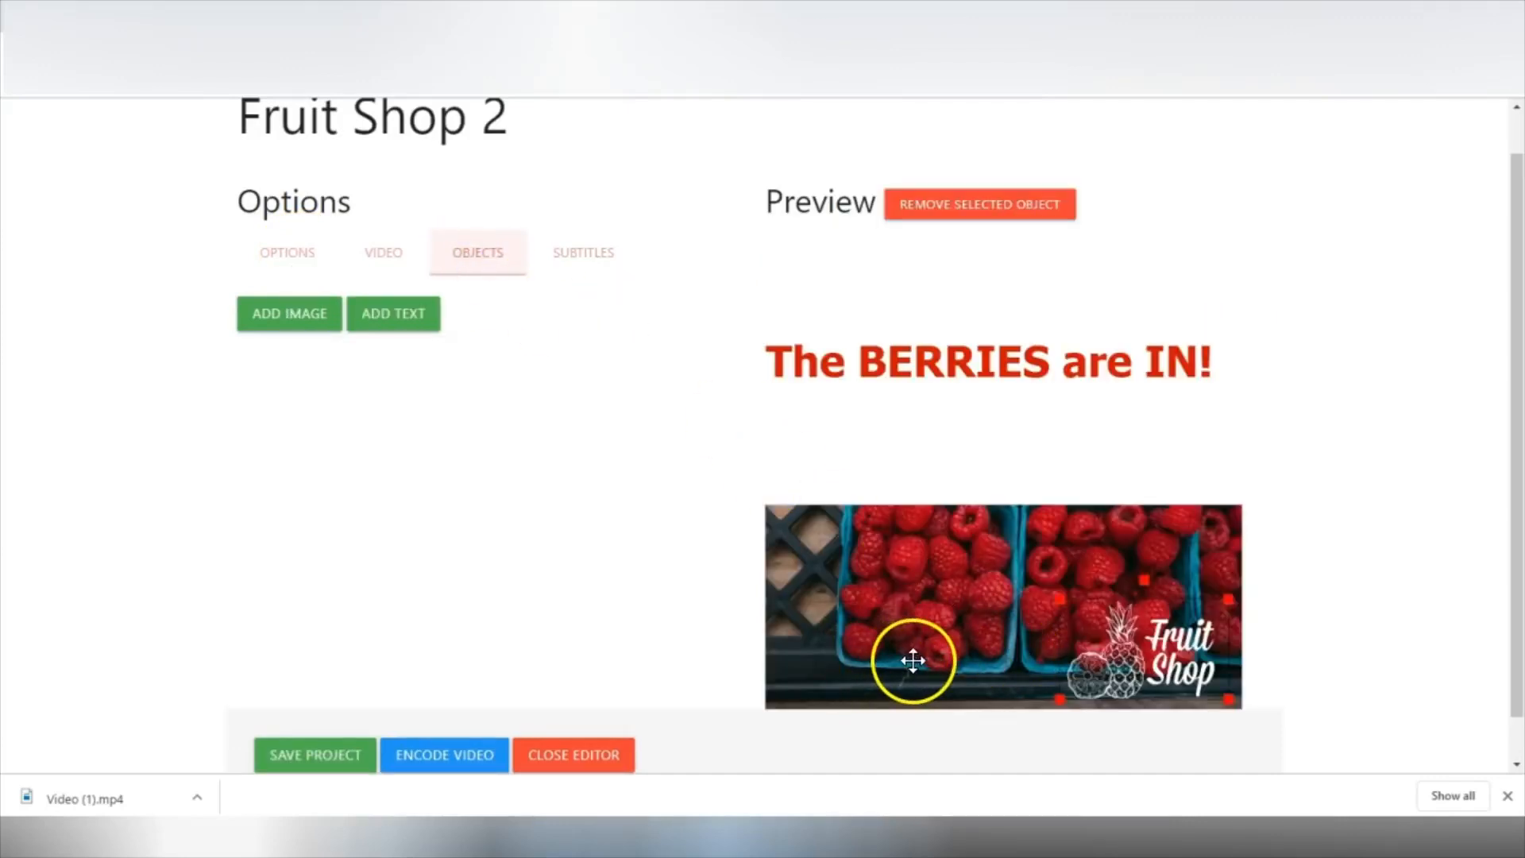
pyautogui.click(1097, 545)
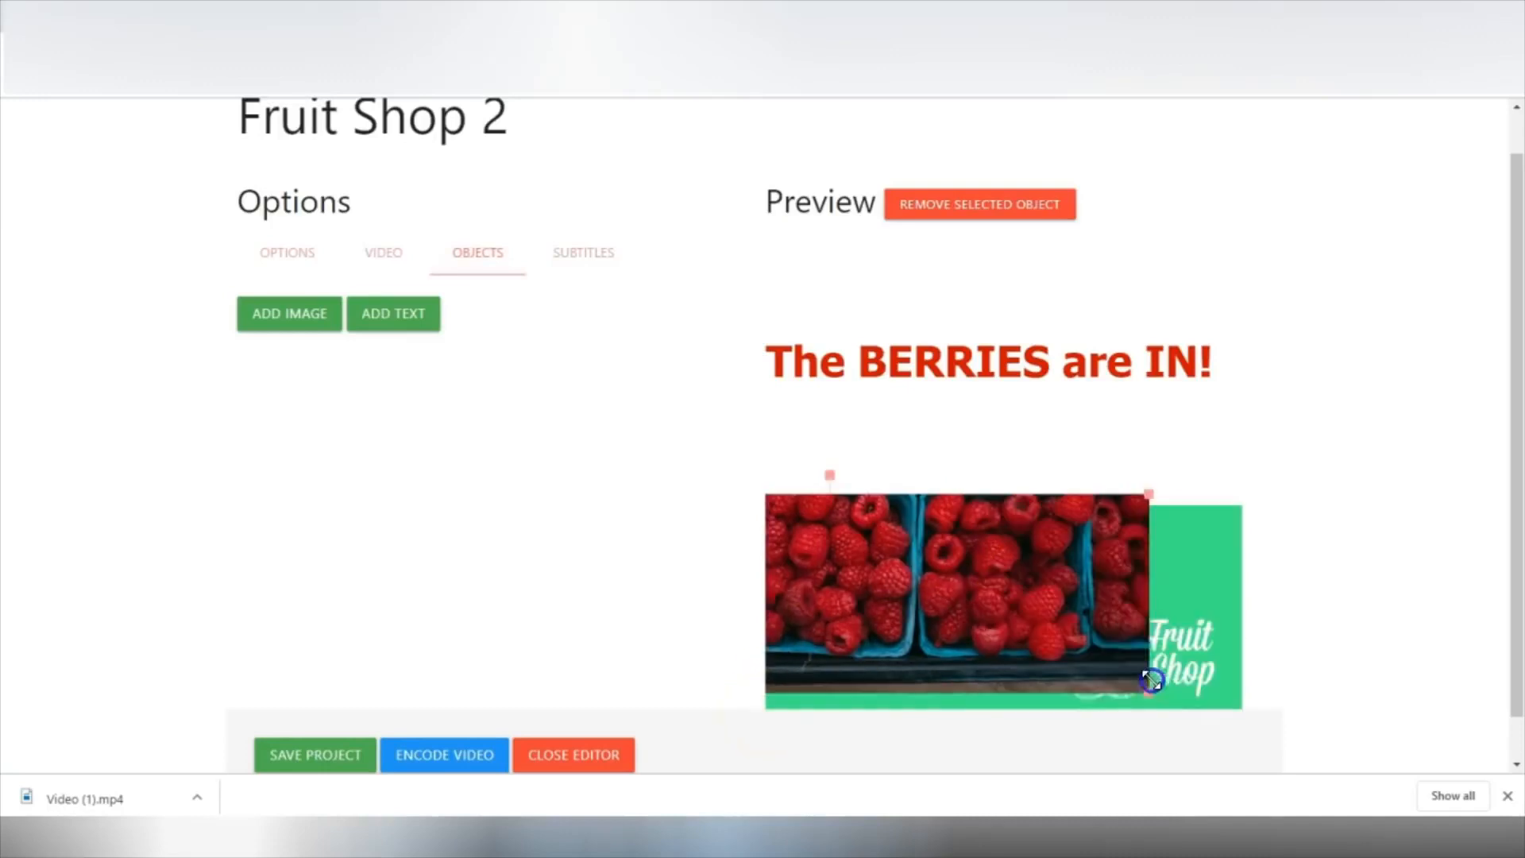
pyautogui.moveTo(1152, 680); pyautogui.dragTo(1057, 630)
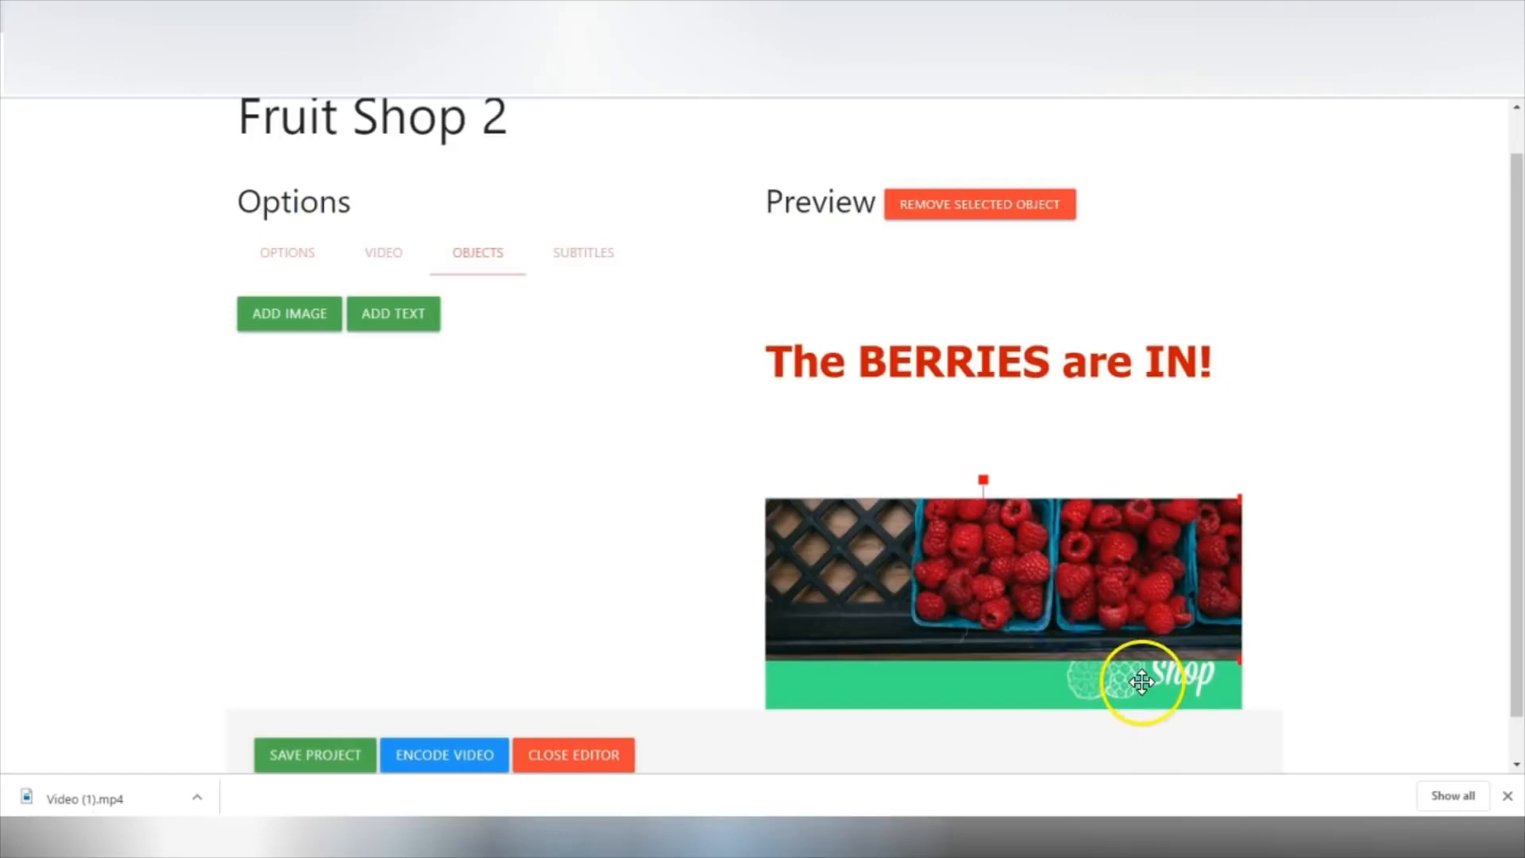
pyautogui.moveTo(1140, 672); pyautogui.dragTo(1145, 595)
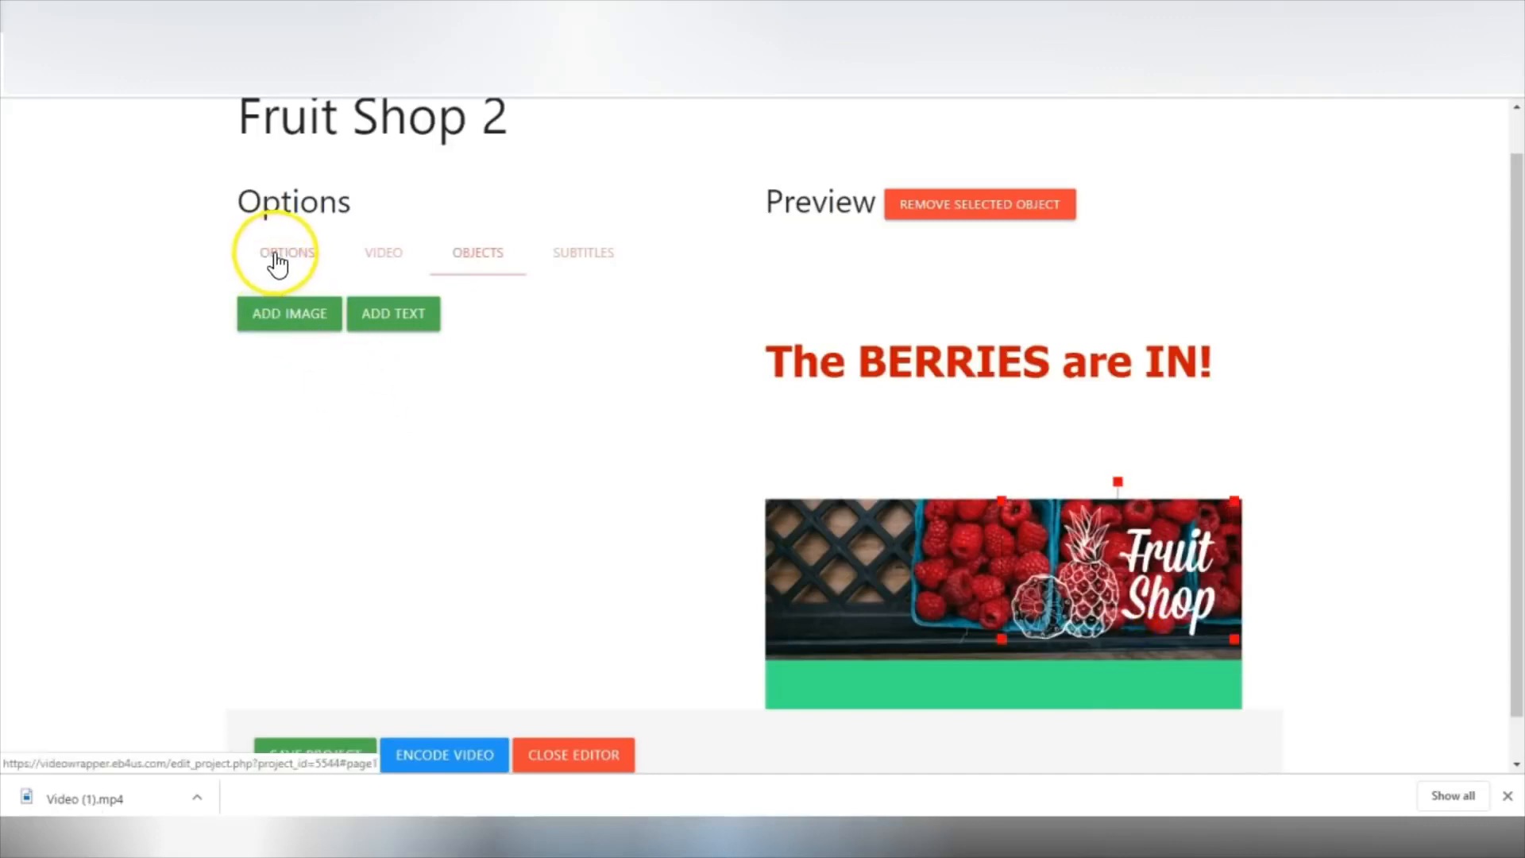
# Change the project's background colour to white #ffffff
pyautogui.click(267, 257)
pyautogui.click(261, 497)
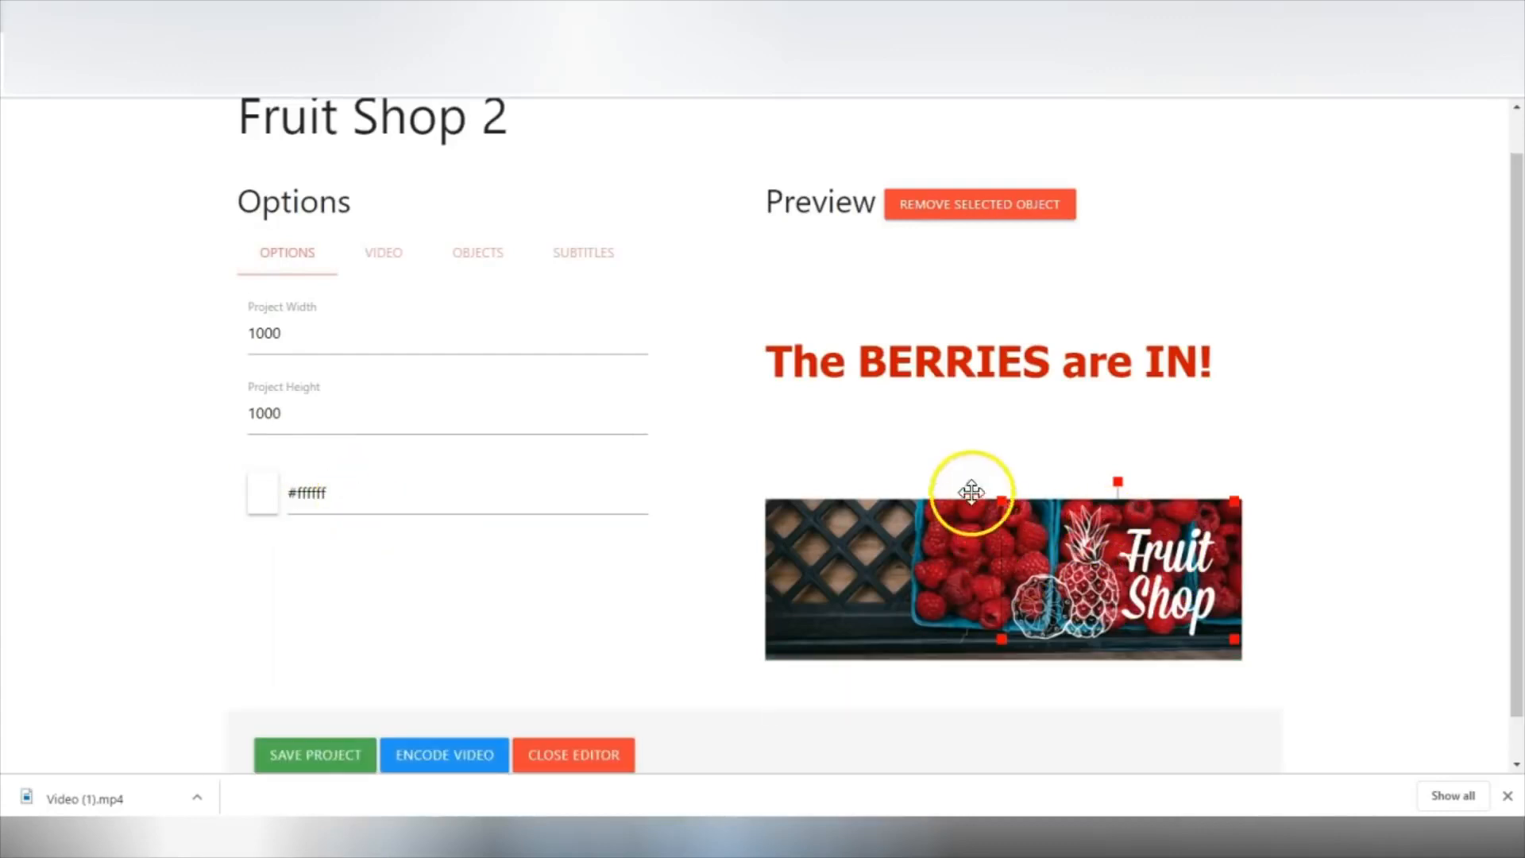
# Save the project with its subtitles and encode the video again
pyautogui.click(582, 251)
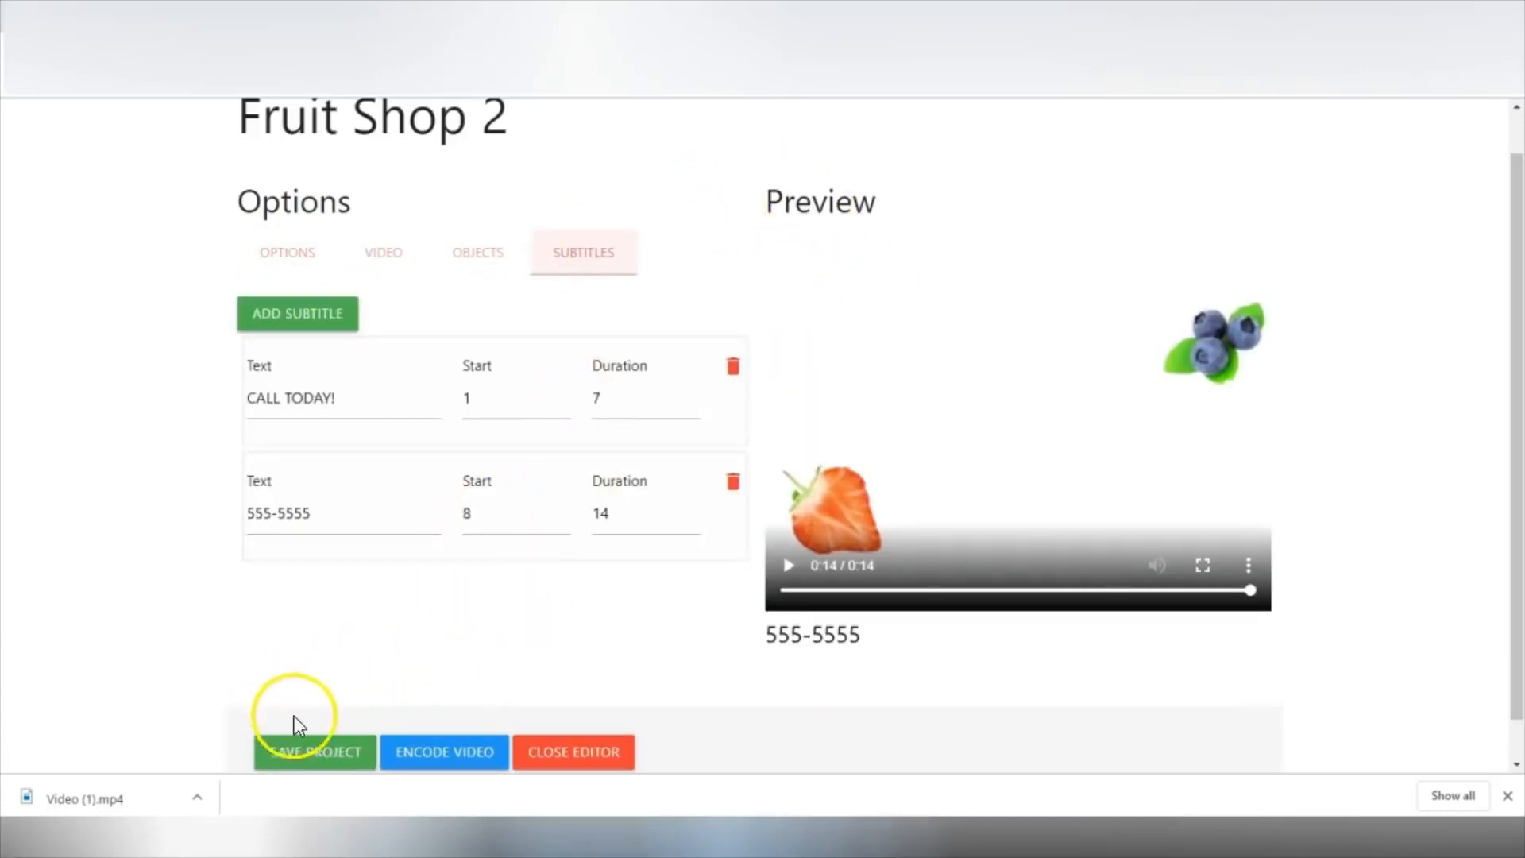
pyautogui.click(294, 735)
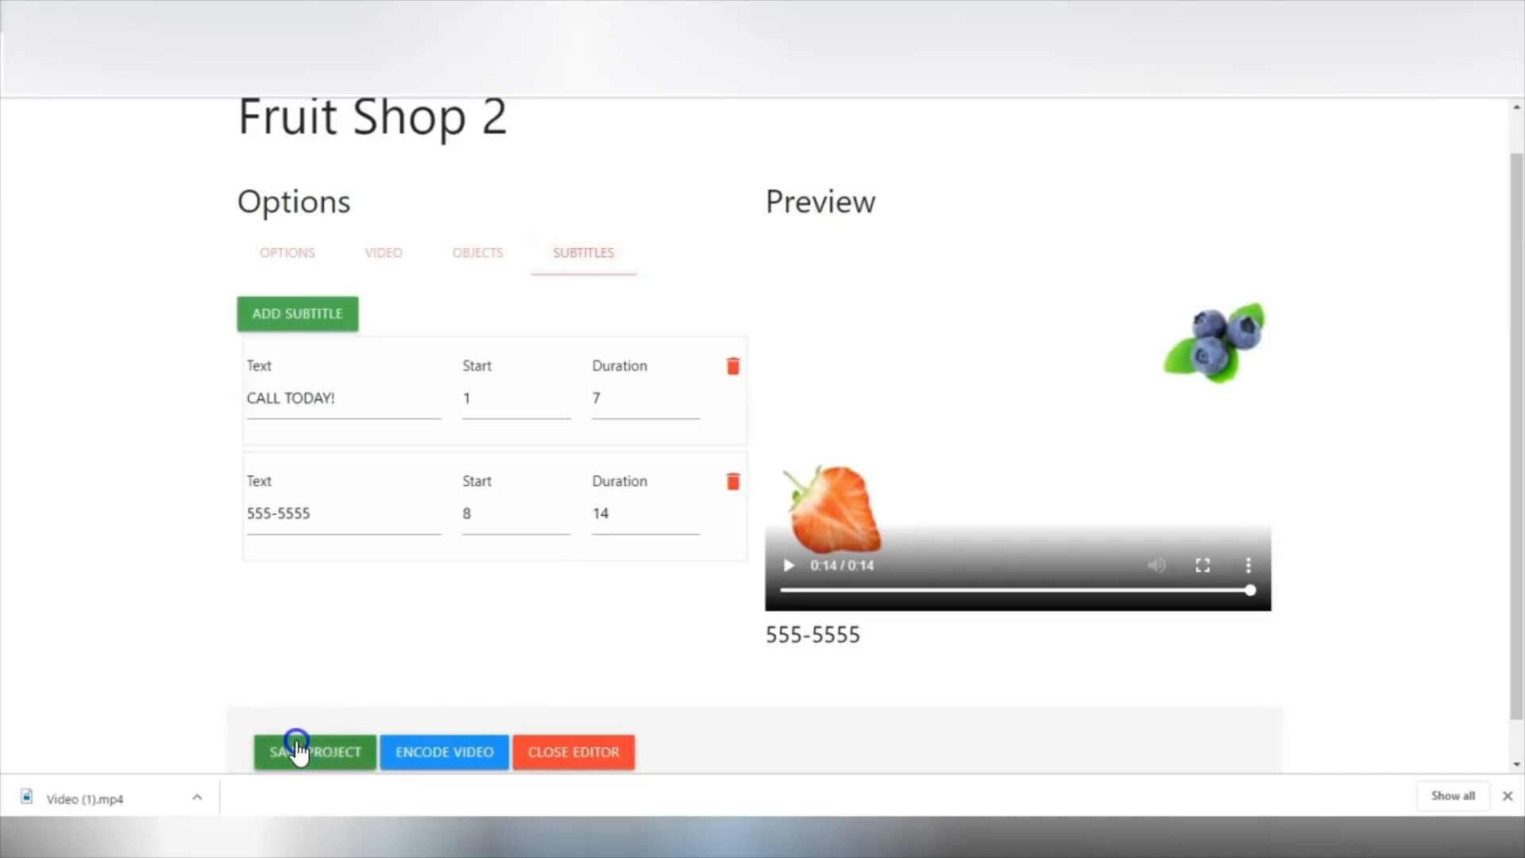
pyautogui.press('Return')
pyautogui.click(440, 764)
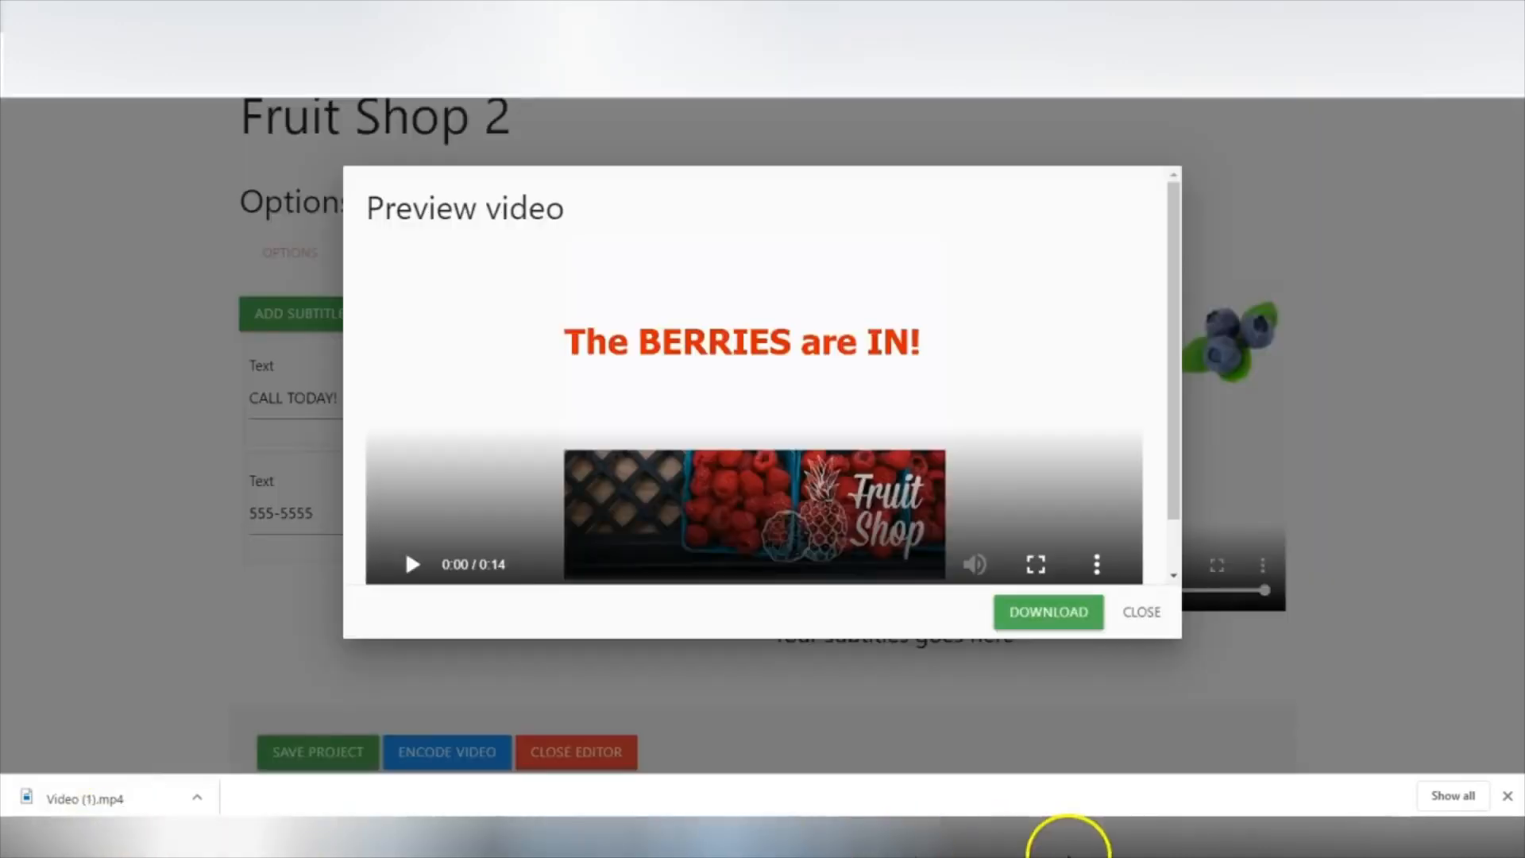
# Play the subtitled video preview, download the new video and close the preview
pyautogui.click(1175, 538)
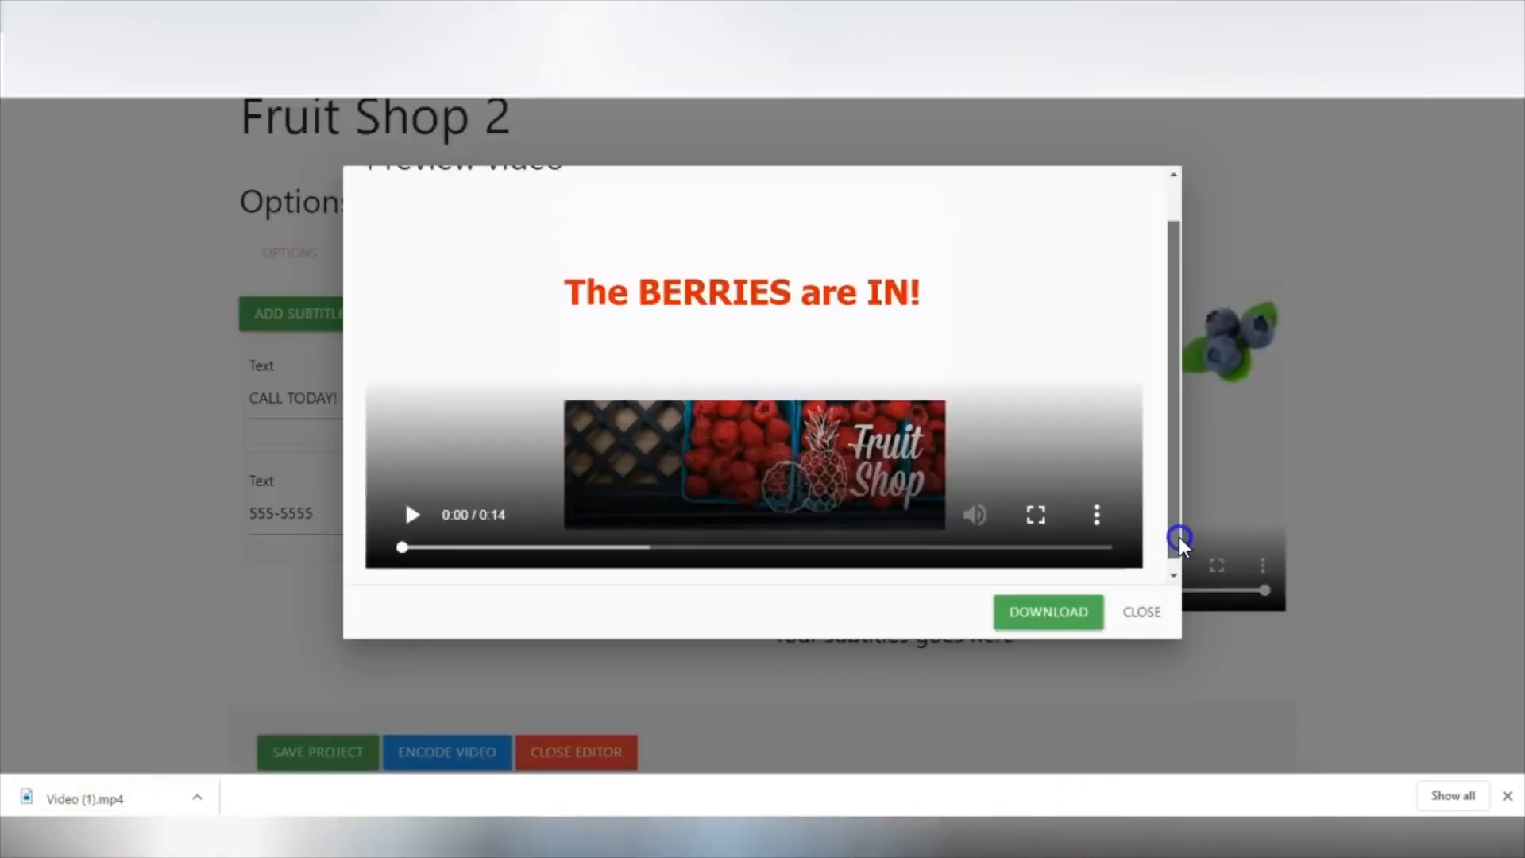
pyautogui.click(450, 543)
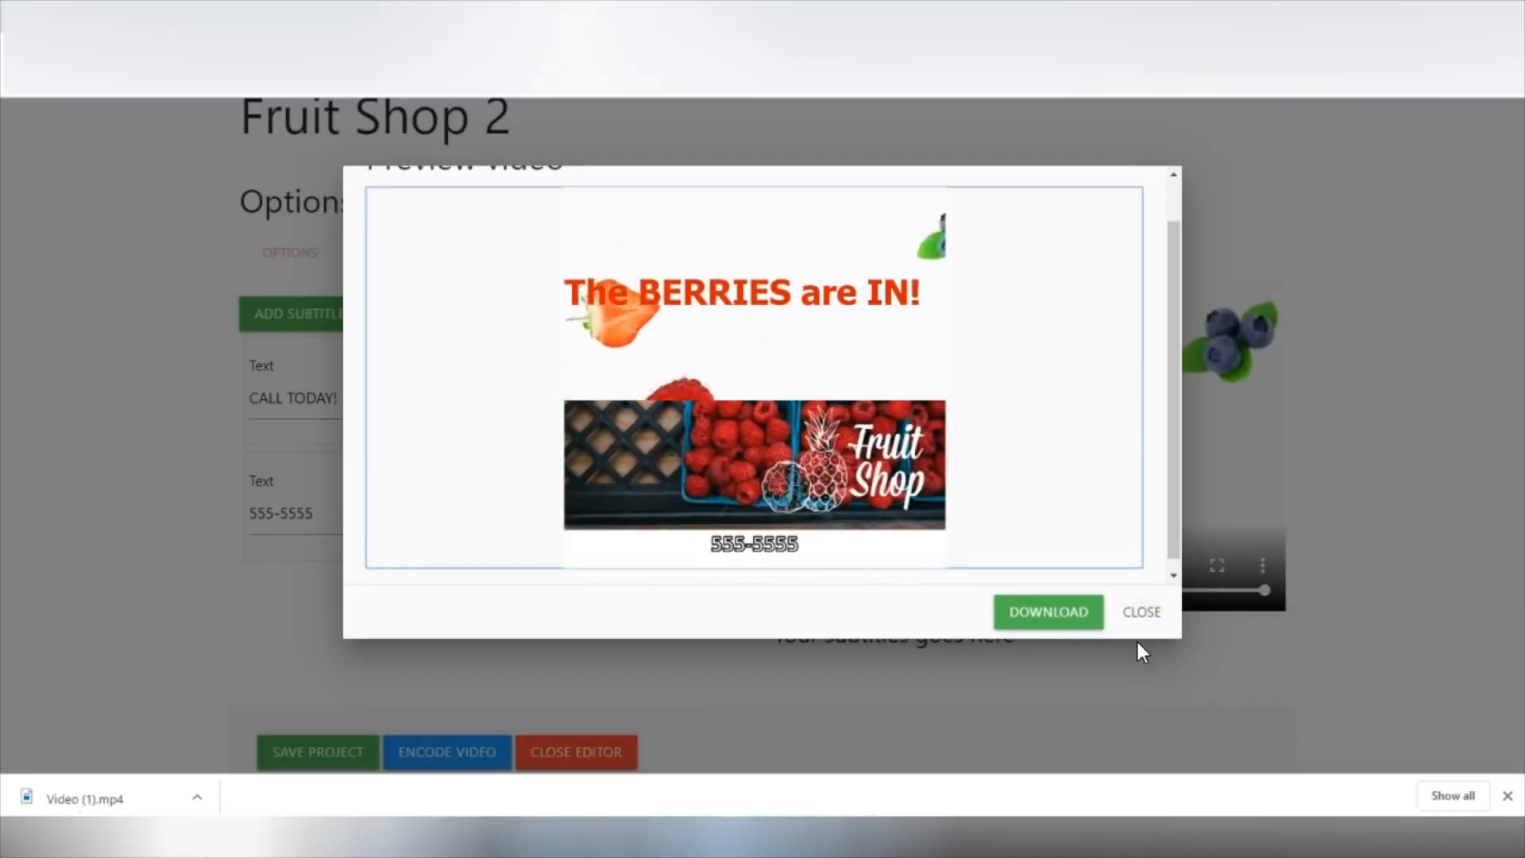
pyautogui.click(1050, 616)
pyautogui.click(1141, 614)
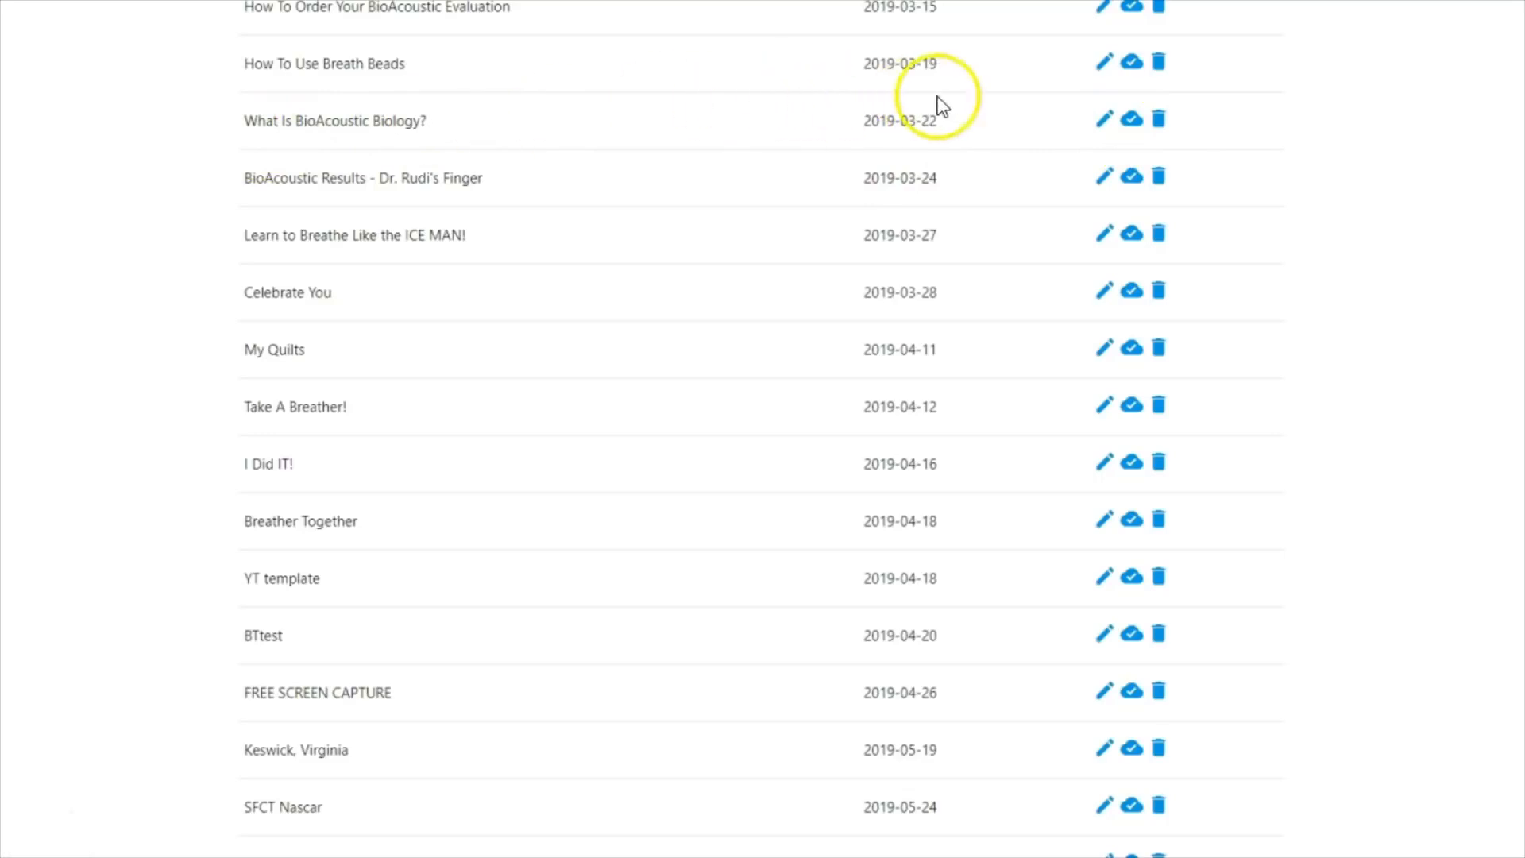
# Open the last visible 2019-04-04 encoded video of the What Is BioAcoustic Biology? project and inspect its layout in full screen
pyautogui.click(1132, 119)
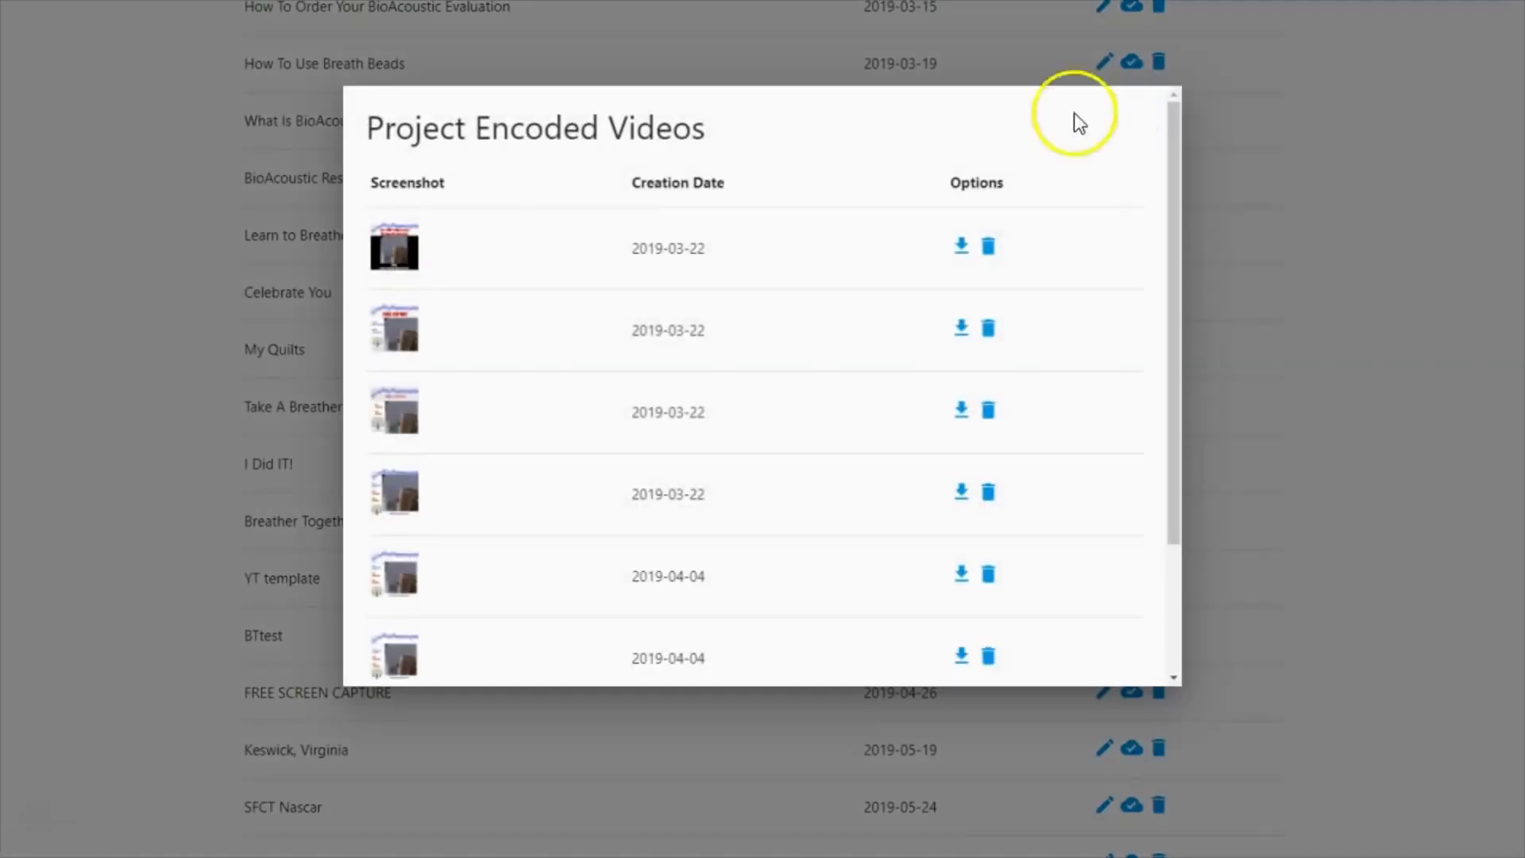
pyautogui.click(403, 658)
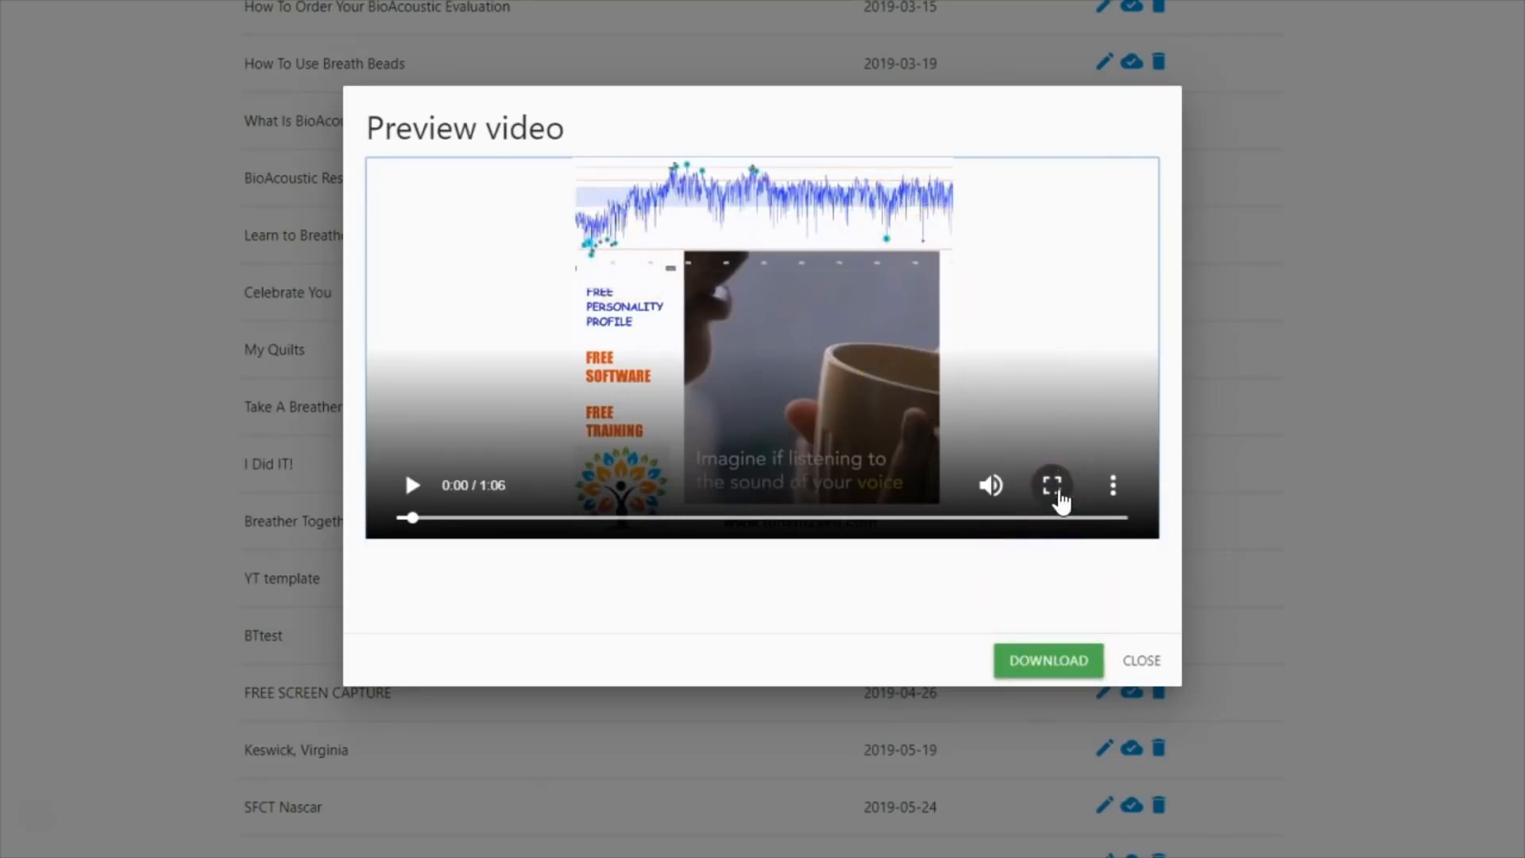
pyautogui.click(1061, 497)
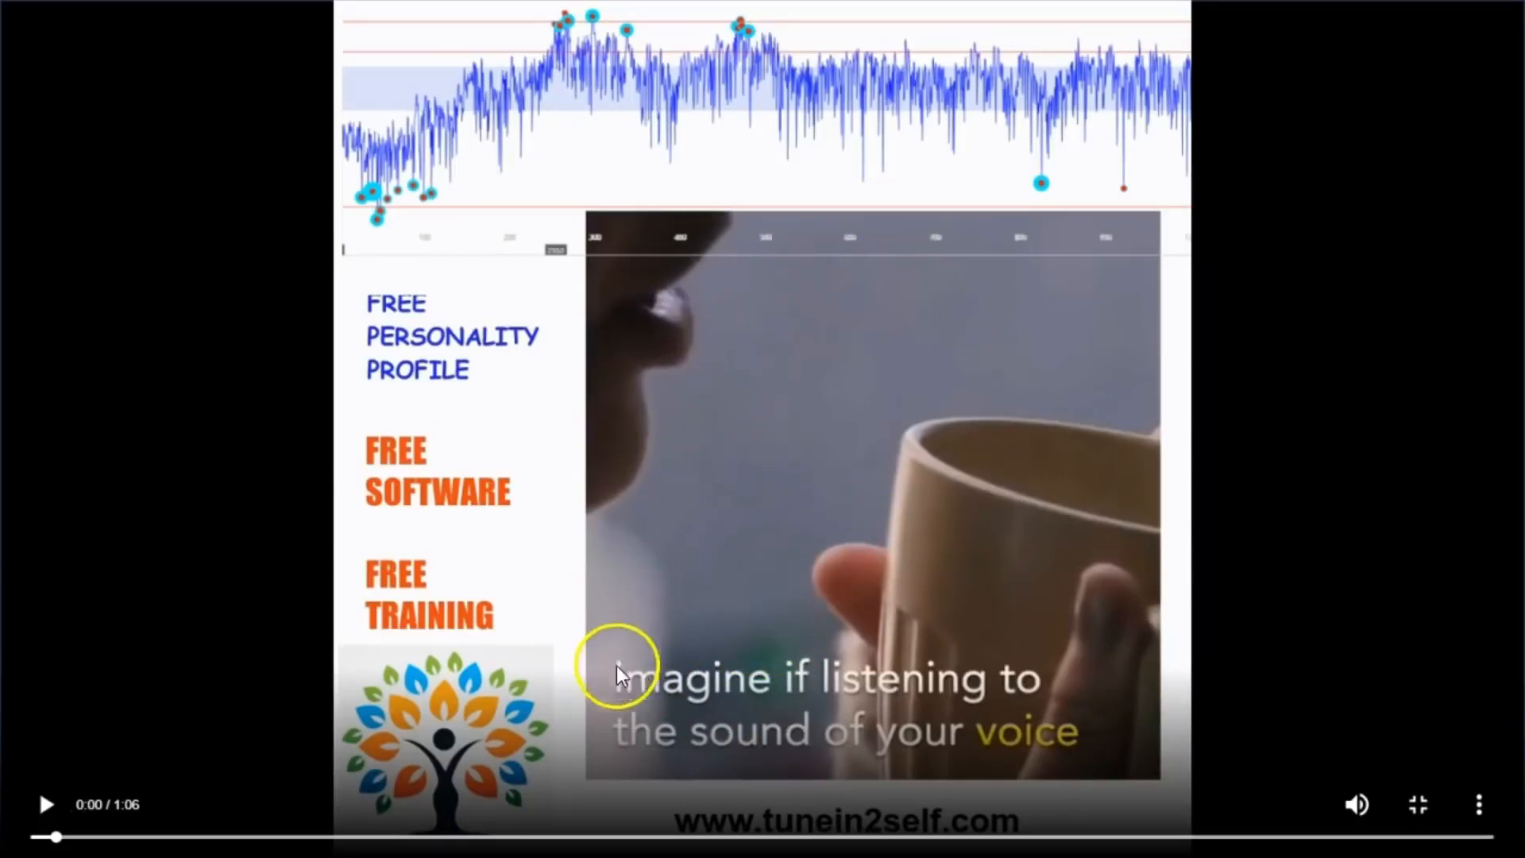
pyautogui.click(823, 703)
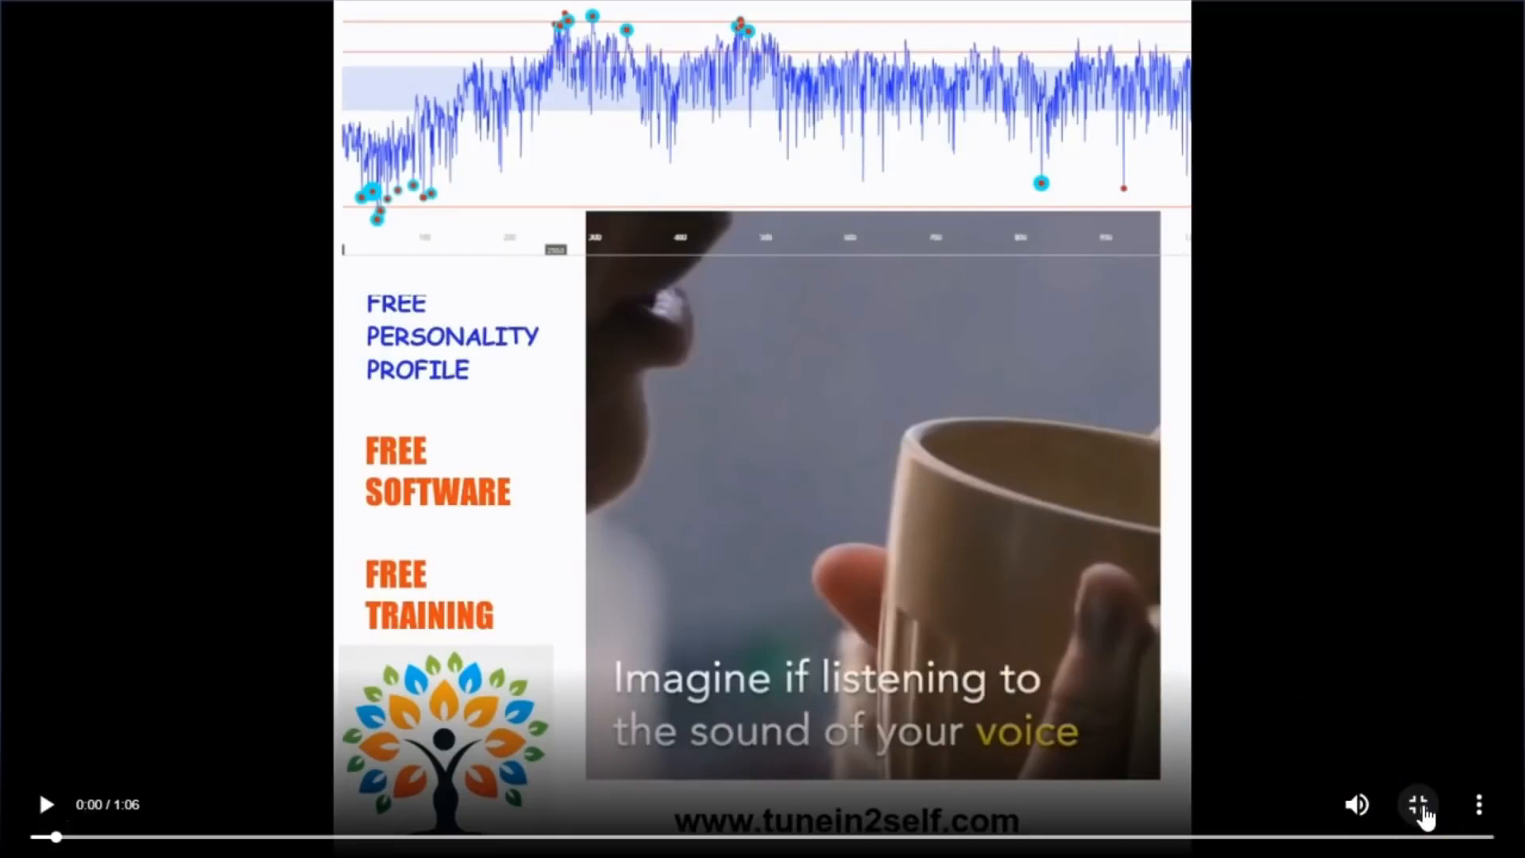
pyautogui.click(1420, 806)
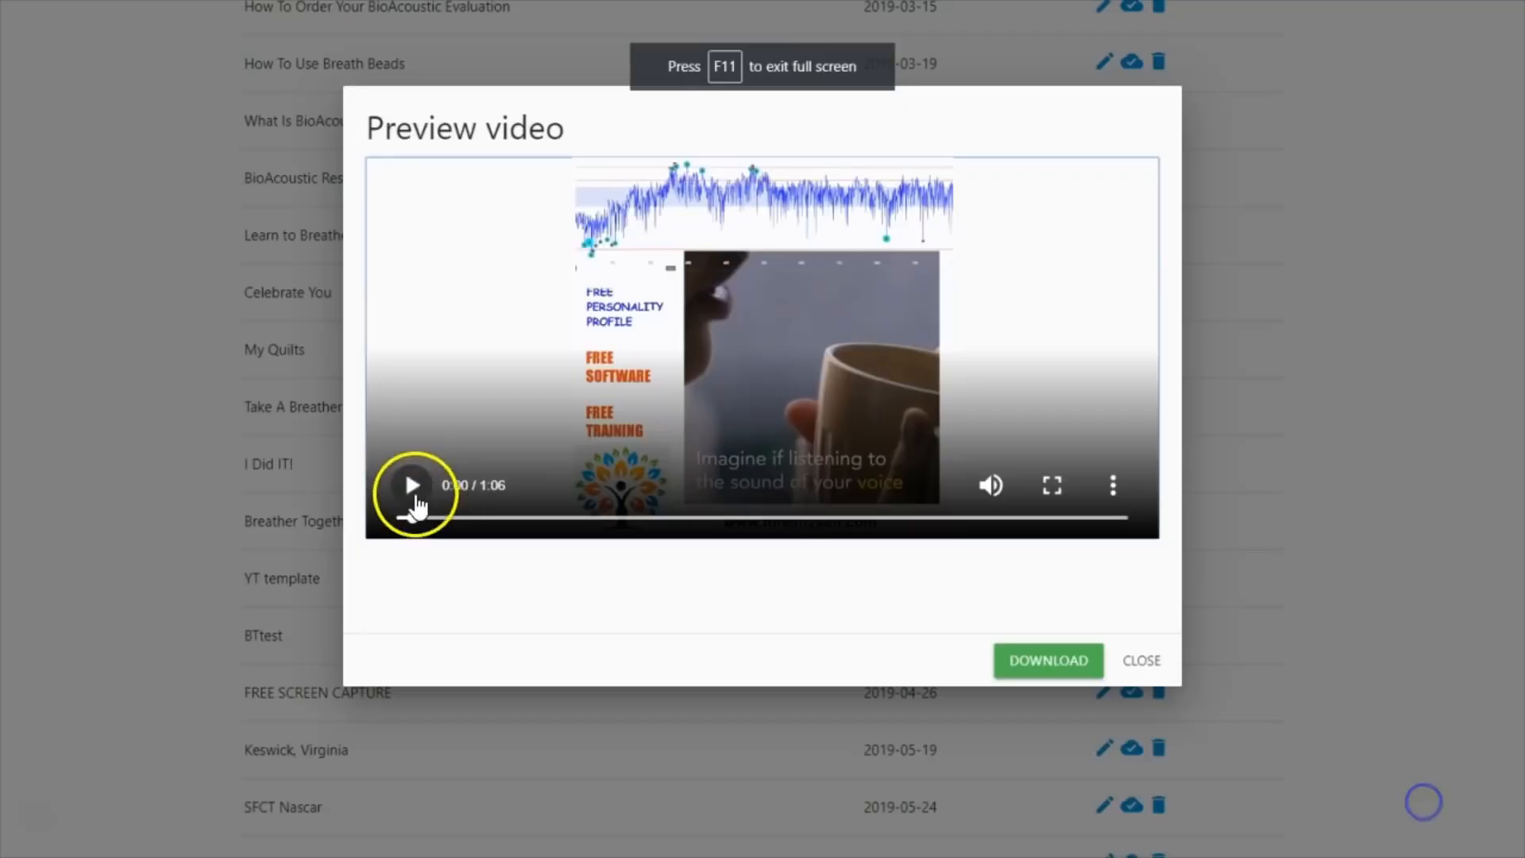
# Play the first part of the BioAcoustic Biology video in the preview, pause it and close the preview
pyautogui.click(411, 486)
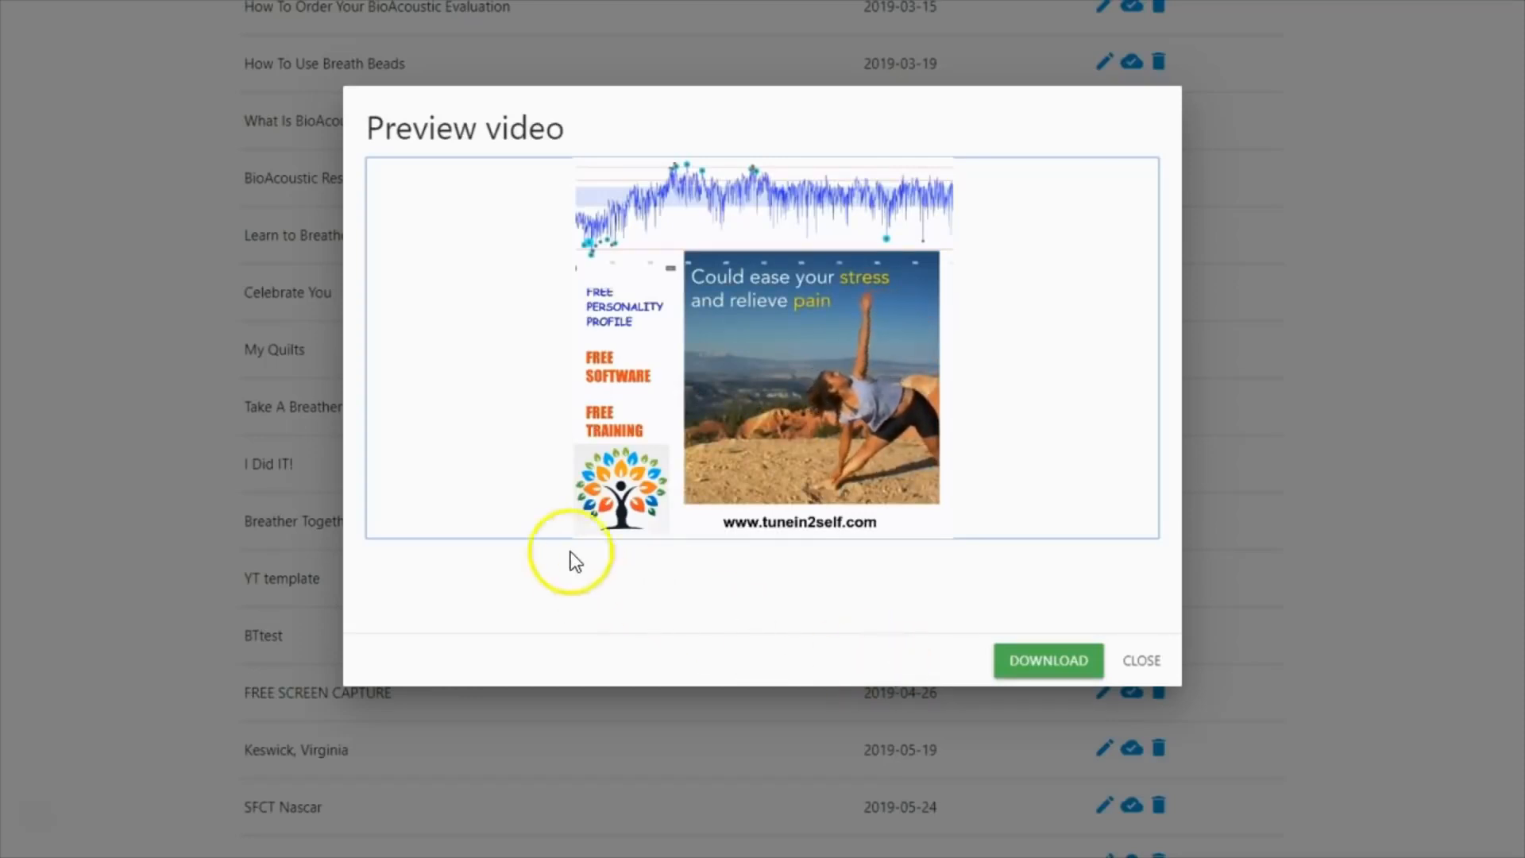
pyautogui.click(410, 485)
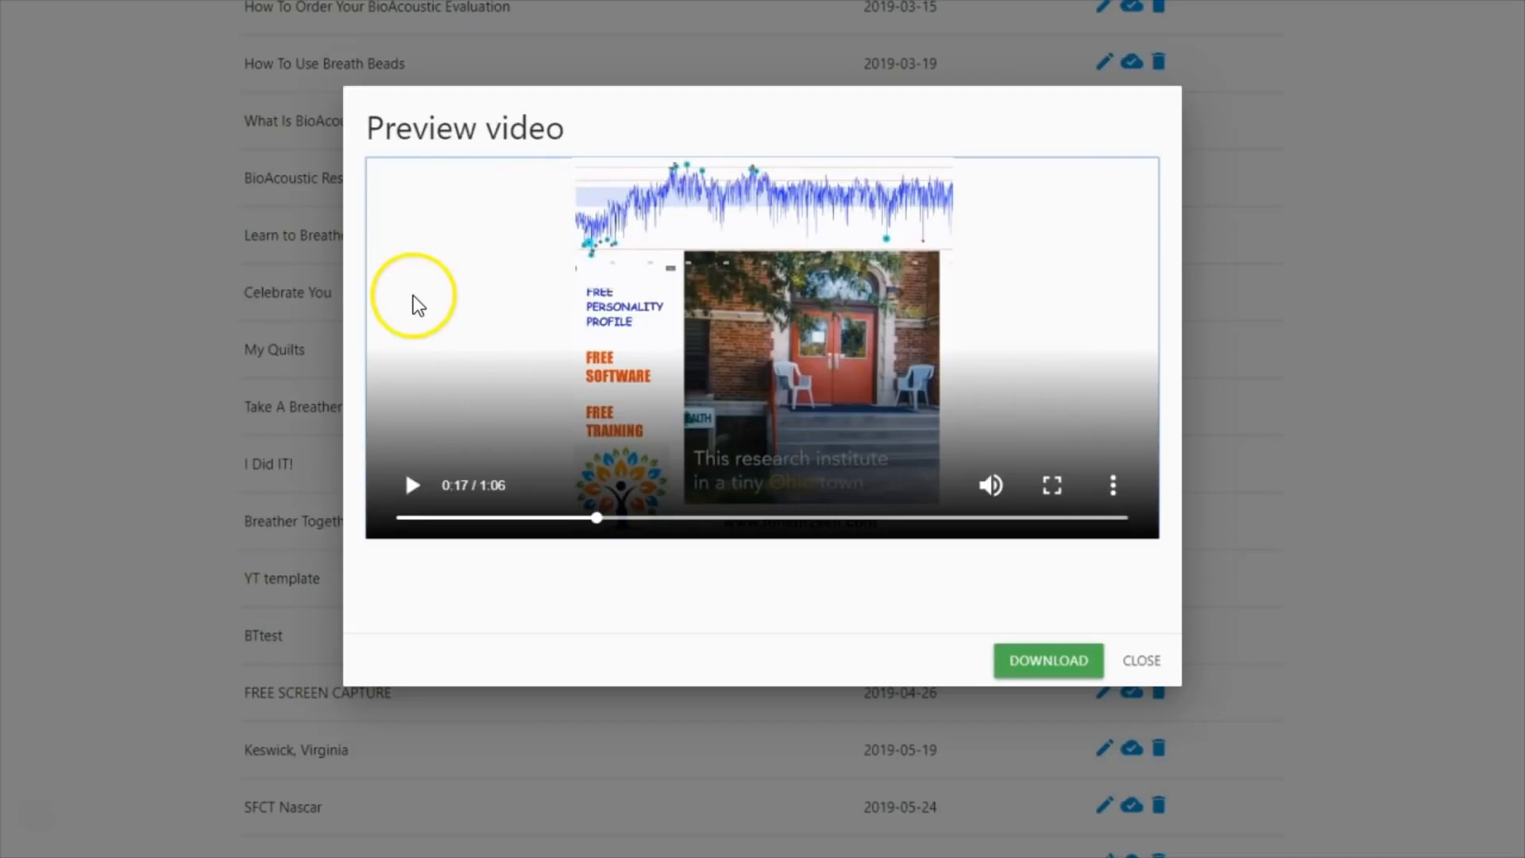
pyautogui.click(1142, 661)
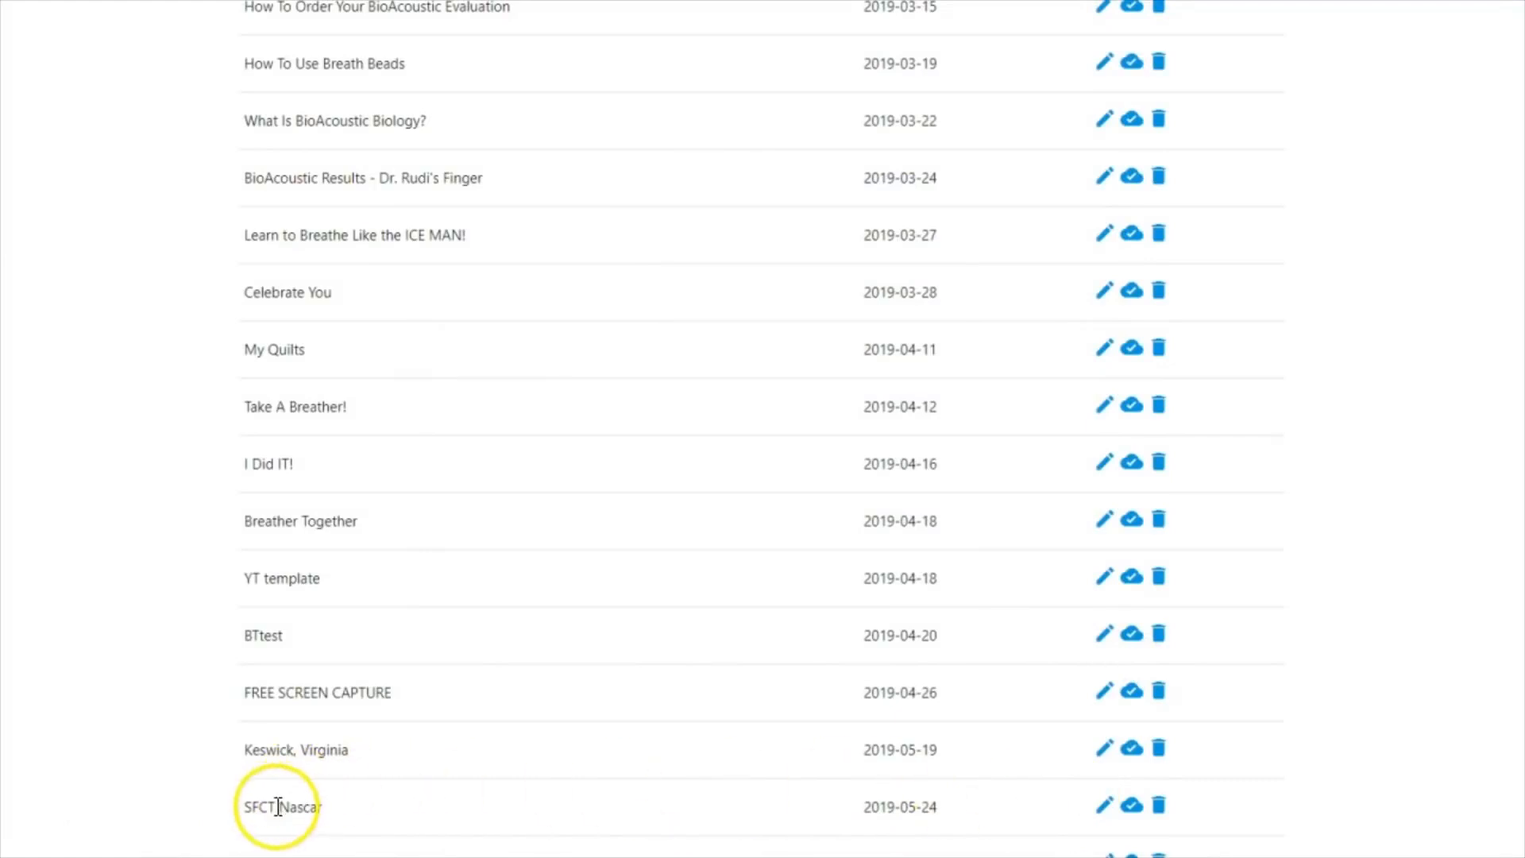
# Play the 2019-05-25 encoded video of the SFCT Nascar project through to the end and close its preview
pyautogui.click(1134, 807)
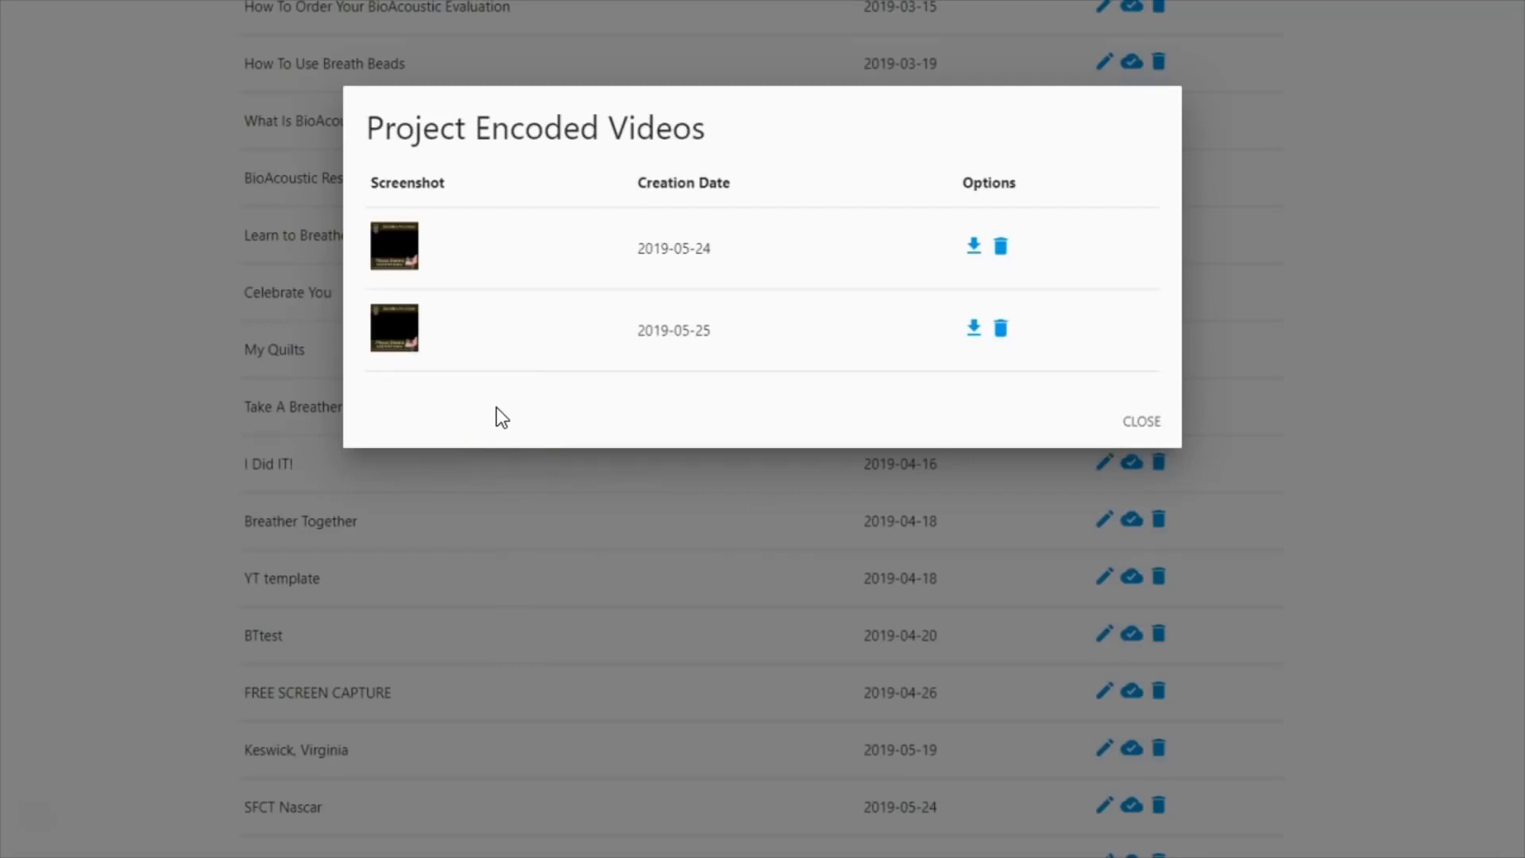
pyautogui.click(395, 332)
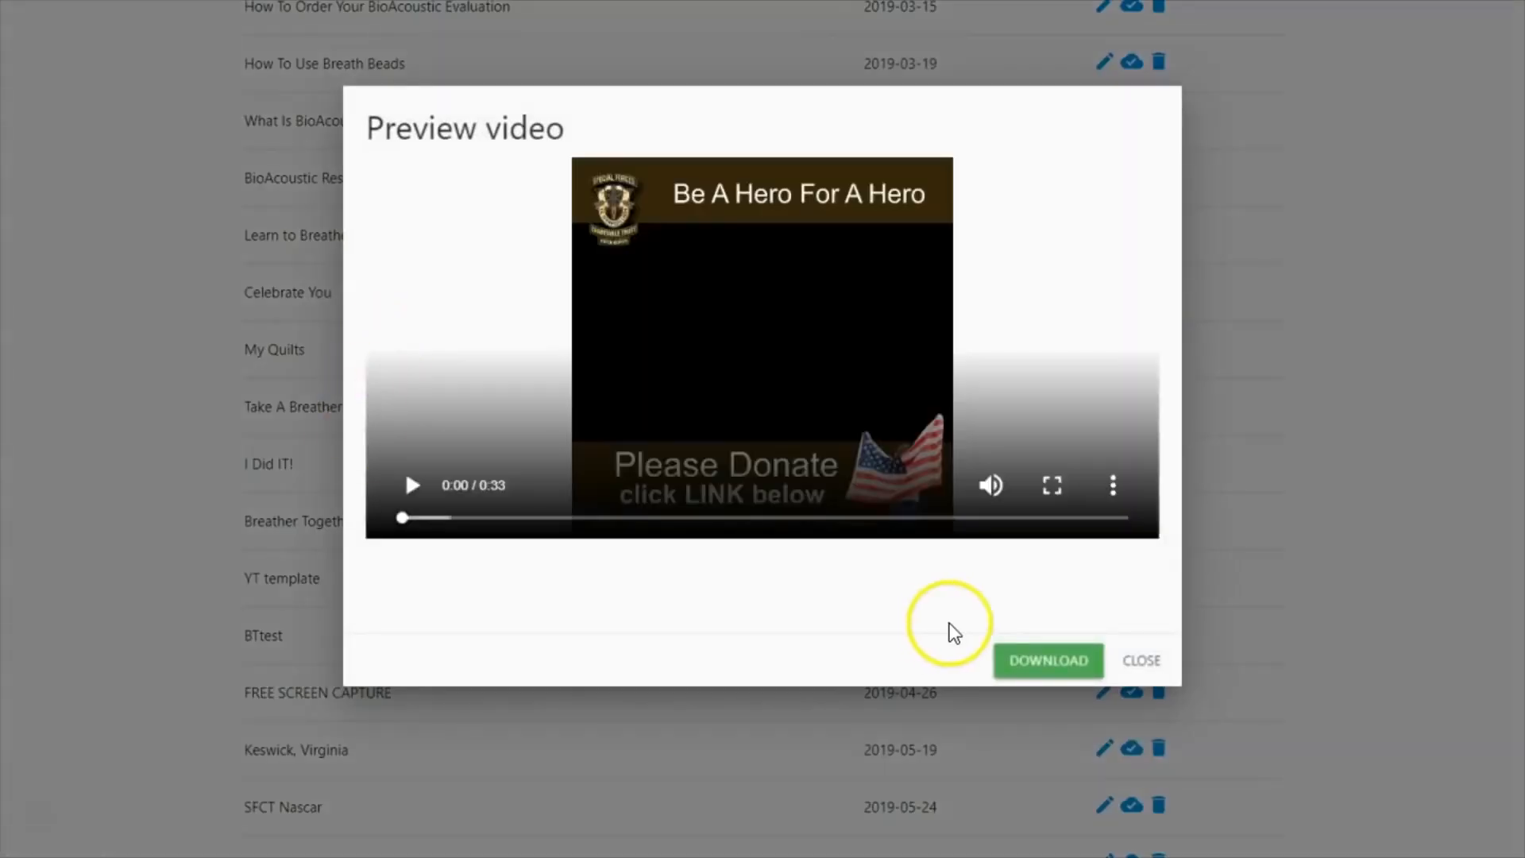
pyautogui.click(410, 484)
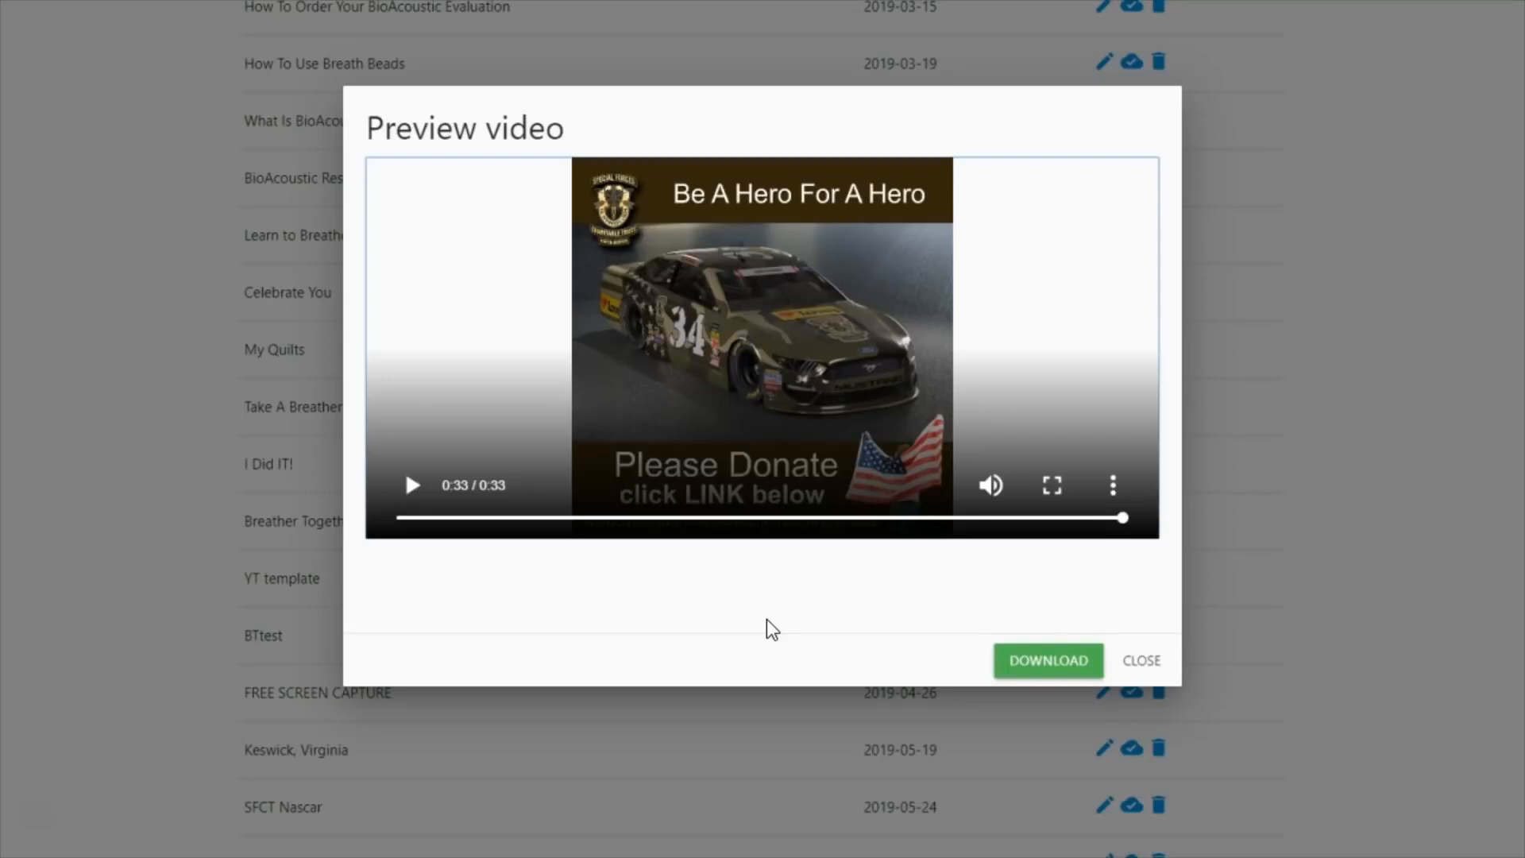
pyautogui.click(1142, 660)
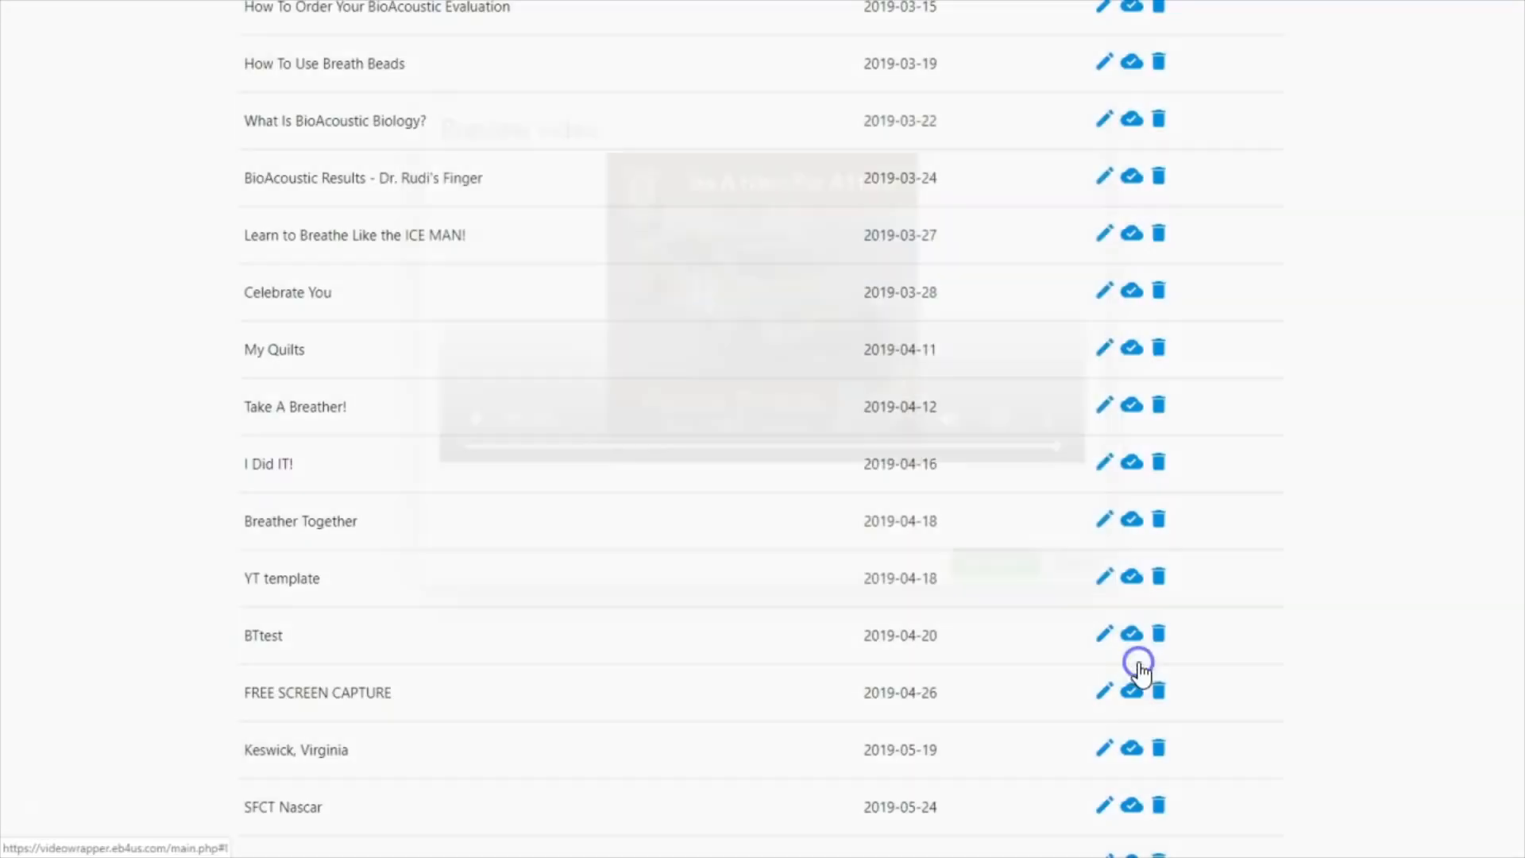
pyautogui.click(609, 520)
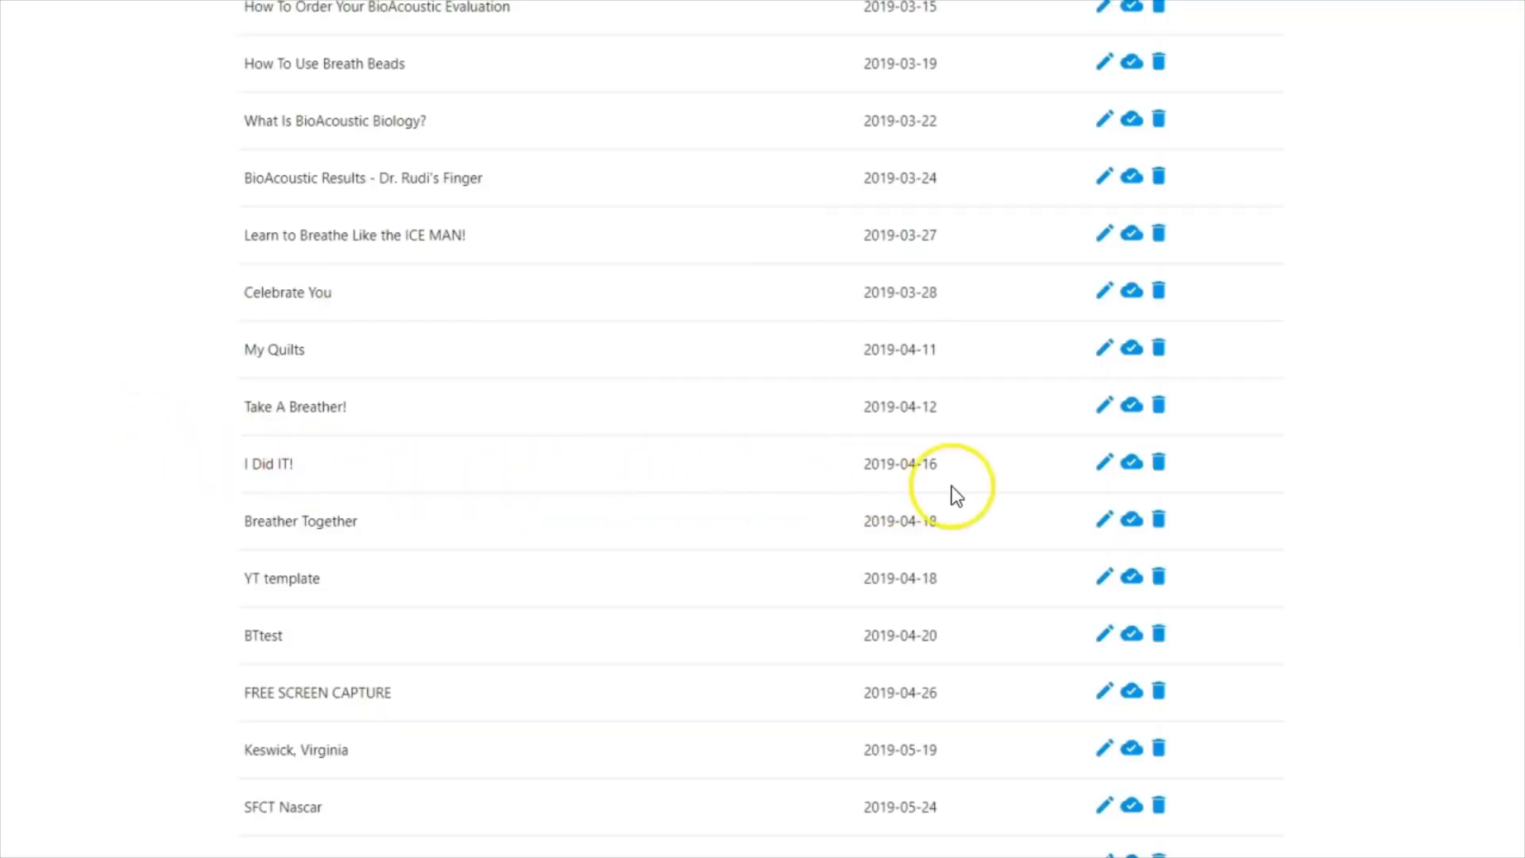
# Open the encoded video of the I Did IT! project and play its preview
pyautogui.click(1133, 466)
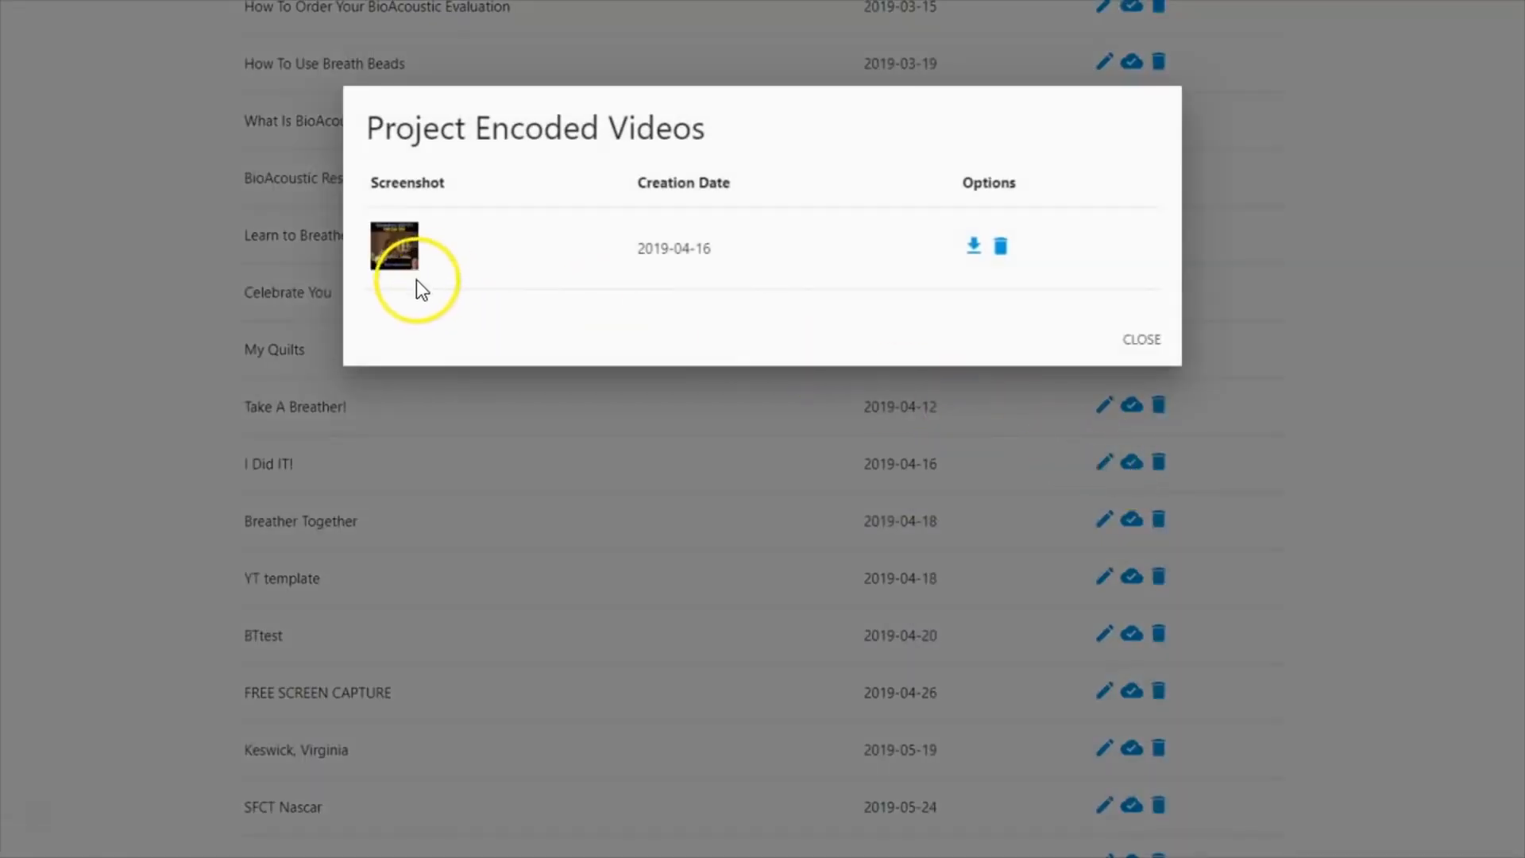
pyautogui.click(401, 253)
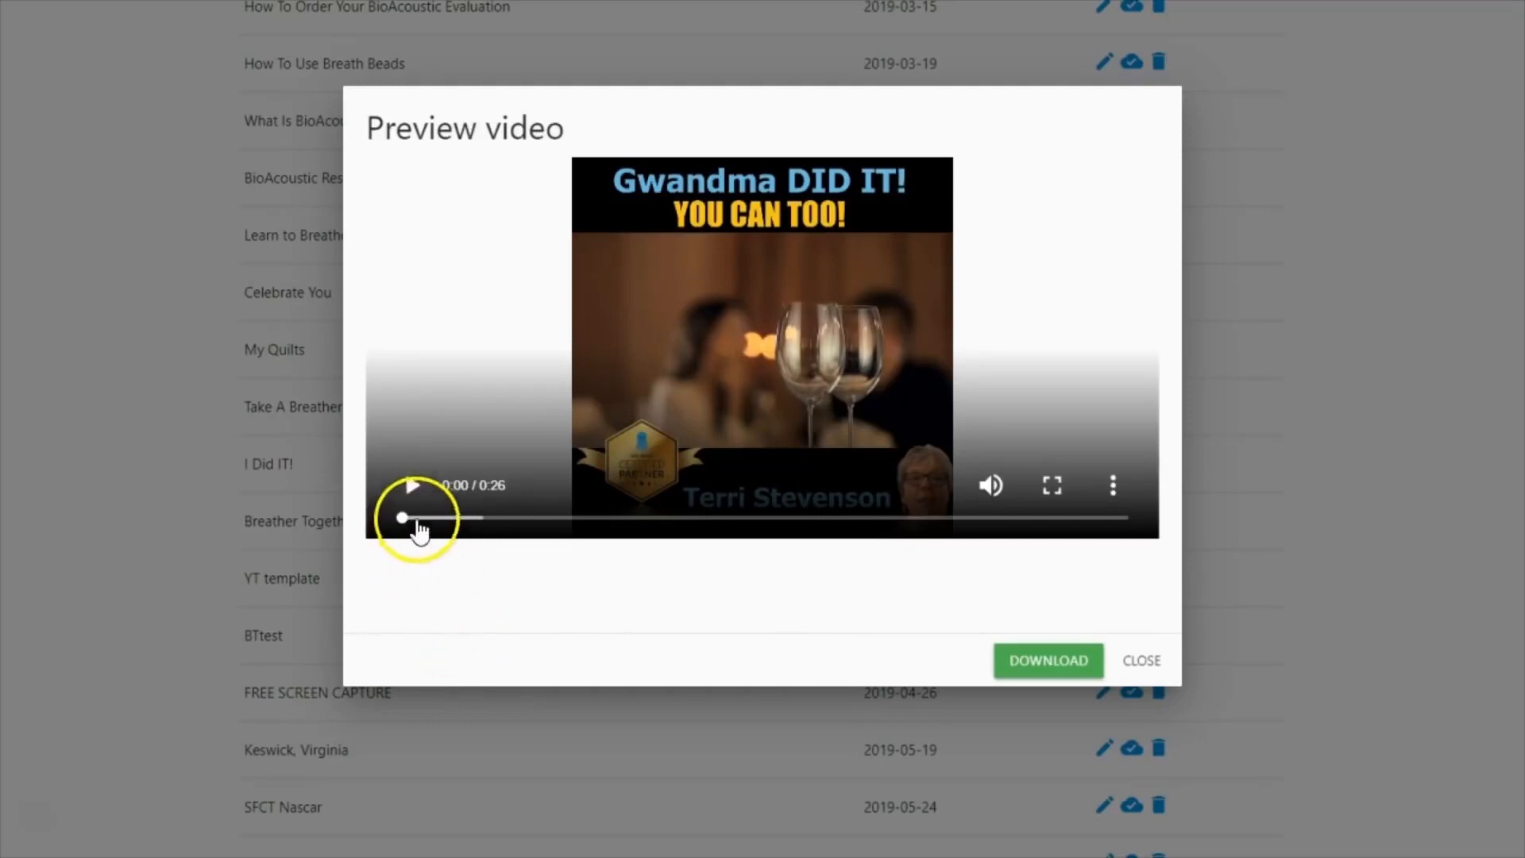
pyautogui.click(411, 488)
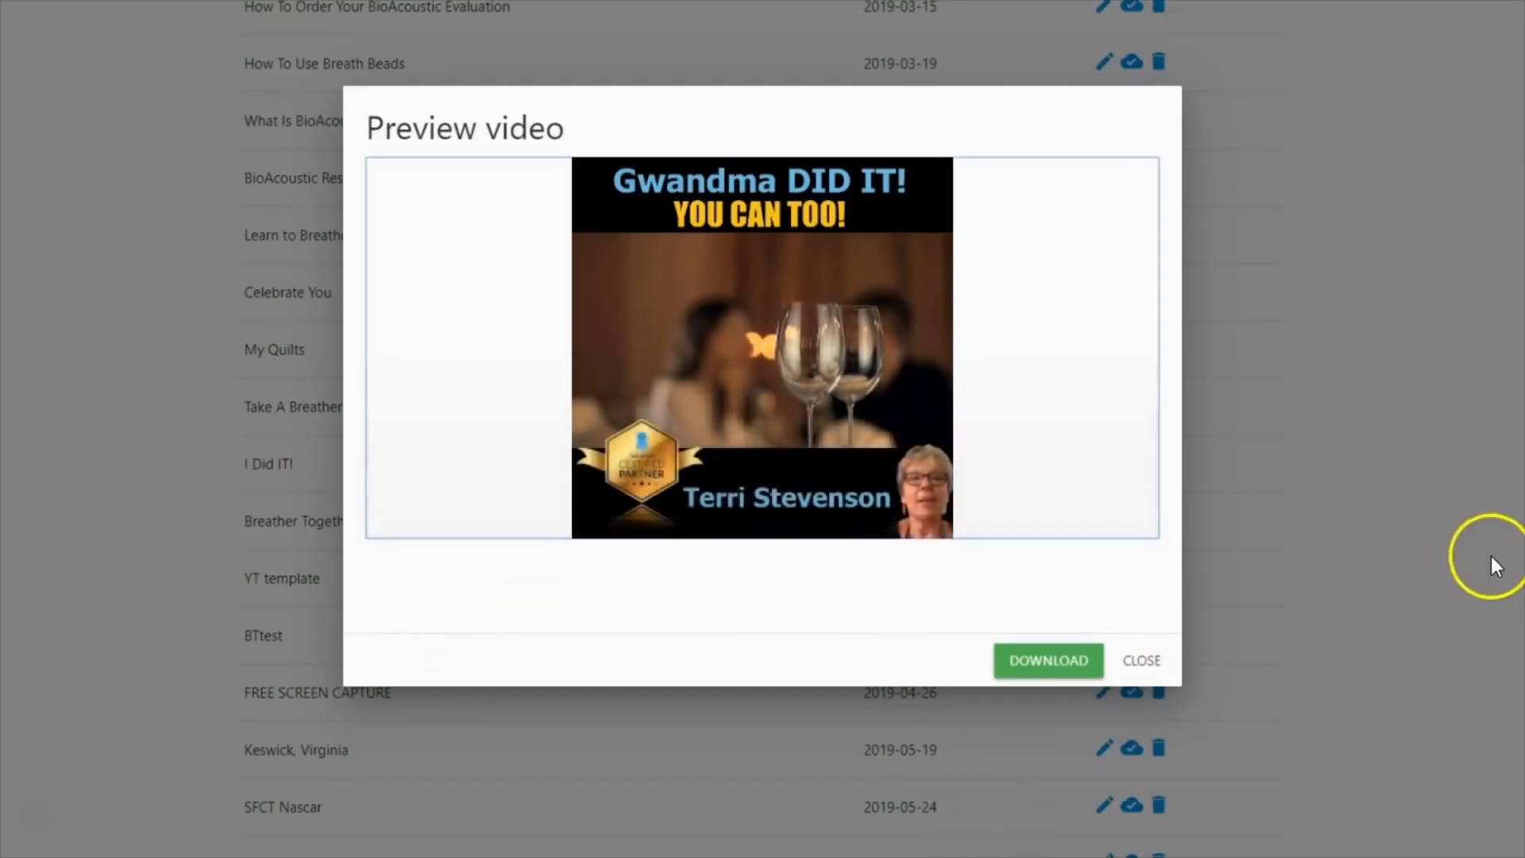